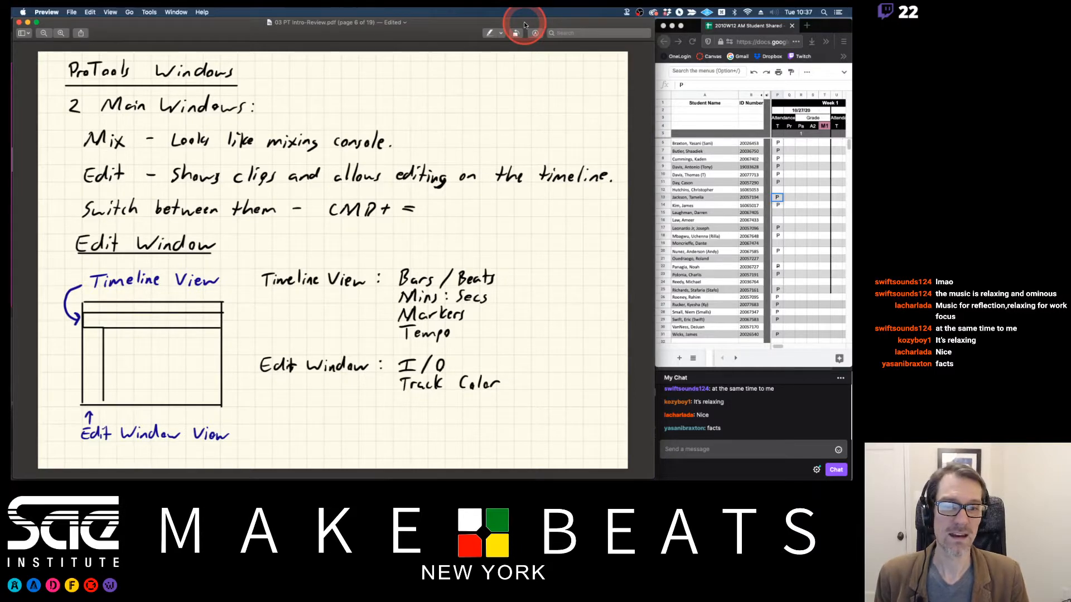
Step: Switch to Pro Tools and bring up the Edit window of the Rubidoues session
{"action": "key", "text": "super+Tab"}
{"action": "key", "text": "super+Tab"}
{"action": "key", "text": "super+Tab"}
{"action": "key", "text": "super+Tab"}
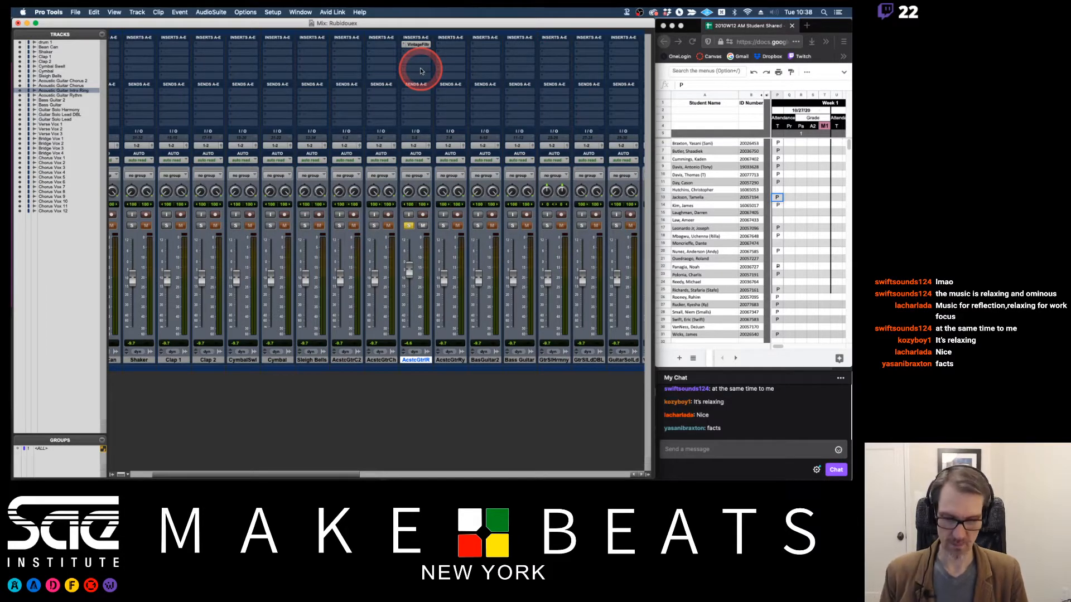
{"action": "key", "text": "super+equal"}
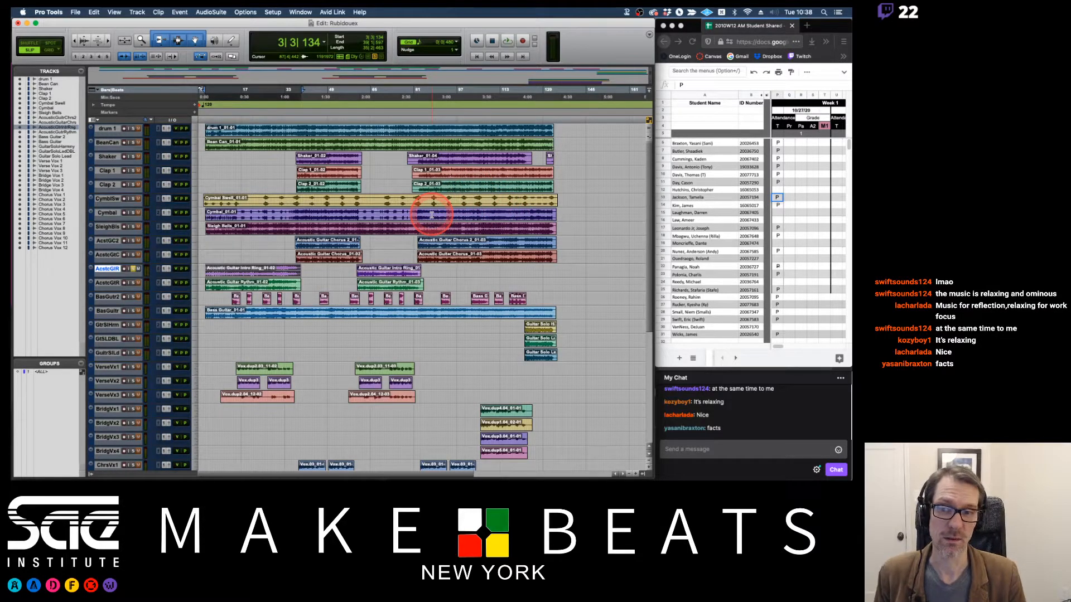
Step: Set the drum 1 track's height to medium and apply the same height to all tracks
{"action": "left_click", "coordinate": [194, 130]}
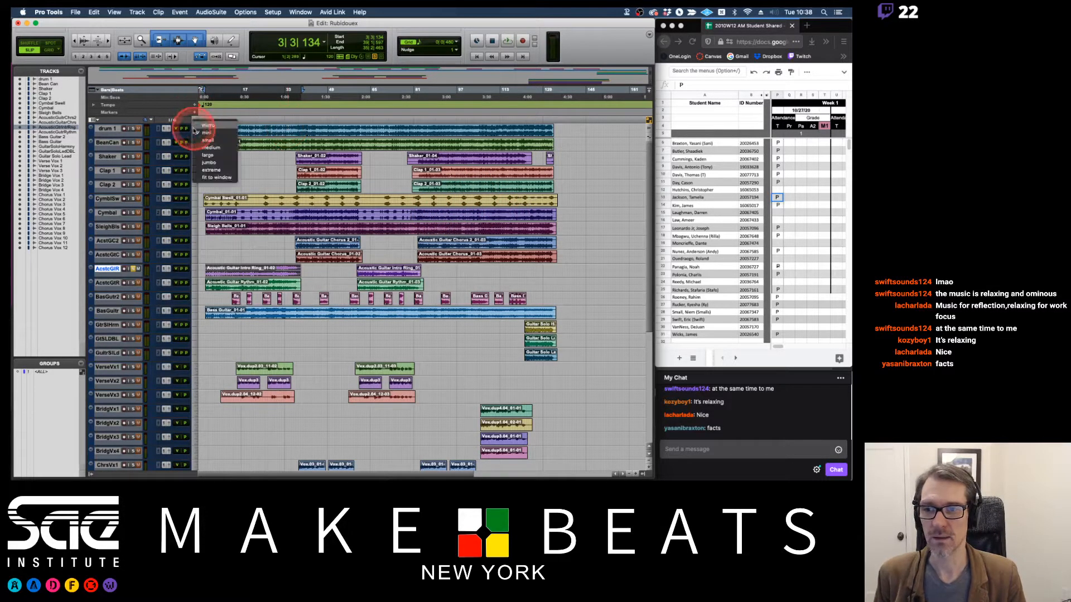
{"action": "left_click", "coordinate": [202, 155]}
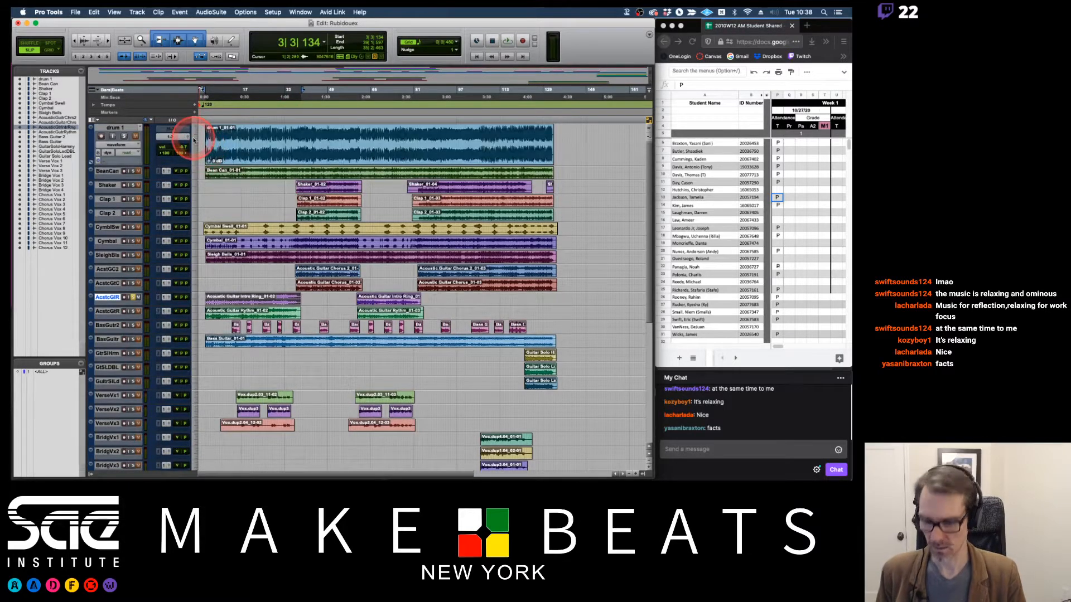
{"action": "left_click", "coordinate": [194, 140], "text": "alt"}
{"action": "left_click", "coordinate": [205, 145], "text": "alt"}
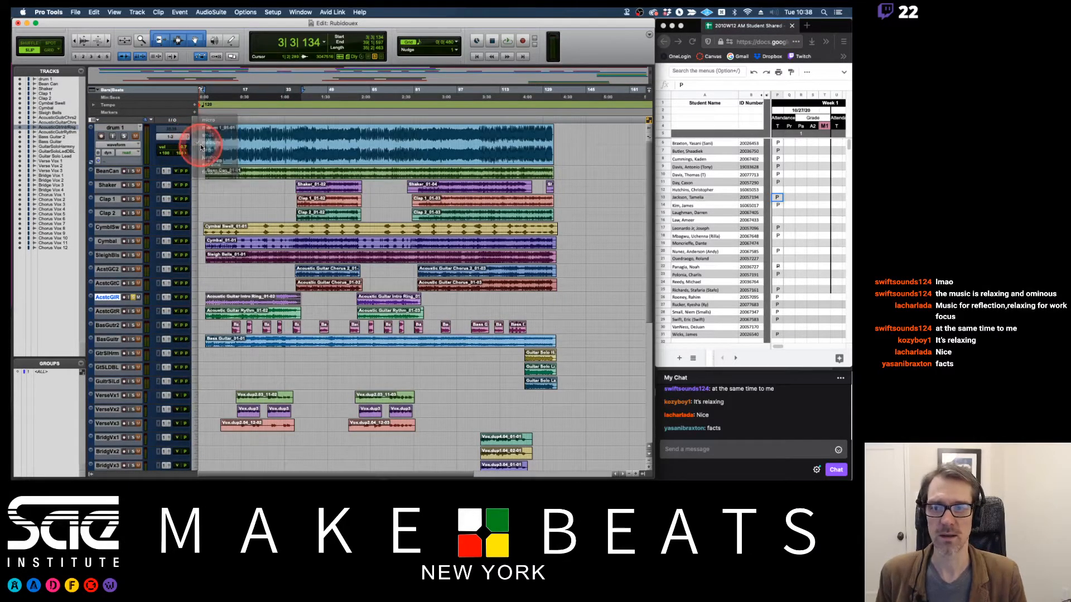
Step: Select the part of the drum 1 clip from about bar 5 to bar 7
{"action": "scroll", "coordinate": [222, 148], "scroll_direction": "up", "scroll_amount": 10}
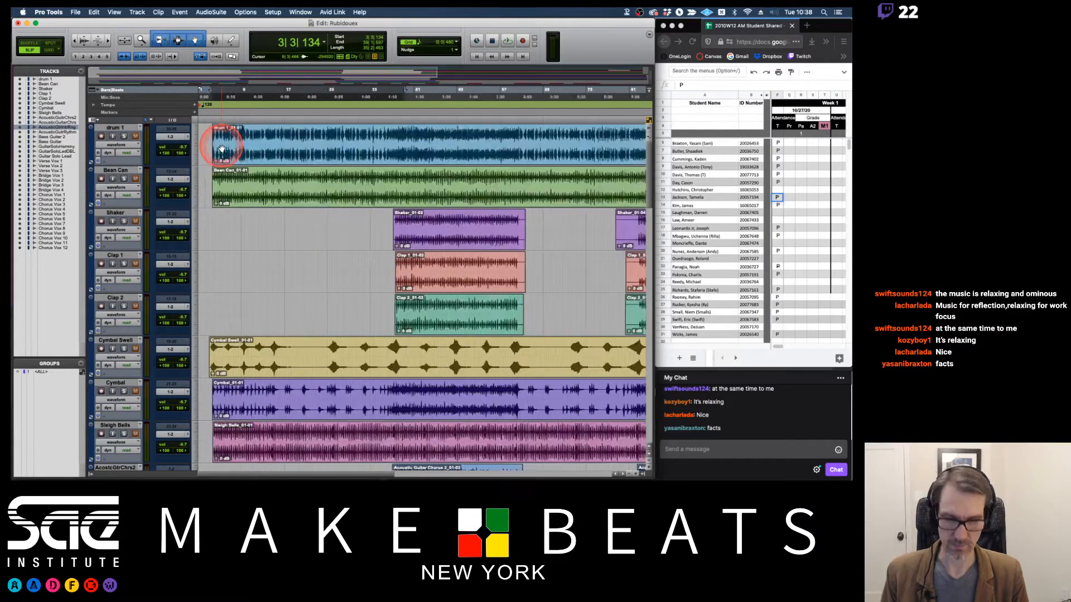
{"action": "left_click_drag", "start_coordinate": [373, 136], "coordinate": [480, 139]}
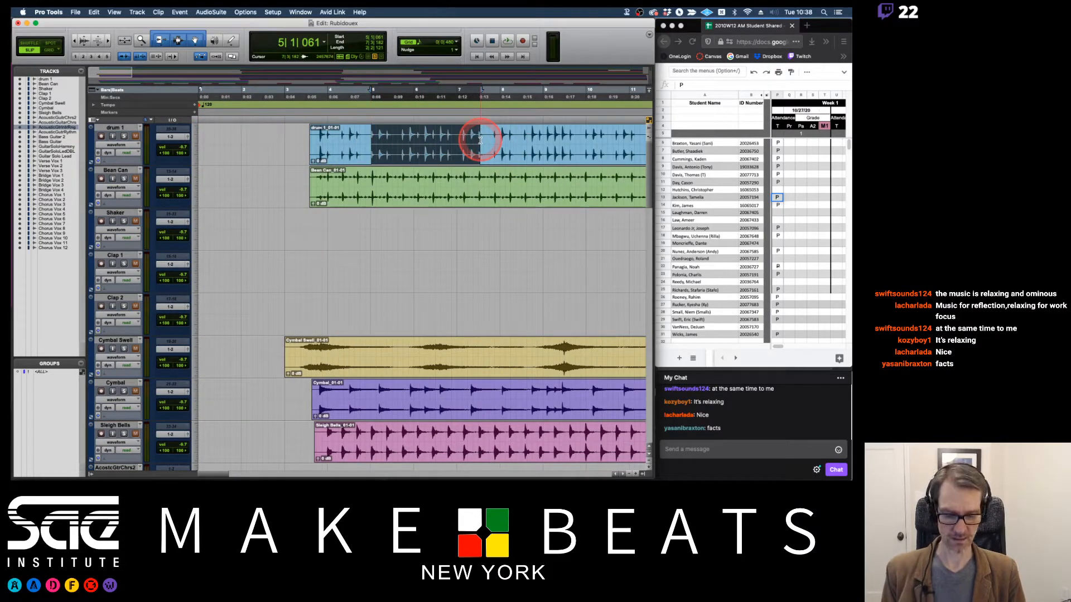
{"action": "key", "text": "F12"}
{"action": "key", "text": "Return"}
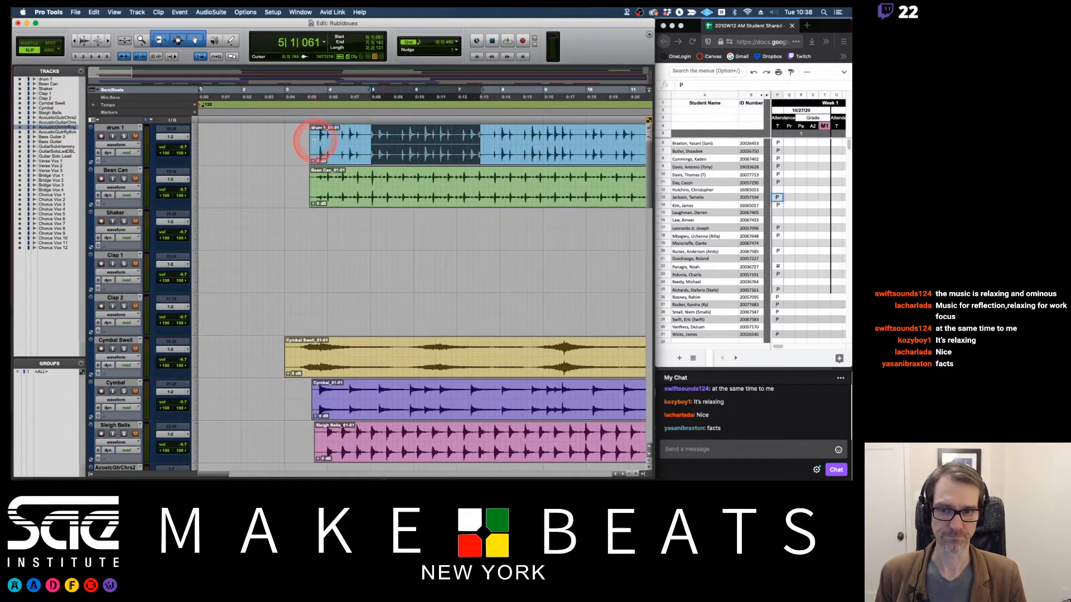
Step: Move the whole drum 1 clip later on the timeline so that it starts at about 6|1|320
{"action": "left_click_drag", "start_coordinate": [311, 139], "coordinate": [418, 146]}
{"action": "key", "text": "super+bracketleft"}
{"action": "key", "text": "super+bracketleft"}
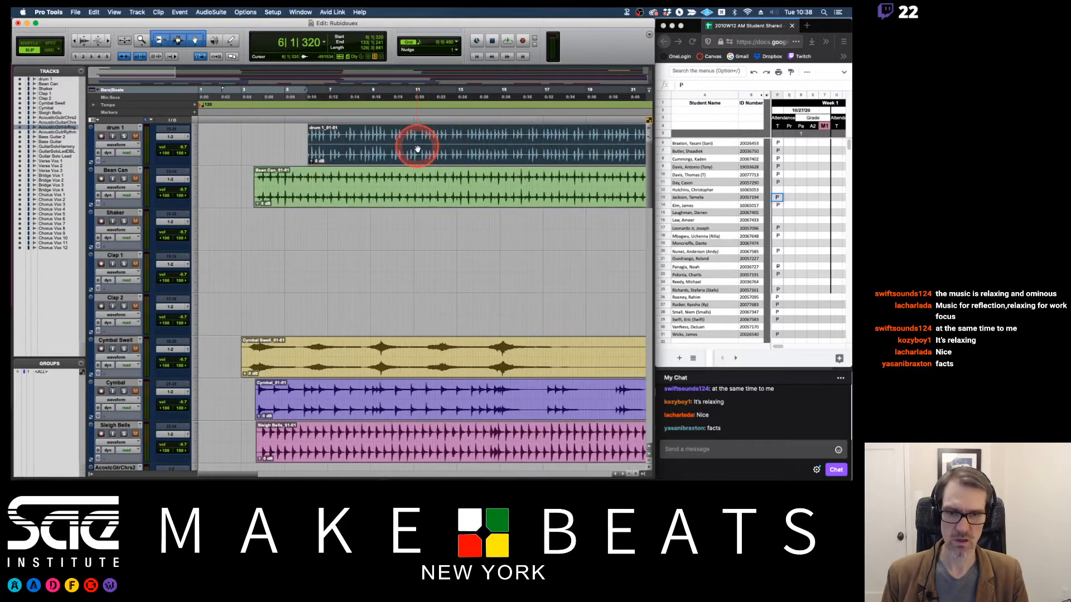
Step: Undo the drum 1 clip's move and place the edit cursor just before the clip at 2|4|620
{"action": "left_click", "coordinate": [221, 140]}
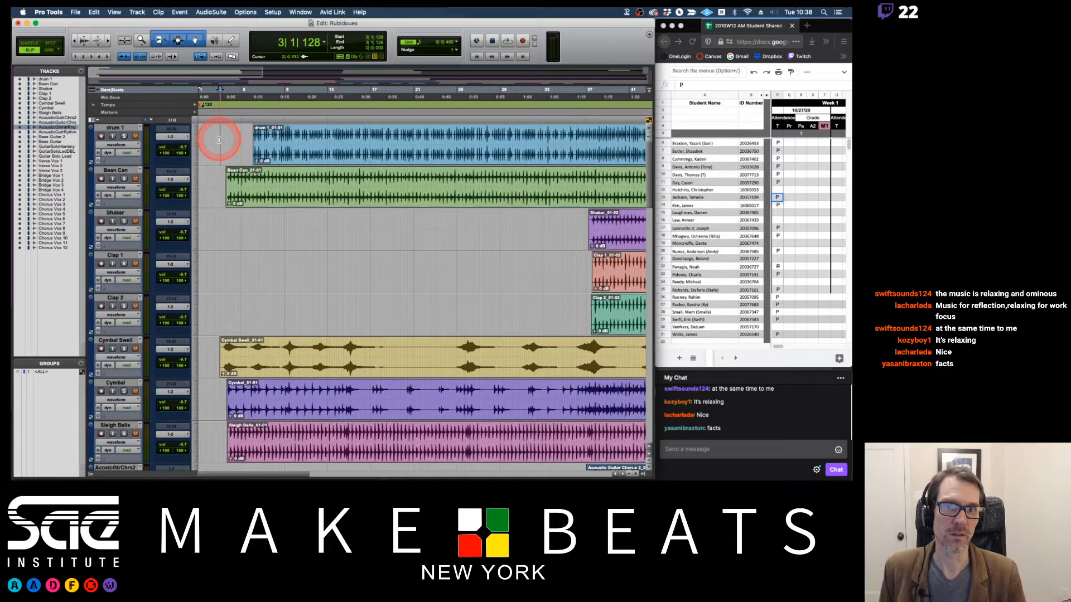
{"action": "key", "text": "super+z"}
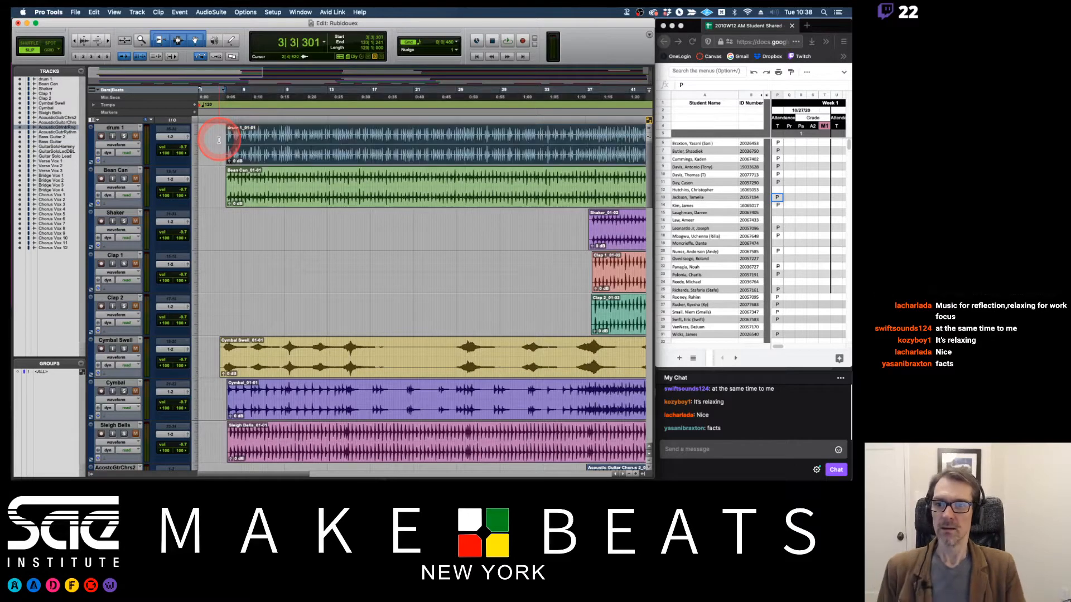
{"action": "left_click", "coordinate": [218, 140]}
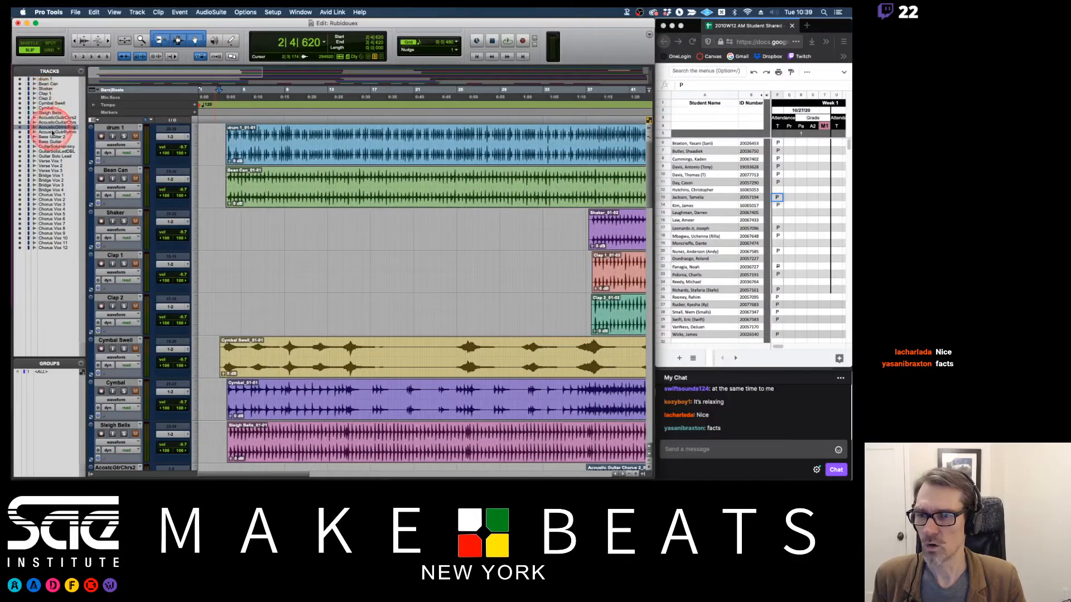
Step: Reduce the height of all tracks at once, first to small and finally to micro
{"action": "left_click", "coordinate": [196, 149]}
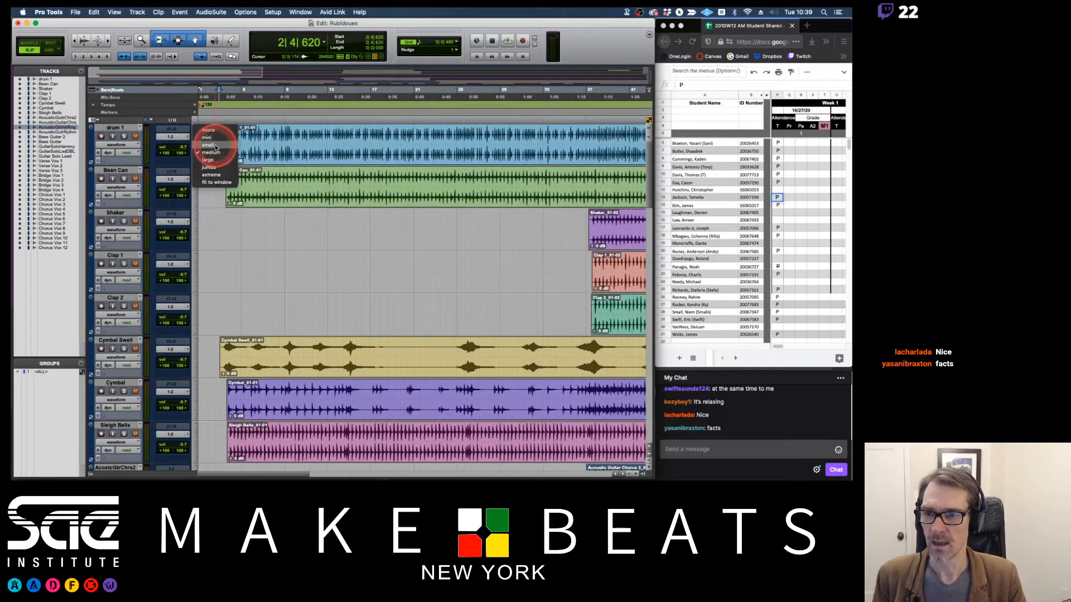
{"action": "left_click", "coordinate": [210, 154], "text": "alt"}
{"action": "left_click", "coordinate": [195, 132]}
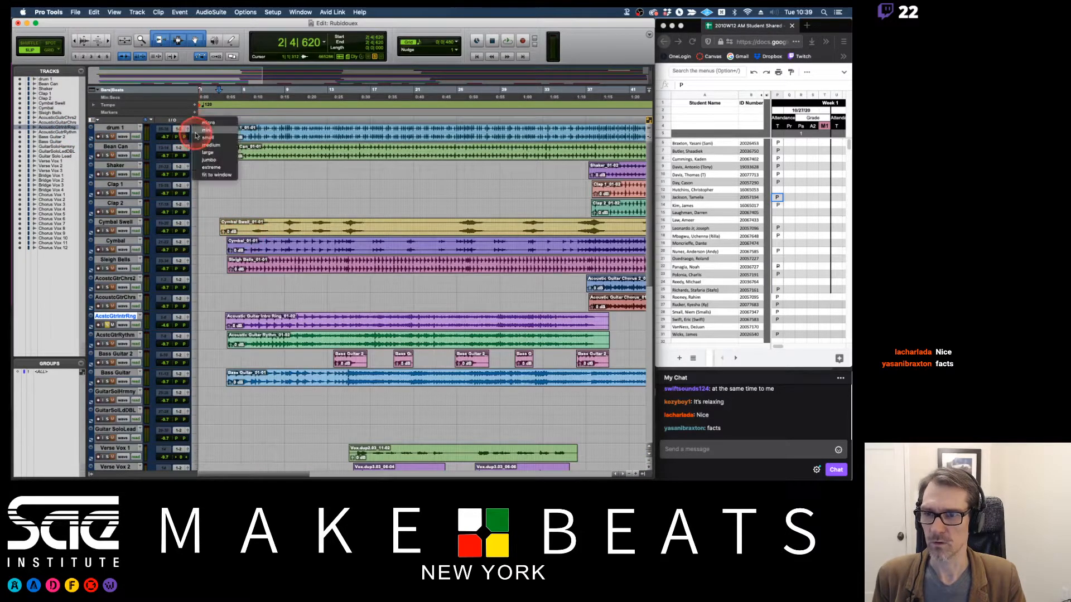
{"action": "left_click", "coordinate": [201, 134], "text": "alt"}
{"action": "scroll", "coordinate": [228, 337], "scroll_direction": "down", "scroll_amount": 3}
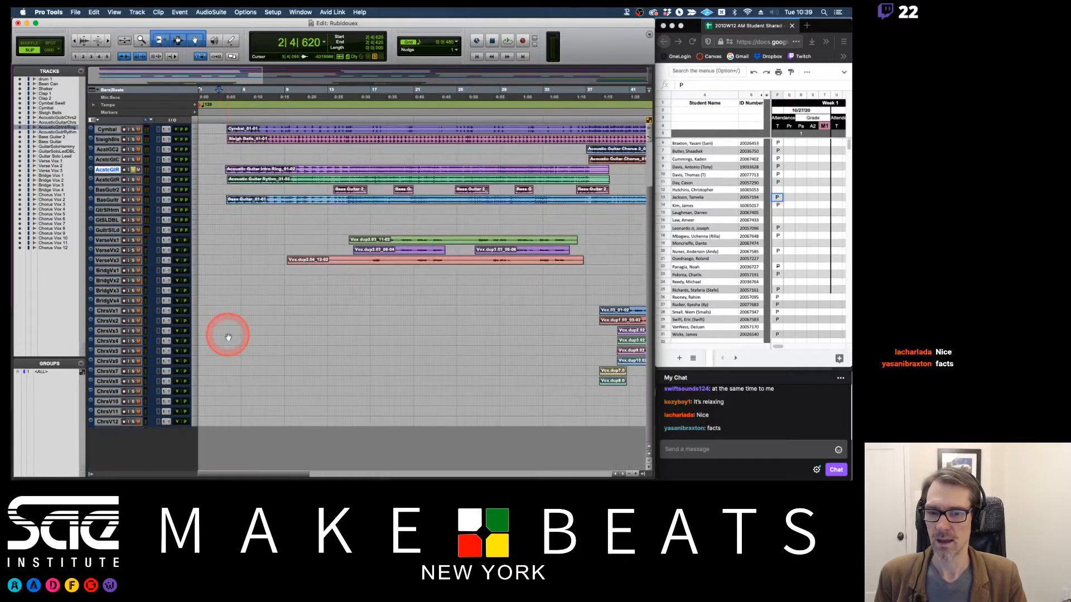
{"action": "scroll", "coordinate": [244, 291], "scroll_direction": "up", "scroll_amount": 3}
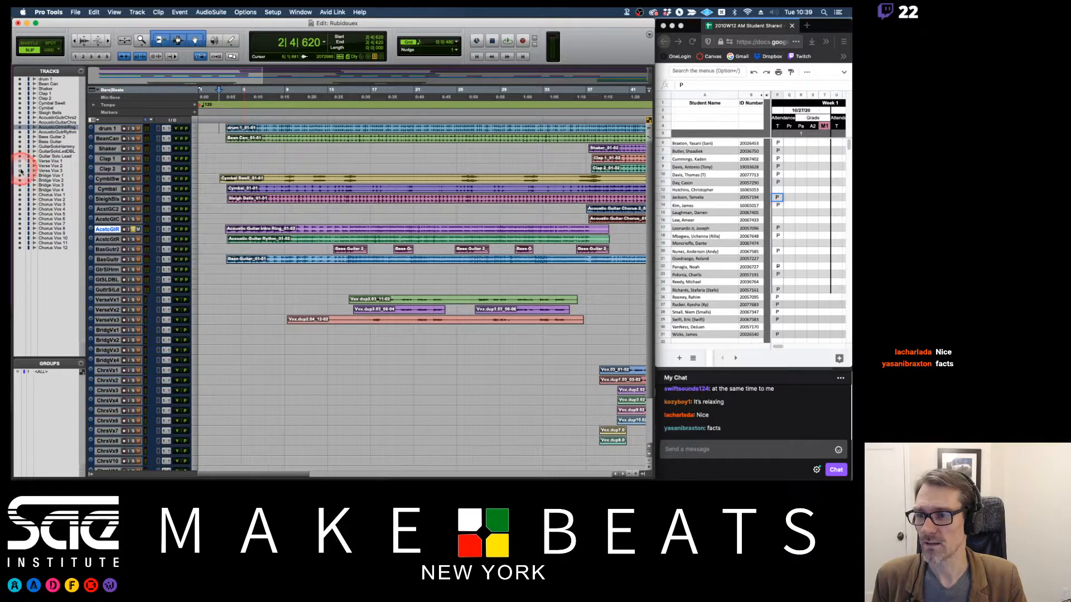
Step: Hide the vocal tracks, the guitar and bass tracks, and the remaining percussion tracks until every track is hidden
{"action": "left_click", "coordinate": [21, 244]}
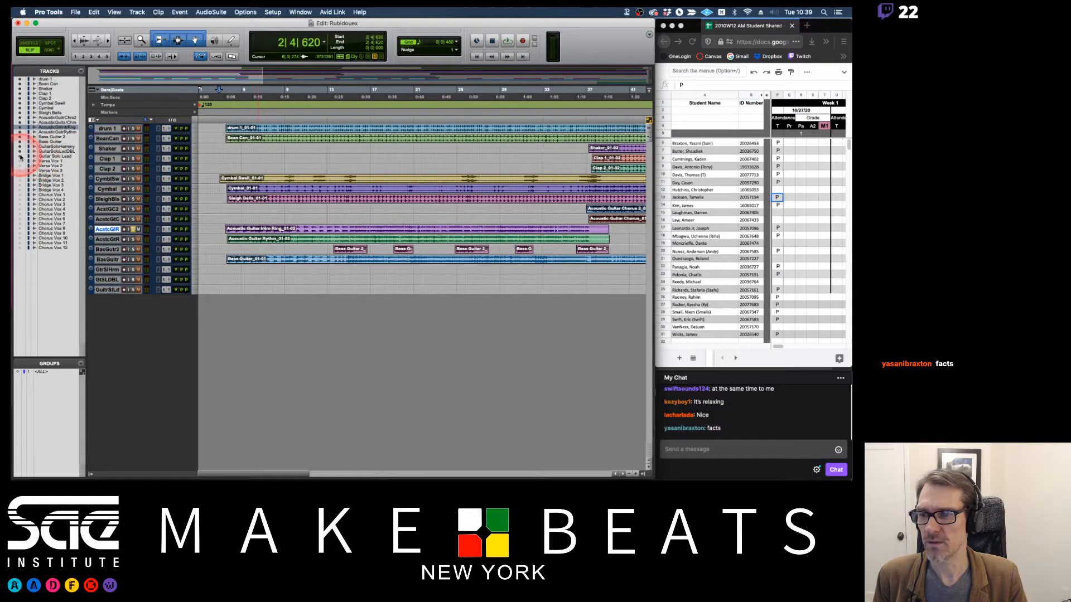
{"action": "left_click", "coordinate": [21, 118]}
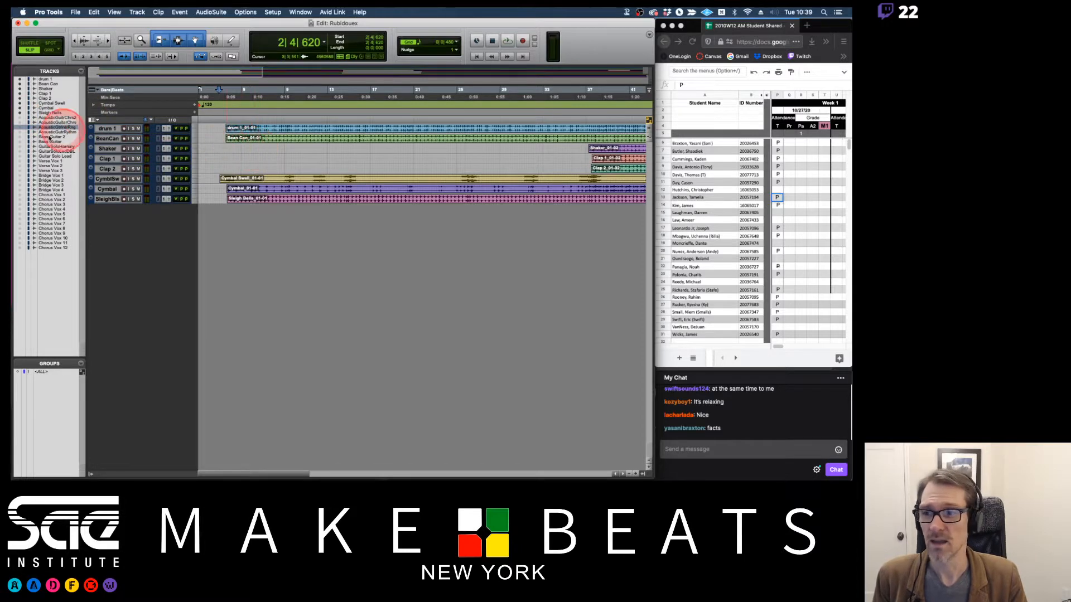
{"action": "left_click", "coordinate": [22, 93], "text": "alt"}
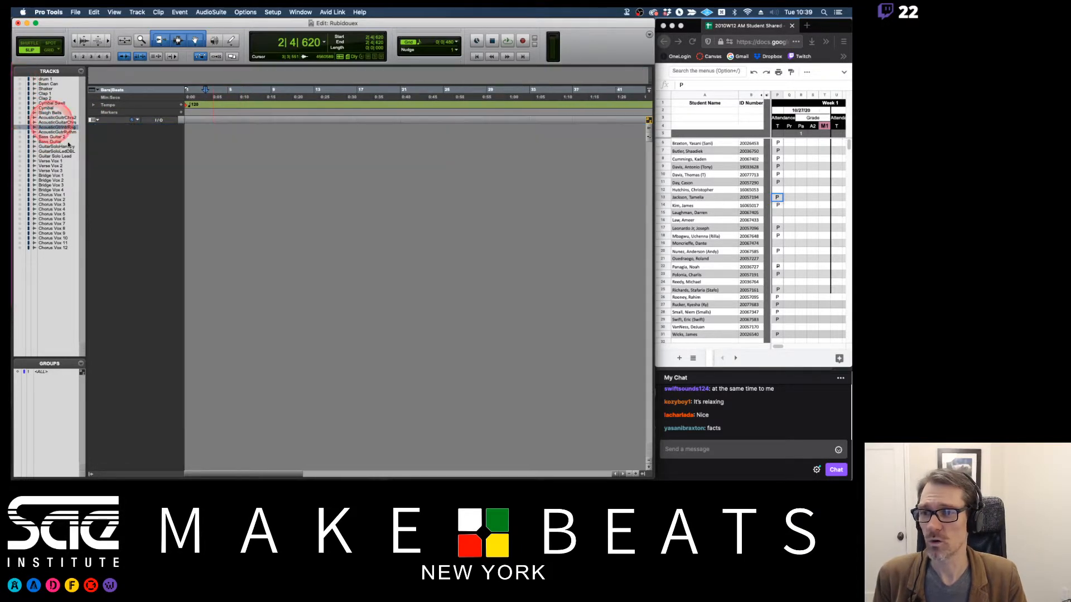
Step: Show only the selected tracks Verse Vox 1 through Chorus Vox 12, then bring back drum 1 through Guitar Solo Lead
{"action": "left_click", "coordinate": [53, 161]}
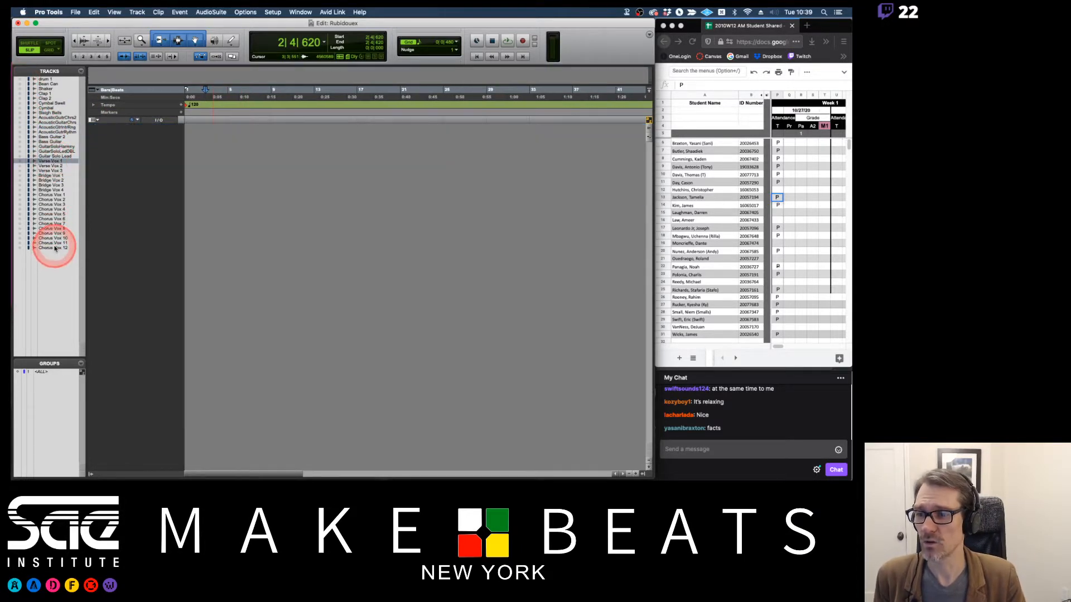
{"action": "left_click", "coordinate": [54, 248], "text": "shift"}
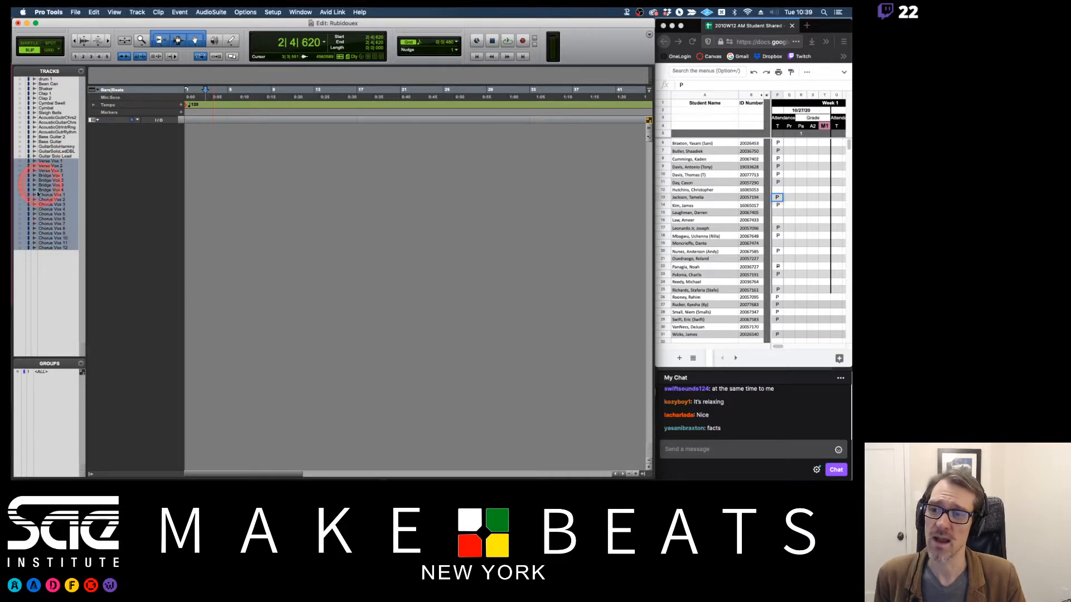
{"action": "left_click", "coordinate": [81, 71]}
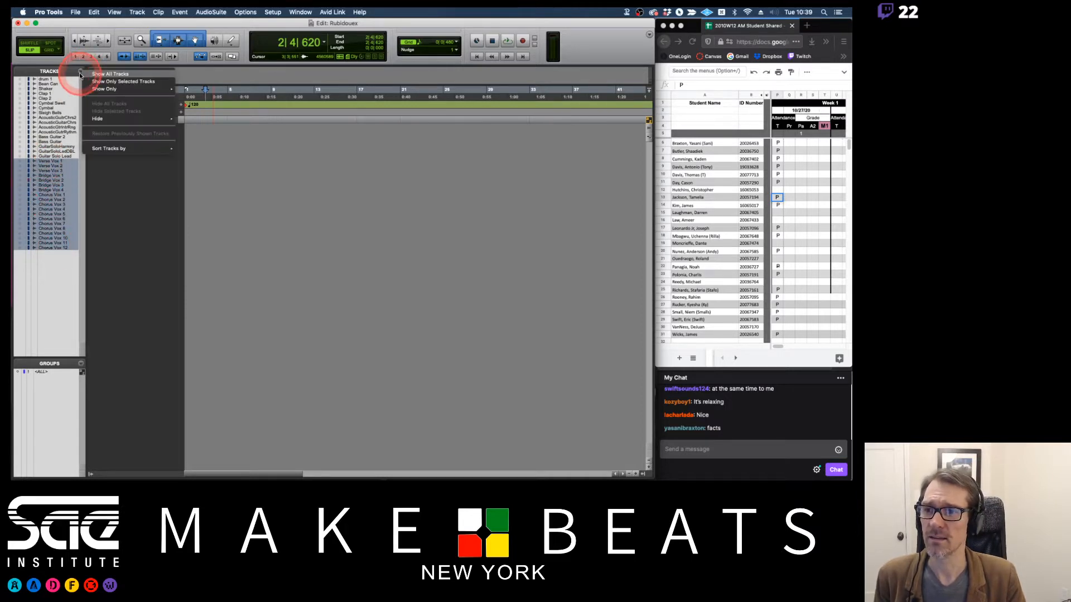
{"action": "left_click", "coordinate": [120, 82]}
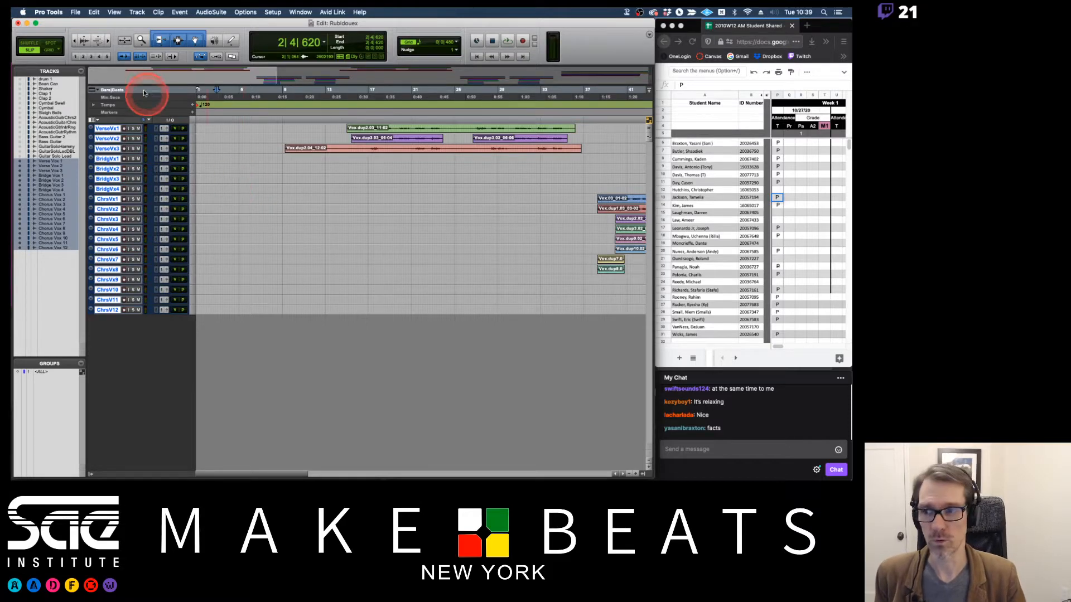
{"action": "left_click_drag", "start_coordinate": [19, 82], "coordinate": [20, 158]}
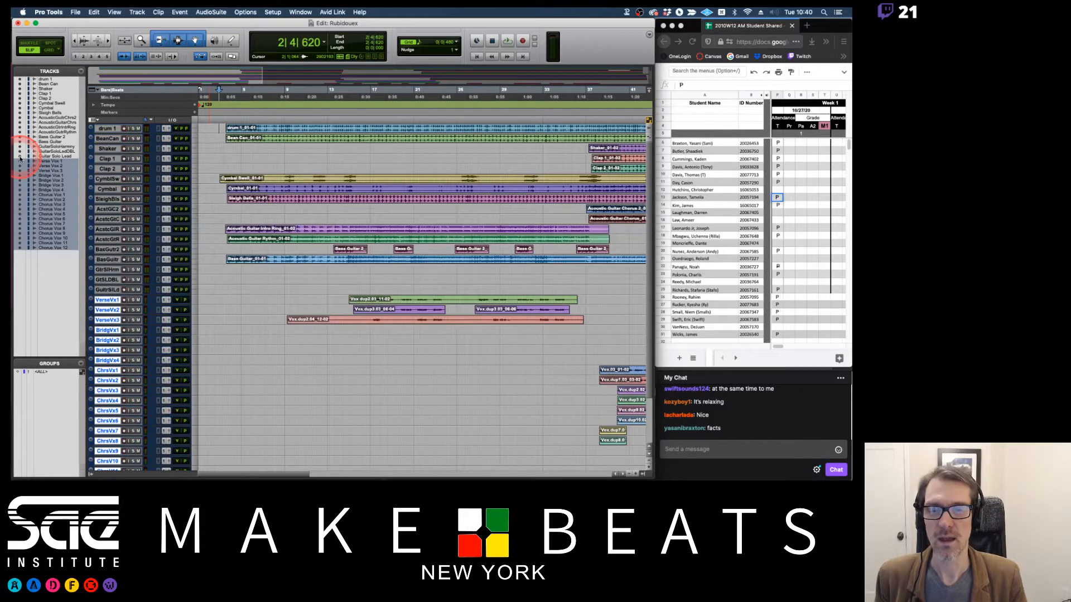
Step: In the Mix window, hide the percussion and vocal tracks, keeping only Acoustic Guitar Chorus 2 through Guitar Solo Lead
{"action": "key", "text": "super+equal"}
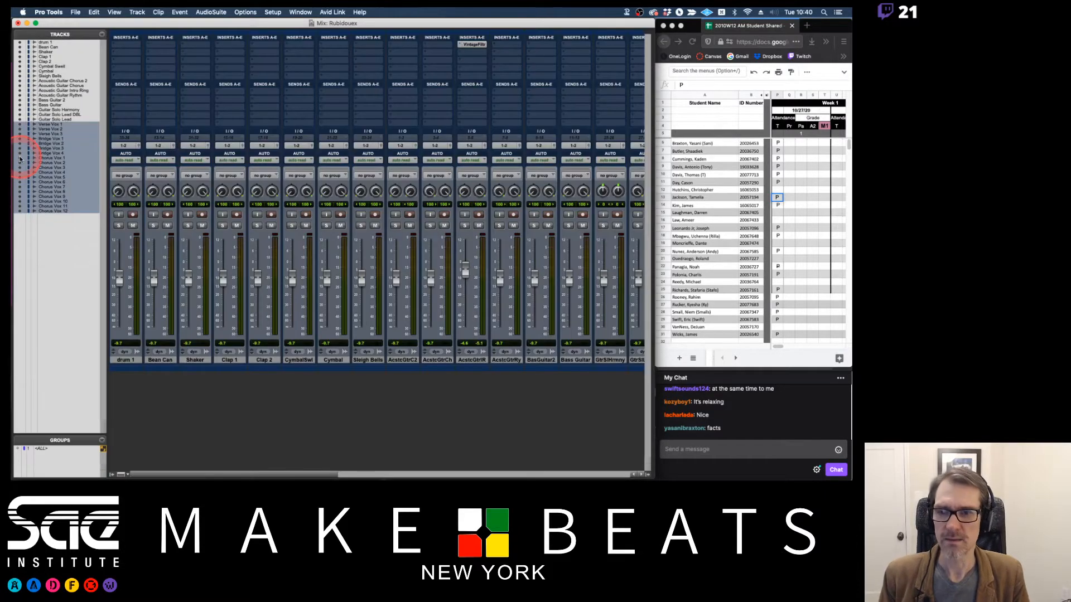
{"action": "left_click", "coordinate": [222, 236]}
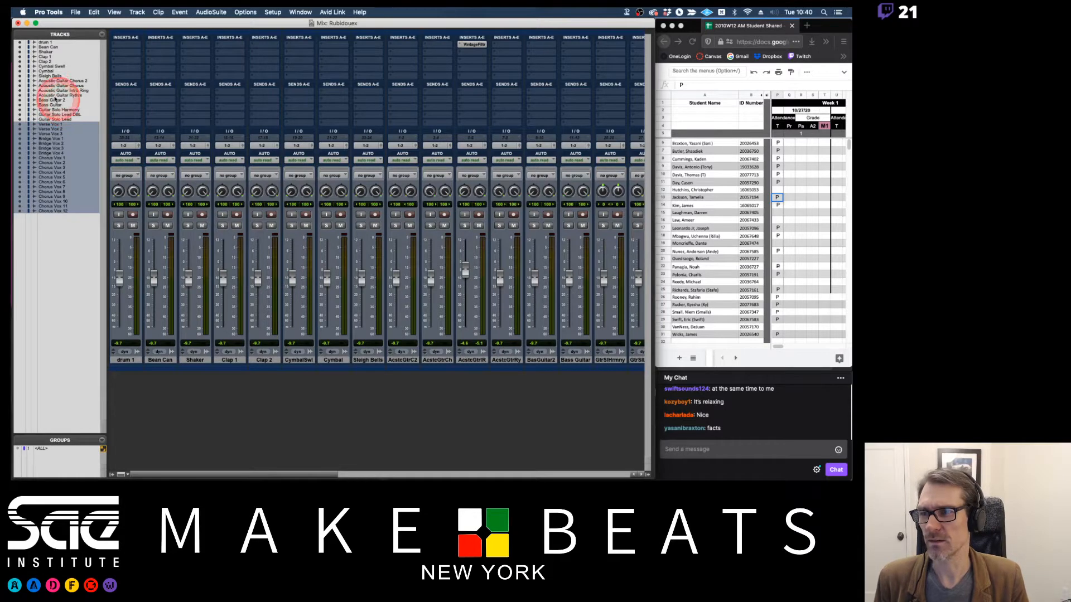
{"action": "mouse_move", "coordinate": [20, 83]}
{"action": "left_mouse_down"}
{"action": "mouse_move", "coordinate": [21, 211]}
{"action": "mouse_move", "coordinate": [22, 192]}
{"action": "left_mouse_up"}
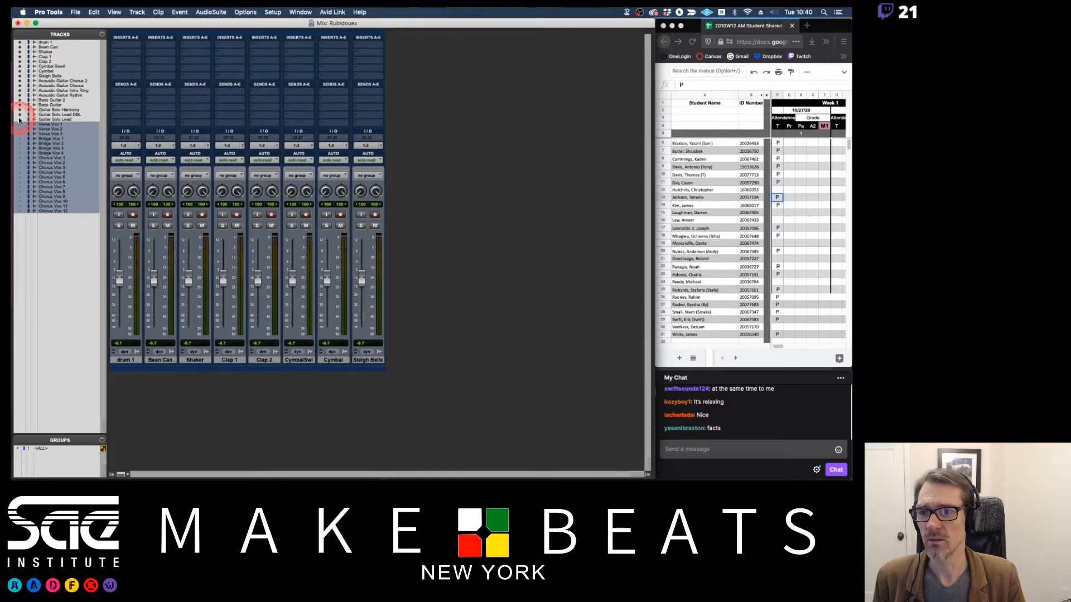
{"action": "left_click_drag", "start_coordinate": [19, 119], "coordinate": [19, 43]}
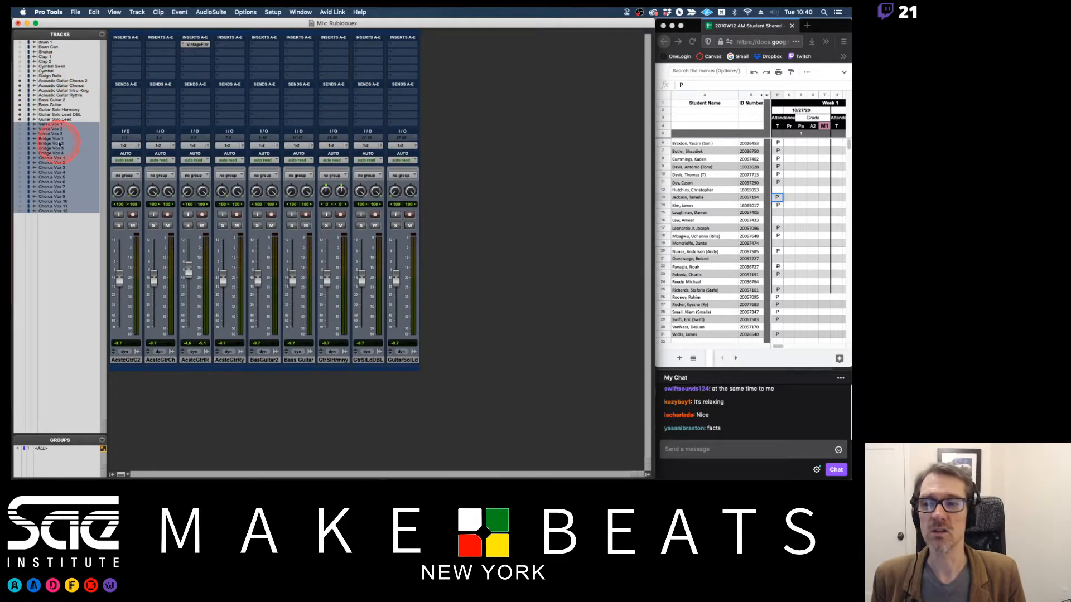
Step: Select the Guitar Solo Lead track and start playback in the Edit window
{"action": "left_click", "coordinate": [55, 120]}
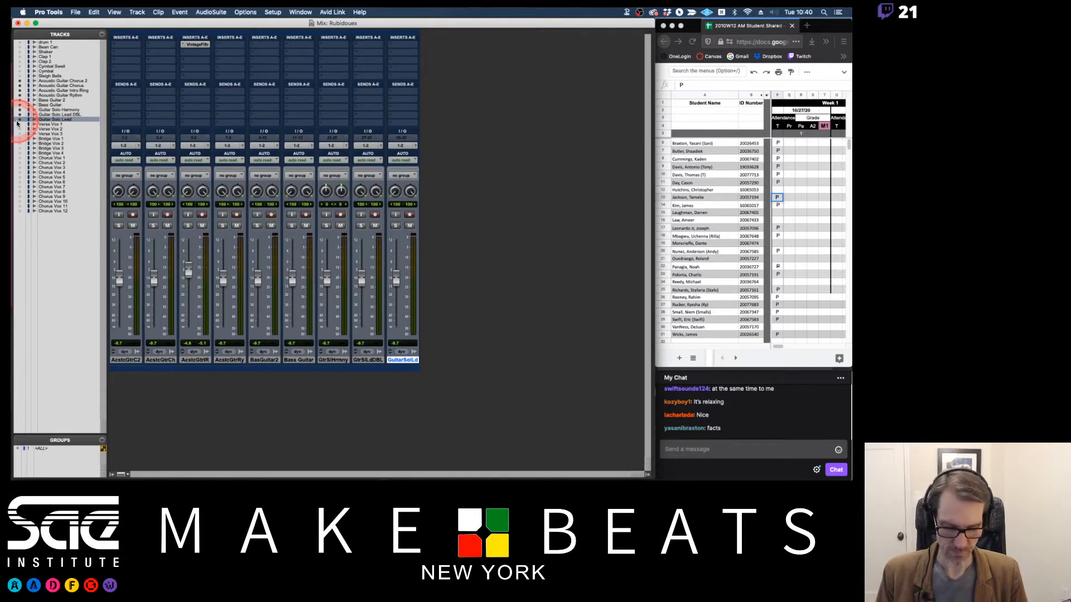
{"action": "key", "text": "super+equal"}
{"action": "key", "text": "space"}
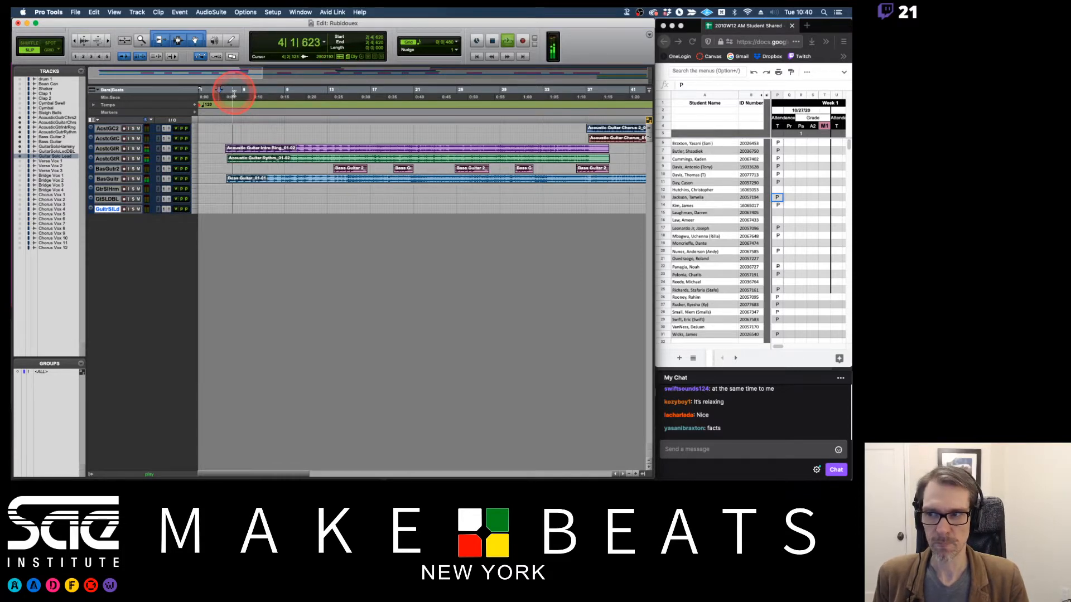
Step: In the Mix window, lower the Acoustic Guitar Intro Ring fader to about -10 dB and raise Bass Guitar to about -7.5 dB
{"action": "key", "text": "super+equal"}
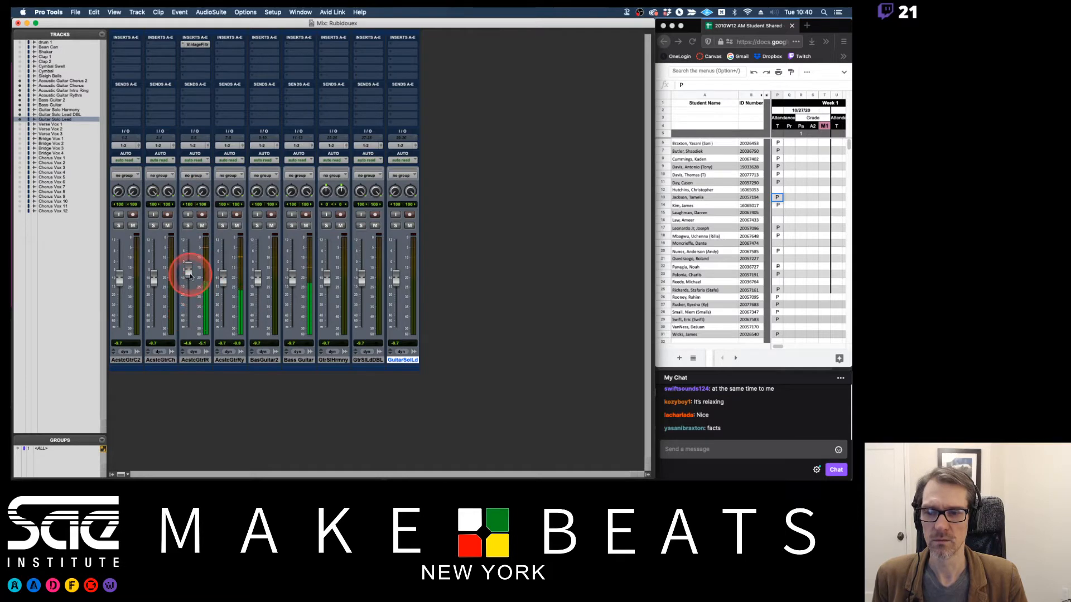
{"action": "left_click_drag", "start_coordinate": [190, 276], "coordinate": [192, 281]}
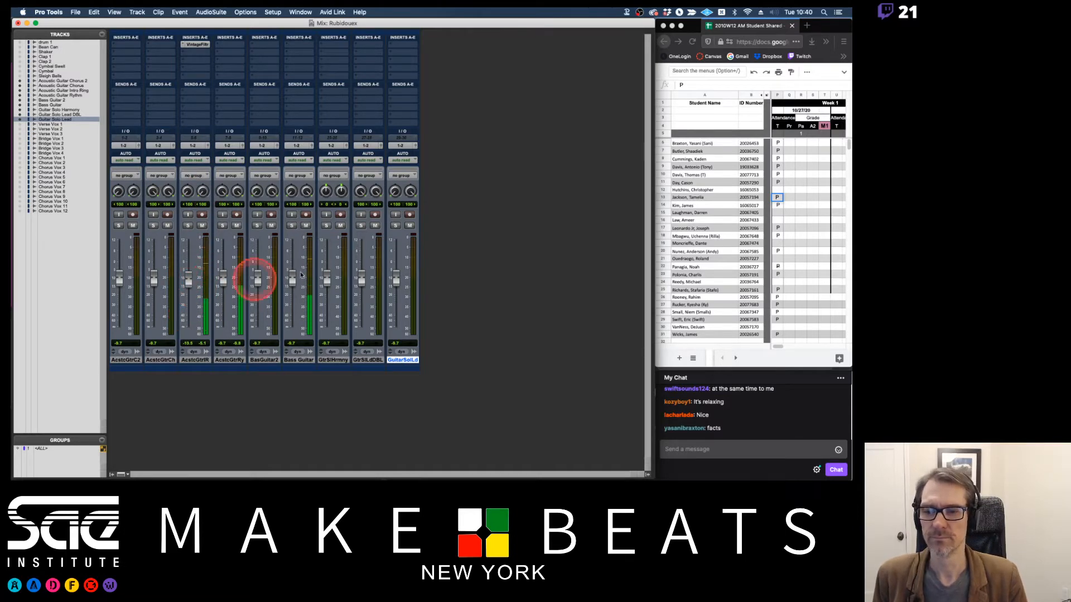
{"action": "left_click_drag", "start_coordinate": [292, 279], "coordinate": [294, 273]}
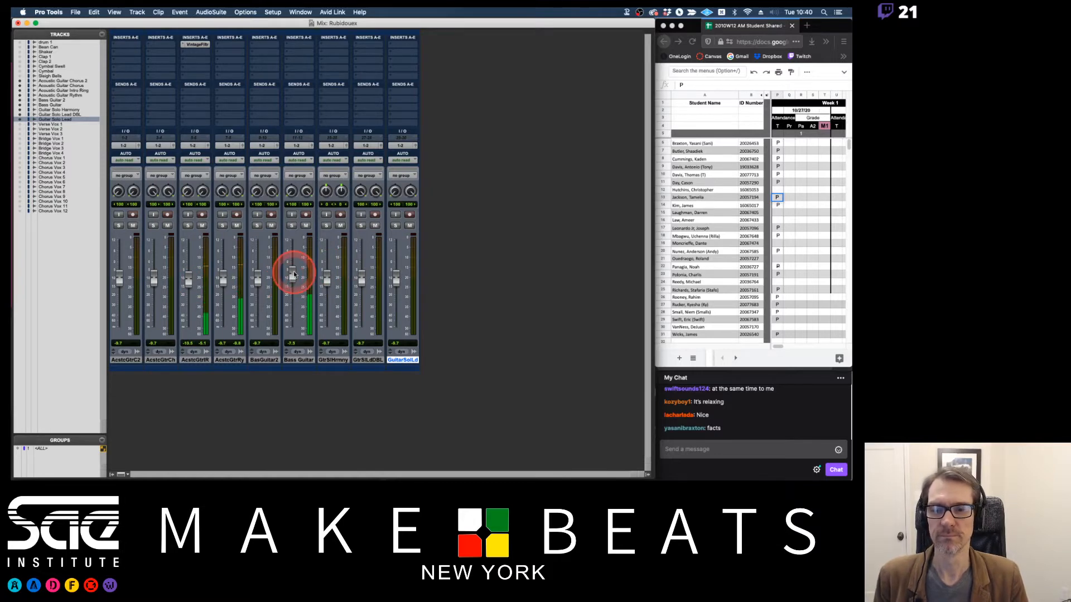
Step: Remove the vintage filter plug-in from the Acoustic Guitar Intro Ring track's first insert
{"action": "left_click", "coordinate": [189, 44]}
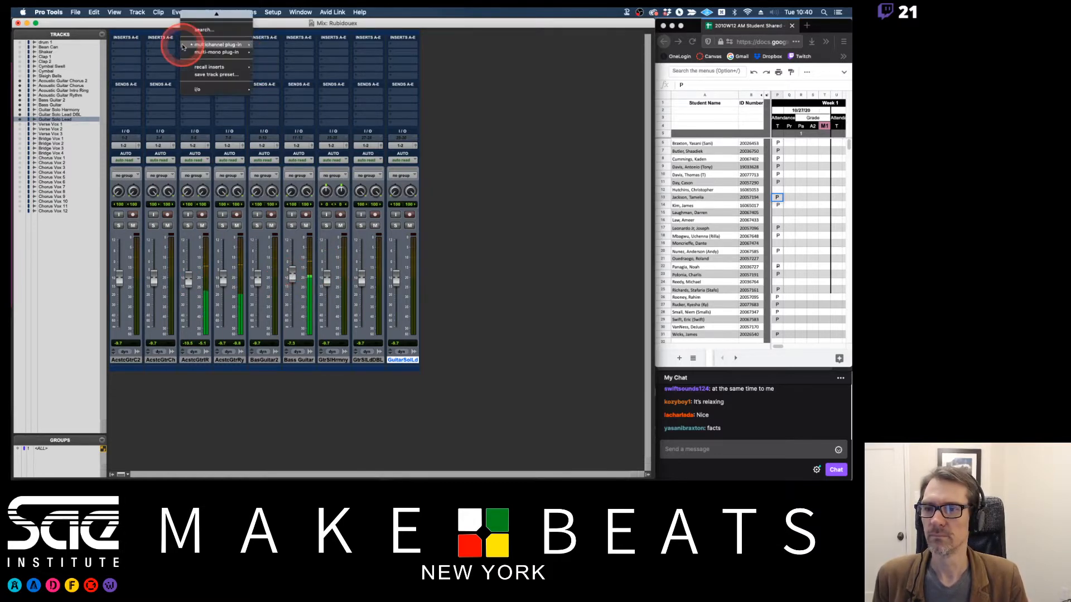
{"action": "left_click", "coordinate": [210, 12]}
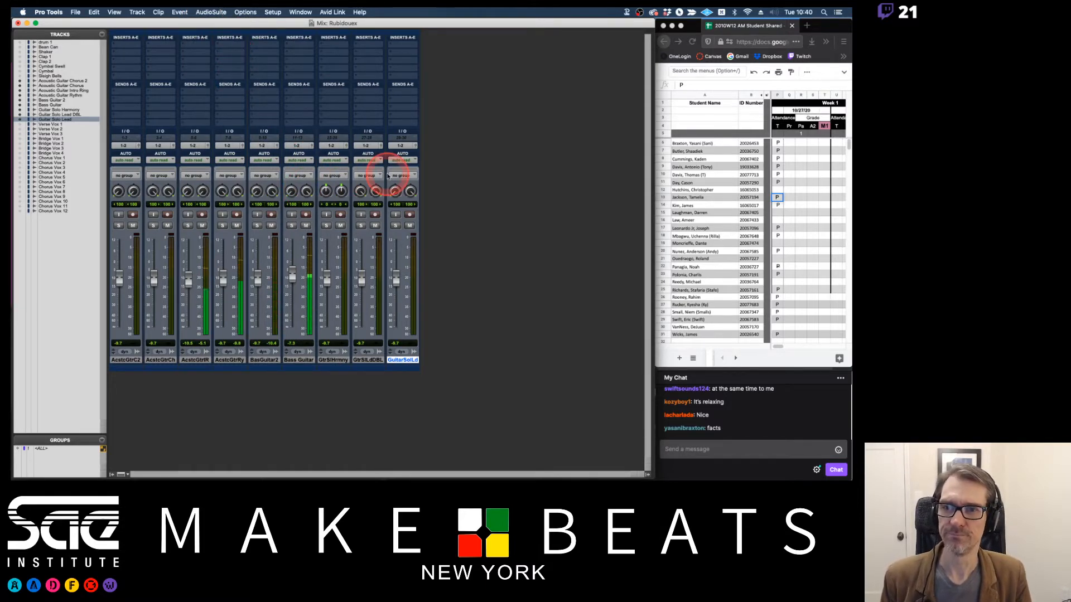
Step: In the Edit window, show all the hidden percussion and vocal tracks and set the height of all tracks to large
{"action": "key", "text": "super+equal"}
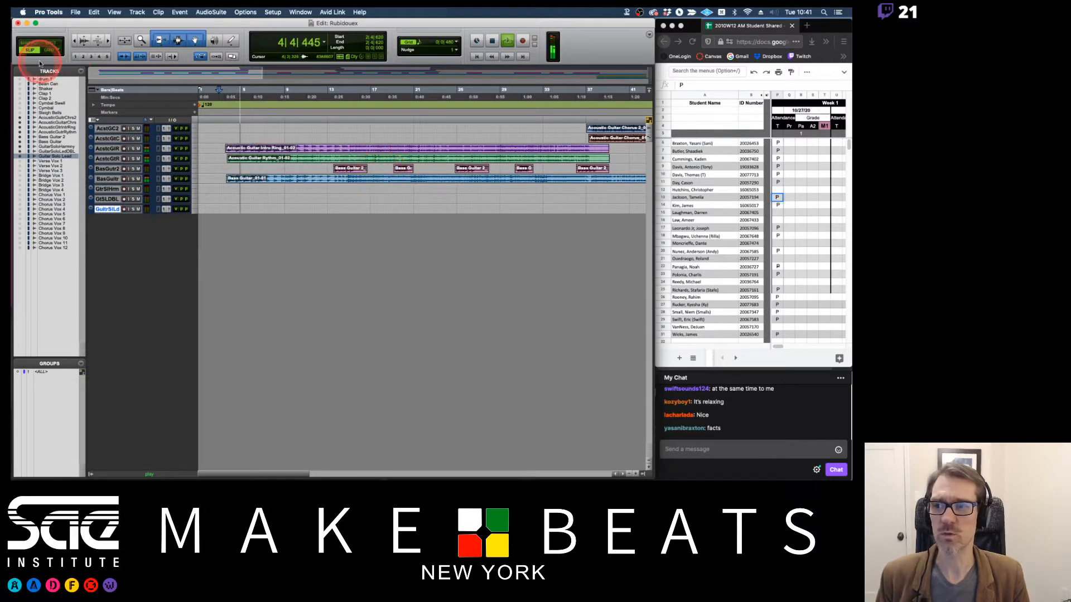
{"action": "left_click_drag", "start_coordinate": [21, 108], "coordinate": [21, 113]}
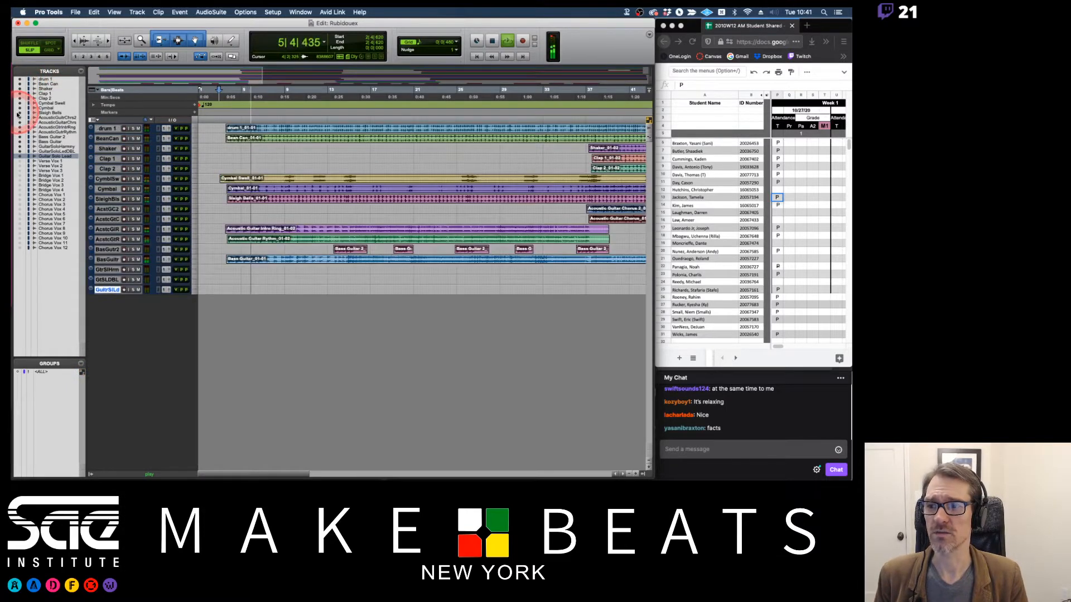
{"action": "left_click_drag", "start_coordinate": [20, 161], "coordinate": [25, 236]}
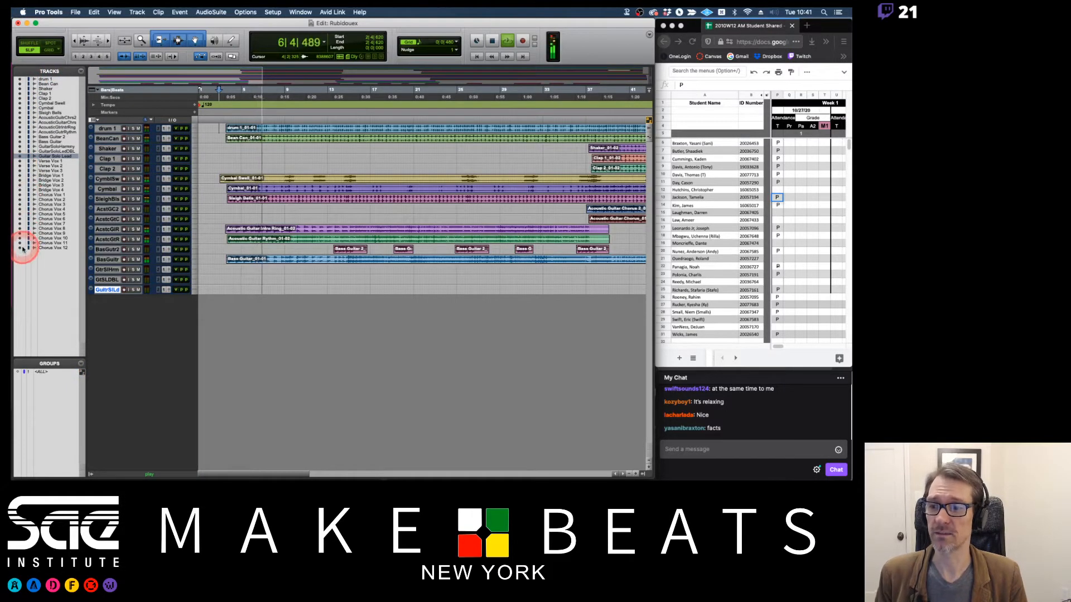
{"action": "left_click", "coordinate": [193, 151]}
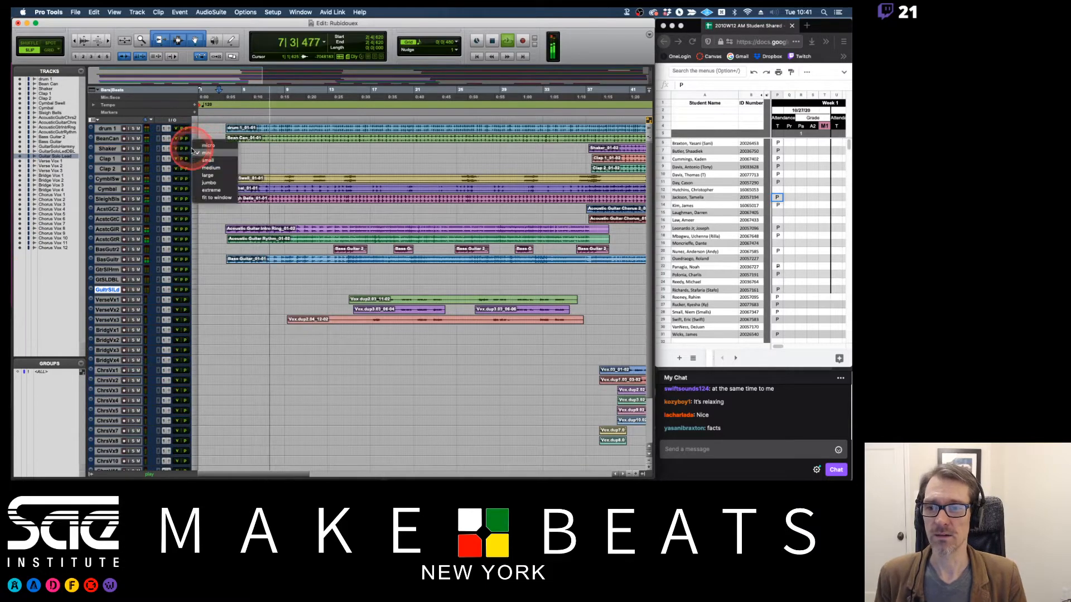
{"action": "left_click", "coordinate": [208, 174]}
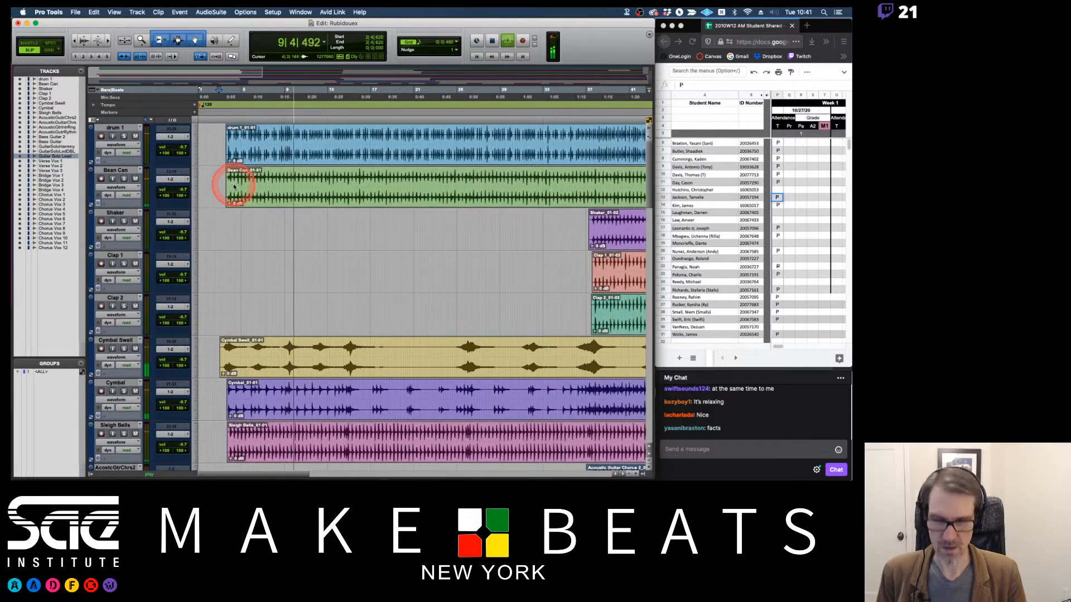
Step: Zoom the audio waveforms vertically in and out, and stop playback
{"action": "key", "text": "super+alt+bracketleft"}
{"action": "key", "text": "super+alt+bracketright"}
{"action": "key", "text": "super+alt+bracketright"}
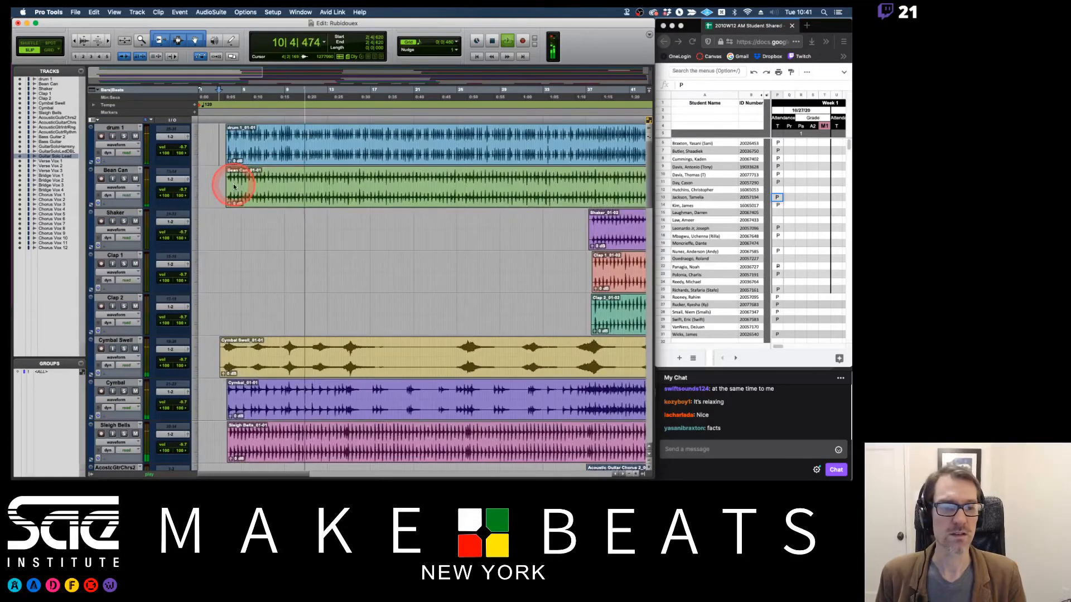
{"action": "key", "text": "super+alt+bracketleft"}
{"action": "key", "text": "super+alt+bracketright"}
{"action": "key", "text": "space"}
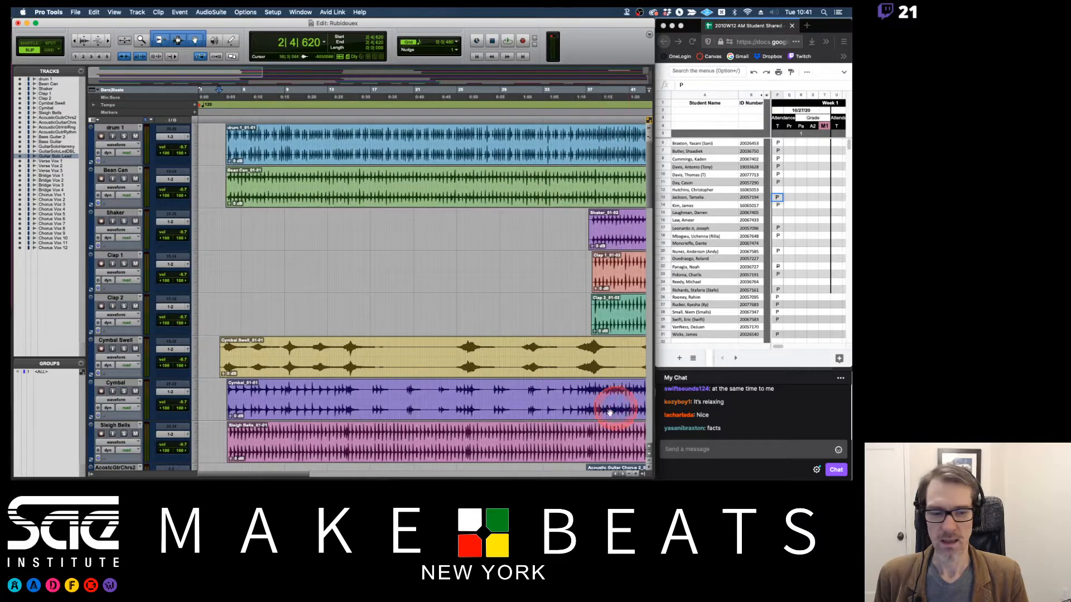
Step: Select the drum 1 clip, the Bean Can clip, and a range across the later Shaker clips starting near bar 73
{"action": "left_click_drag", "start_coordinate": [485, 267], "coordinate": [466, 232]}
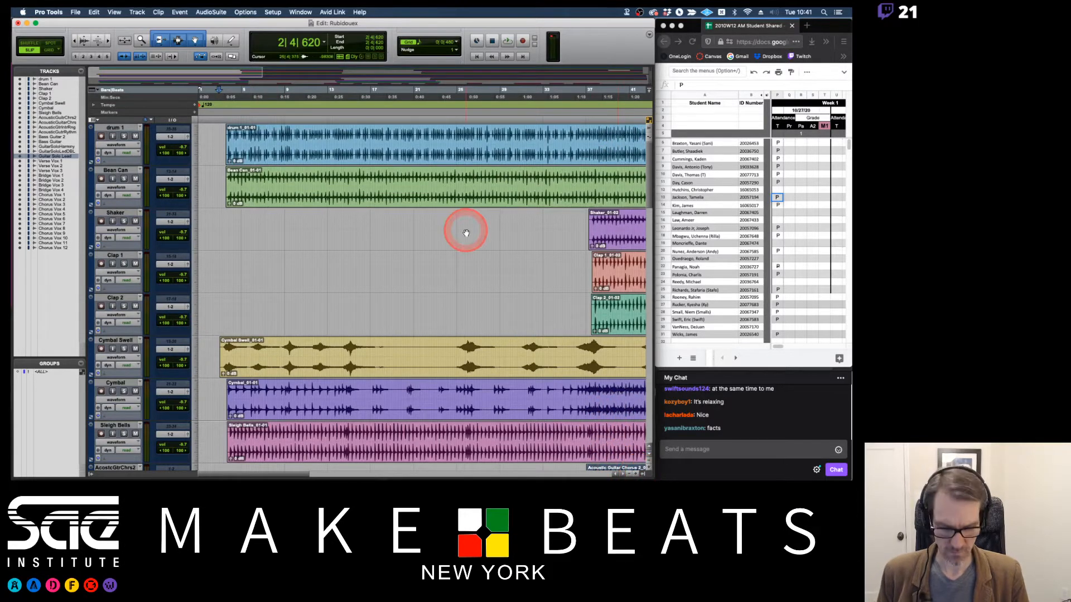
{"action": "key", "text": "super+bracketleft"}
{"action": "key", "text": "super+bracketleft"}
{"action": "left_click", "coordinate": [438, 149]}
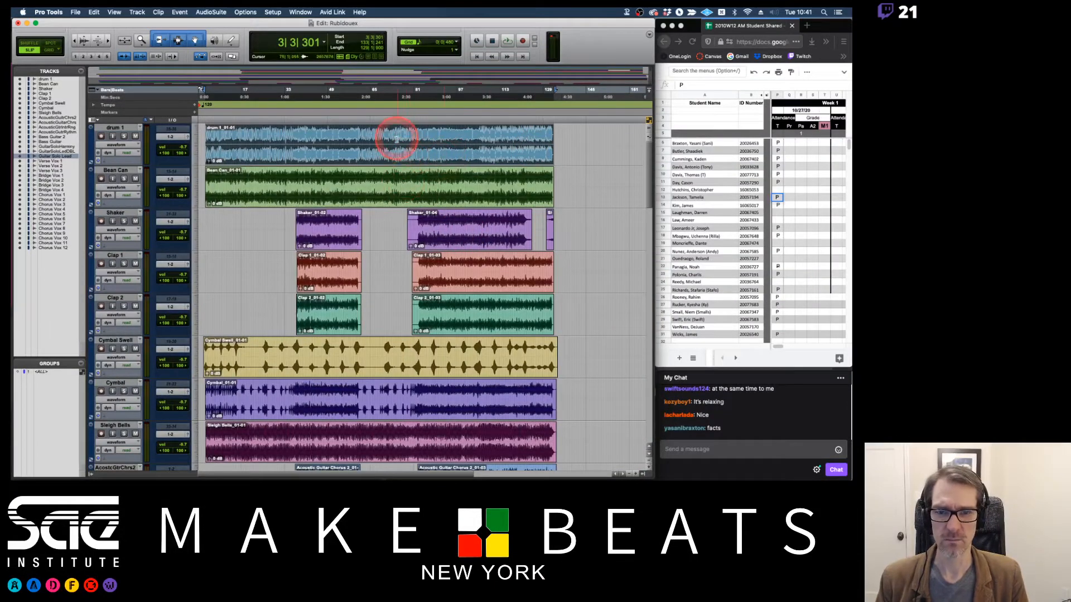
{"action": "left_click", "coordinate": [370, 194]}
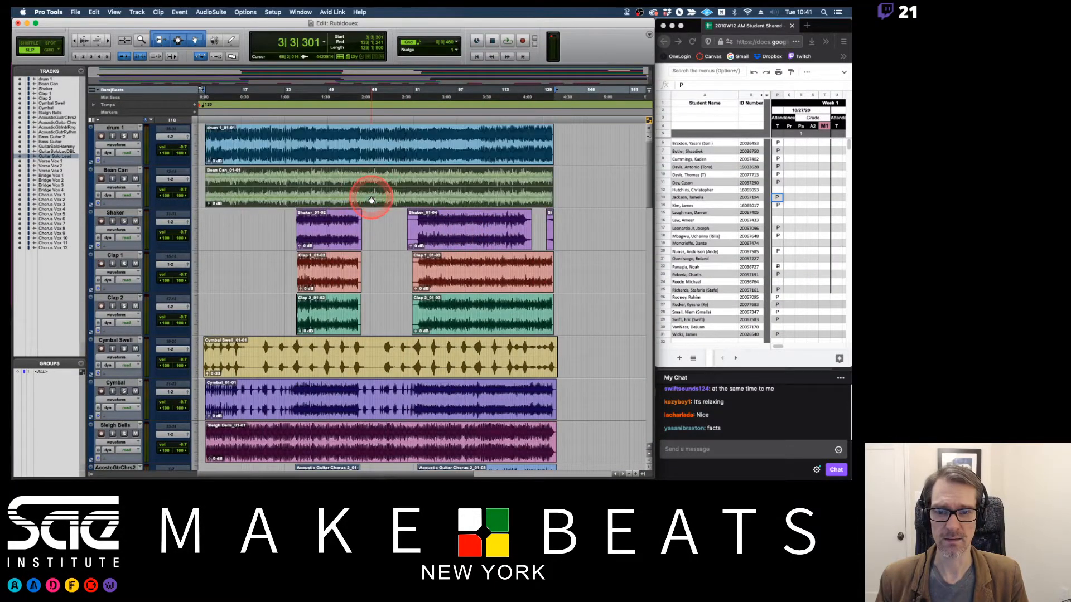
{"action": "left_click_drag", "start_coordinate": [394, 226], "coordinate": [585, 224]}
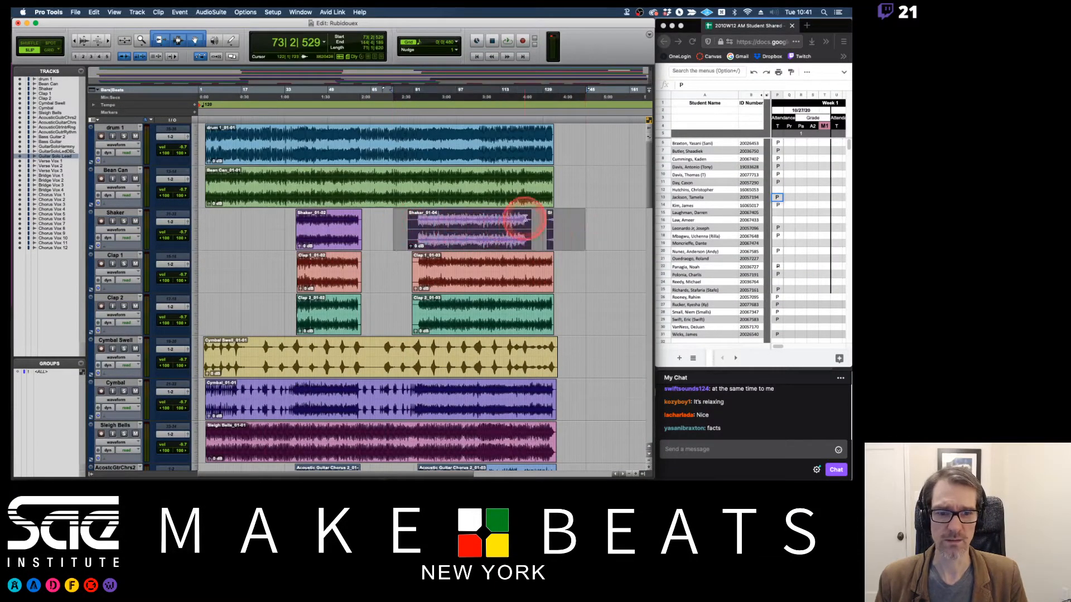
{"action": "left_click", "coordinate": [586, 212]}
Step: Try moving the Bean Can clip to about bar 26 and the Cymbal Swell and Cymbal clips later, undoing each move
{"action": "left_click_drag", "start_coordinate": [449, 196], "coordinate": [507, 191]}
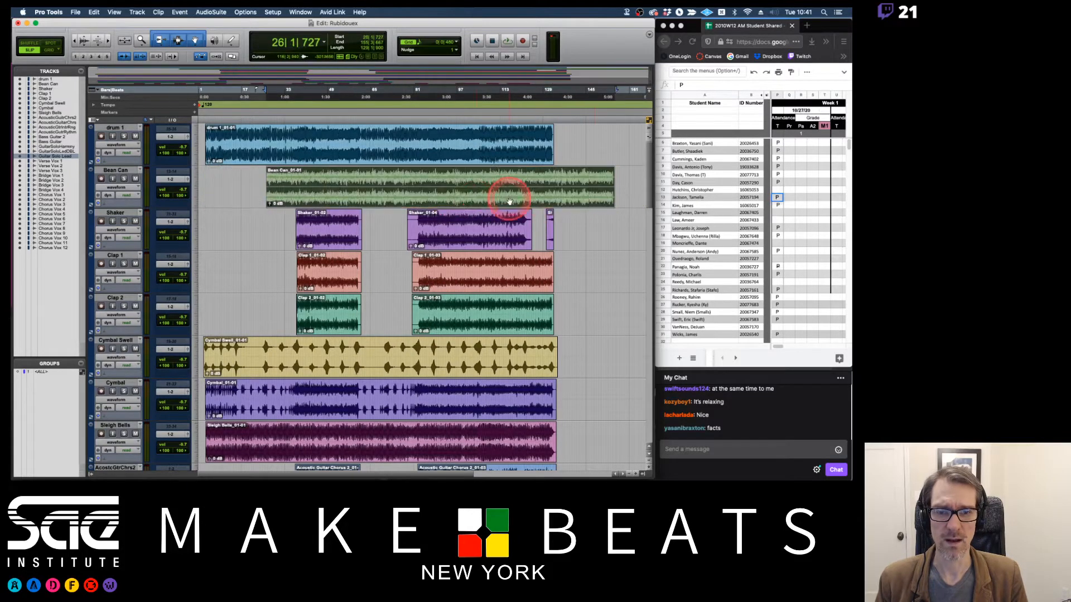
{"action": "key", "text": "super+z"}
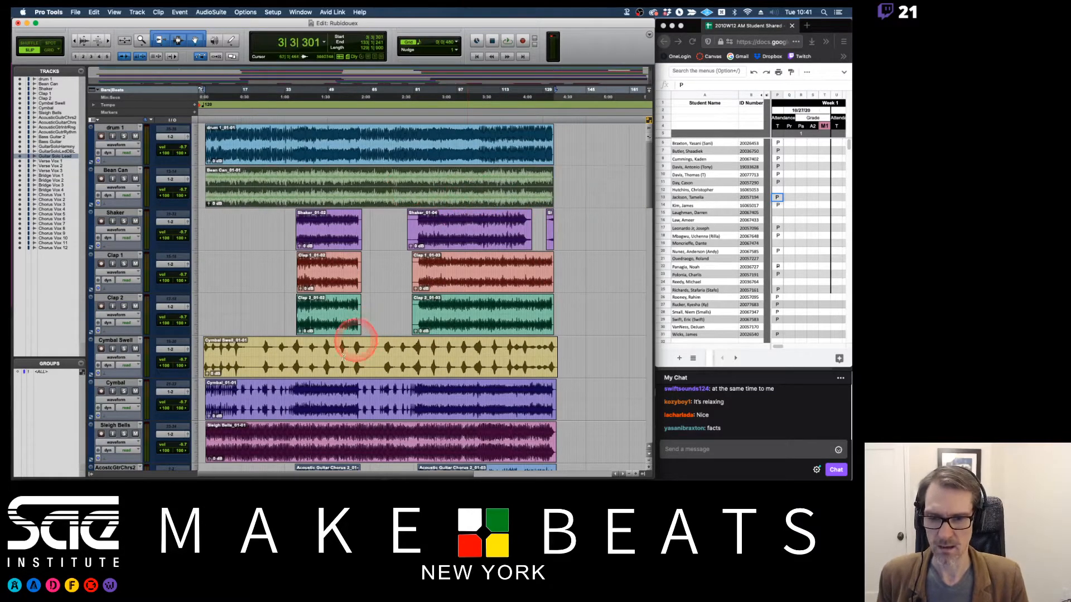
{"action": "left_click", "coordinate": [328, 399]}
{"action": "left_click", "coordinate": [331, 408]}
{"action": "left_click_drag", "start_coordinate": [331, 408], "coordinate": [431, 412]}
{"action": "key", "text": "super+z"}
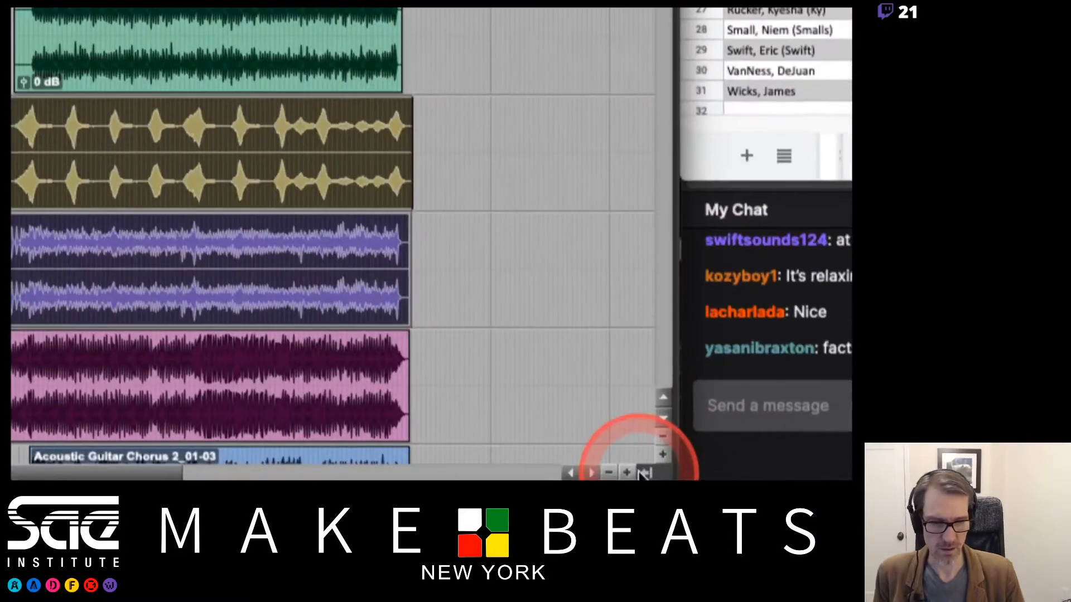
Step: Show the Clips list in the Edit window and widen both it and the Tracks list to fit the full names
{"action": "left_click", "coordinate": [647, 460]}
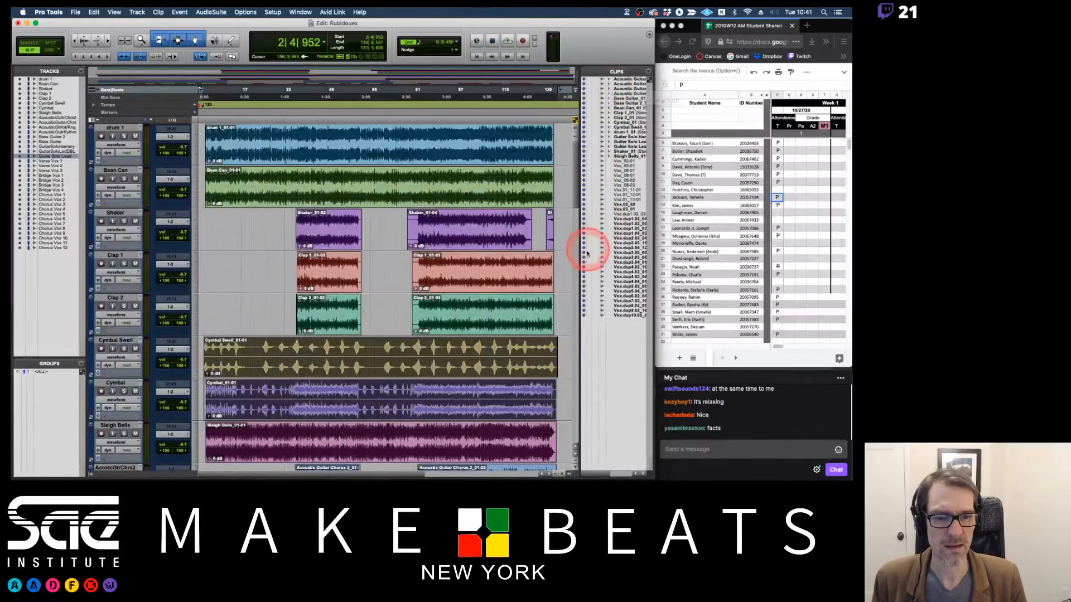
{"action": "left_click_drag", "start_coordinate": [579, 260], "coordinate": [471, 244]}
{"action": "mouse_move", "coordinate": [83, 268]}
{"action": "left_mouse_down"}
{"action": "mouse_move", "coordinate": [86, 277]}
{"action": "mouse_move", "coordinate": [163, 275]}
{"action": "mouse_move", "coordinate": [95, 274]}
{"action": "left_mouse_up"}
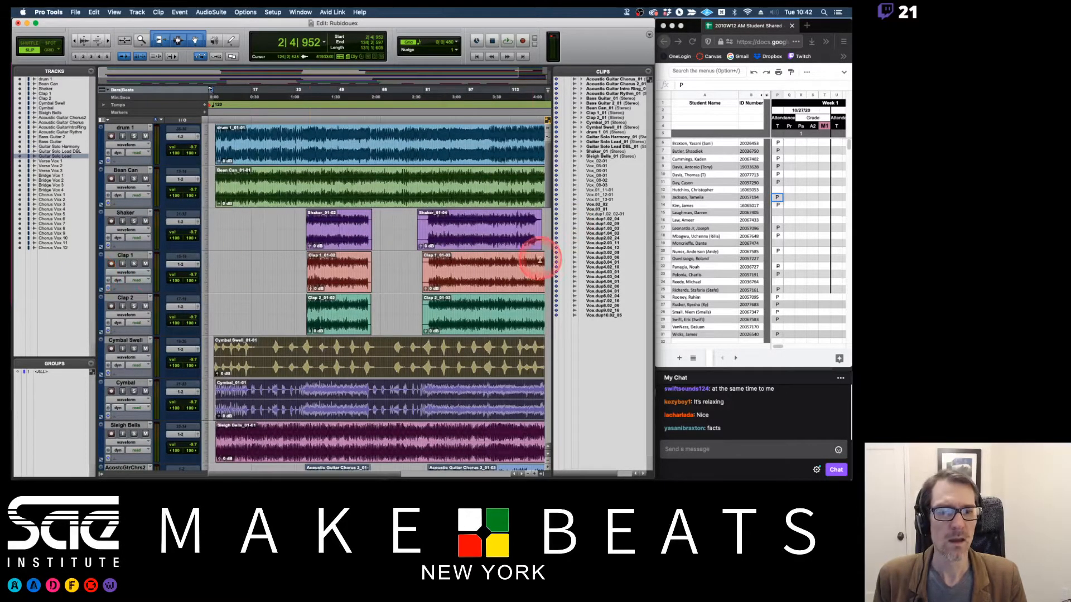
{"action": "left_click_drag", "start_coordinate": [551, 269], "coordinate": [540, 262]}
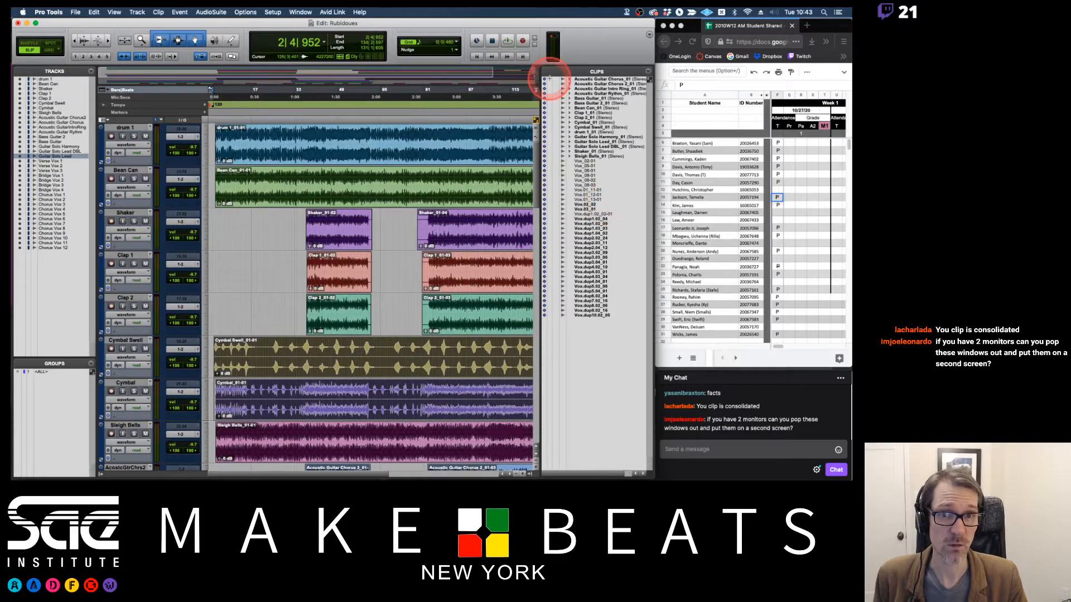
Step: Arrange the Edit and Mix windows side by side, moving the Mix window over and narrowing the Edit window to meet its edge
{"action": "key", "text": "super+equal"}
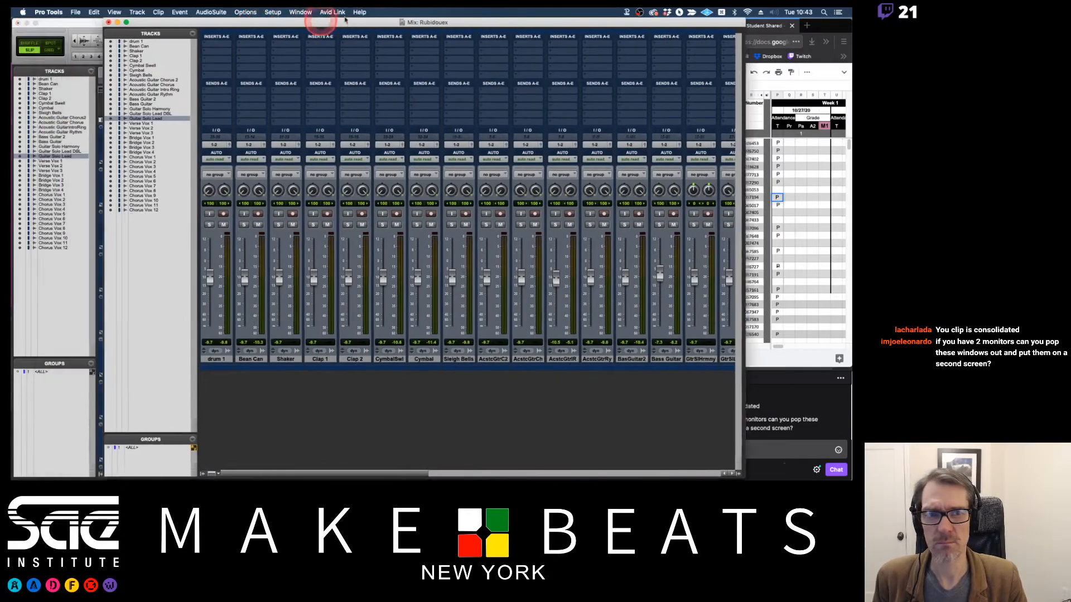
{"action": "left_click_drag", "start_coordinate": [345, 22], "coordinate": [449, 22]}
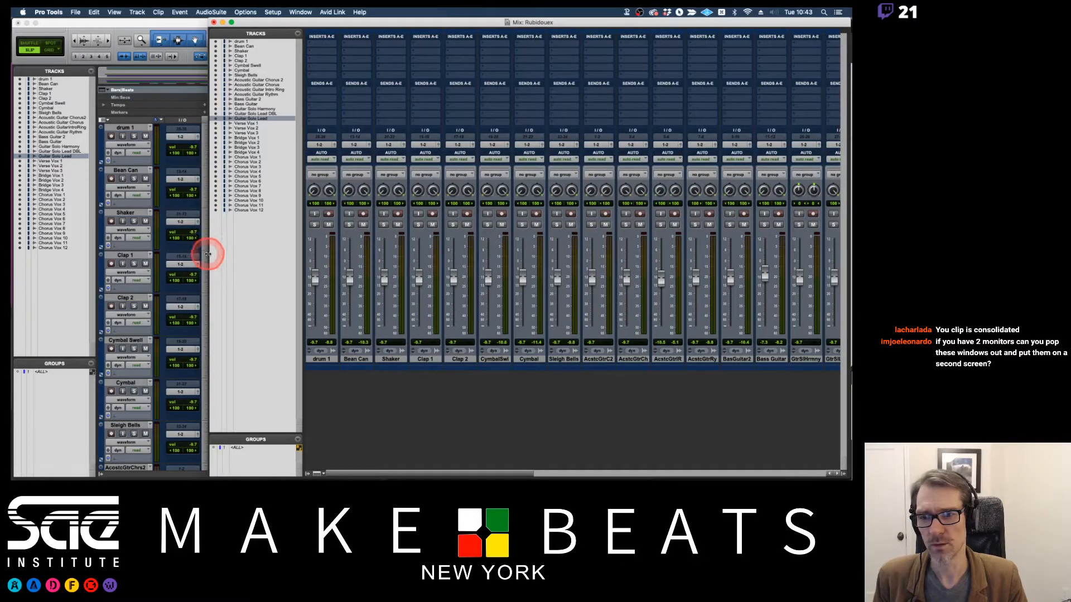
{"action": "left_click_drag", "start_coordinate": [210, 248], "coordinate": [442, 232]}
{"action": "double_click", "coordinate": [381, 24]}
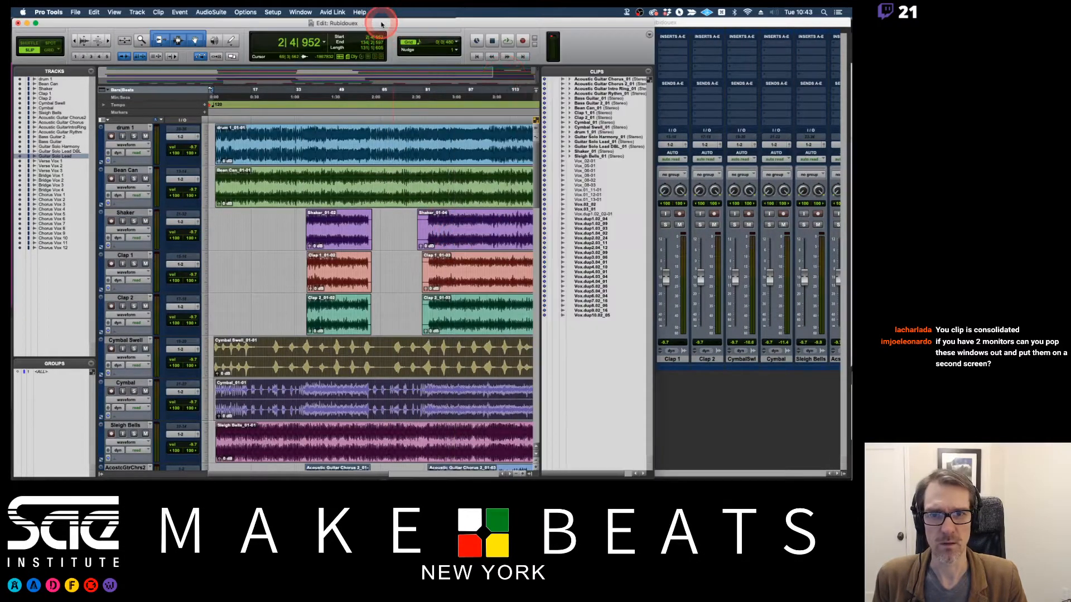
{"action": "left_click", "coordinate": [659, 235]}
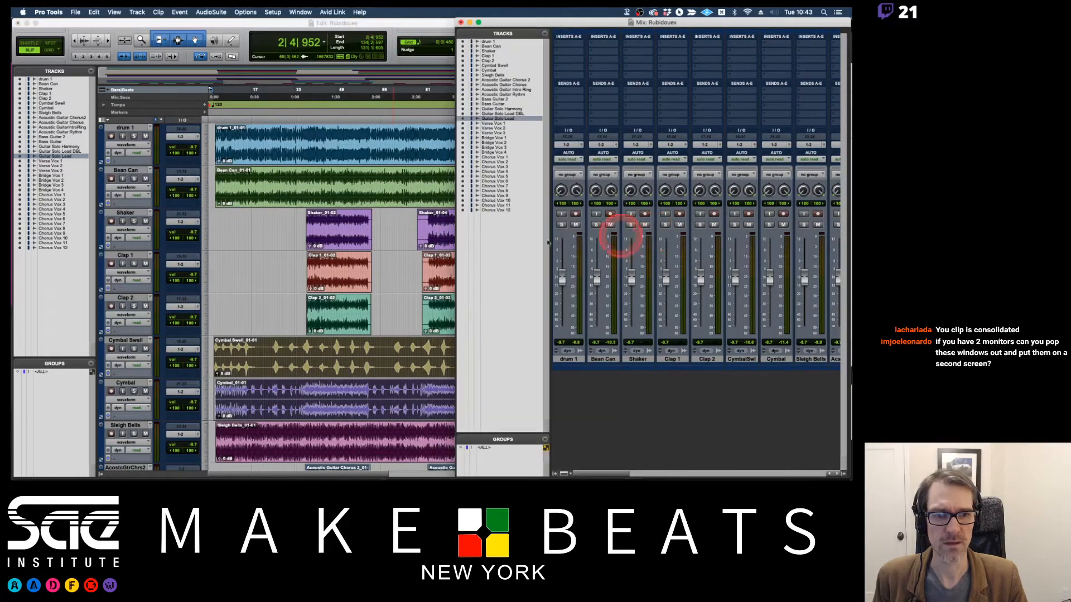
{"action": "left_click", "coordinate": [385, 21]}
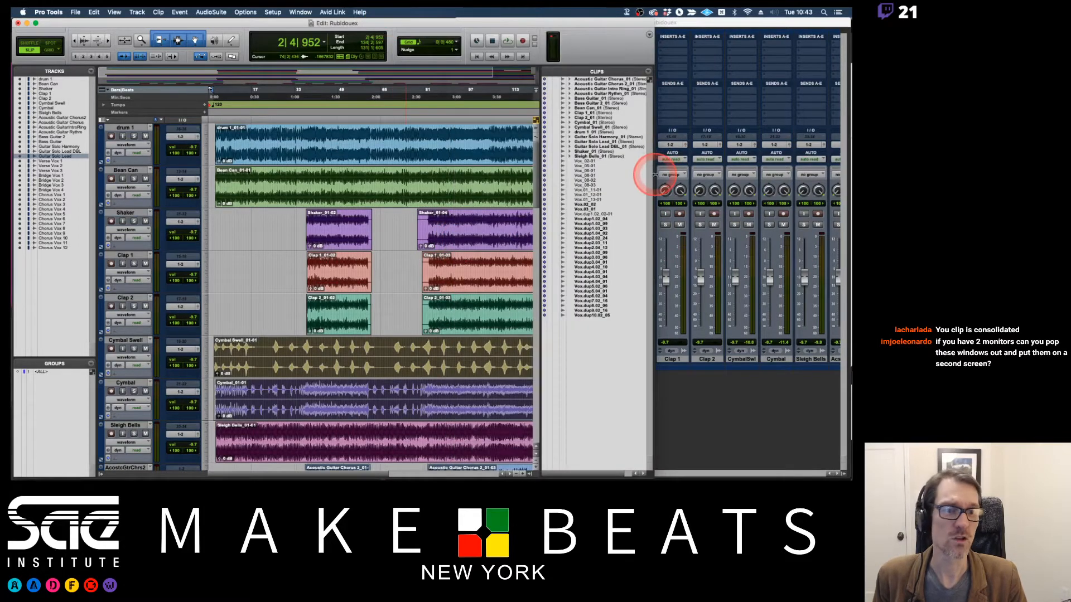
{"action": "left_click_drag", "start_coordinate": [627, 169], "coordinate": [455, 159]}
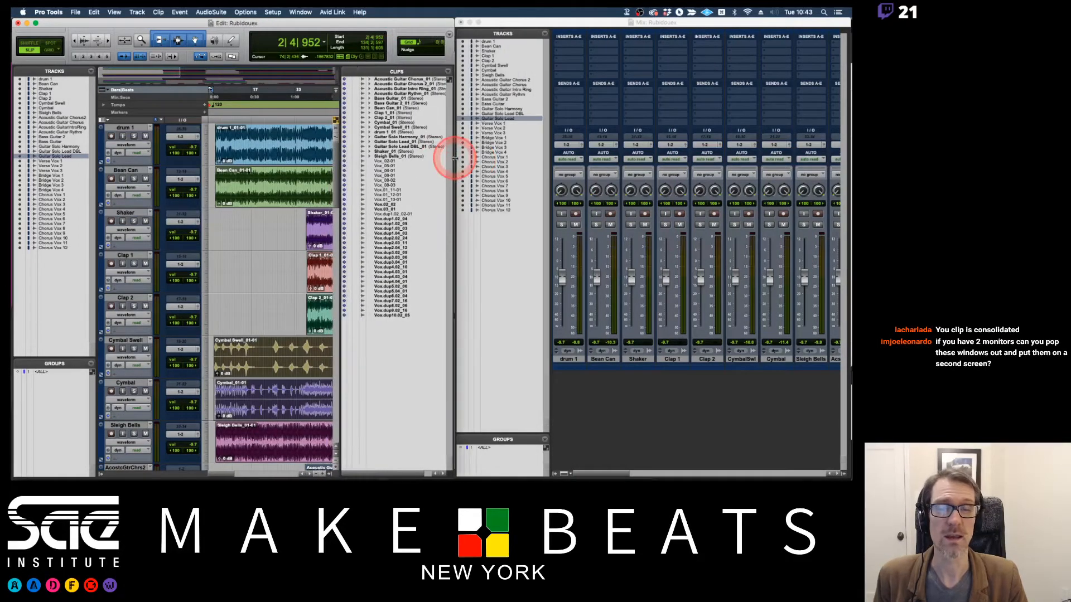
{"action": "left_click_drag", "start_coordinate": [394, 24], "coordinate": [397, 12]}
{"action": "left_click", "coordinate": [472, 25]}
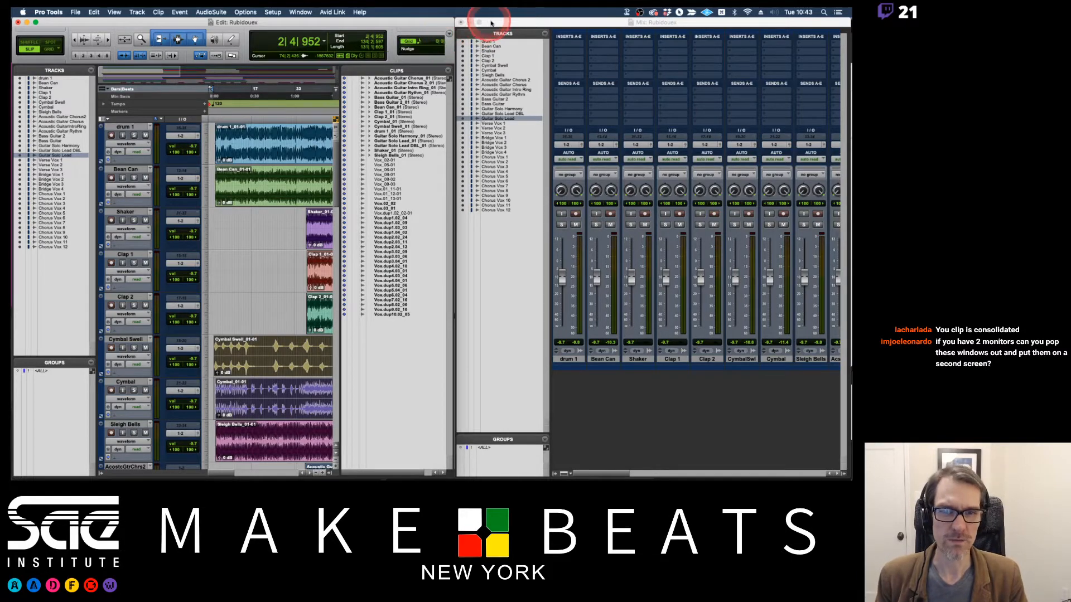
Step: Resize the Mix and Edit windows back so both fill the same area beside the browser
{"action": "left_click", "coordinate": [493, 23]}
{"action": "left_click_drag", "start_coordinate": [456, 39], "coordinate": [10, 47]}
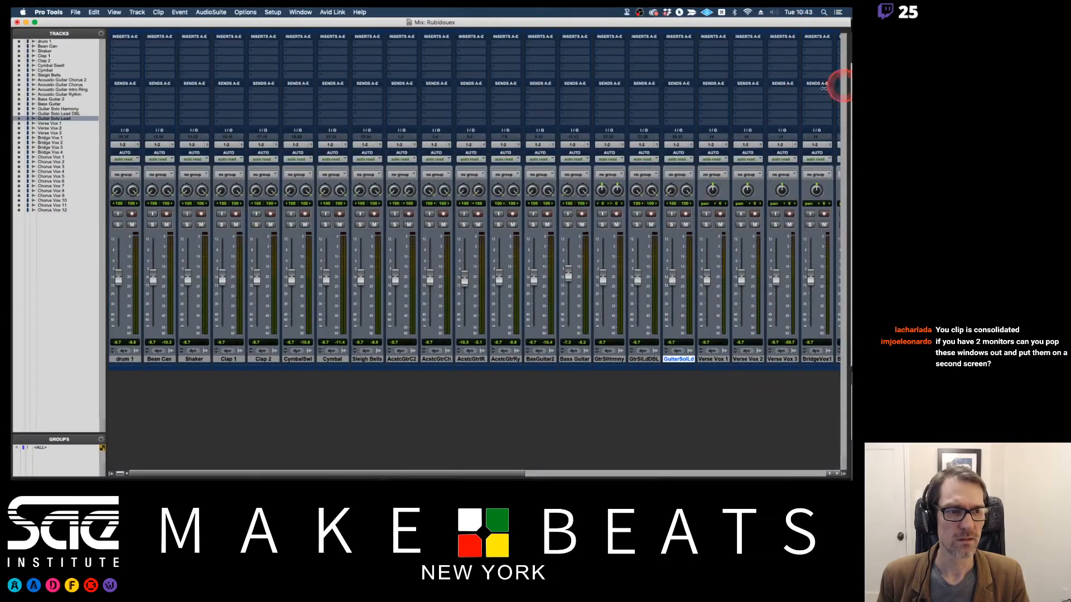
{"action": "left_click_drag", "start_coordinate": [824, 88], "coordinate": [652, 100]}
{"action": "key", "text": "super+equal"}
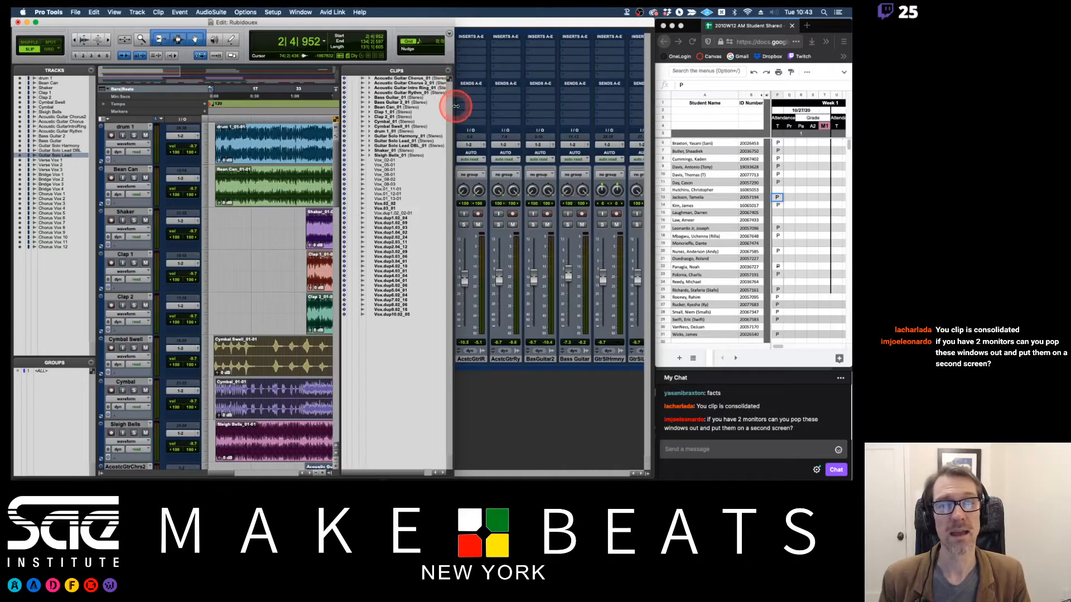
{"action": "left_click_drag", "start_coordinate": [456, 106], "coordinate": [655, 107]}
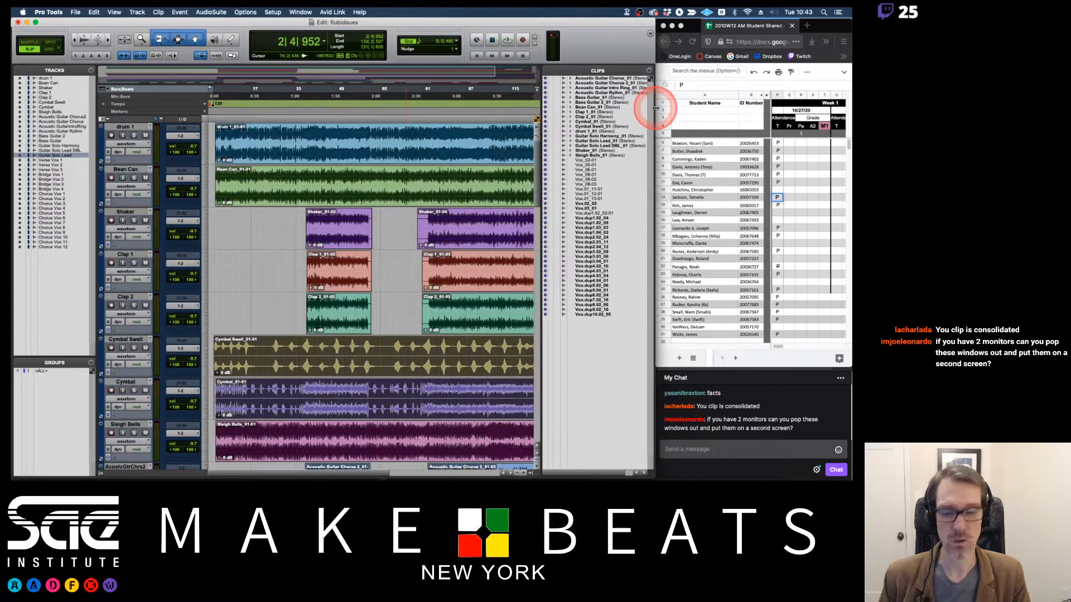
Step: Switch to Preview and review the ProTools Windows note on switching between the Mix and Edit windows
{"action": "key", "text": "super+Tab"}
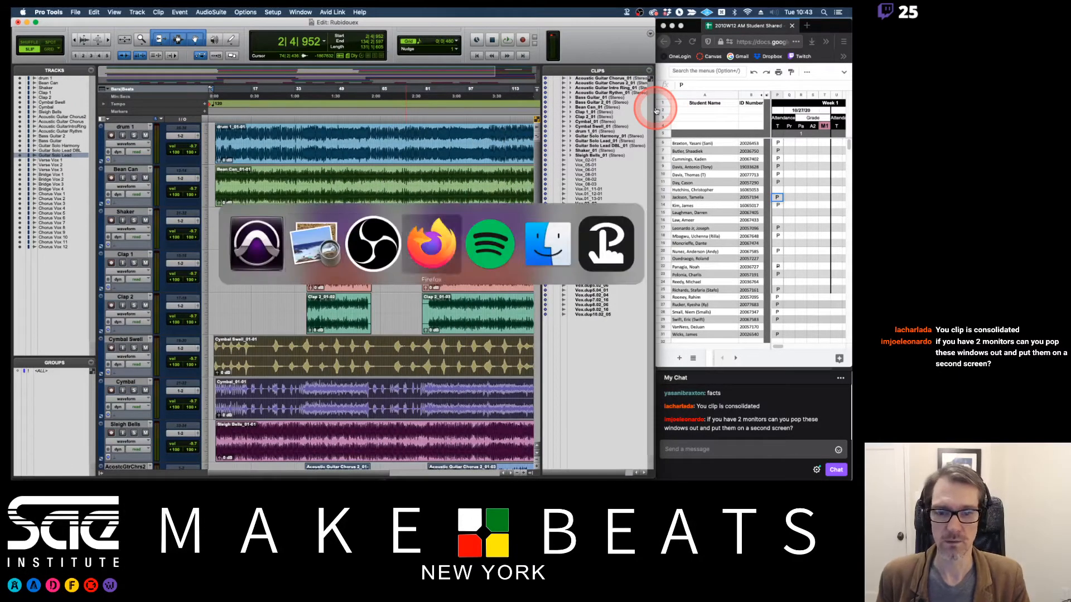
{"action": "left_click", "coordinate": [315, 243]}
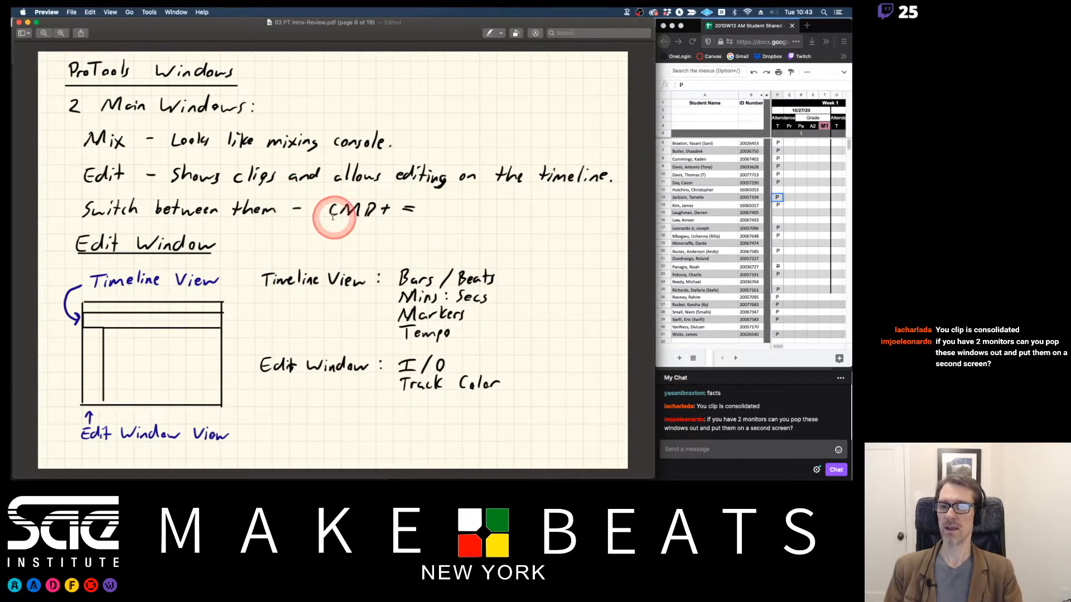
{"action": "left_click_drag", "start_coordinate": [331, 214], "coordinate": [407, 212]}
{"action": "left_click", "coordinate": [420, 210]}
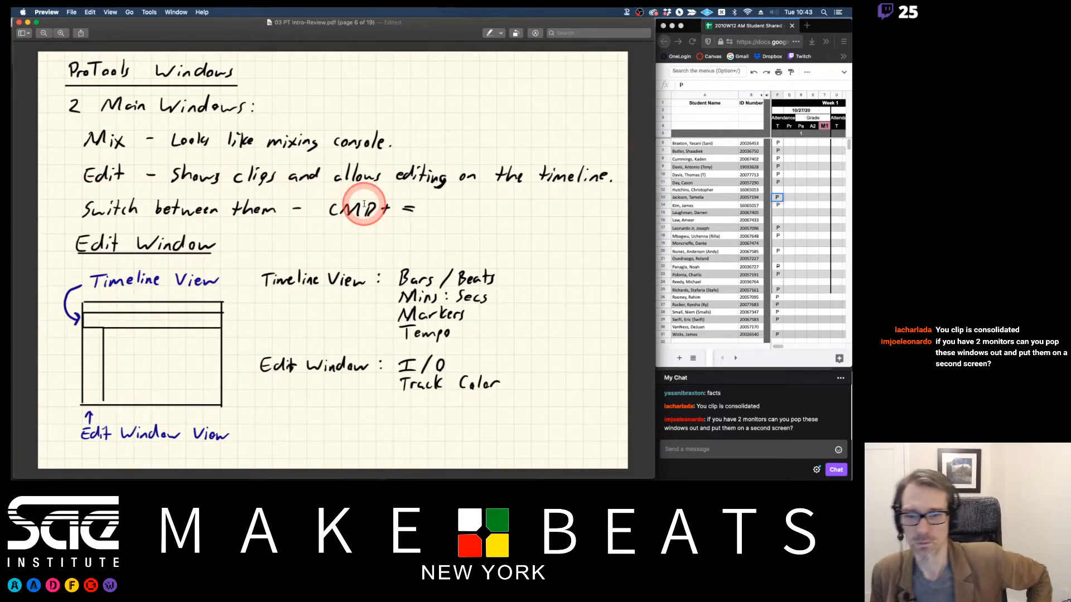
Step: Return to Pro Tools and toggle repeatedly between the Mix and Edit windows, finishing on the Edit window
{"action": "key", "text": "super+Tab"}
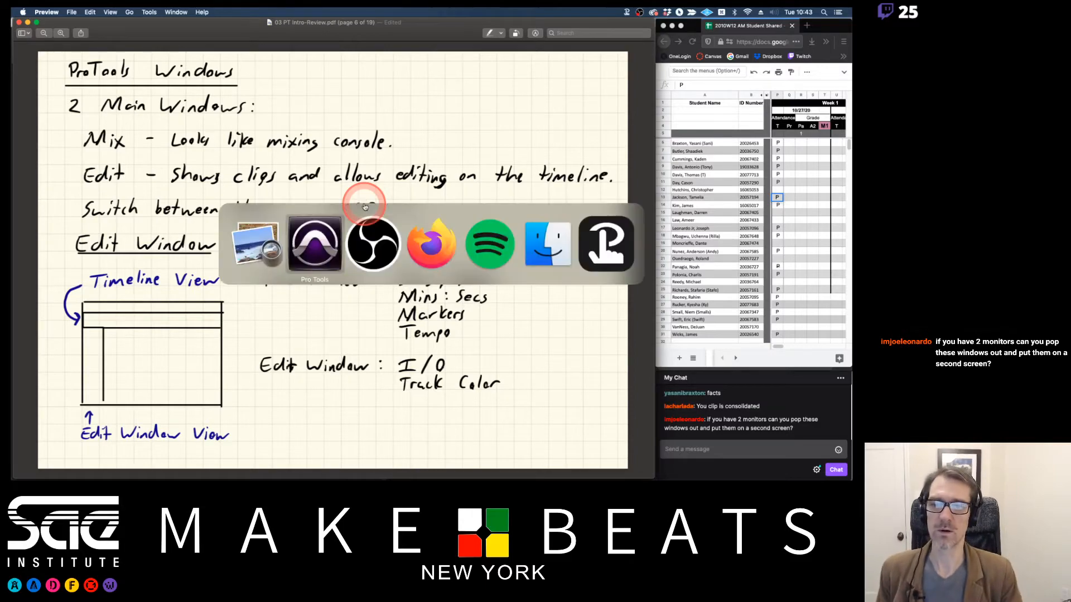
{"action": "key", "text": "super+equal"}
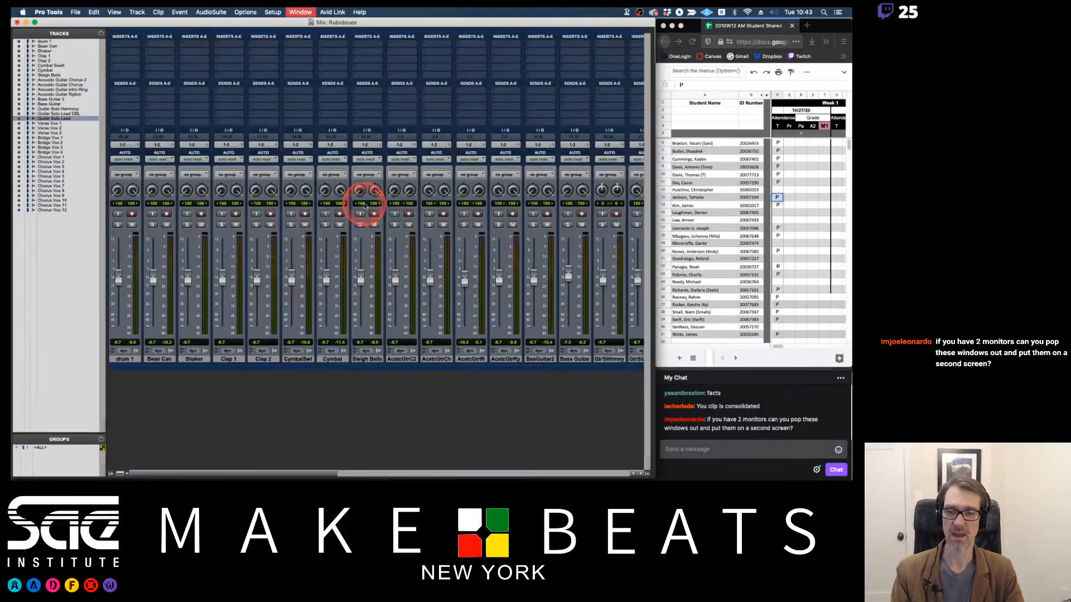
{"action": "key", "text": "super+equal"}
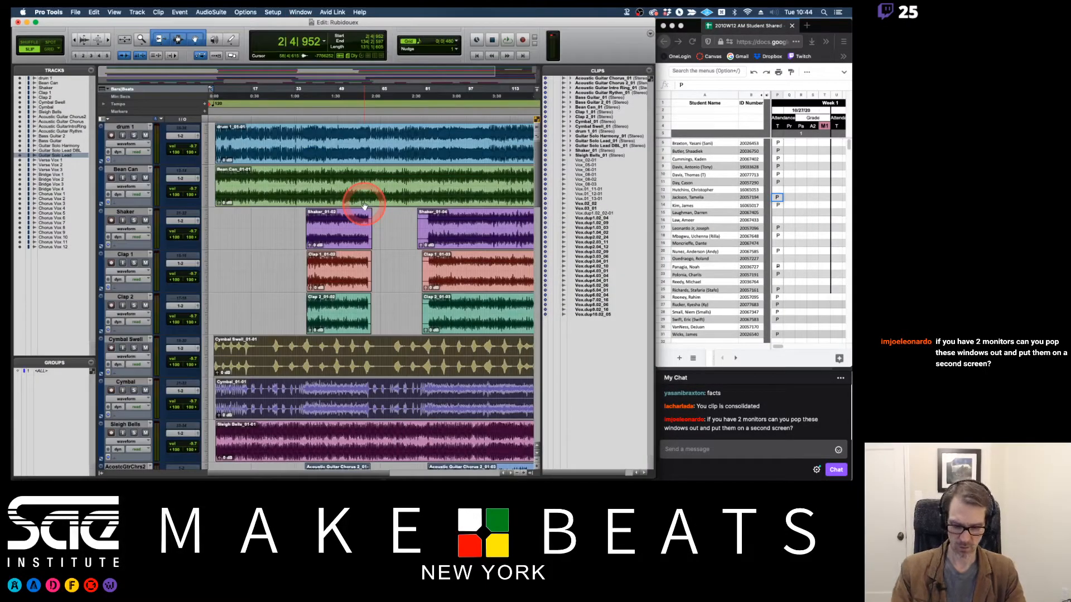
{"action": "key", "text": "super+equal"}
{"action": "key", "text": "super+equal"}
{"action": "key", "text": "super+equal"}
{"action": "key", "text": "super+equal"}
{"action": "key", "text": "super+equal"}
{"action": "key", "text": "super+equal"}
{"action": "key", "text": "super+equal"}
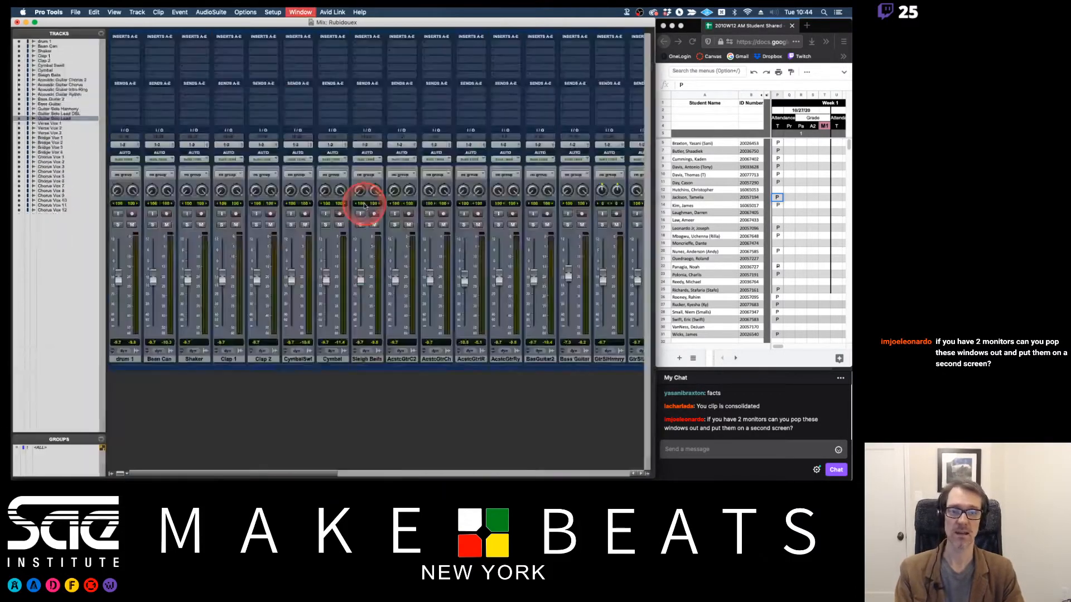
{"action": "key", "text": "super+equal"}
{"action": "key", "text": "super+equal"}
{"action": "key", "text": "super+equal"}
{"action": "key", "text": "super+equal"}
{"action": "key", "text": "super+equal"}
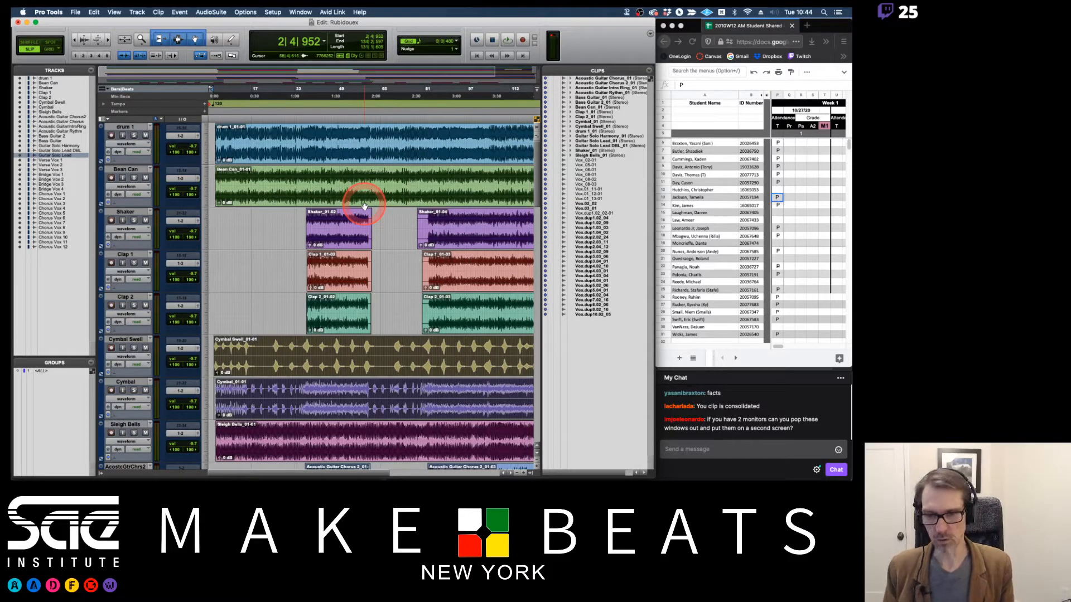
Step: Cycle repeatedly through the open applications in the macOS application switcher, from Pro Tools around to Spotify
{"action": "key", "text": "super+Tab"}
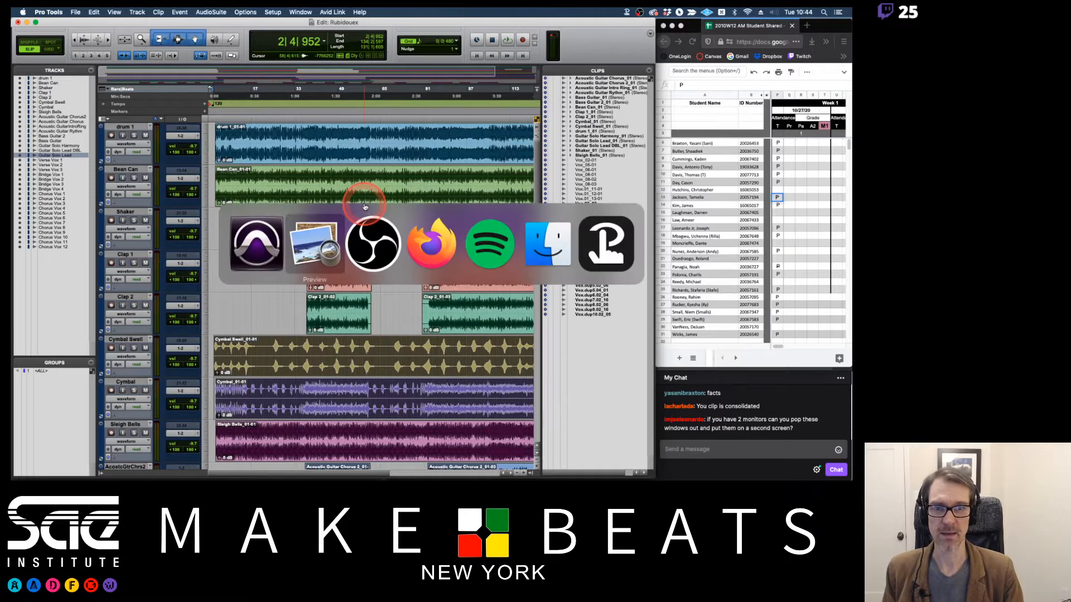
{"action": "key", "text": "super+Tab"}
{"action": "key", "text": "super+Tab"}
{"action": "key", "text": "super+Tab"}
{"action": "key", "text": "super+Tab"}
{"action": "key", "text": "super+Tab"}
{"action": "key", "text": "super+Tab"}
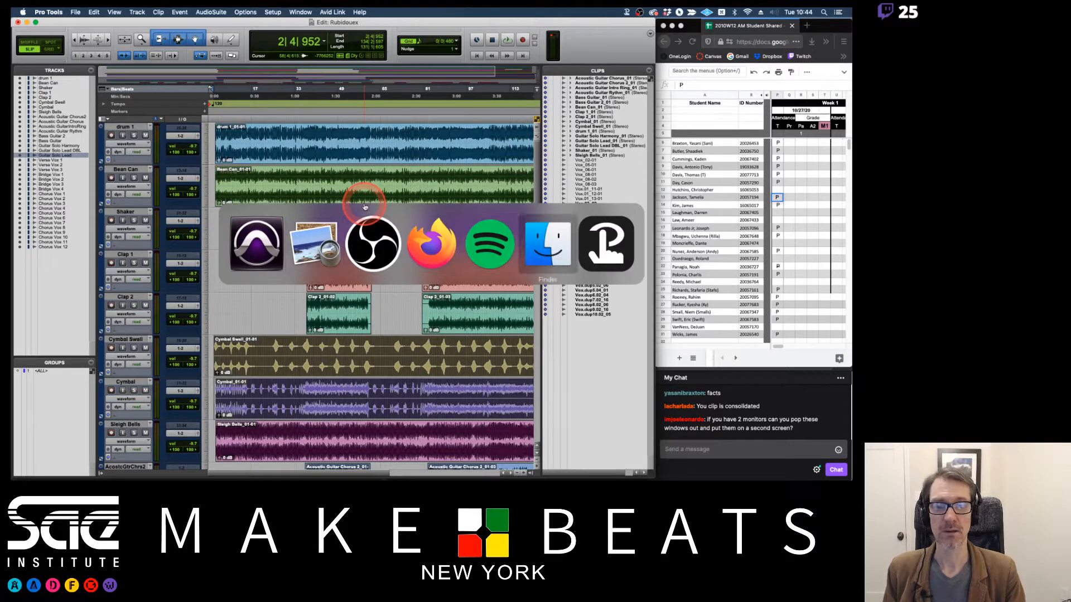
{"action": "key", "text": "super+Tab"}
{"action": "key", "text": "super+Tab"}
{"action": "key", "text": "super+Tab"}
{"action": "key", "text": "super+Tab"}
{"action": "key", "text": "super+Tab"}
{"action": "key", "text": "super+Tab"}
{"action": "key", "text": "super+Tab"}
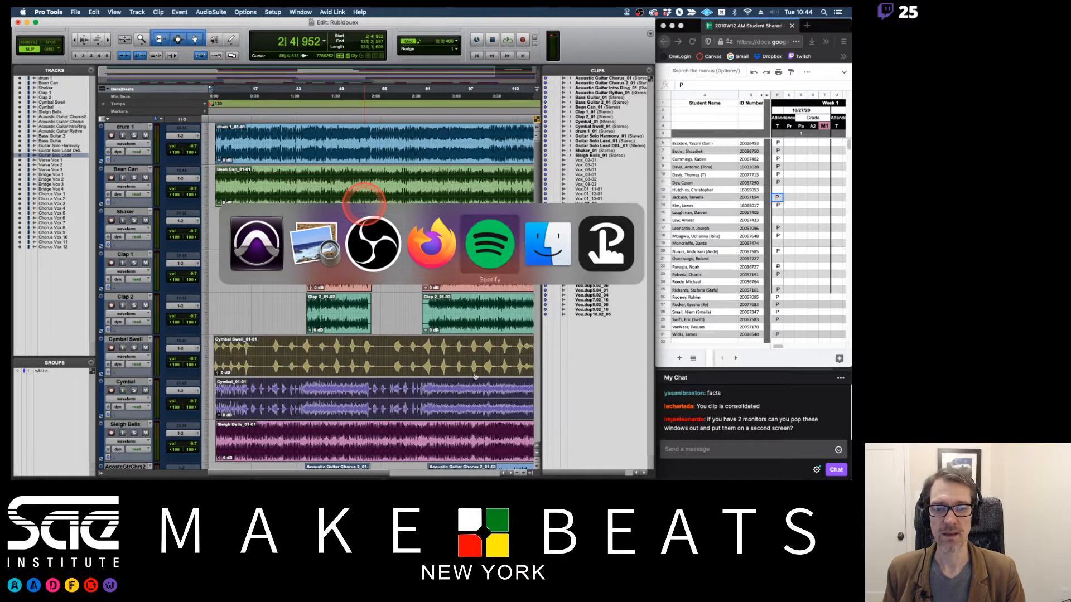
{"action": "key", "text": "super+Tab"}
{"action": "key", "text": "super+Tab"}
{"action": "key", "text": "super+Tab"}
{"action": "key", "text": "super+Tab"}
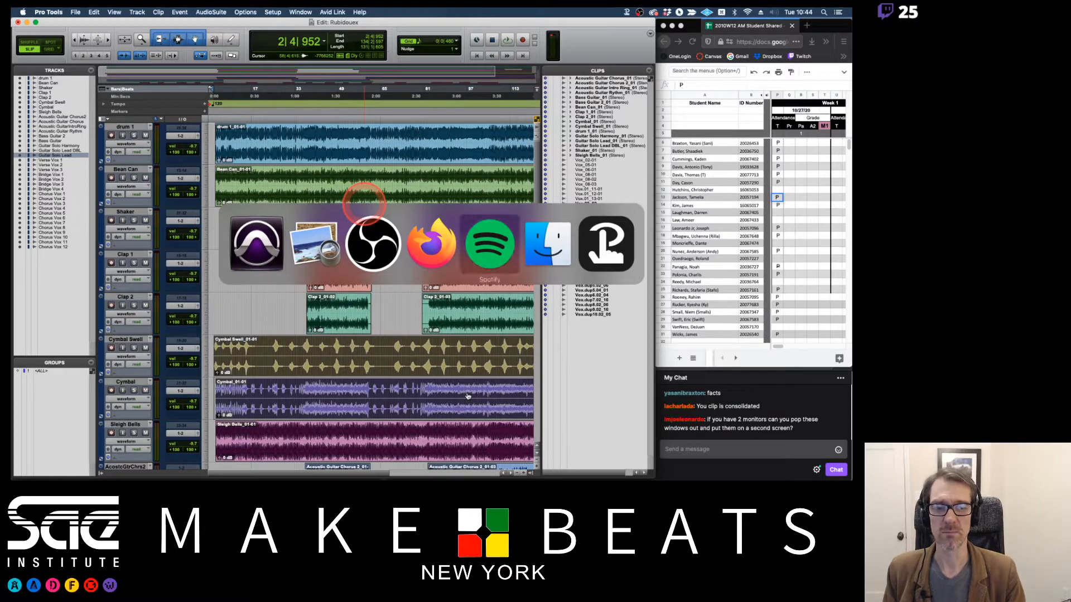
Step: Bring up Spotify, and switch from it to the ProTools Windows notes in Preview
{"action": "key", "text": "super+Tab"}
{"action": "key", "text": "super+Tab"}
{"action": "key", "text": "super+Tab"}
{"action": "key", "text": "super+Tab"}
{"action": "key", "text": "super+Tab"}
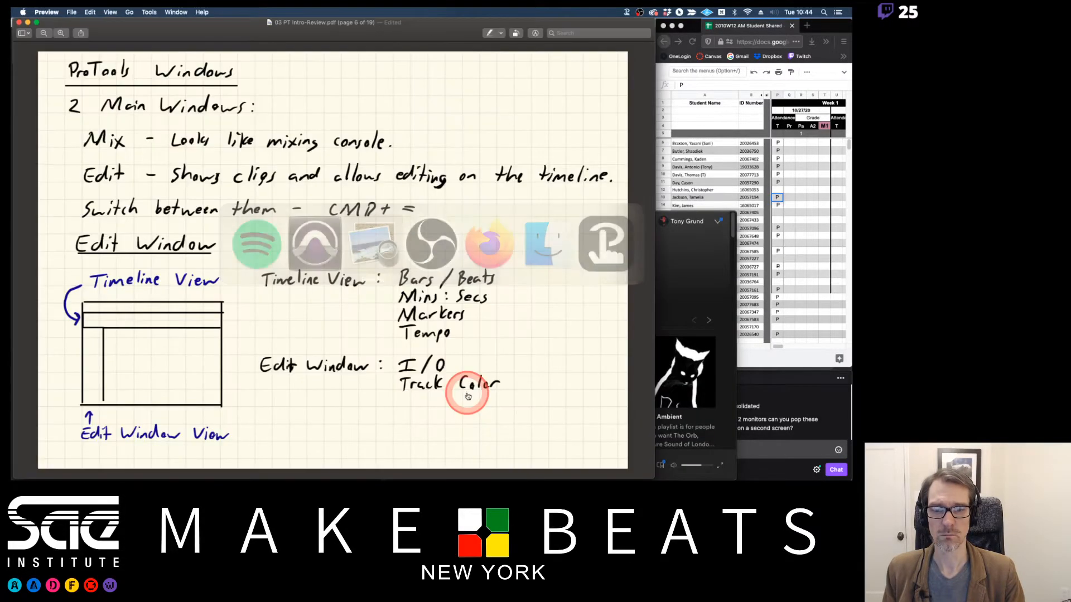
Step: Switch from Preview to OBS, and bring up the course modules page in Firefox
{"action": "key", "text": "super+Tab"}
{"action": "key", "text": "super+Tab"}
{"action": "key", "text": "super+Tab"}
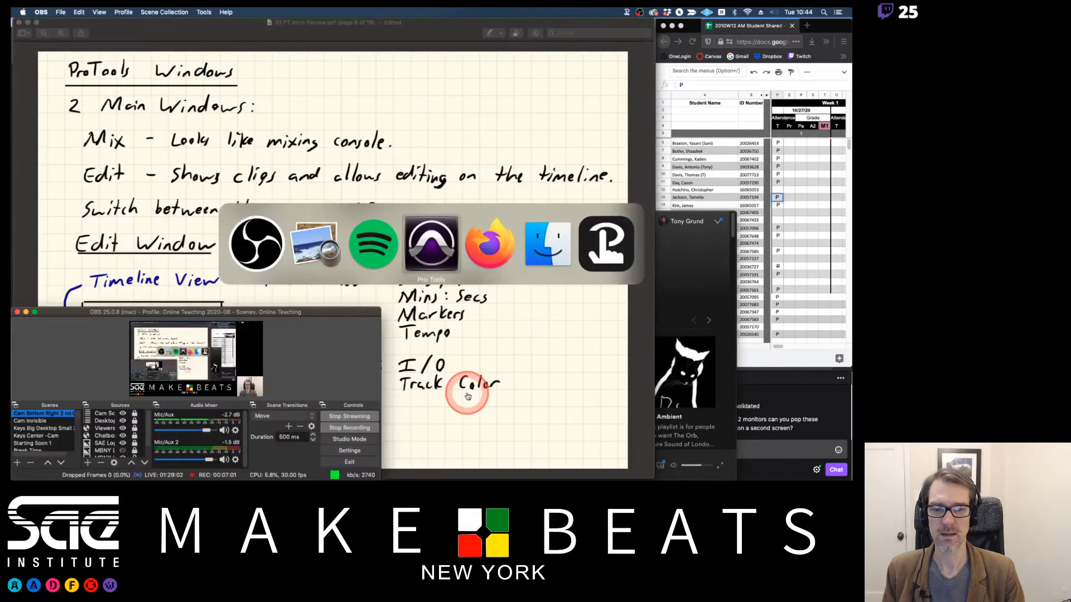
{"action": "key", "text": "super+Tab"}
{"action": "key", "text": "super+Tab"}
{"action": "key", "text": "super+Tab"}
{"action": "key", "text": "super+Tab"}
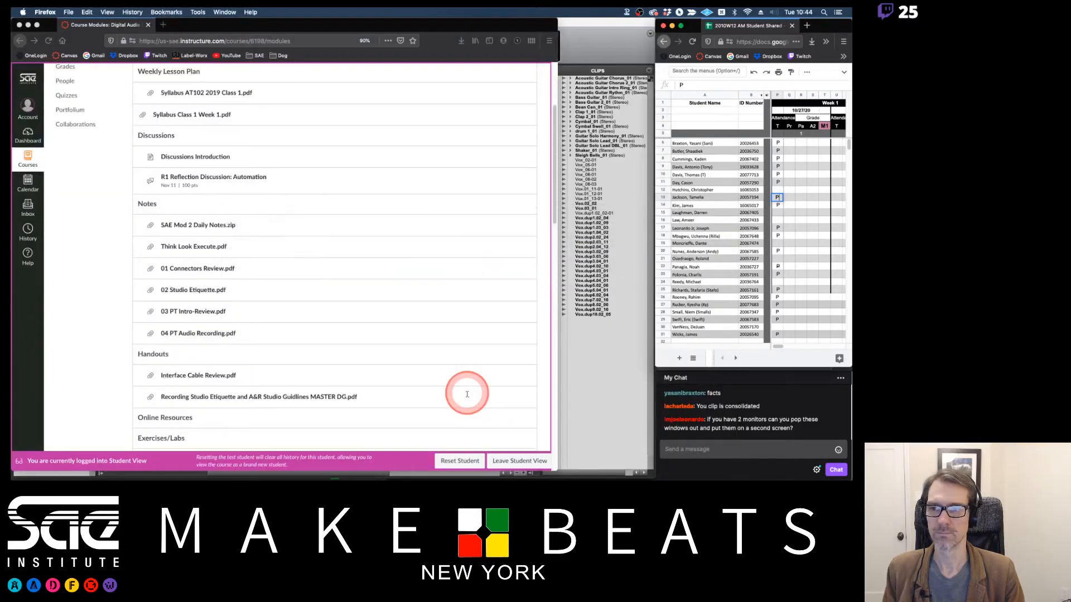
Step: Switch from Firefox to TouchPortal, and return to the Pro Tools Edit window
{"action": "key", "text": "super+Tab"}
{"action": "key", "text": "super+Tab"}
{"action": "key", "text": "super+Tab"}
{"action": "key", "text": "super+Tab"}
{"action": "key", "text": "super+Tab"}
{"action": "key", "text": "super+Tab"}
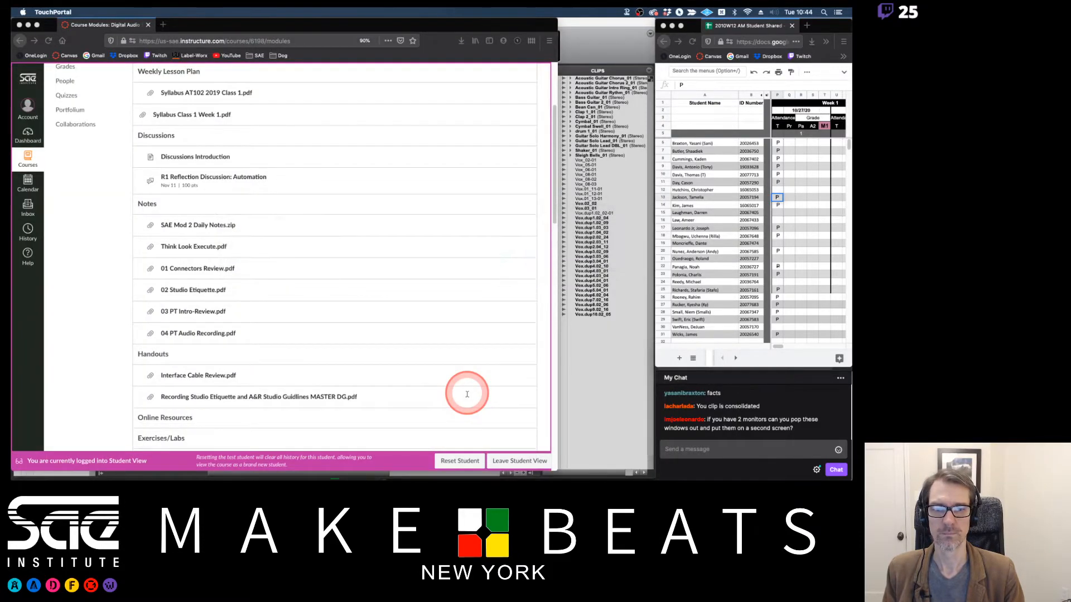
{"action": "key", "text": "super+Tab"}
{"action": "key", "text": "super+Tab"}
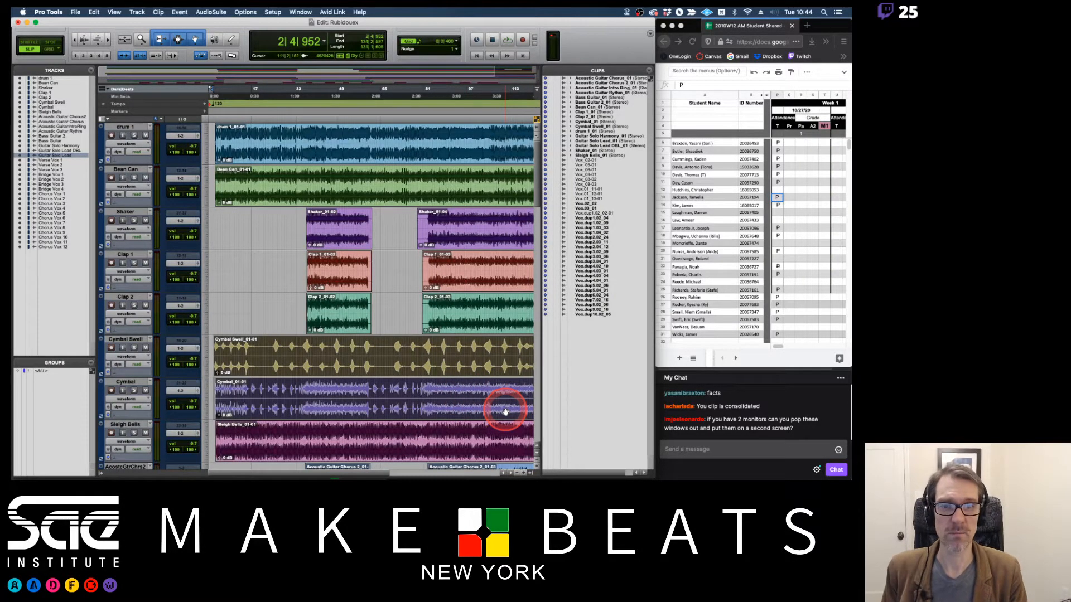
{"action": "left_click", "coordinate": [691, 25]}
{"action": "left_click", "coordinate": [606, 395]}
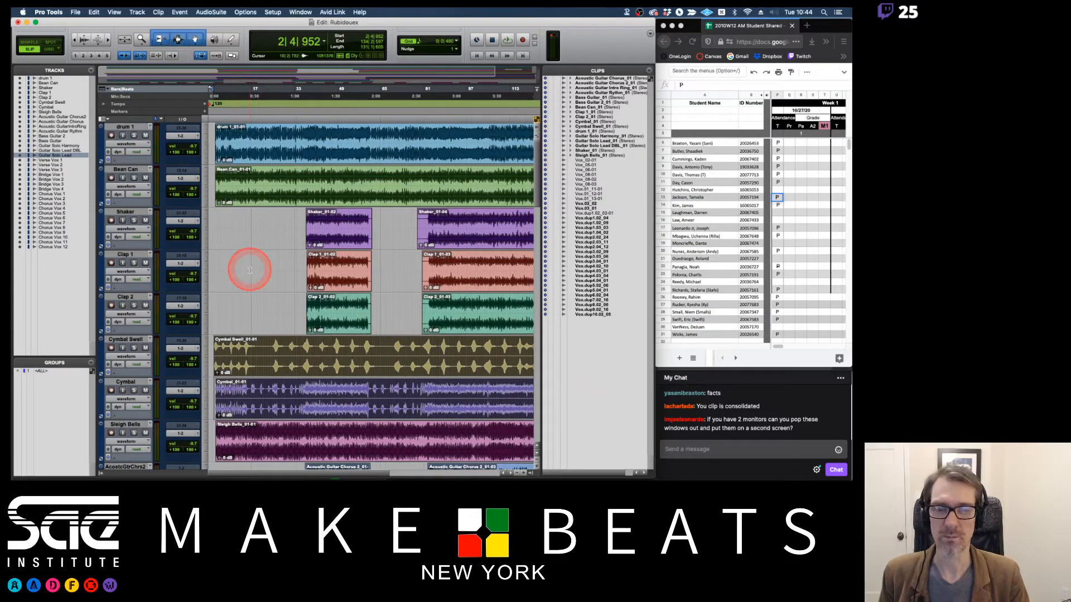
Step: Bring up OBS through the application switcher, and pick Pro Tools there to return to it
{"action": "key", "text": "super+Tab"}
{"action": "key", "text": "super+Tab"}
{"action": "key", "text": "super+Tab"}
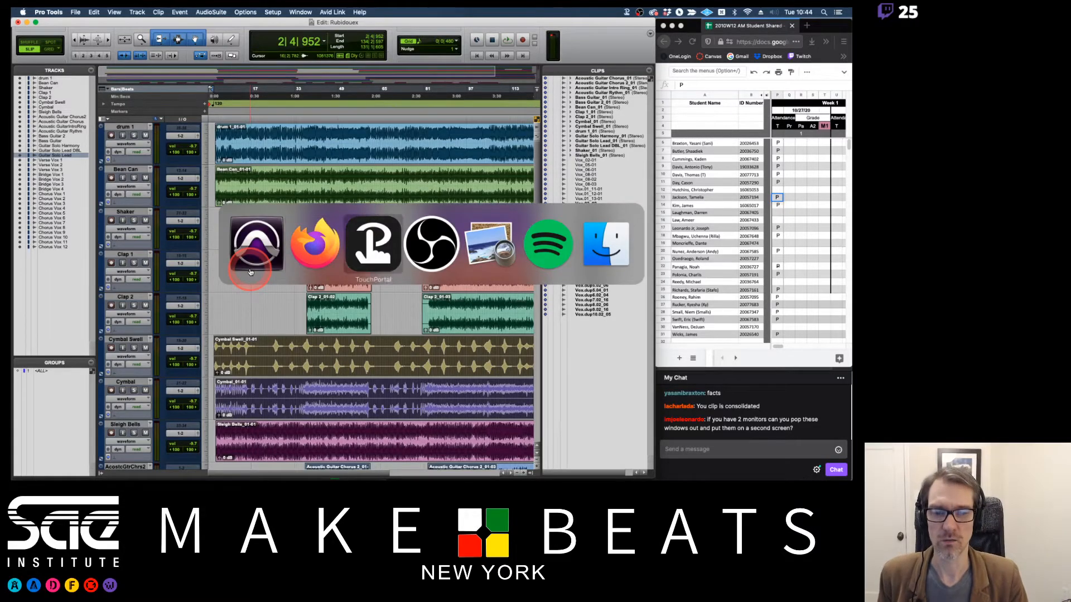
{"action": "key", "text": "super+Tab"}
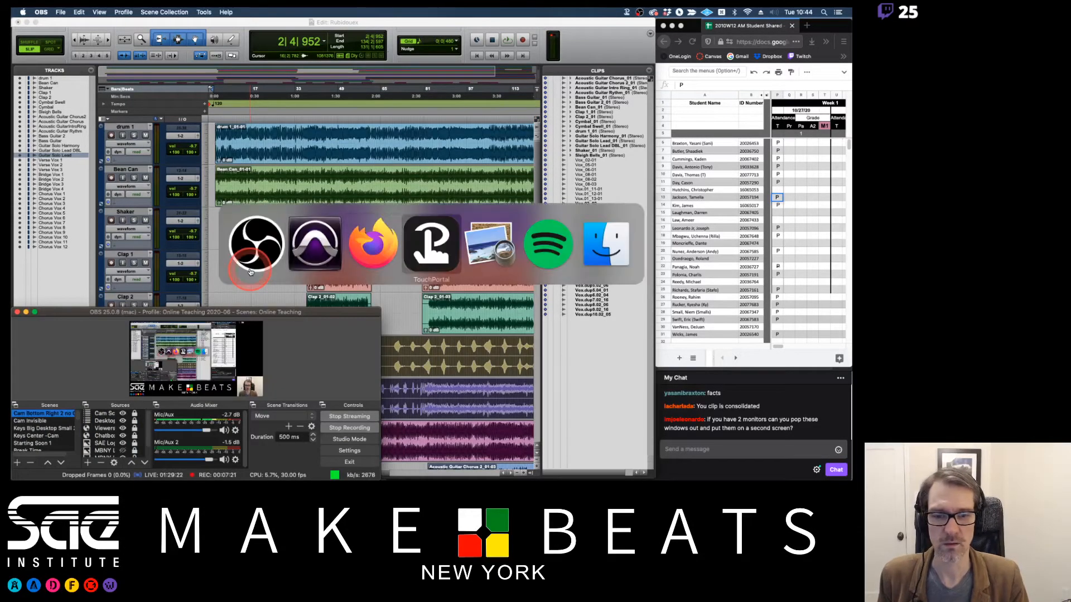
{"action": "left_click", "coordinate": [314, 251]}
Step: Switch from Pro Tools to the ProTools Windows notes in Preview
{"action": "key", "text": "super+Tab"}
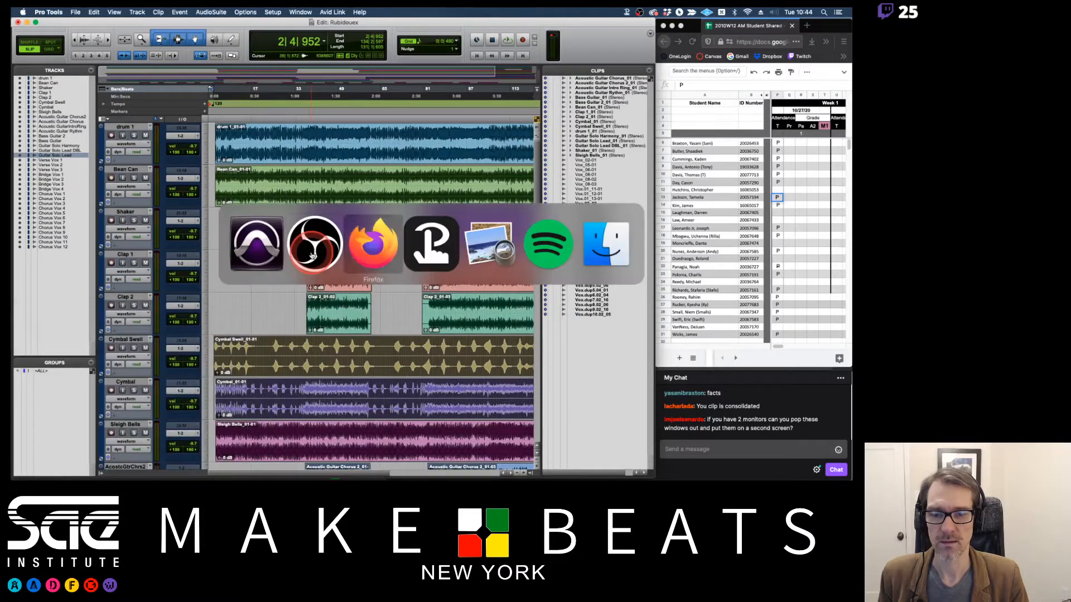
{"action": "key", "text": "super+Tab"}
{"action": "key", "text": "super+Tab"}
{"action": "key", "text": "super+Tab"}
{"action": "key", "text": "super+Tab"}
{"action": "key", "text": "super+Tab"}
{"action": "key", "text": "super+Tab"}
{"action": "key", "text": "super+Tab"}
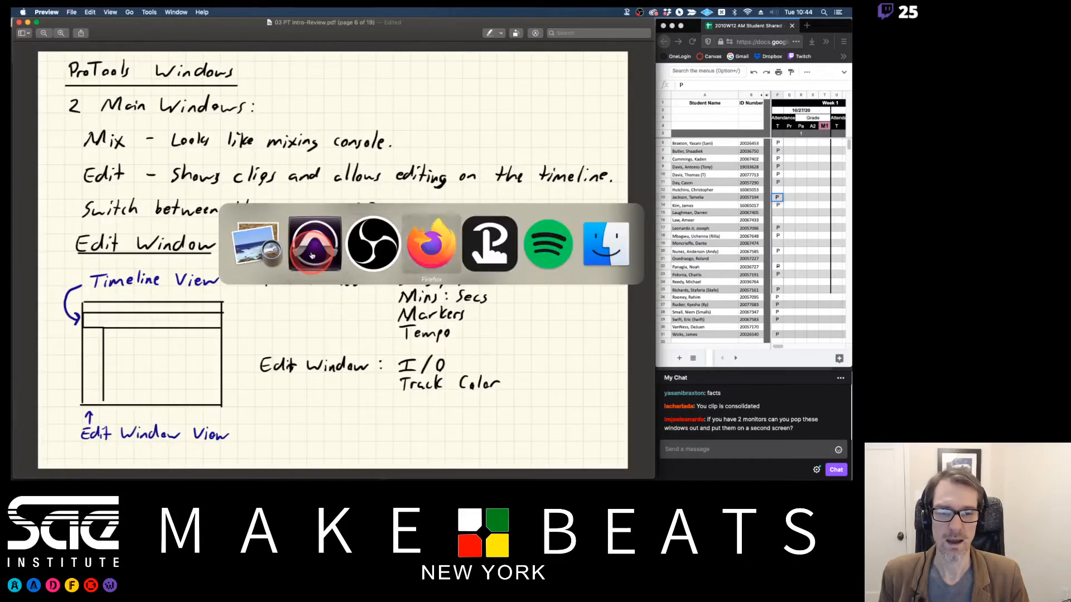
Step: Switch among Spotify, Pro Tools and Preview, finishing on the Pro Tools Edit window
{"action": "key", "text": "super+Tab"}
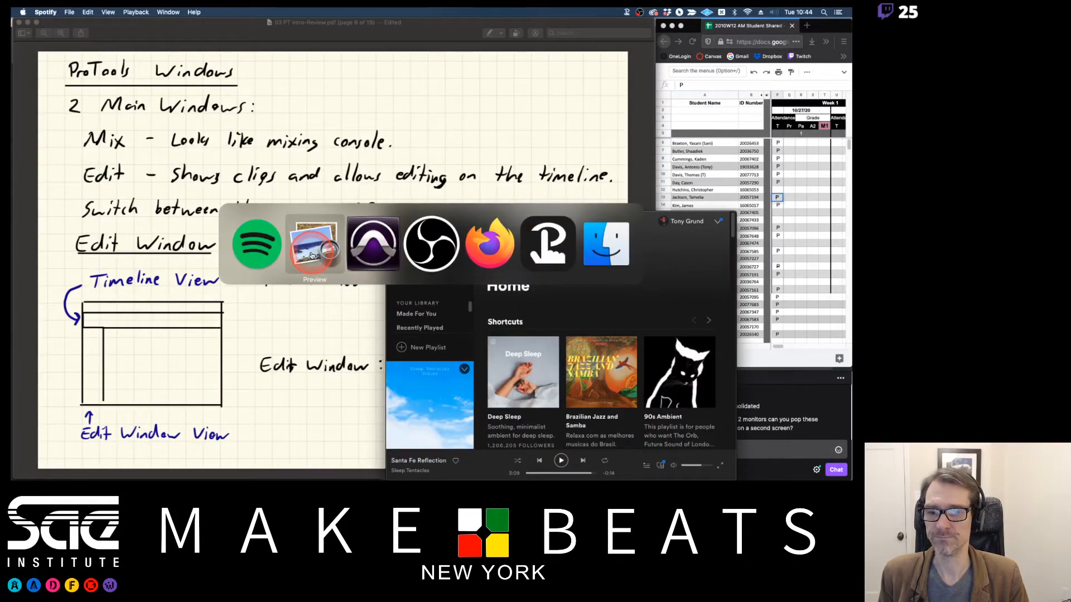
{"action": "key", "text": "super+Tab"}
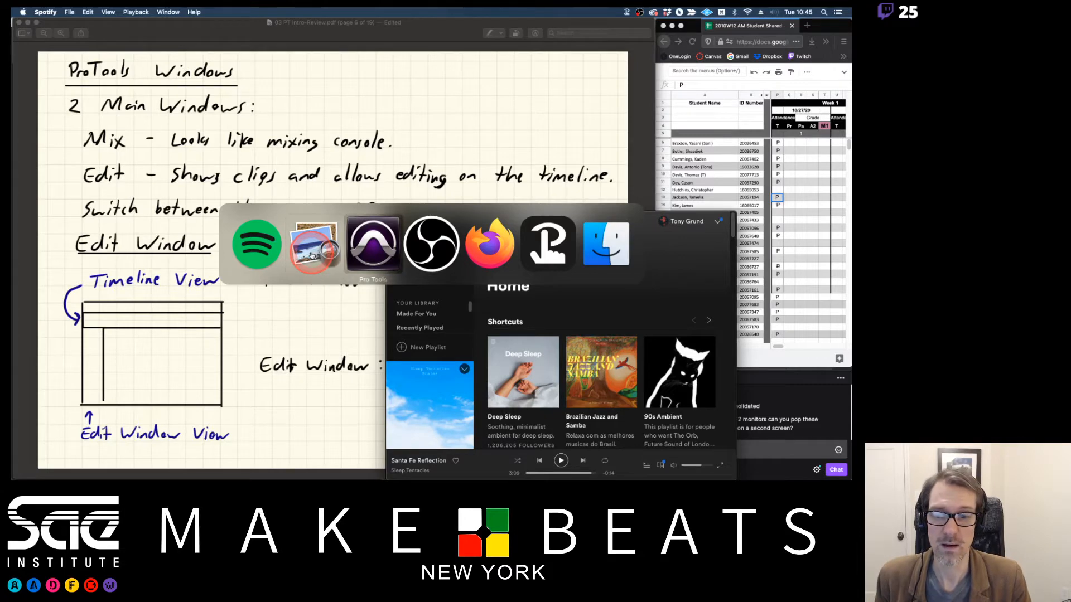
{"action": "key", "text": "super+Tab"}
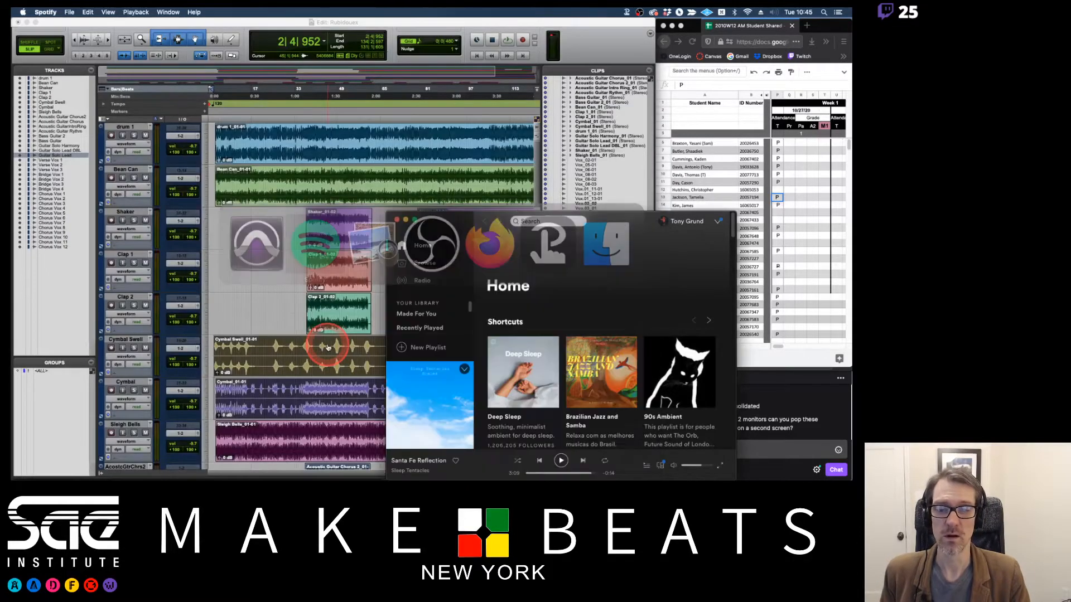
{"action": "key", "text": "super+Tab"}
{"action": "key", "text": "super+Tab"}
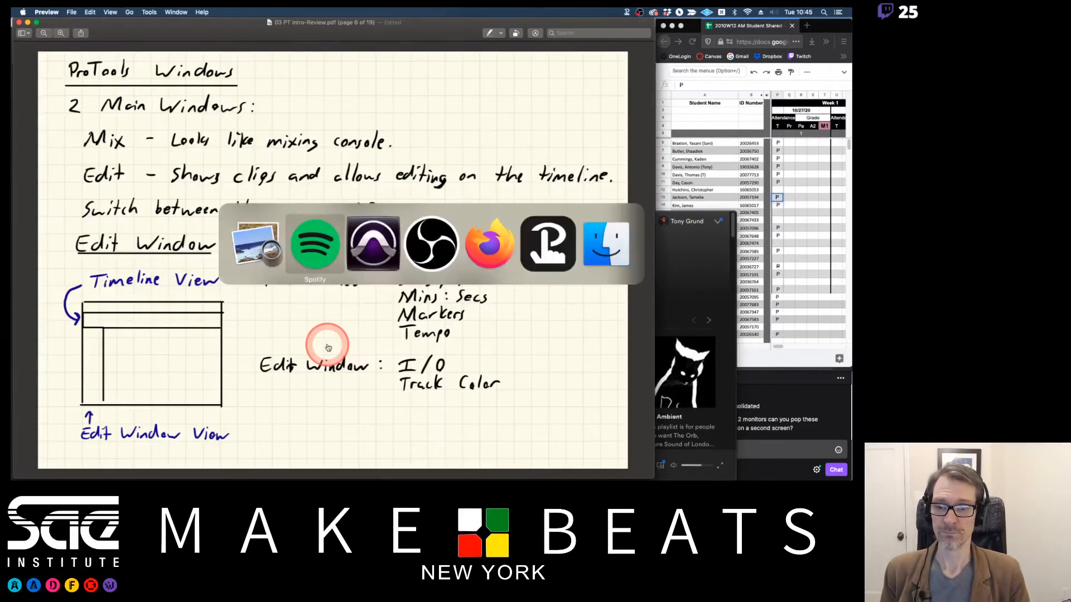
{"action": "key", "text": "super+Tab"}
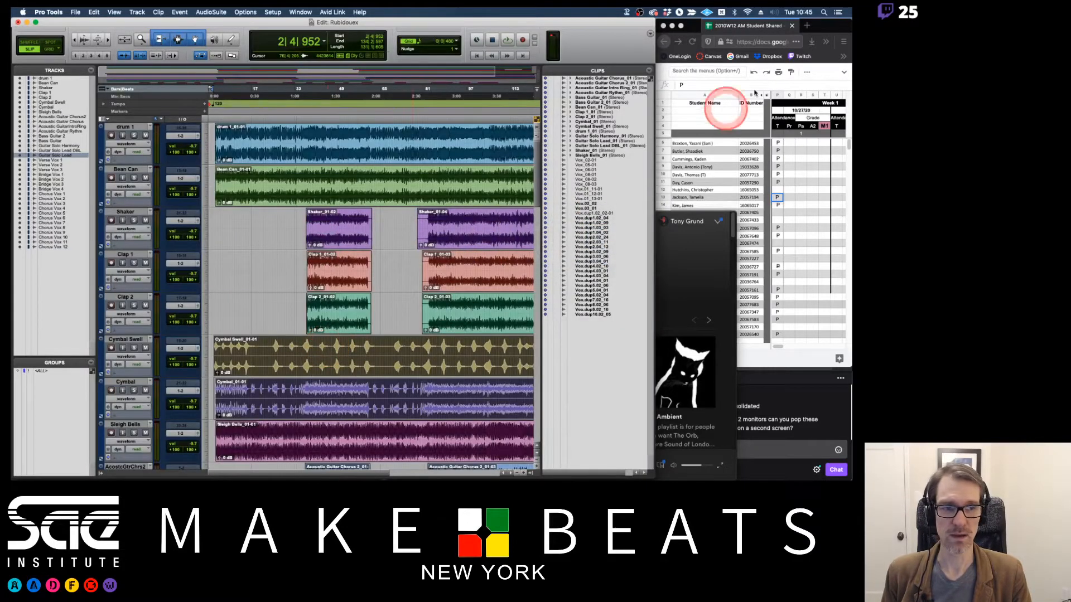
Step: Bring the shared spreadsheet and Twitch chat browser windows in front of Spotify, and return to Pro Tools
{"action": "left_click", "coordinate": [819, 34]}
{"action": "left_click", "coordinate": [789, 382]}
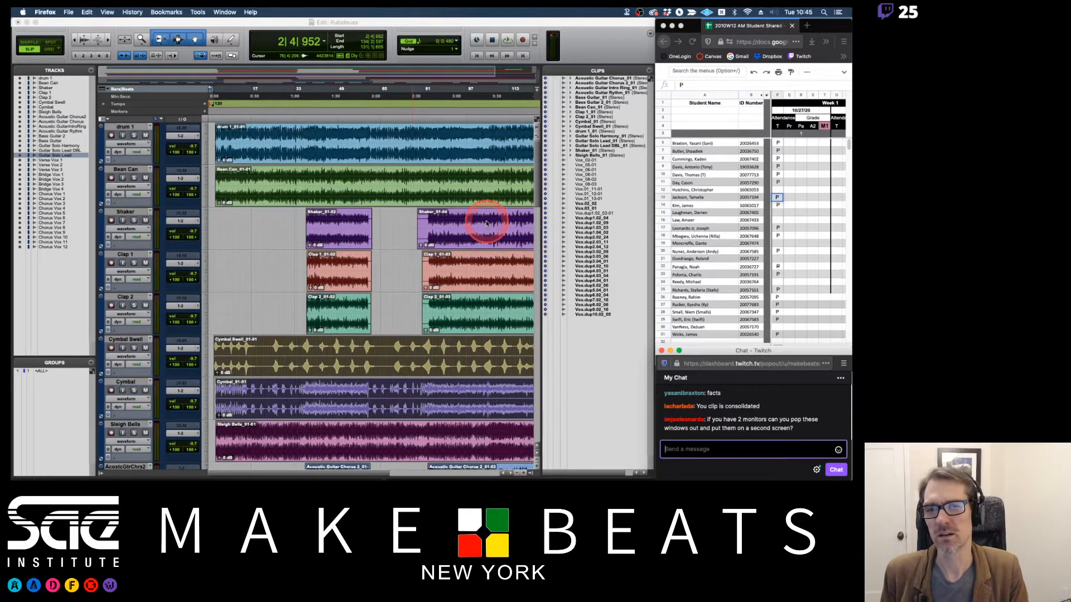
{"action": "key", "text": "super+Tab"}
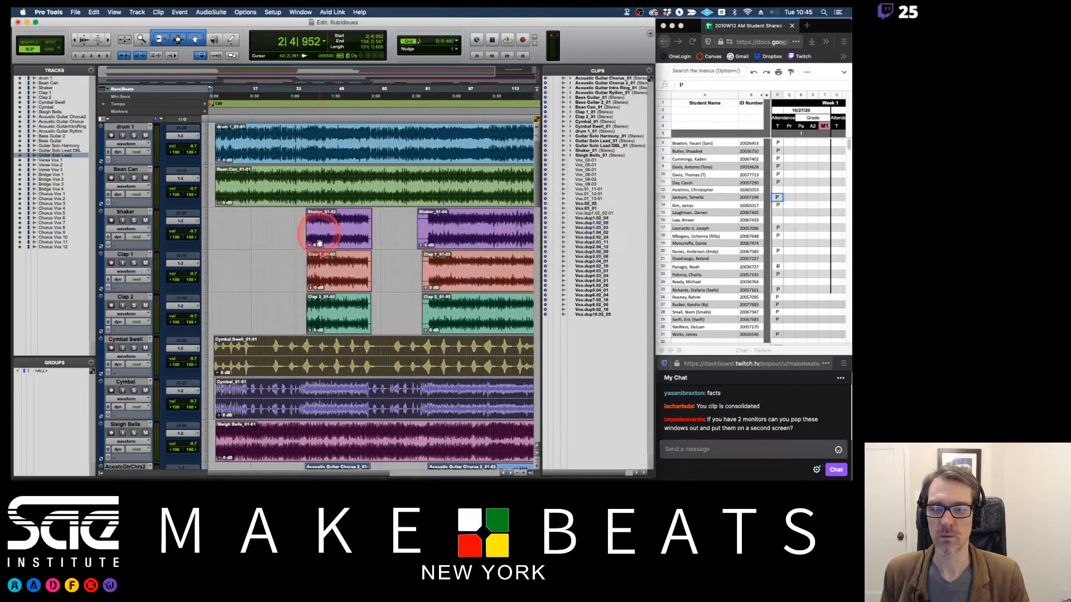
Step: Toggle between Pro Tools and the ProTools Windows notes in Preview, finishing on the Edit window
{"action": "key", "text": "super+Tab"}
{"action": "key", "text": "super+Tab"}
{"action": "key", "text": "super+Tab"}
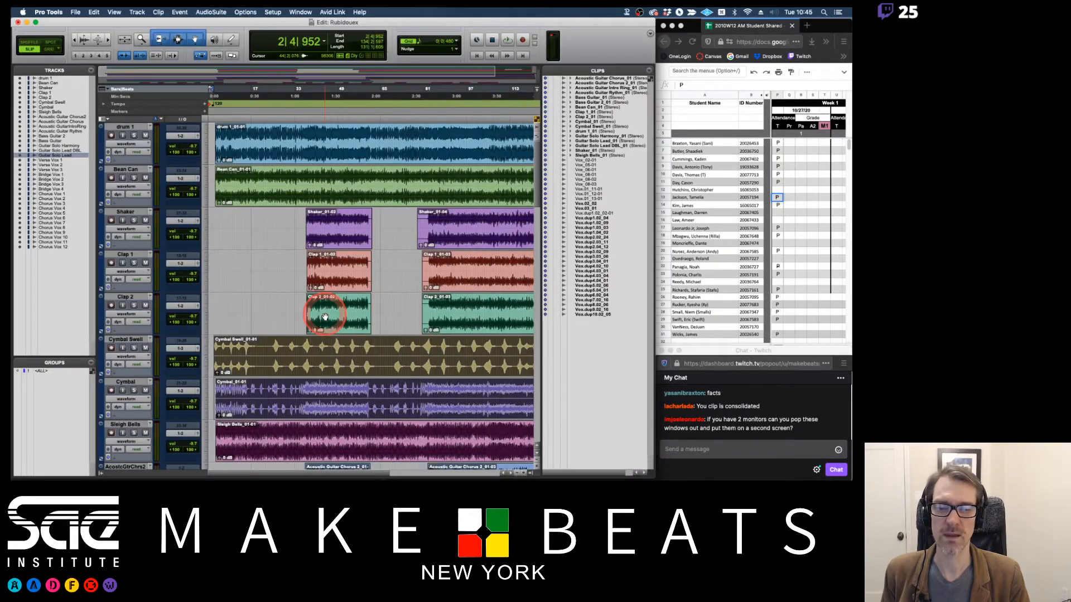
{"action": "key", "text": "super+Tab"}
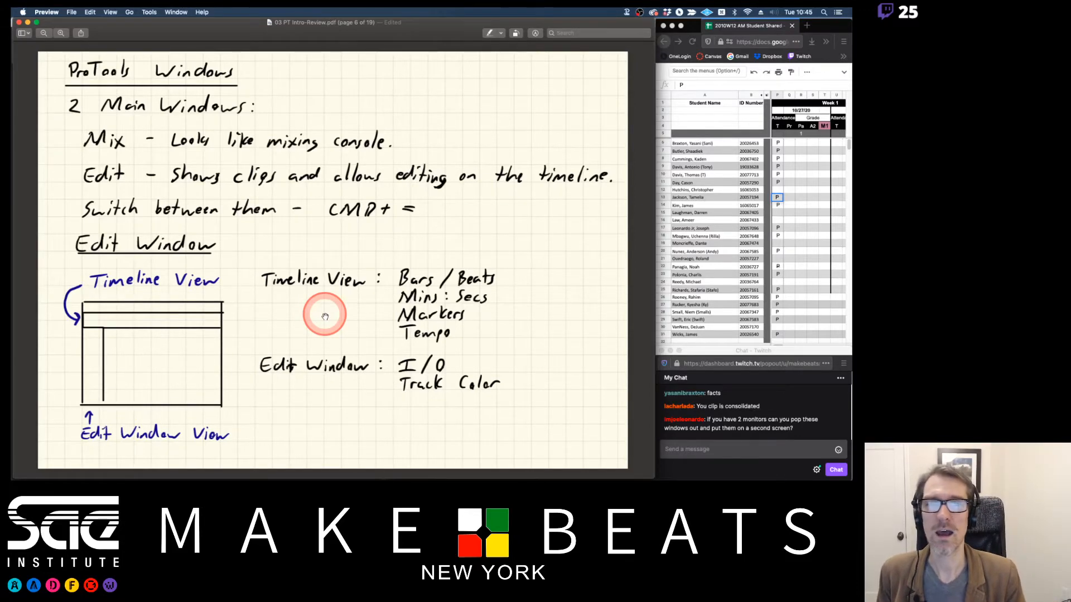
{"action": "key", "text": "super+Tab"}
{"action": "key", "text": "super+Tab"}
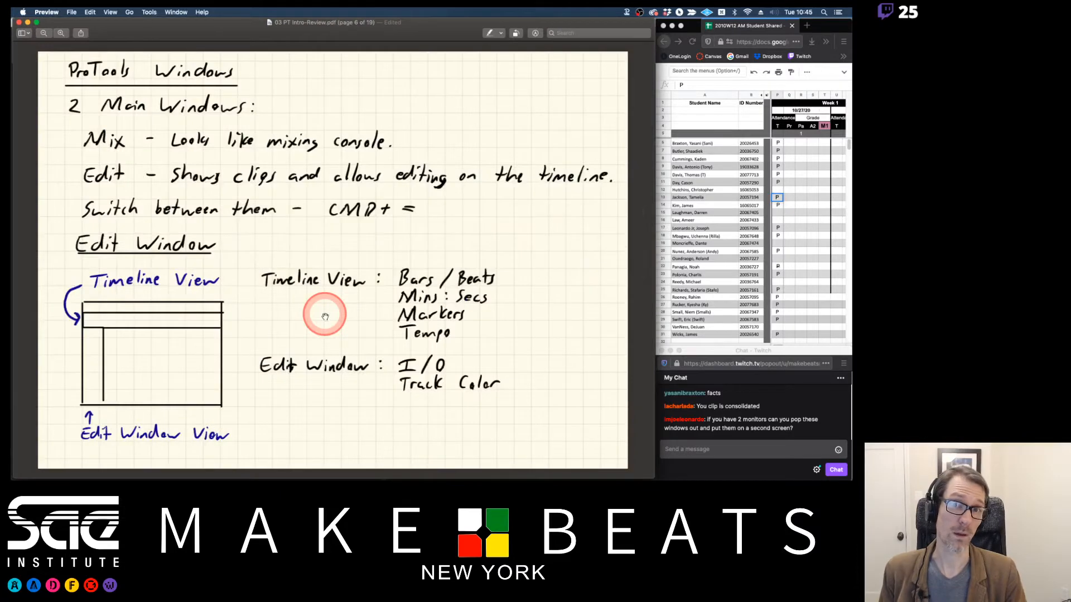
{"action": "key", "text": "super+Tab"}
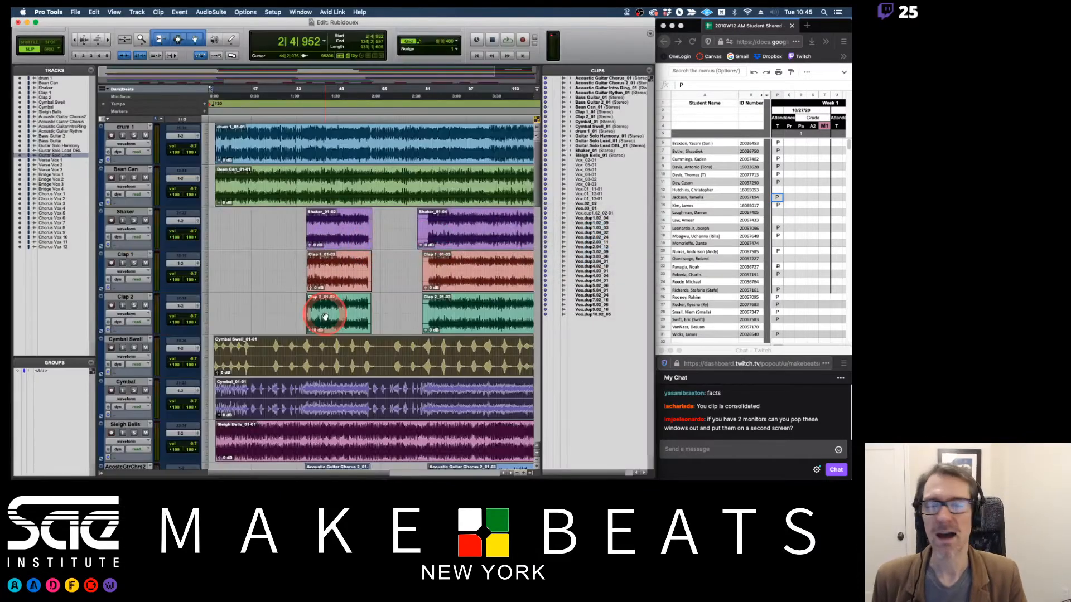
{"action": "key", "text": "super+Tab"}
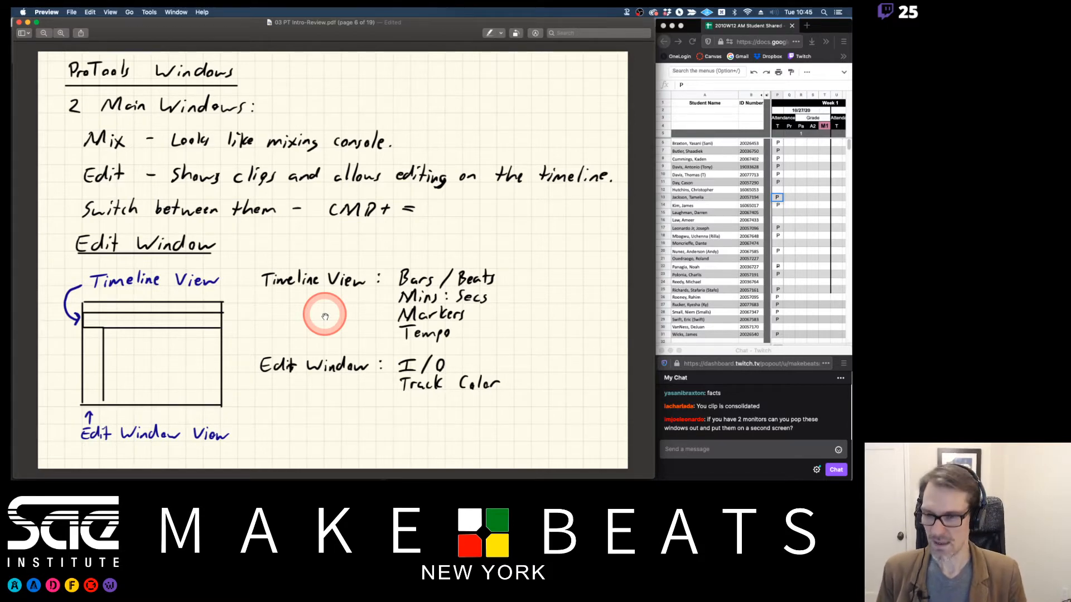
{"action": "key", "text": "cmd+Tab"}
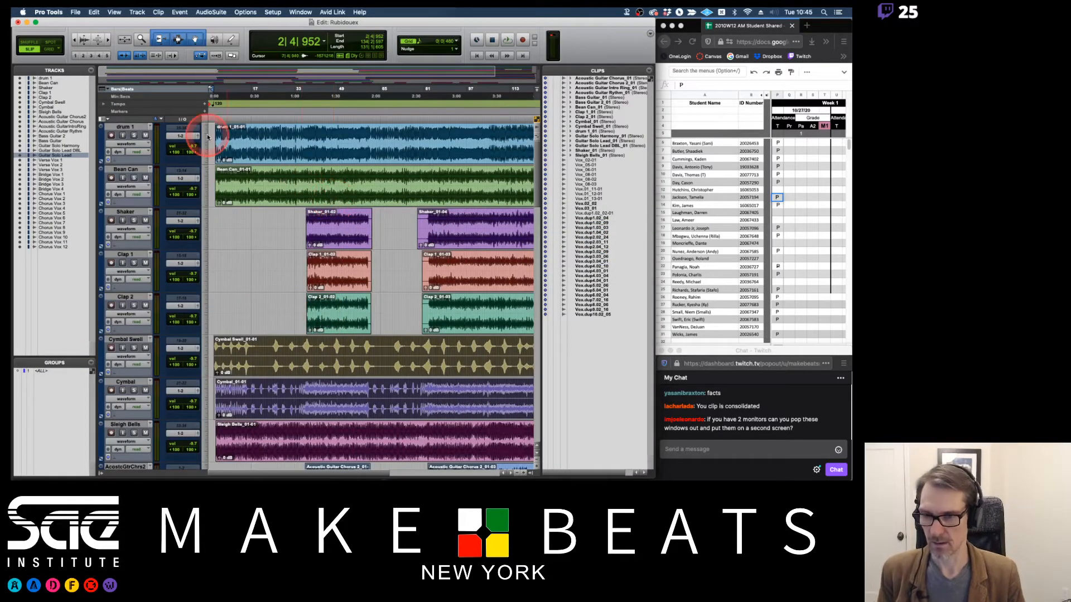
Step: Hide the Tracks, Groups and Clips lists so the timeline fills the Edit window
{"action": "left_click", "coordinate": [530, 473]}
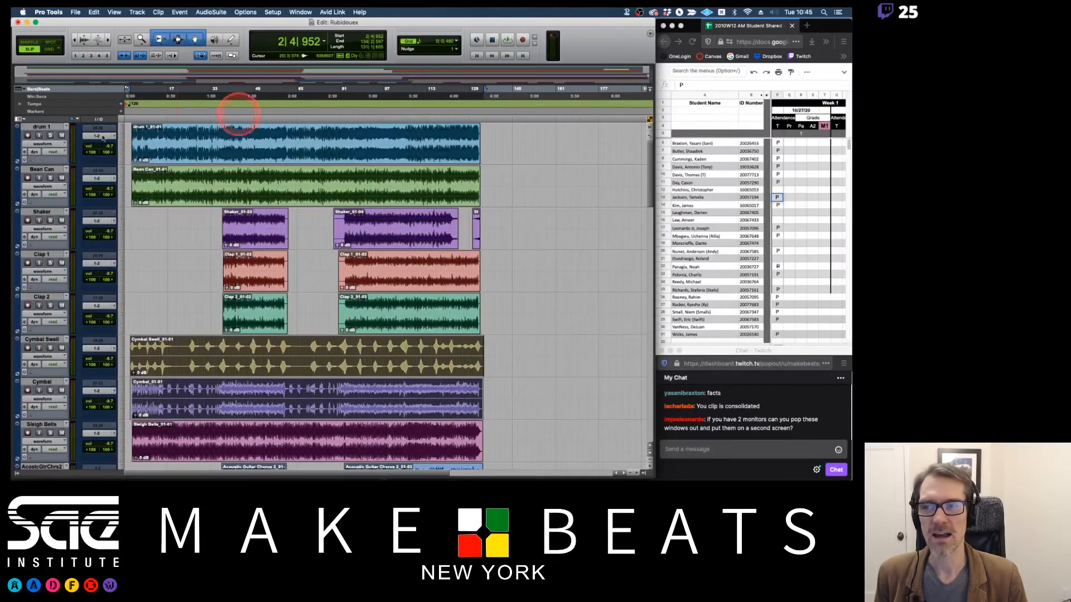
{"action": "mouse_move", "coordinate": [12, 159]}
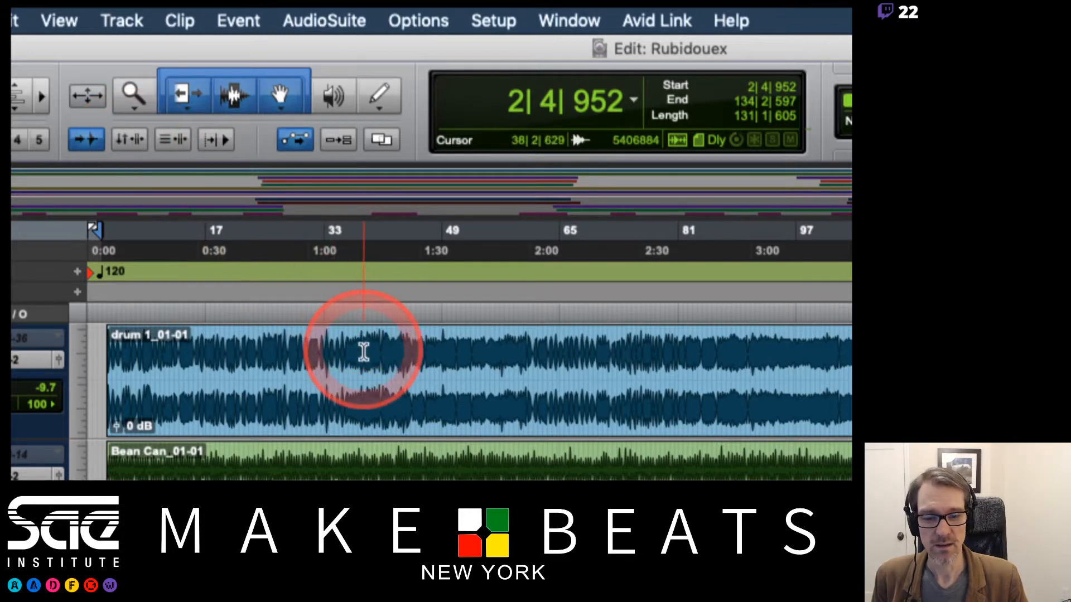
Step: Select the drum 1 clip from about bar 38 to bar 47, and place the edit cursor near bar 41
{"action": "left_click_drag", "start_coordinate": [363, 351], "coordinate": [427, 354]}
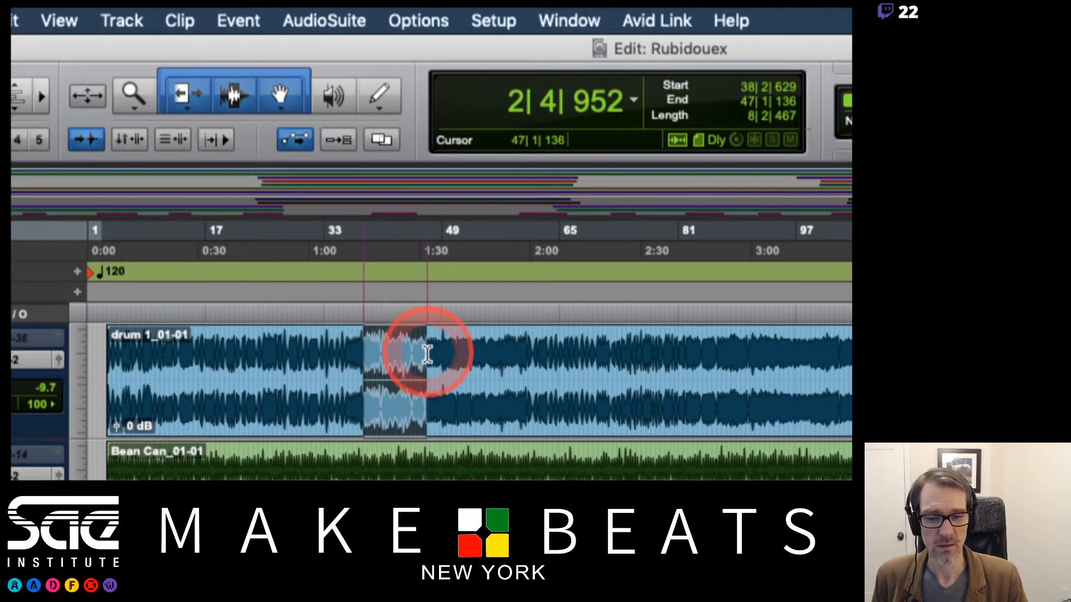
{"action": "left_click", "coordinate": [384, 352]}
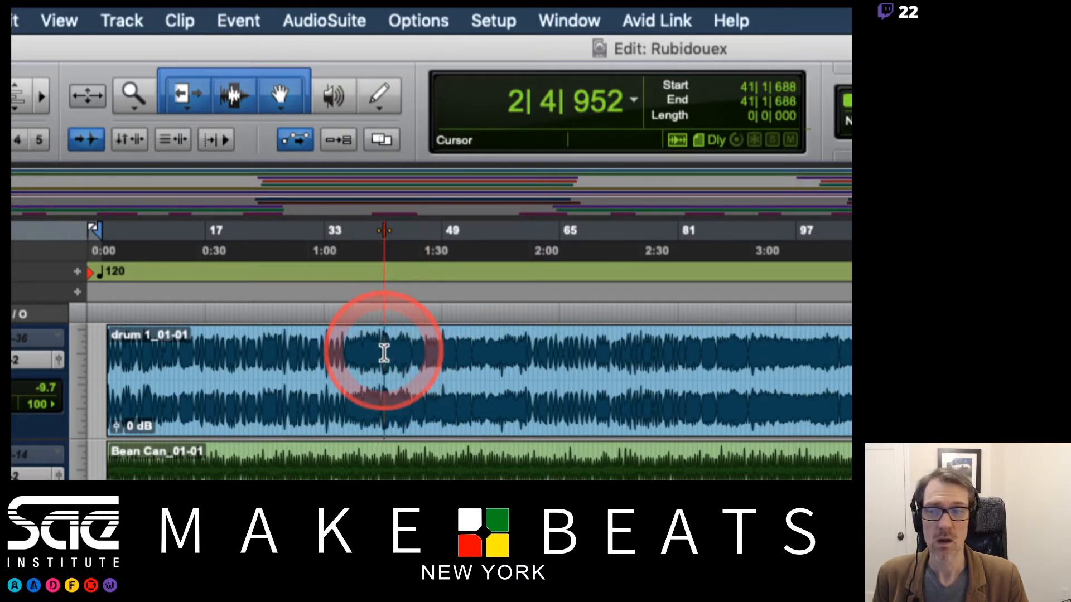
Step: Link the timeline and edit selections, and select the drum 1 clip from about 48|4 to 59|4
{"action": "left_click", "coordinate": [128, 138]}
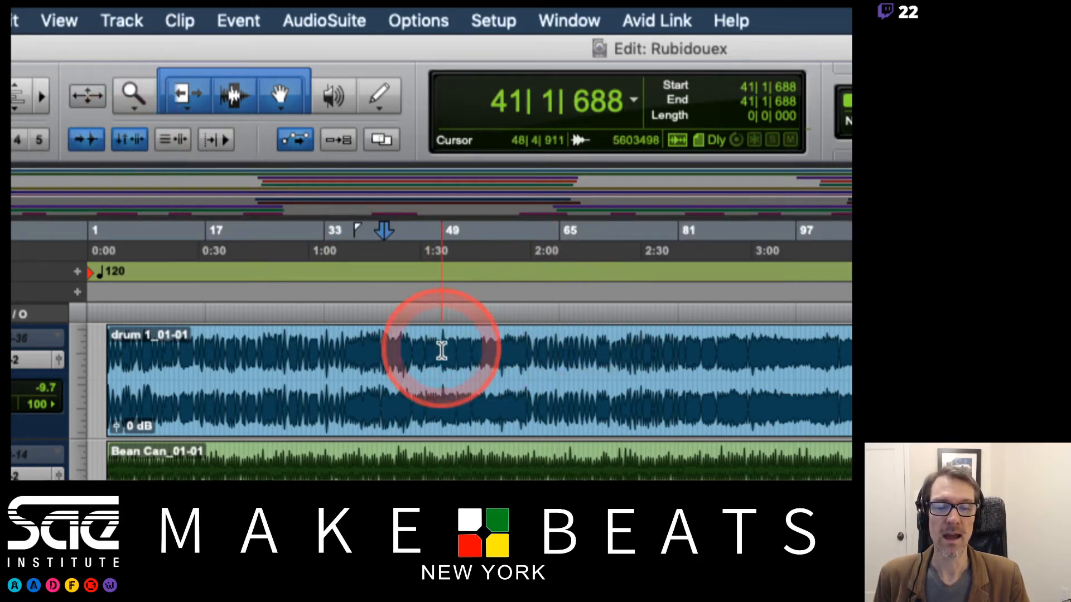
{"action": "left_click_drag", "start_coordinate": [441, 351], "coordinate": [521, 348]}
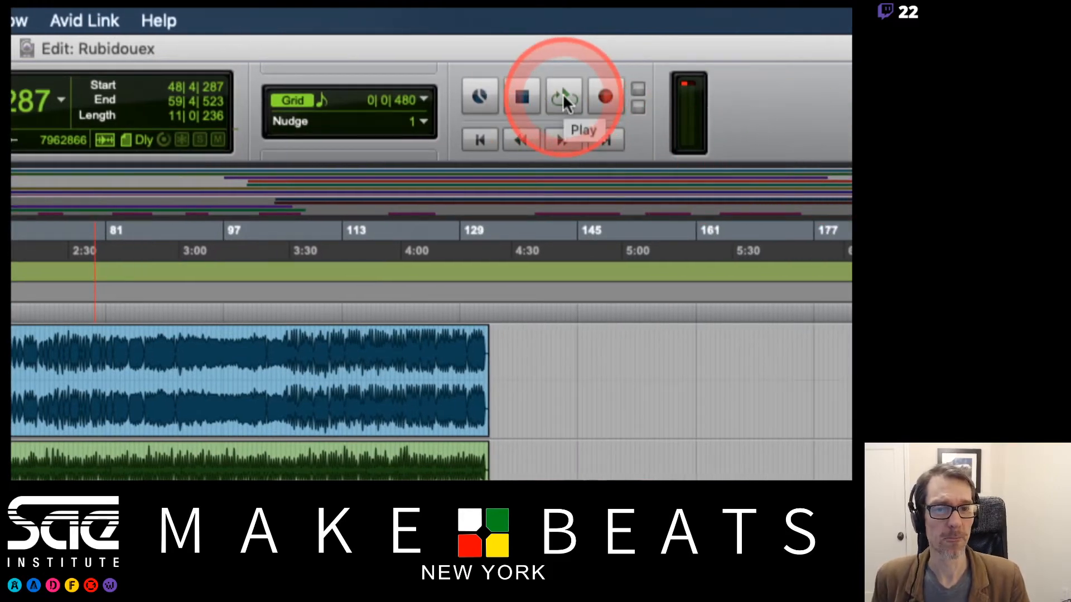
Step: Open the options of the transport's Play control, and select the drum 1 clip from about bar 49 to bar 51
{"action": "right_click", "coordinate": [563, 94]}
{"action": "left_click", "coordinate": [567, 101]}
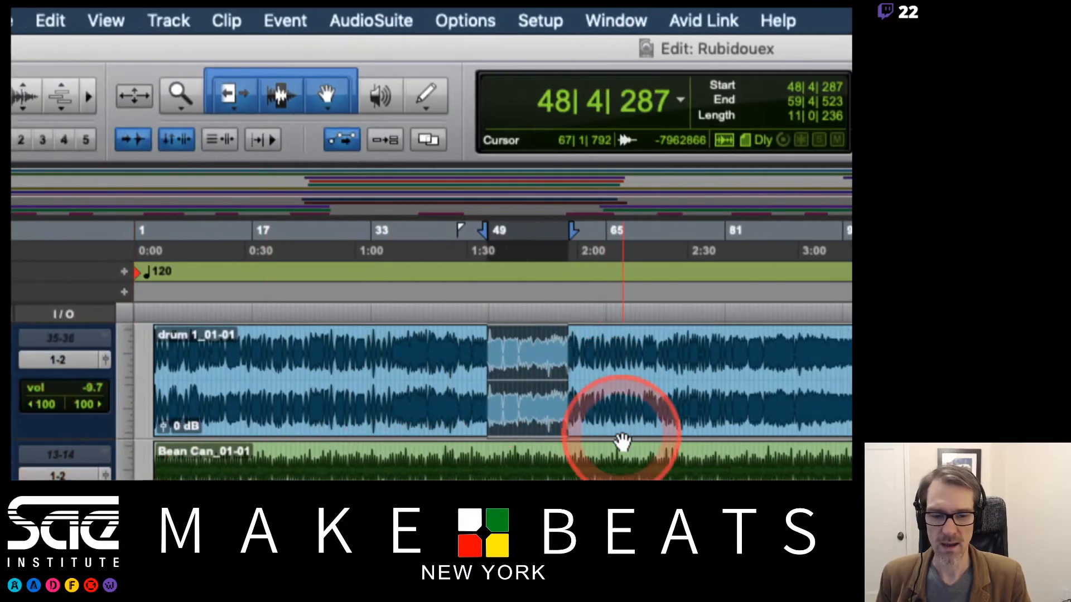
{"action": "left_click_drag", "start_coordinate": [492, 346], "coordinate": [503, 354]}
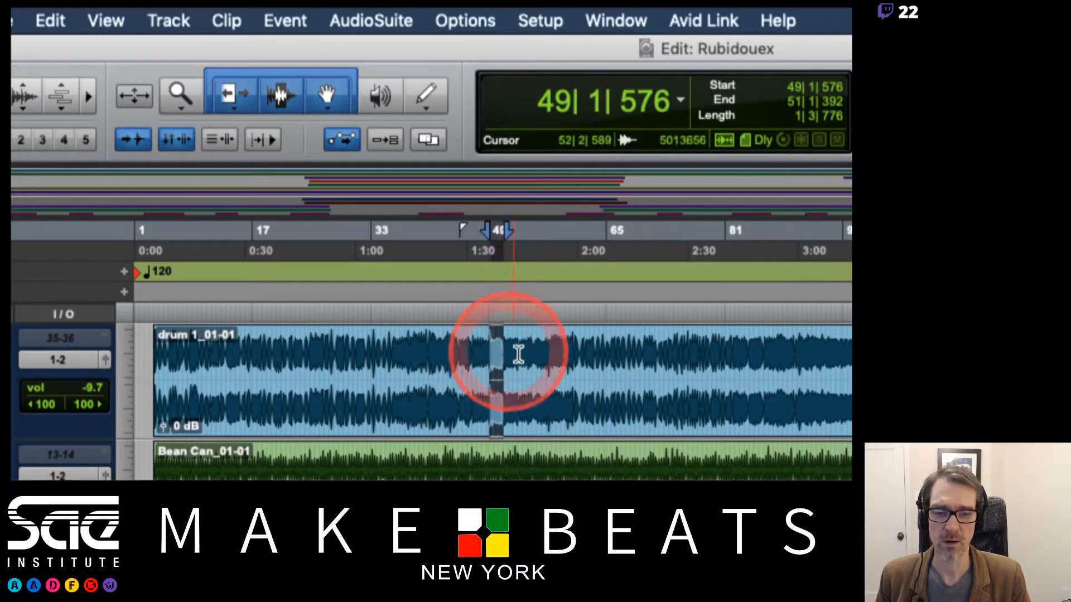
Step: Play the current drum 1 selection, and select and play the passage from about 61|3 to 63|3
{"action": "key", "text": "space"}
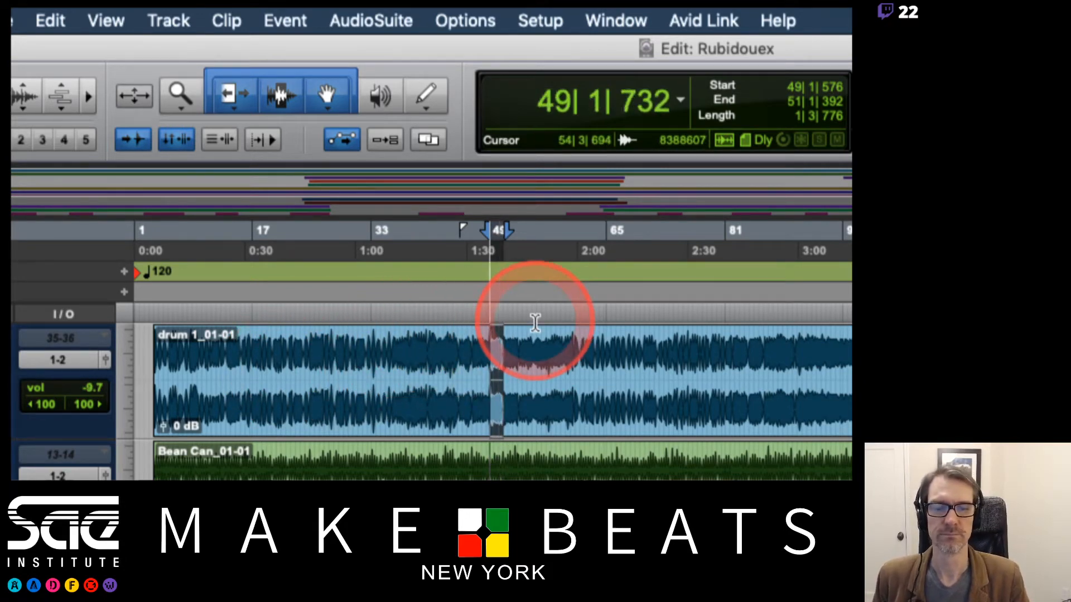
{"action": "key", "text": "space"}
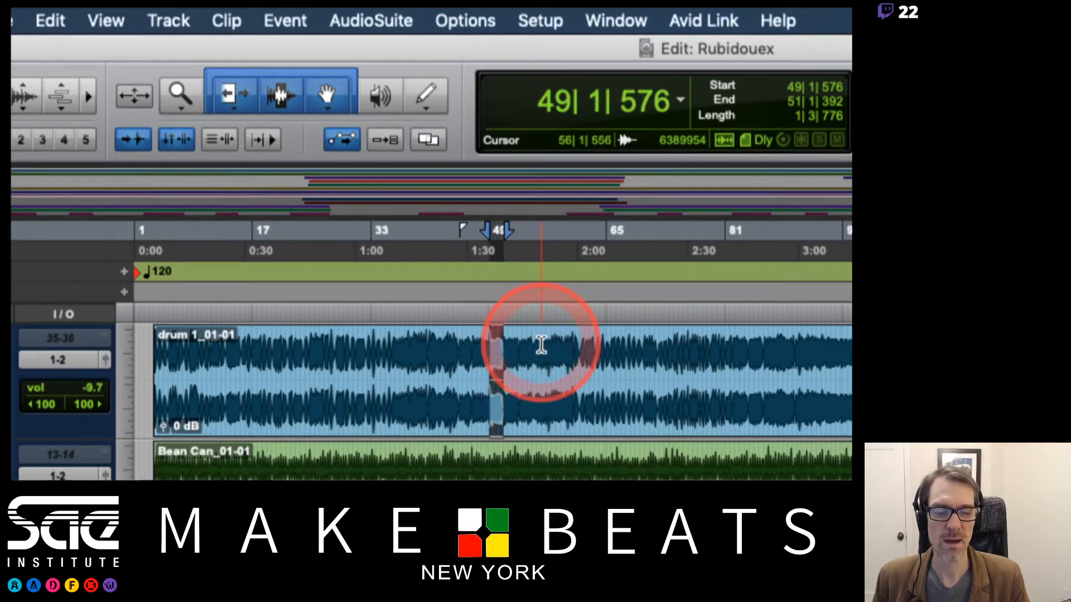
{"action": "left_click_drag", "start_coordinate": [583, 349], "coordinate": [595, 351]}
{"action": "key", "text": "space"}
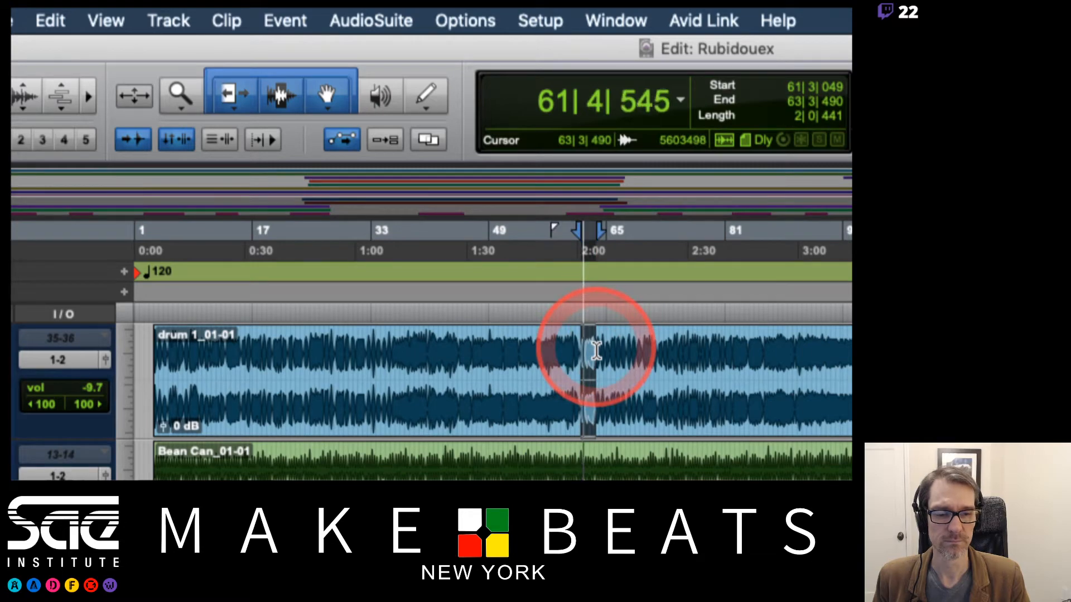
{"action": "key", "text": "super+bracketright"}
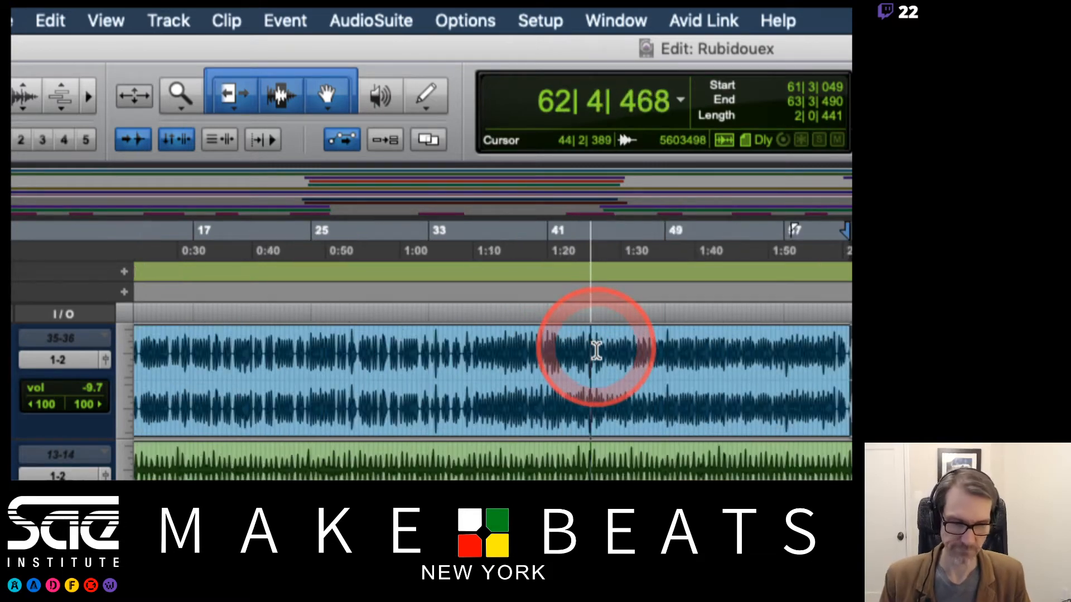
{"action": "key", "text": "super+bracketright"}
{"action": "scroll", "coordinate": [602, 354], "scroll_direction": "right", "scroll_amount": 15}
{"action": "scroll", "coordinate": [610, 362], "scroll_direction": "left", "scroll_amount": 5}
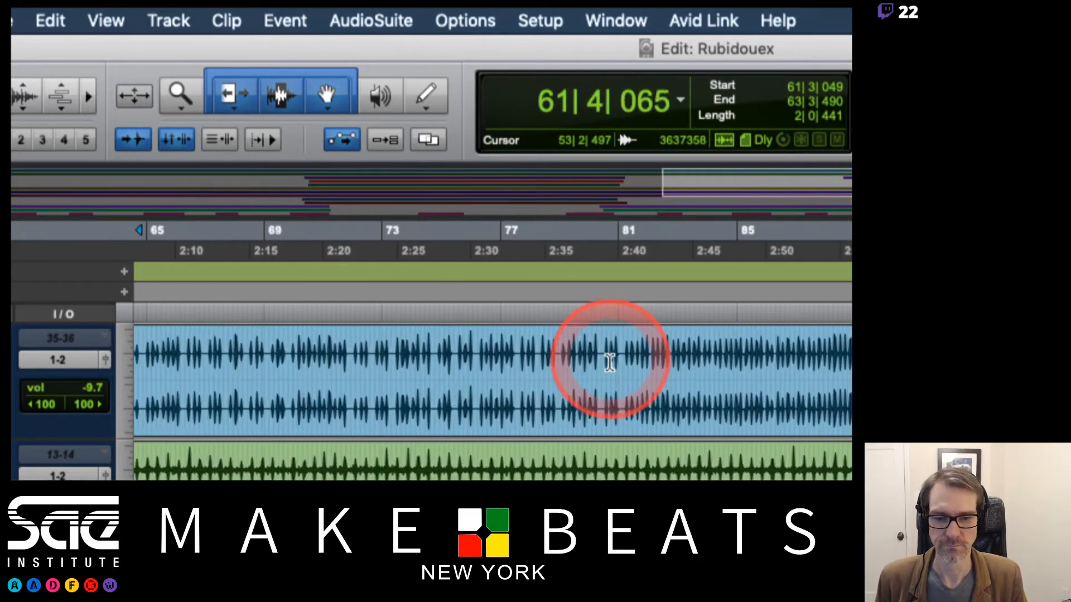
{"action": "scroll", "coordinate": [610, 363], "scroll_direction": "left", "scroll_amount": 10}
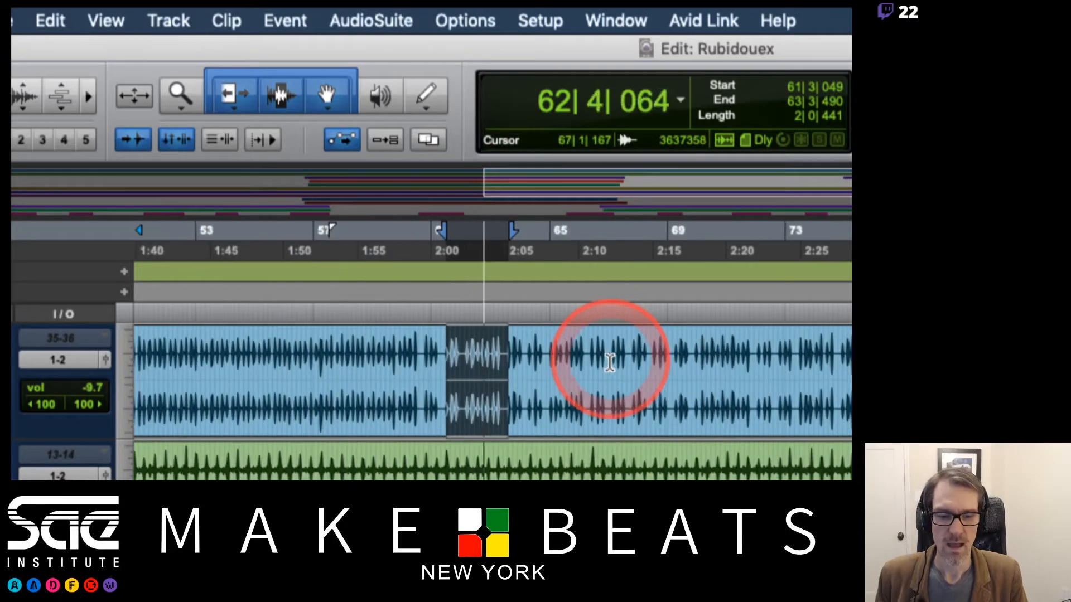
{"action": "key", "text": "space"}
Step: Select the drum 1 clip from about 57|1 to 59|1, and play that passage before stopping playback
{"action": "key", "text": "super+bracketright"}
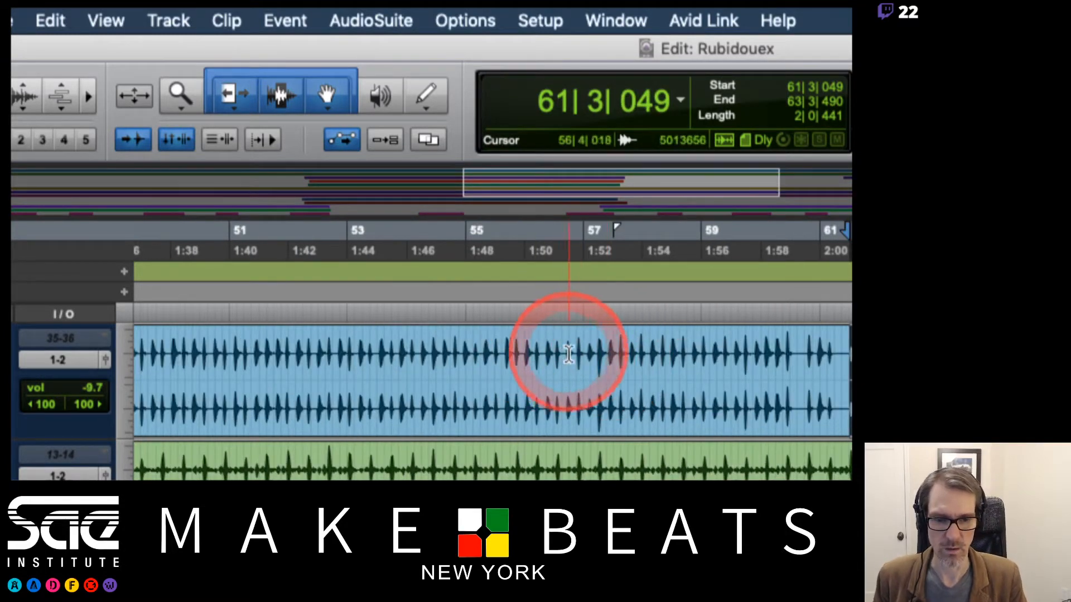
{"action": "left_click_drag", "start_coordinate": [585, 352], "coordinate": [702, 354]}
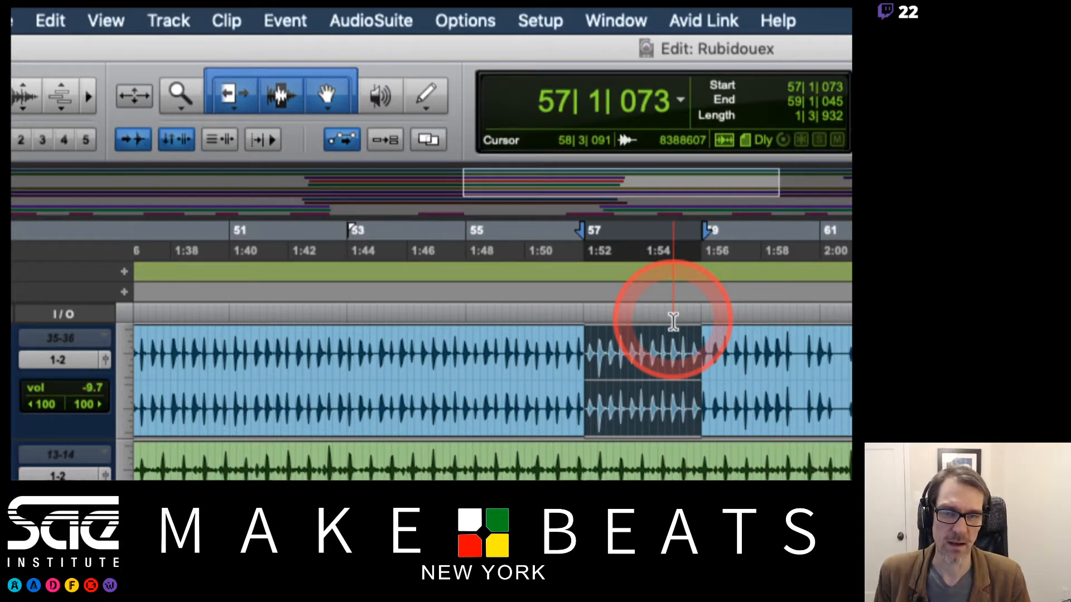
{"action": "key", "text": "space"}
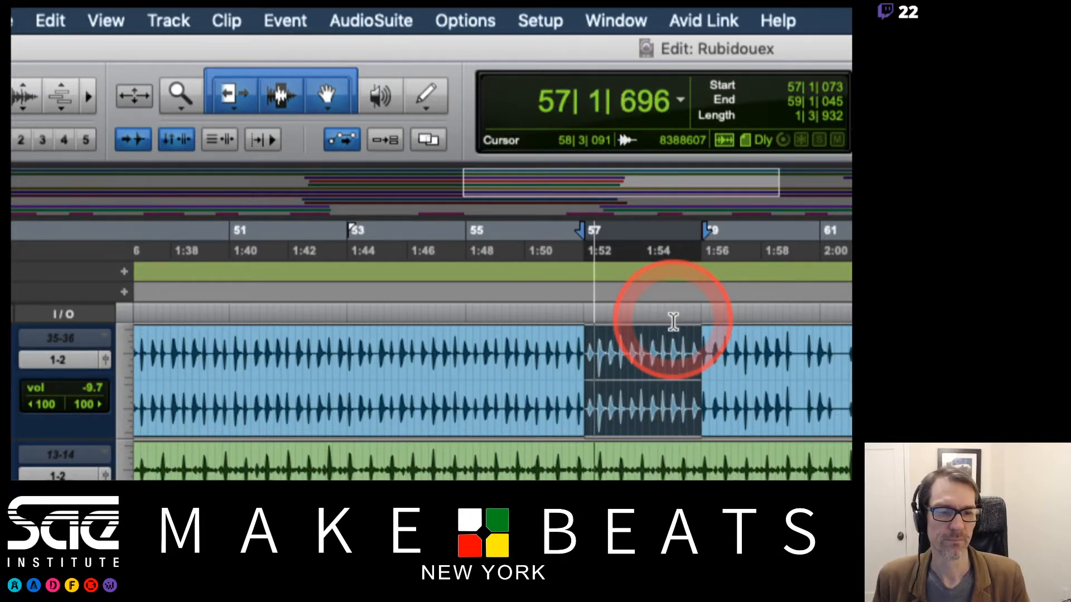
{"action": "key", "text": "space"}
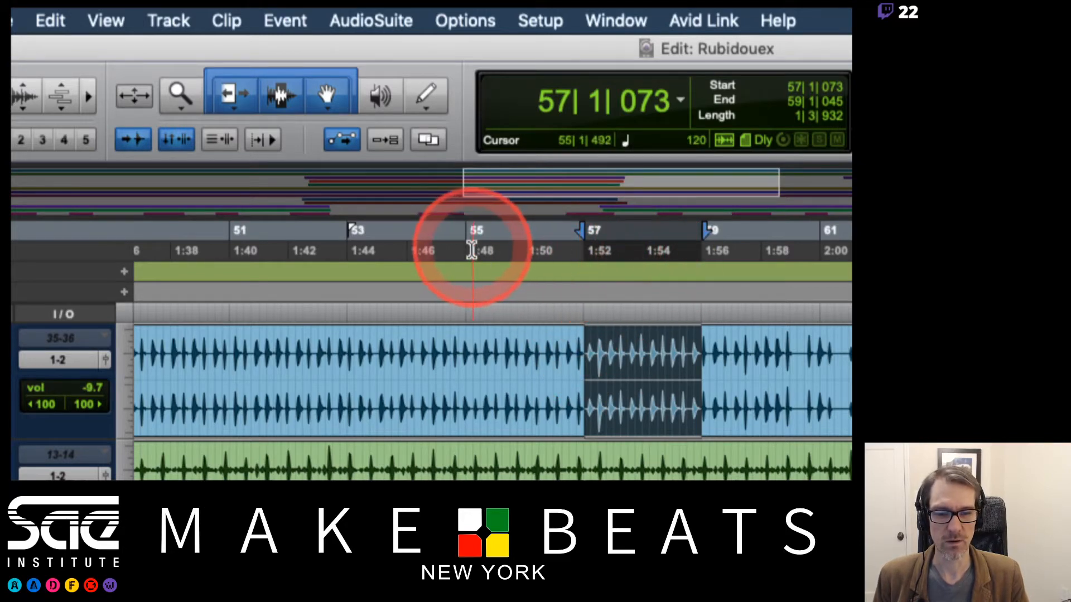
Step: Select the range from about 54|4 to 56|4 across all tracks using the timeline rulers
{"action": "left_click_drag", "start_coordinate": [463, 249], "coordinate": [583, 250]}
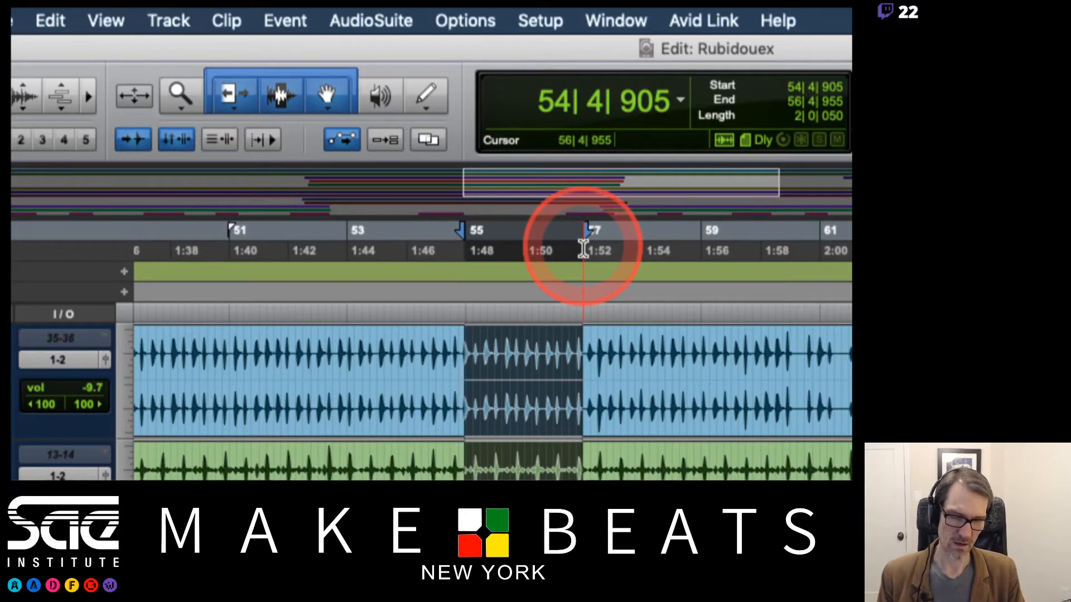
{"action": "key", "text": "super+bracketleft"}
{"action": "key", "text": "super+bracketleft"}
{"action": "key", "text": "super+bracketleft"}
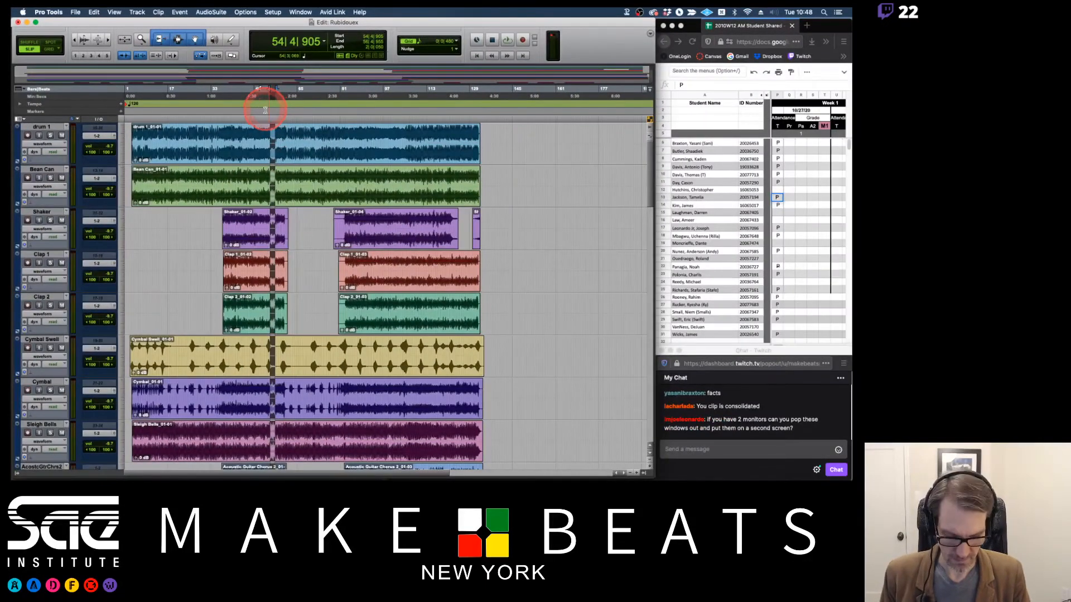
{"action": "key", "text": "super+bracketright"}
{"action": "key", "text": "super+bracketright"}
{"action": "key", "text": "super+bracketright"}
{"action": "key", "text": "super+bracketright"}
{"action": "key", "text": "super+bracketright"}
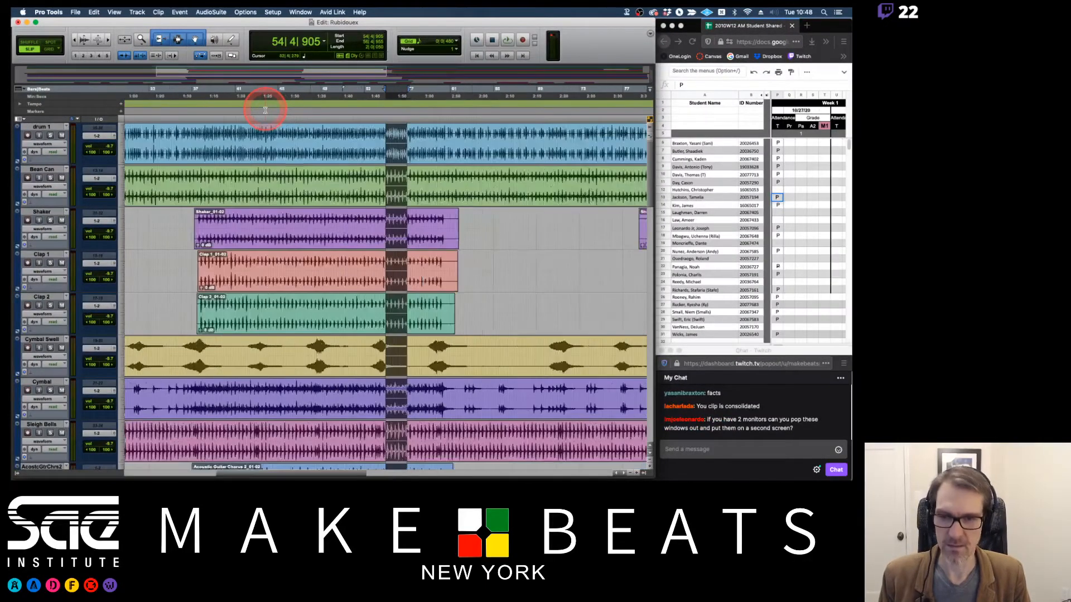
Step: Place the edit cursor on drum 1 at about 54|4|710, and briefly show and hide the Tracks and Groups lists
{"action": "left_click", "coordinate": [353, 143]}
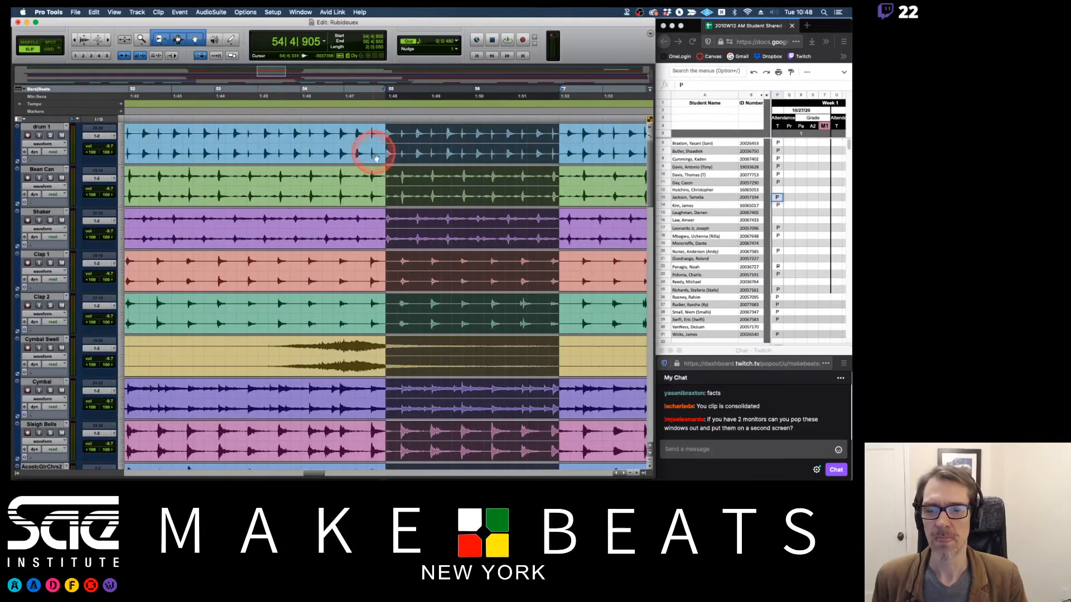
{"action": "left_click", "coordinate": [382, 140]}
{"action": "left_click", "coordinate": [235, 307]}
{"action": "left_click", "coordinate": [17, 473]}
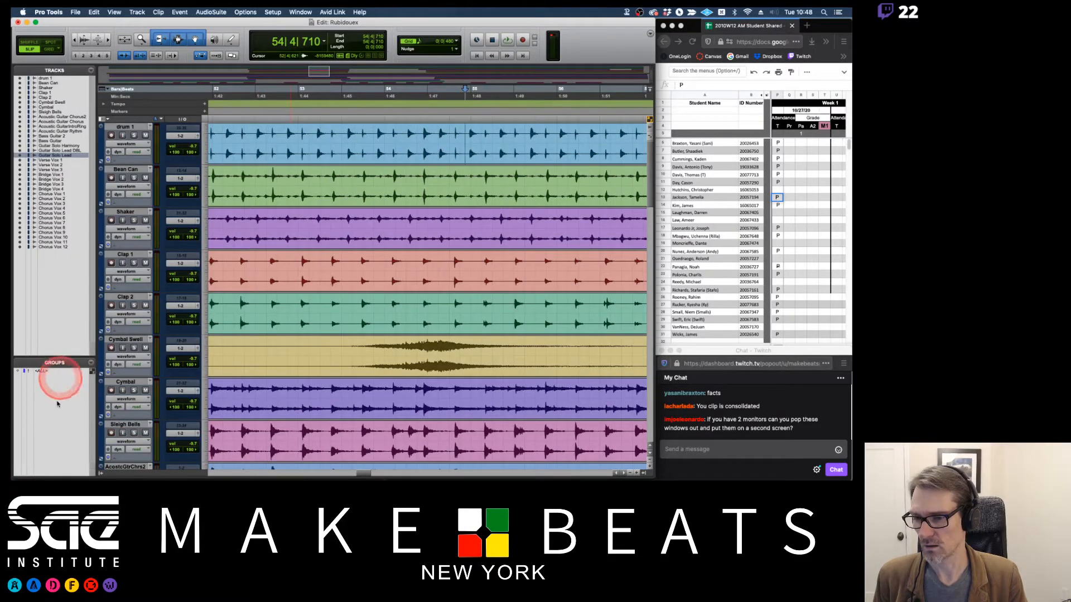
{"action": "left_click", "coordinate": [101, 473]}
Step: Select drum 1 from about 54|1|369 to 54|4|163, and place the edit cursor at about 54|3|479
{"action": "left_click", "coordinate": [309, 135]}
{"action": "left_click_drag", "start_coordinate": [310, 136], "coordinate": [370, 132]}
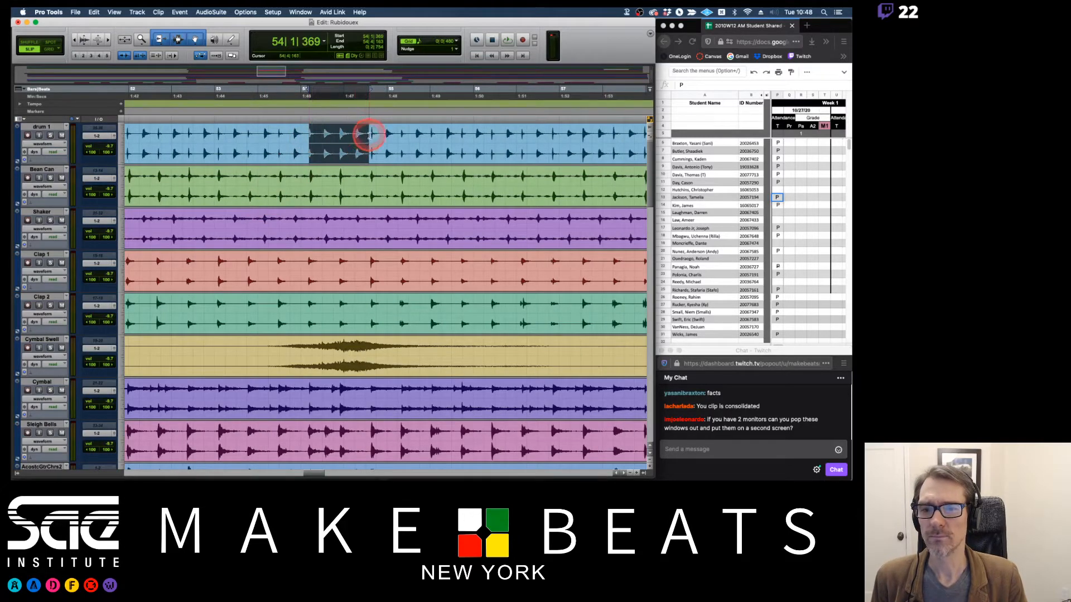
{"action": "left_click", "coordinate": [355, 131]}
Step: Place the cursor at several points along the Bars|Beats ruler, and return it to the session start
{"action": "left_click", "coordinate": [143, 57]}
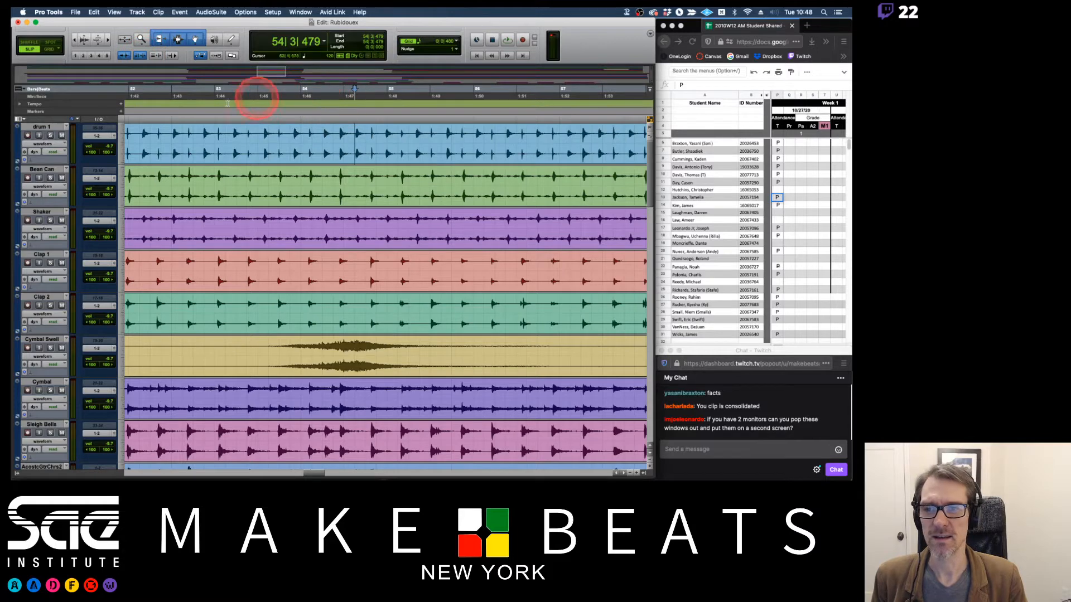
{"action": "left_click", "coordinate": [454, 88]}
{"action": "left_click", "coordinate": [568, 92]}
{"action": "left_click", "coordinate": [382, 91]}
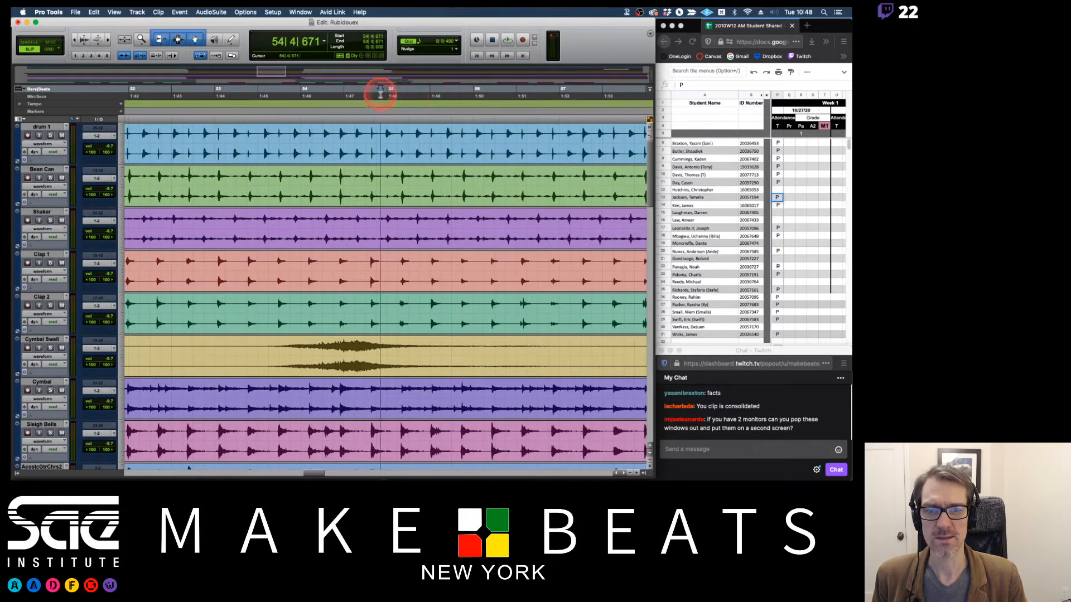
{"action": "left_click", "coordinate": [327, 92]}
{"action": "left_click", "coordinate": [268, 92]}
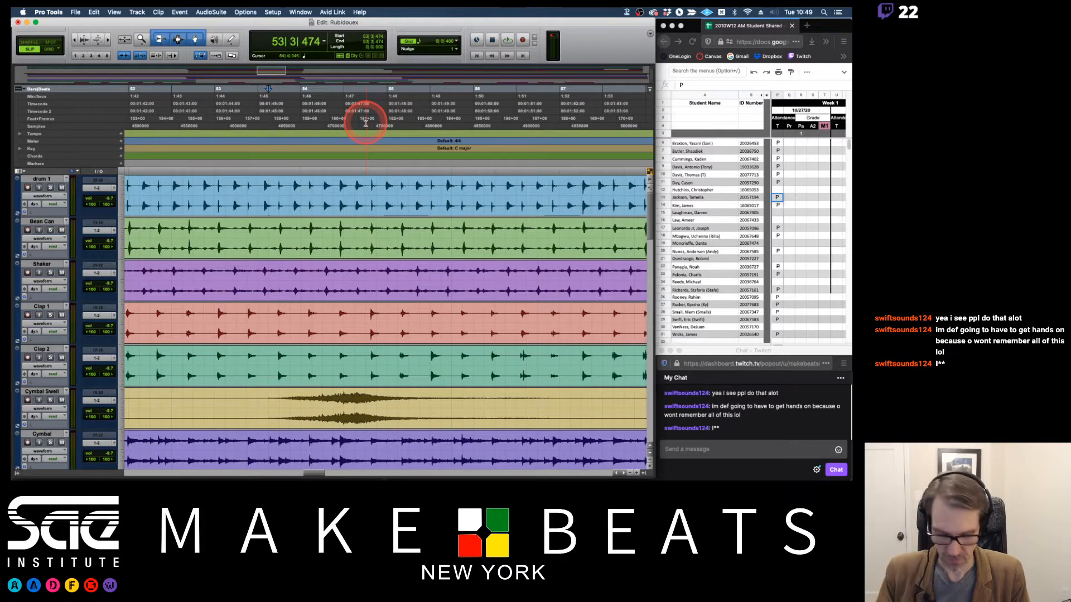
{"action": "key", "text": "Return"}
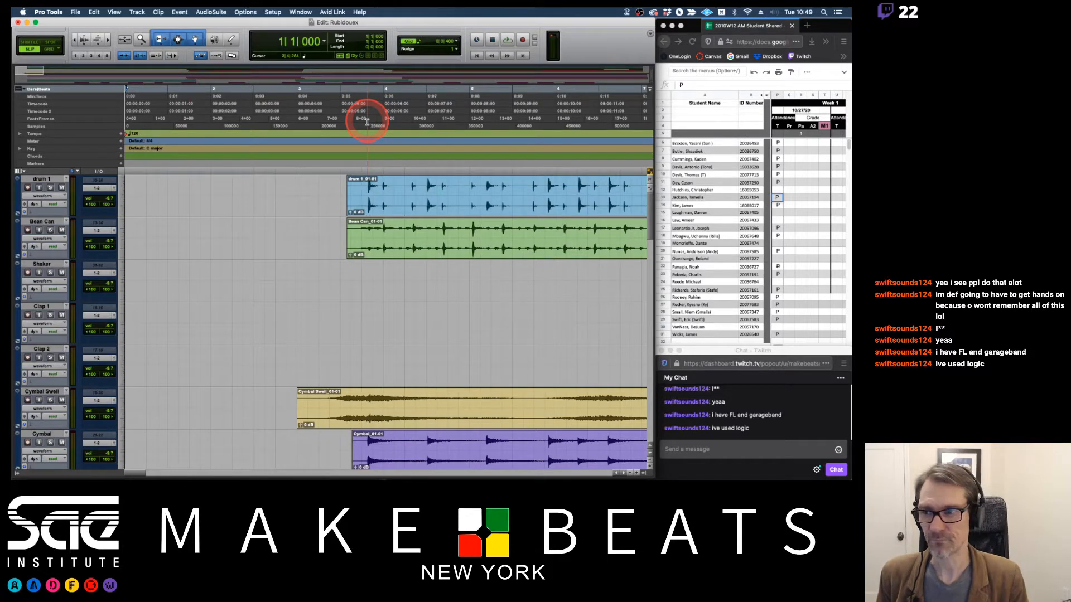
{"action": "left_click", "coordinate": [190, 133]}
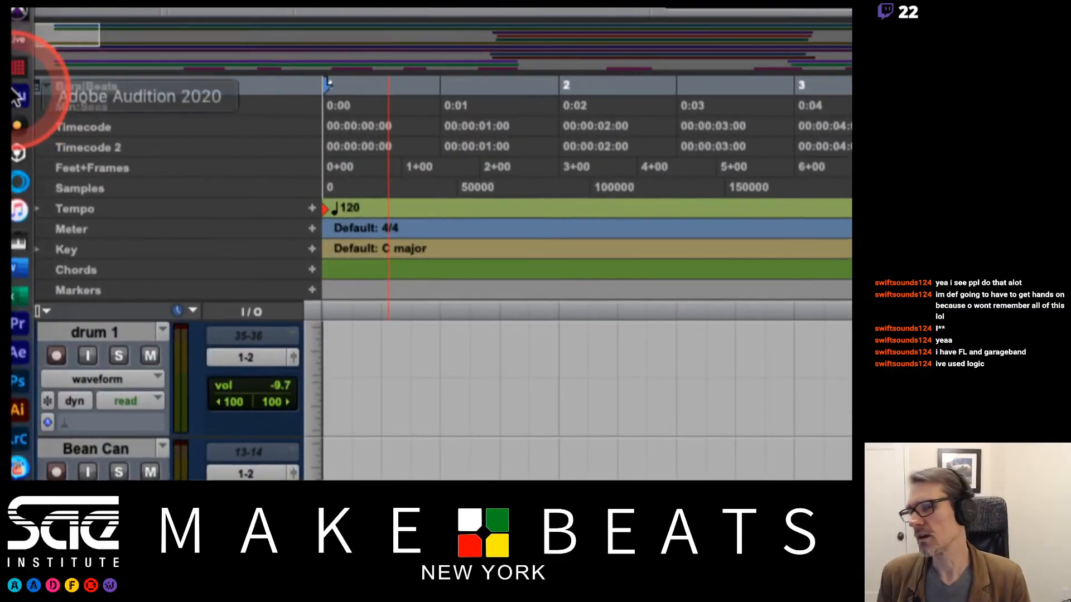
Step: Hide the Samples, Feet+Frames, Timecode 2 and Timecode rulers
{"action": "left_click", "coordinate": [43, 84]}
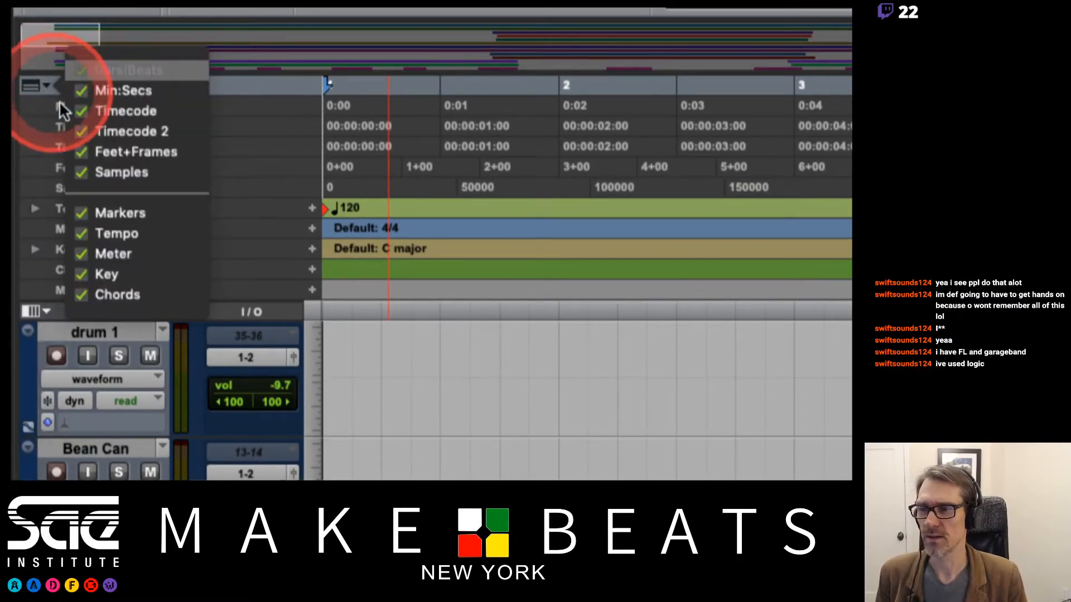
{"action": "left_click", "coordinate": [135, 166]}
{"action": "left_click", "coordinate": [132, 151]}
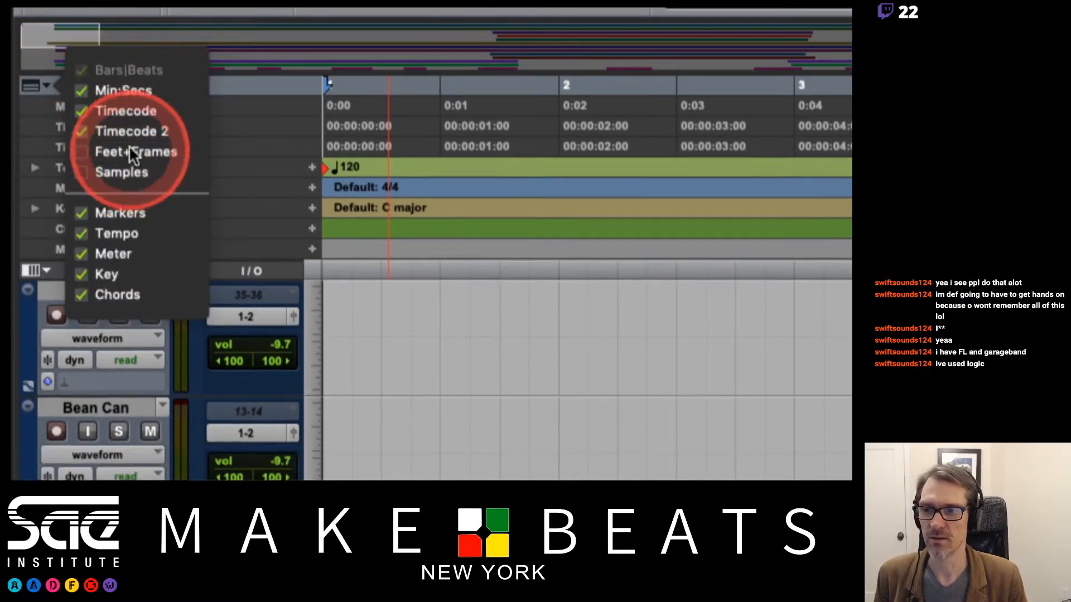
{"action": "left_click", "coordinate": [129, 136]}
{"action": "left_click", "coordinate": [126, 116]}
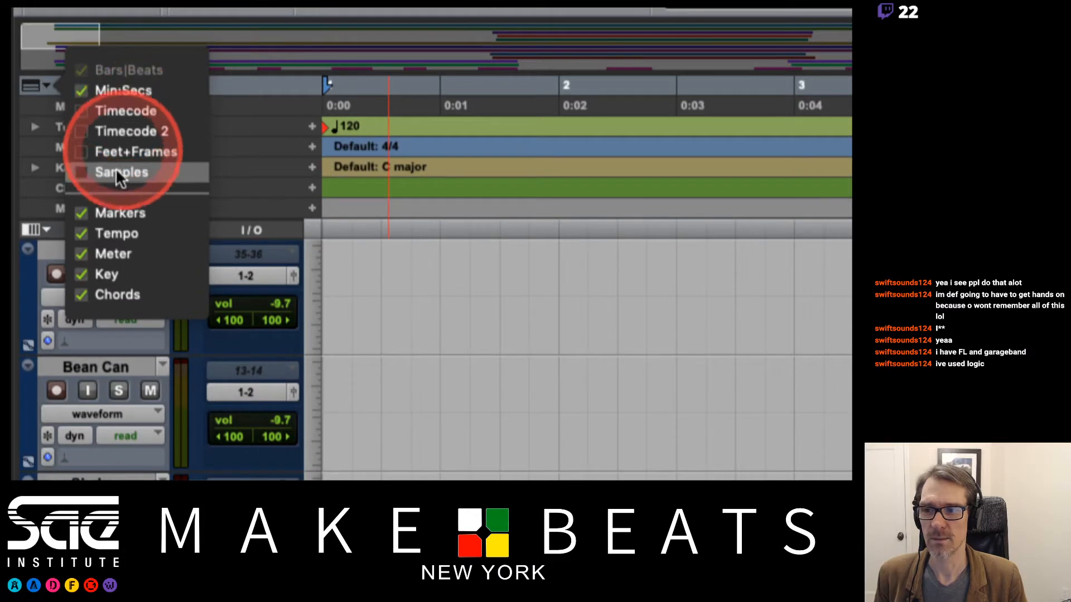
Step: Hide the Chords, Key and Meter rulers, keeping Markers and Tempo displayed
{"action": "left_click", "coordinate": [124, 293]}
{"action": "left_click", "coordinate": [106, 274]}
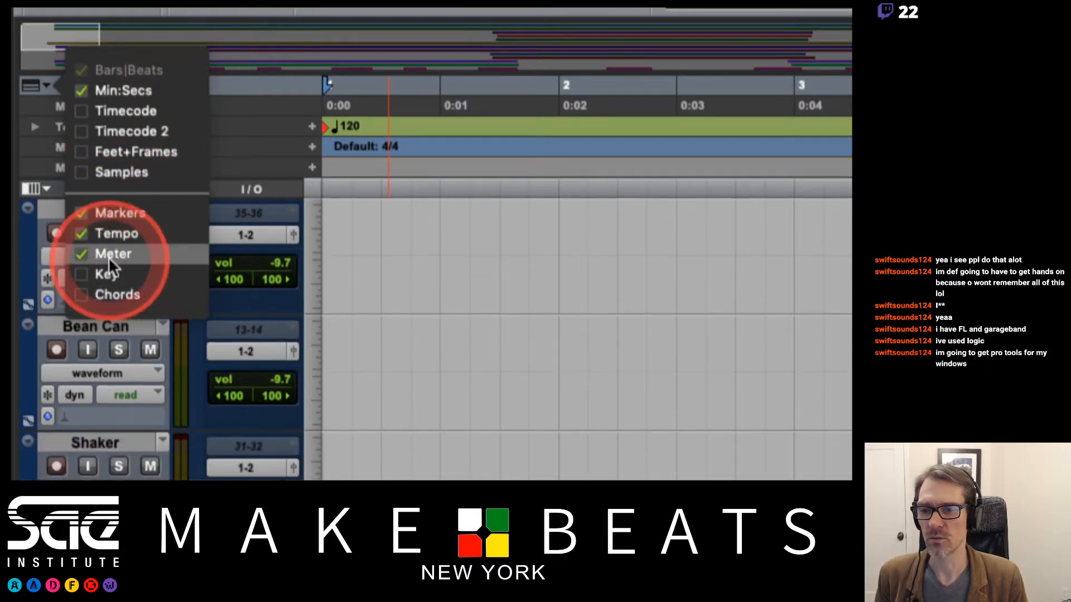
{"action": "left_click", "coordinate": [113, 255]}
{"action": "left_click", "coordinate": [113, 256]}
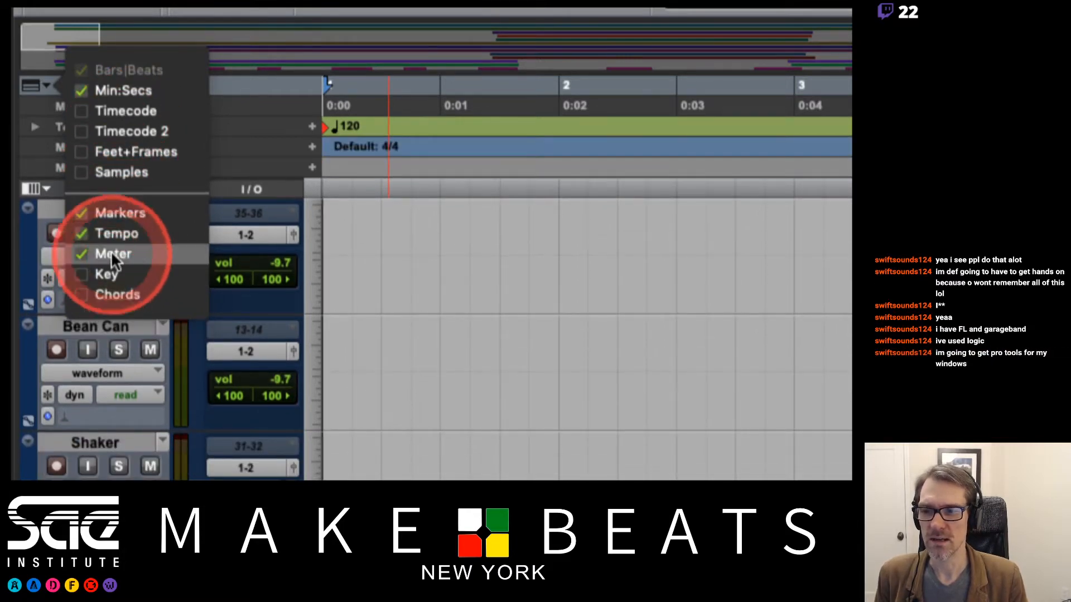
{"action": "left_click", "coordinate": [113, 255]}
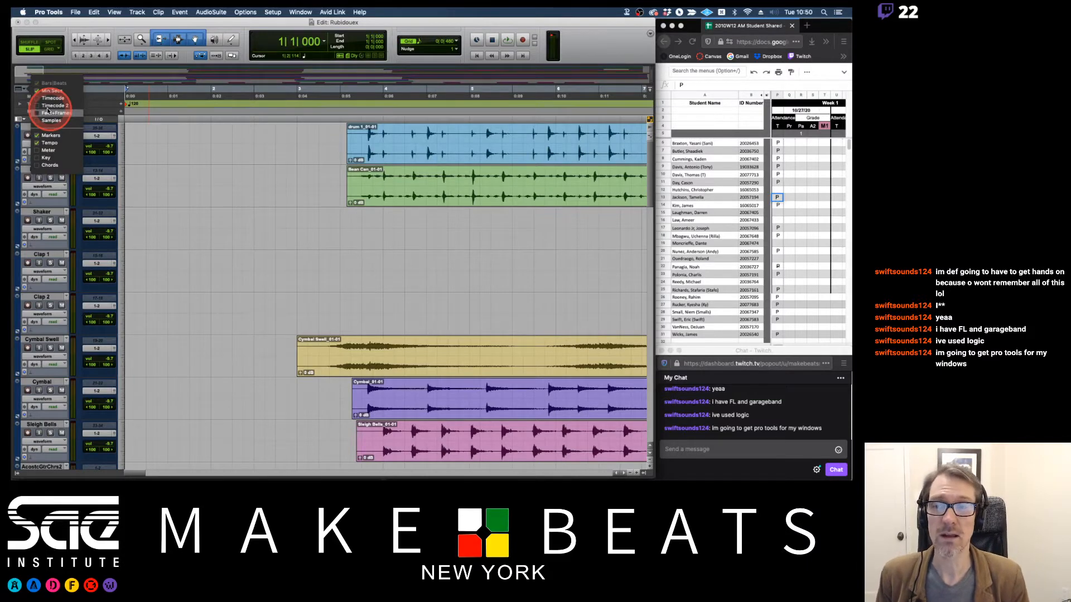
{"action": "left_click", "coordinate": [149, 67]}
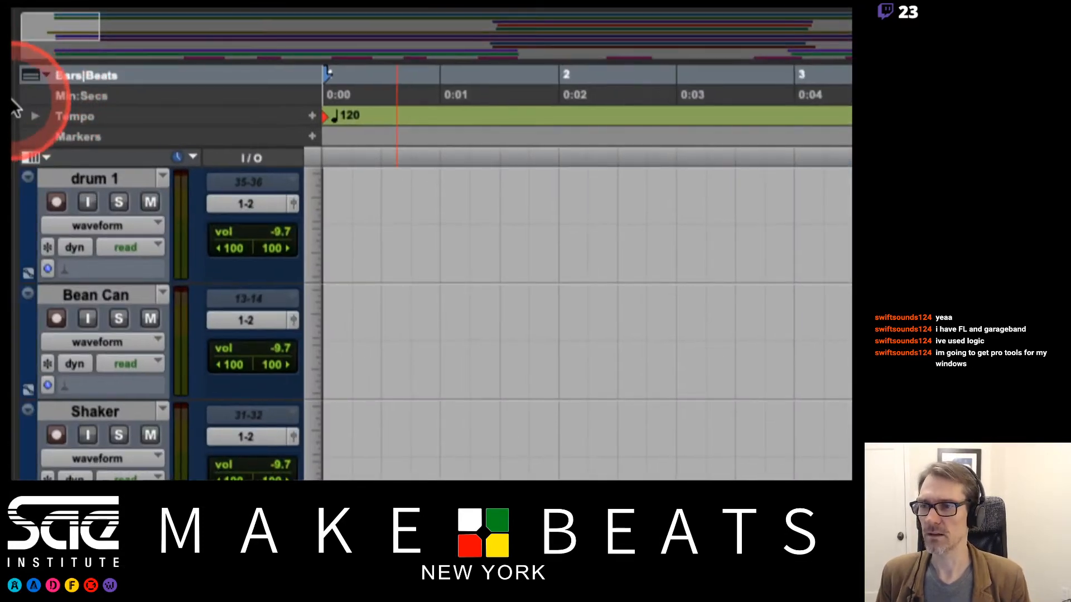
Step: Switch the main time scale back and forth between Min:Secs and Bars|Beats, ending on Bars|Beats
{"action": "left_click", "coordinate": [22, 88]}
{"action": "left_click", "coordinate": [53, 110]}
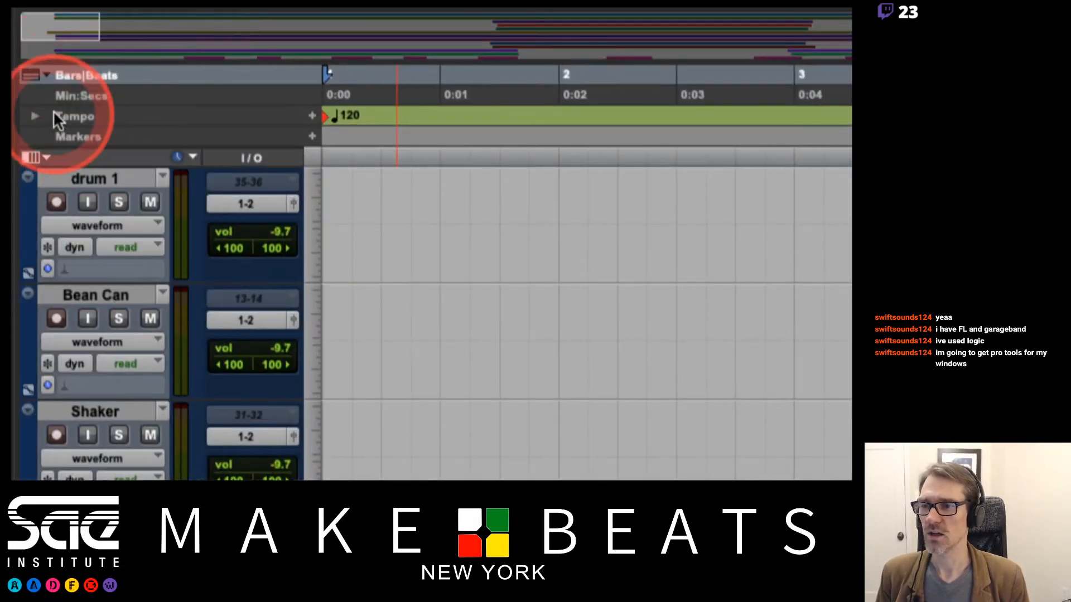
{"action": "left_click", "coordinate": [156, 95]}
{"action": "left_click", "coordinate": [151, 73]}
{"action": "left_click", "coordinate": [153, 90]}
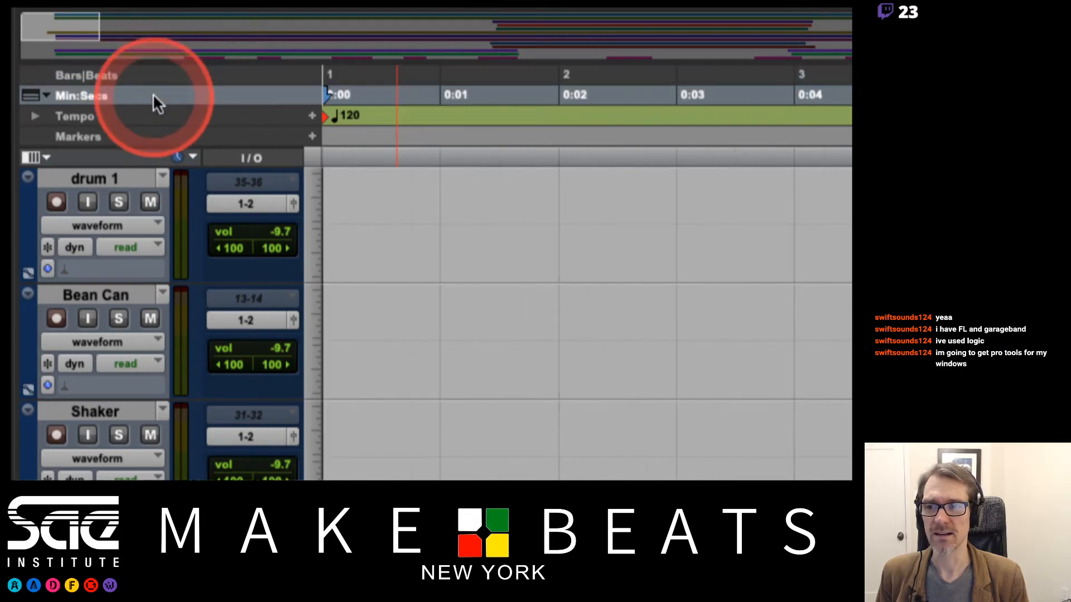
{"action": "left_click", "coordinate": [155, 73]}
{"action": "left_click", "coordinate": [159, 94]}
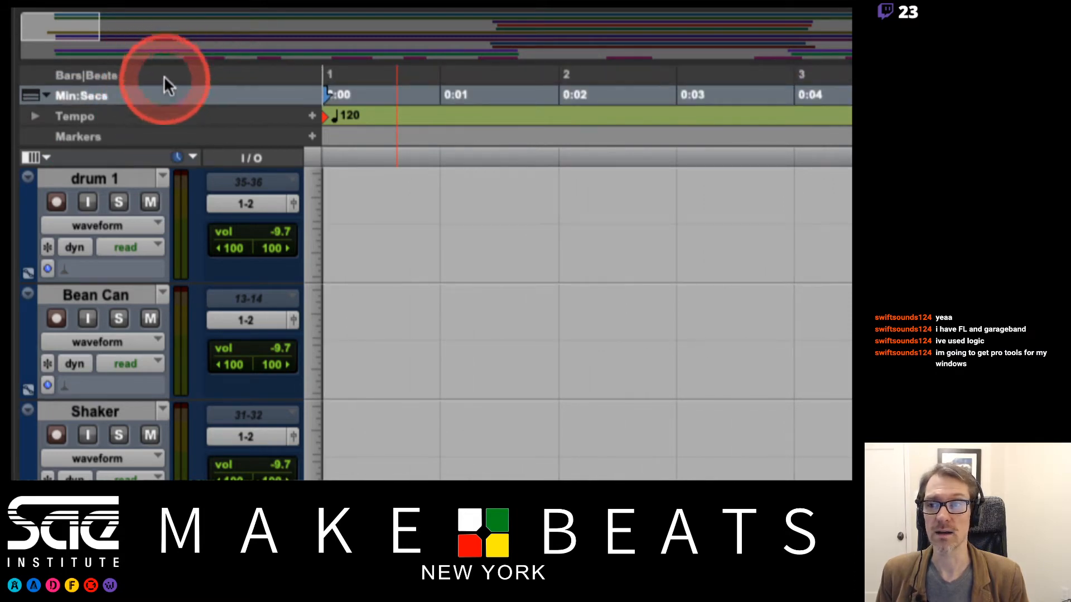
{"action": "left_click", "coordinate": [163, 75]}
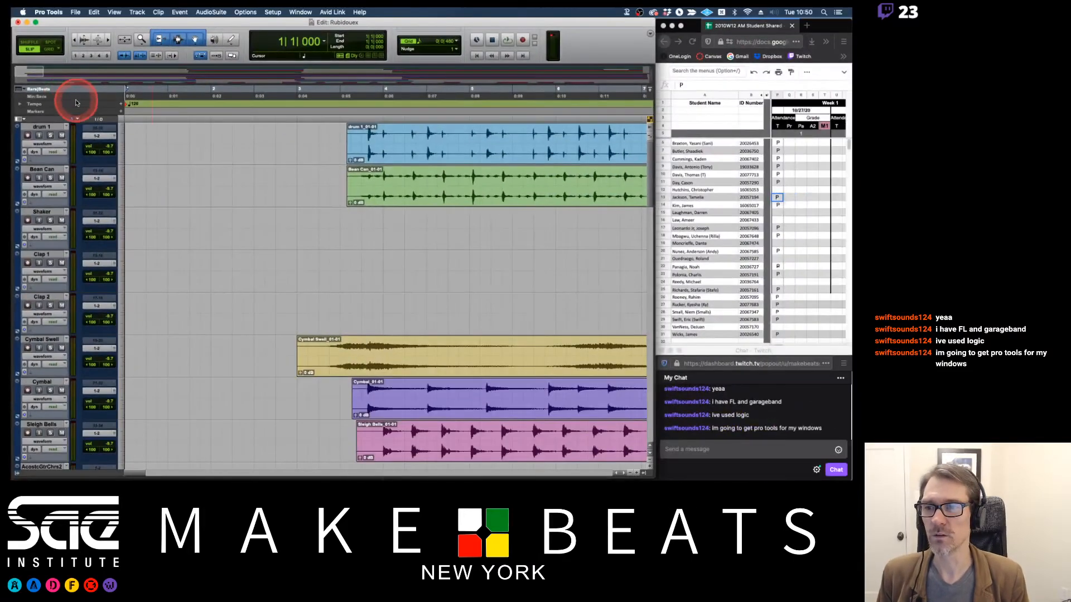
Step: Set the main time scale to Min:Secs, open the main counter's format options, and return the scale to Bars|Beats
{"action": "left_click", "coordinate": [78, 98]}
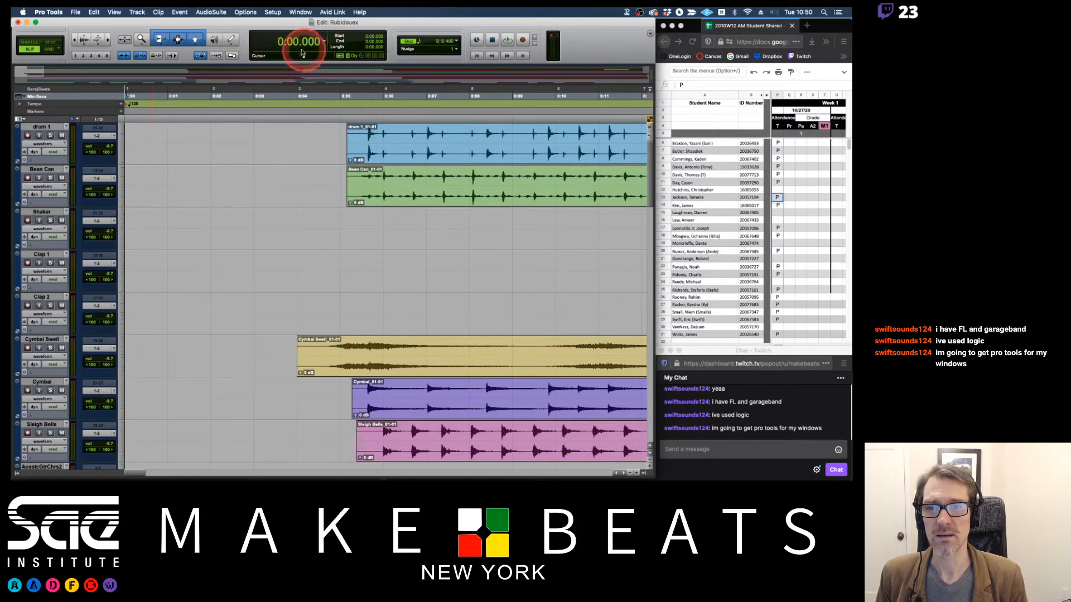
{"action": "left_click", "coordinate": [326, 42]}
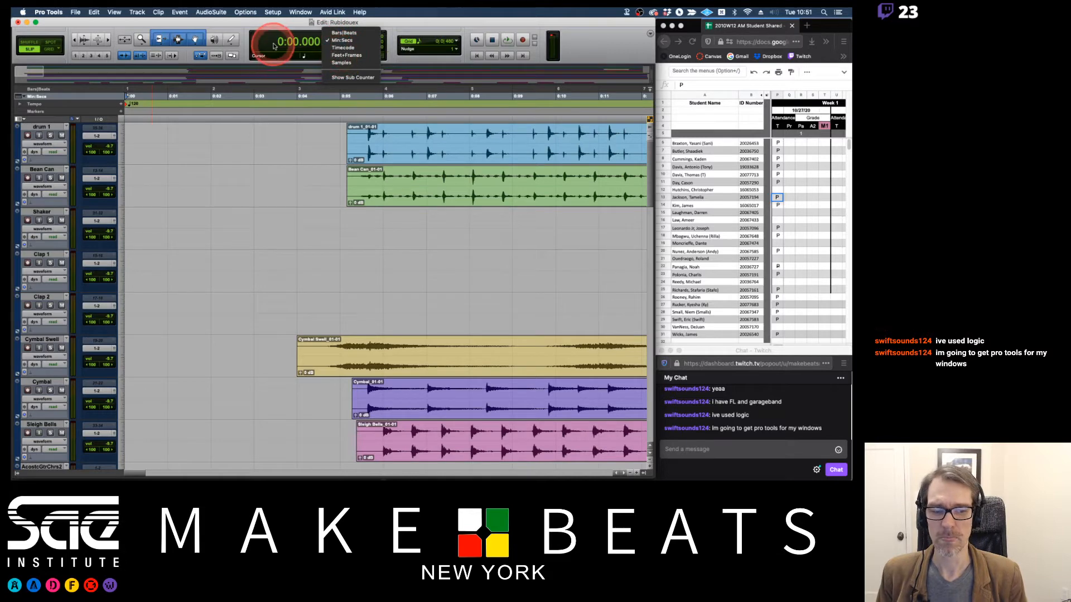
{"action": "left_click", "coordinate": [66, 90]}
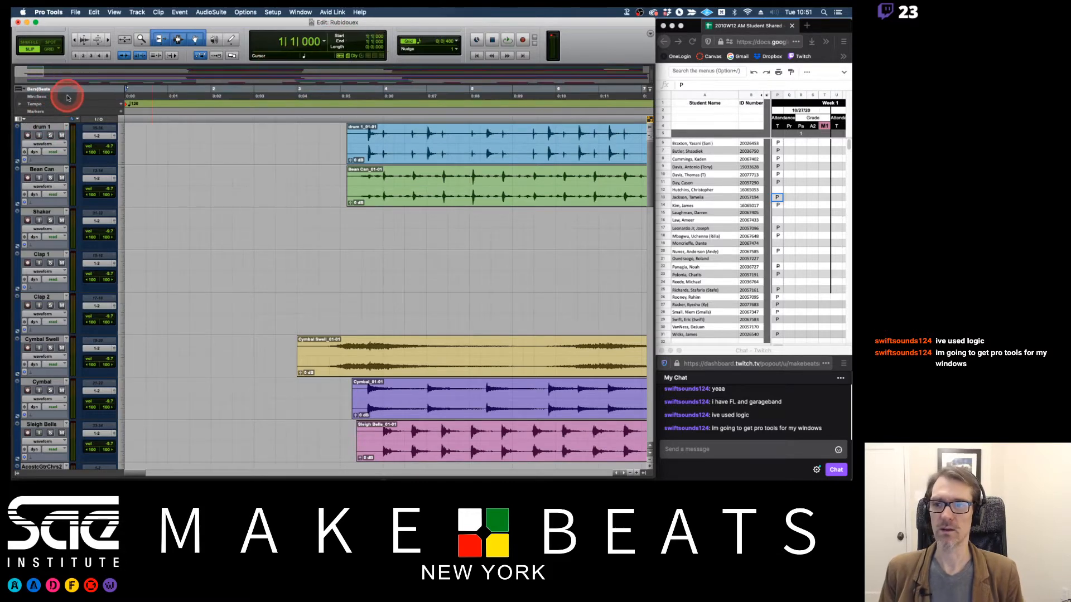
Step: Alternate the main time scale between Min:Secs and Bars|Beats several times, ending on Min:Secs
{"action": "left_click", "coordinate": [71, 94]}
{"action": "left_click", "coordinate": [72, 90]}
{"action": "left_click", "coordinate": [76, 94]}
{"action": "left_click", "coordinate": [72, 89]}
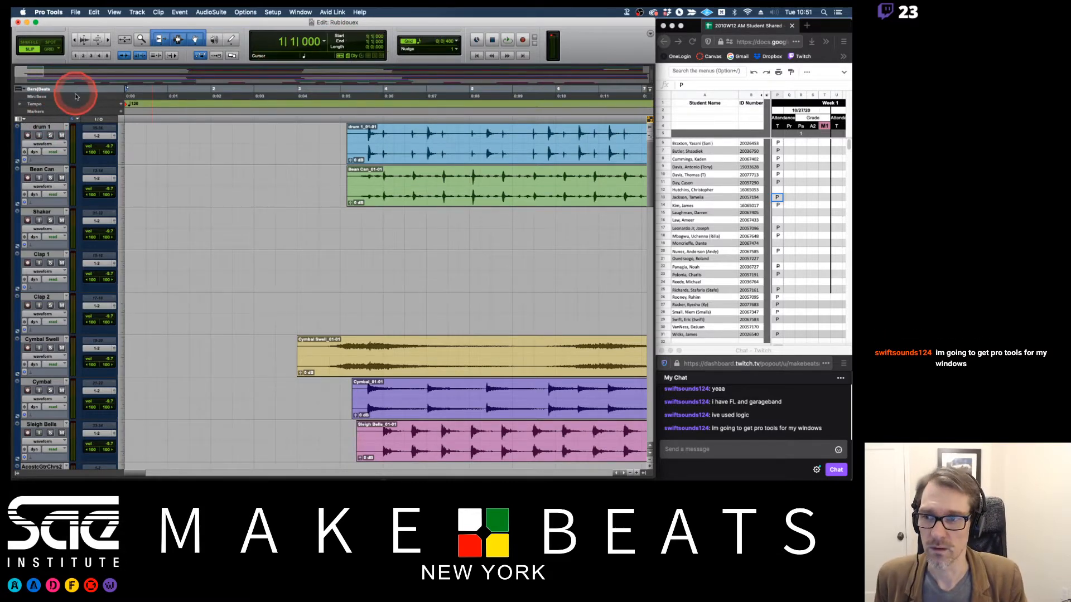
{"action": "left_click", "coordinate": [71, 96]}
{"action": "left_click", "coordinate": [70, 89]}
{"action": "left_click", "coordinate": [68, 97]}
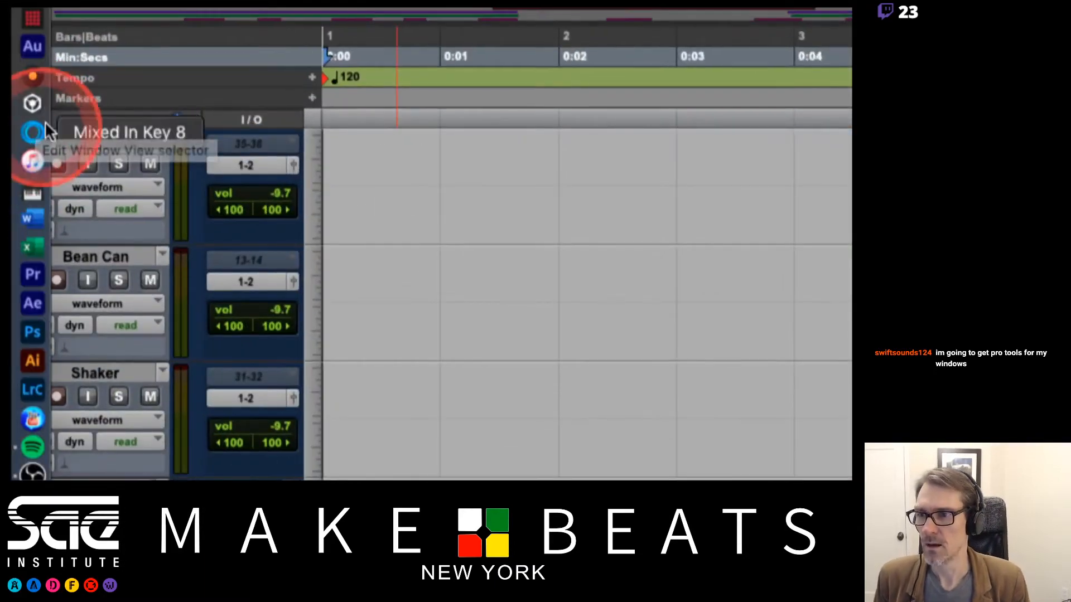
Step: Show the Inserts A-E and Sends A-E columns in the Edit window
{"action": "left_click", "coordinate": [29, 118]}
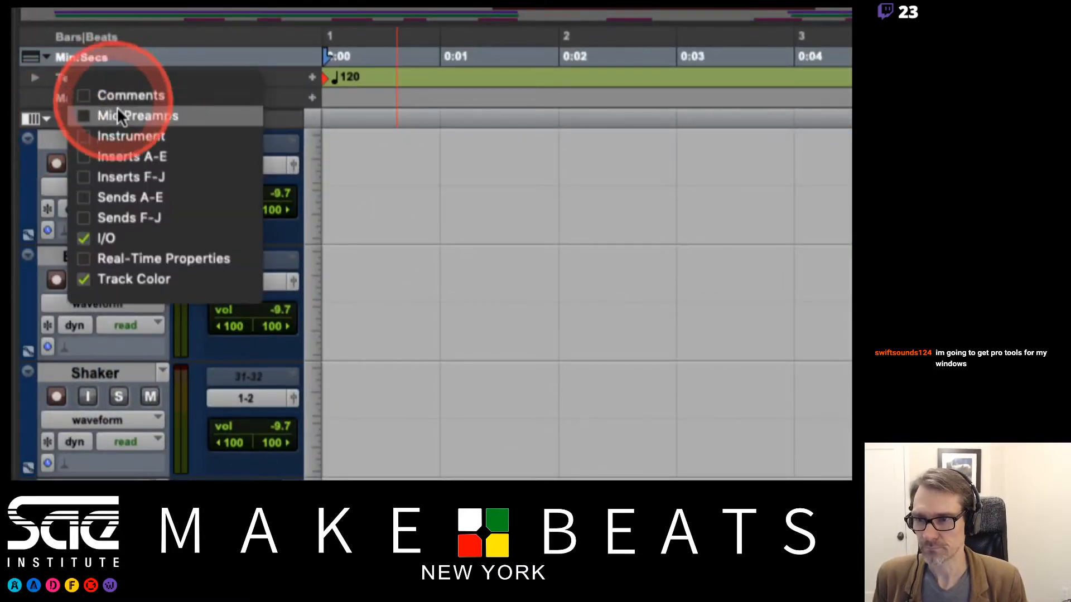
{"action": "left_click", "coordinate": [121, 156]}
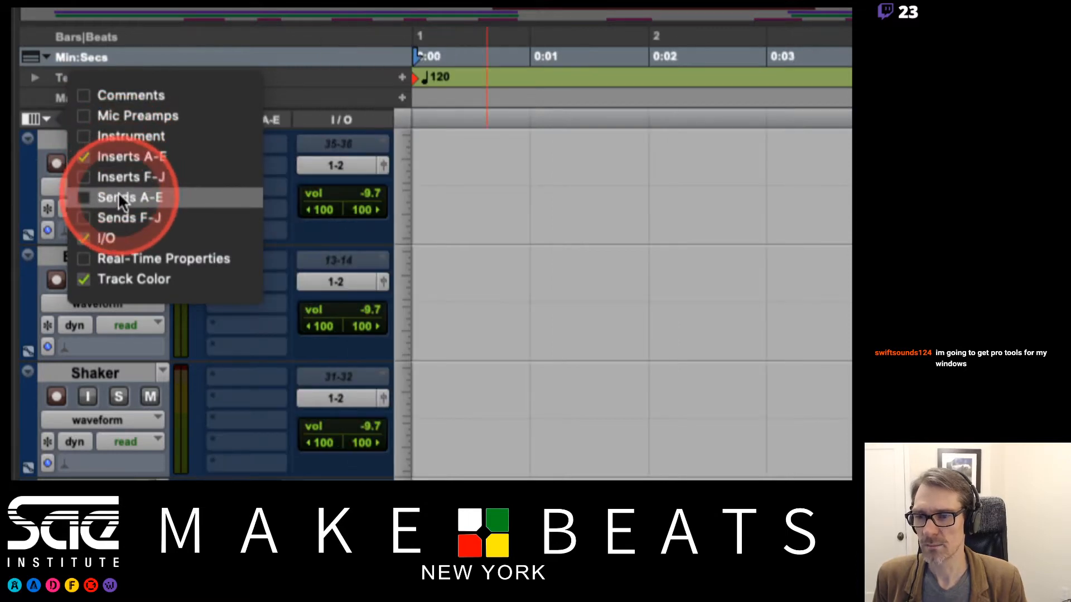
{"action": "left_click", "coordinate": [119, 197]}
{"action": "left_click", "coordinate": [425, 160]}
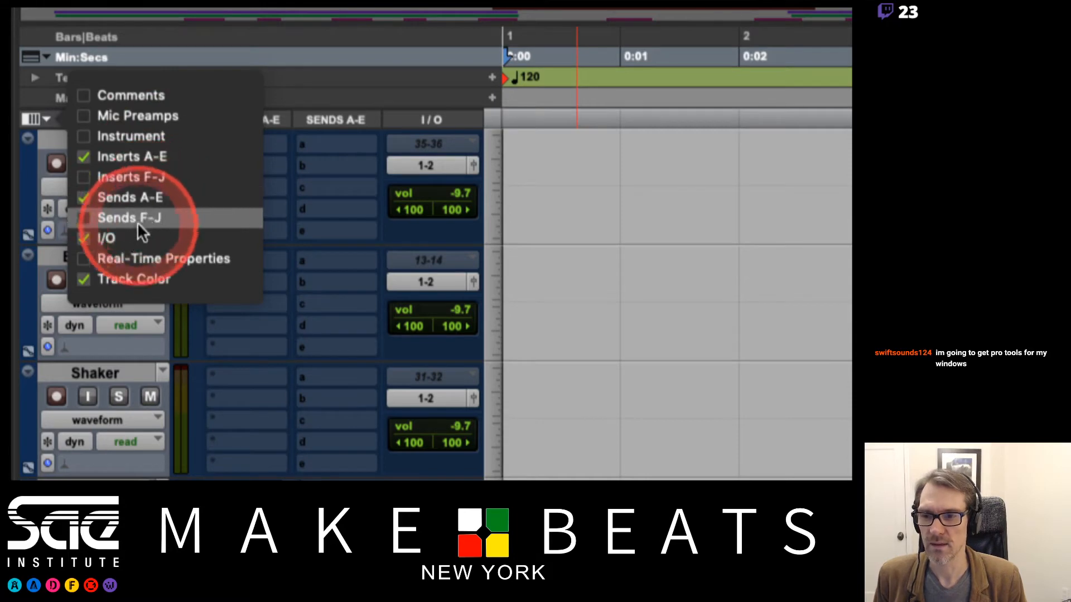
Step: Toggle the Real-Time Properties column on and off, leaving it hidden
{"action": "left_click", "coordinate": [133, 258]}
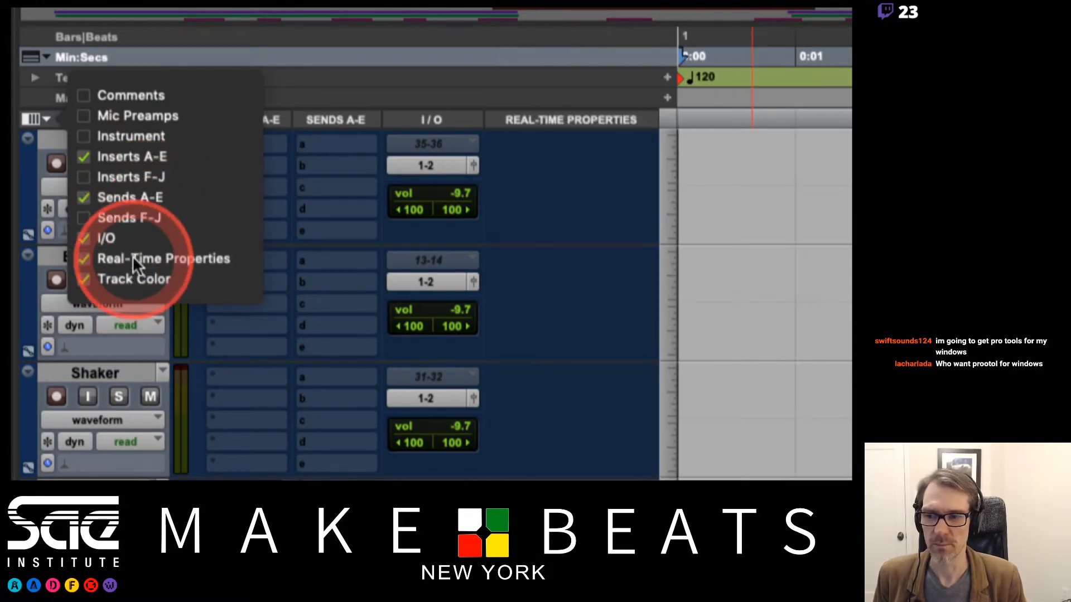
{"action": "left_click", "coordinate": [132, 258]}
{"action": "left_click", "coordinate": [132, 257]}
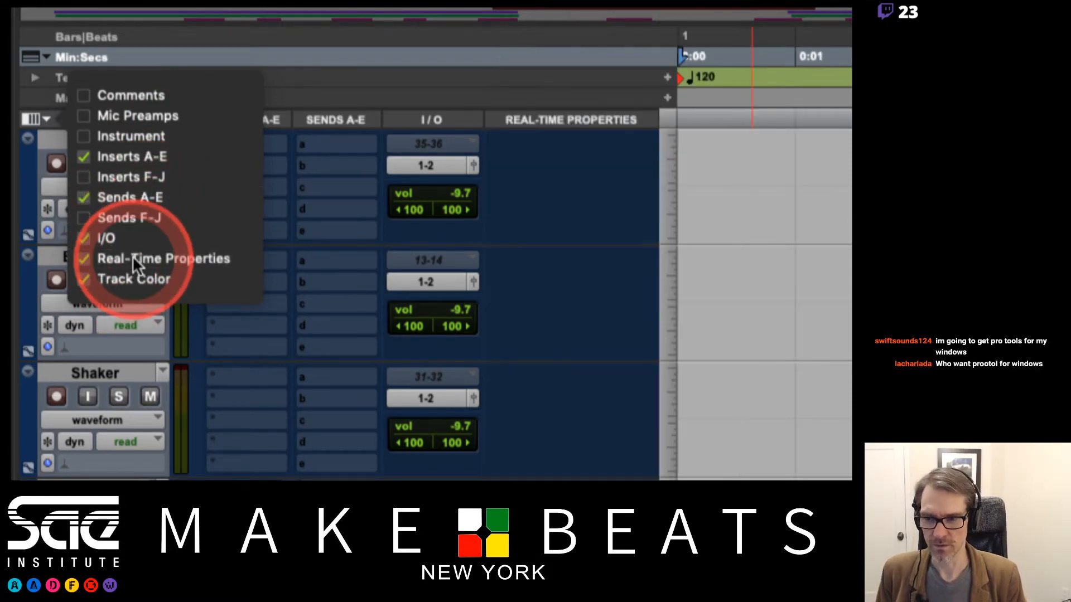
{"action": "left_click", "coordinate": [132, 258]}
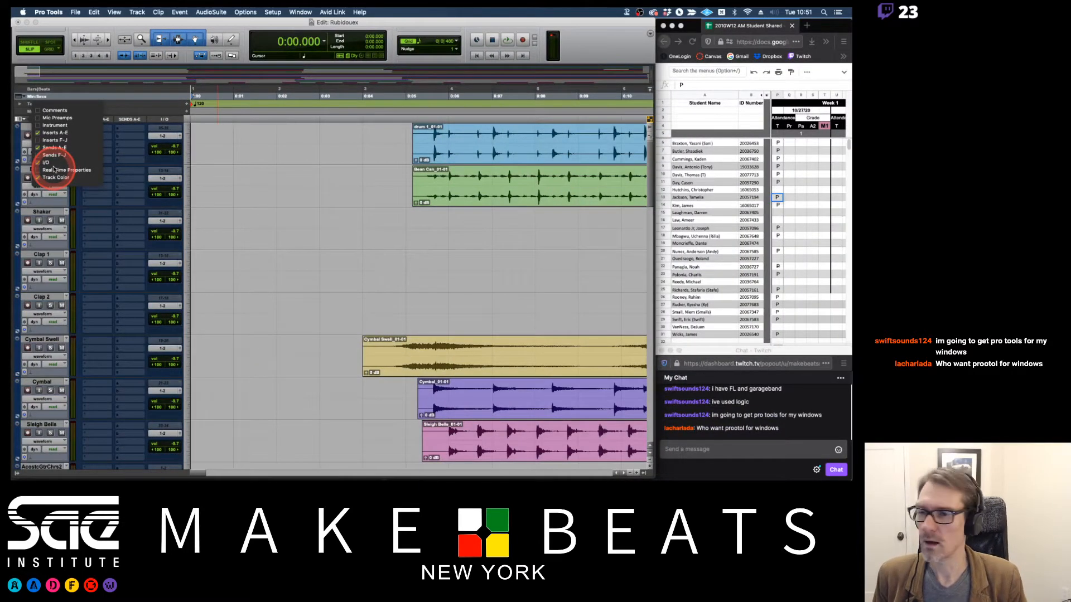
{"action": "left_click", "coordinate": [160, 151]}
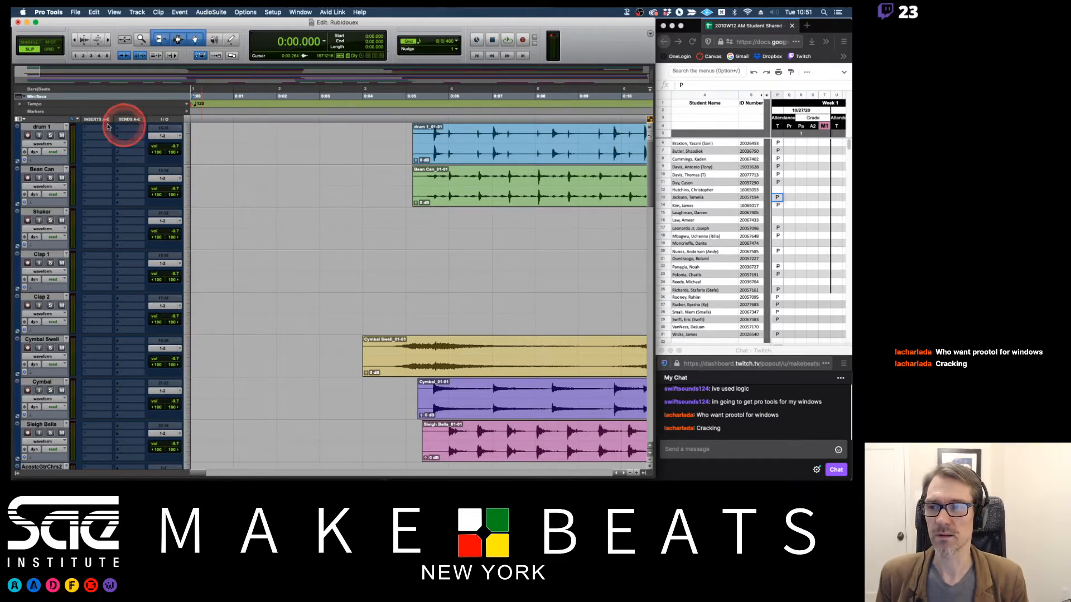
Step: Hide the Inserts A-E and Sends A-E columns, keeping I/O and Track Color enabled
{"action": "left_click", "coordinate": [20, 119]}
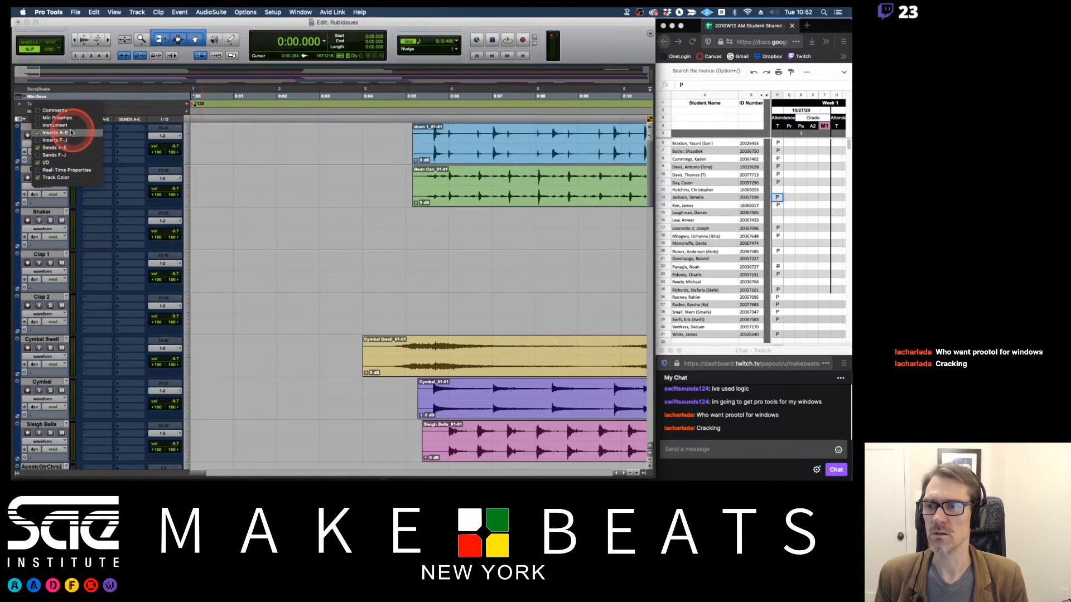
{"action": "left_click", "coordinate": [57, 147]}
{"action": "left_click", "coordinate": [56, 148]}
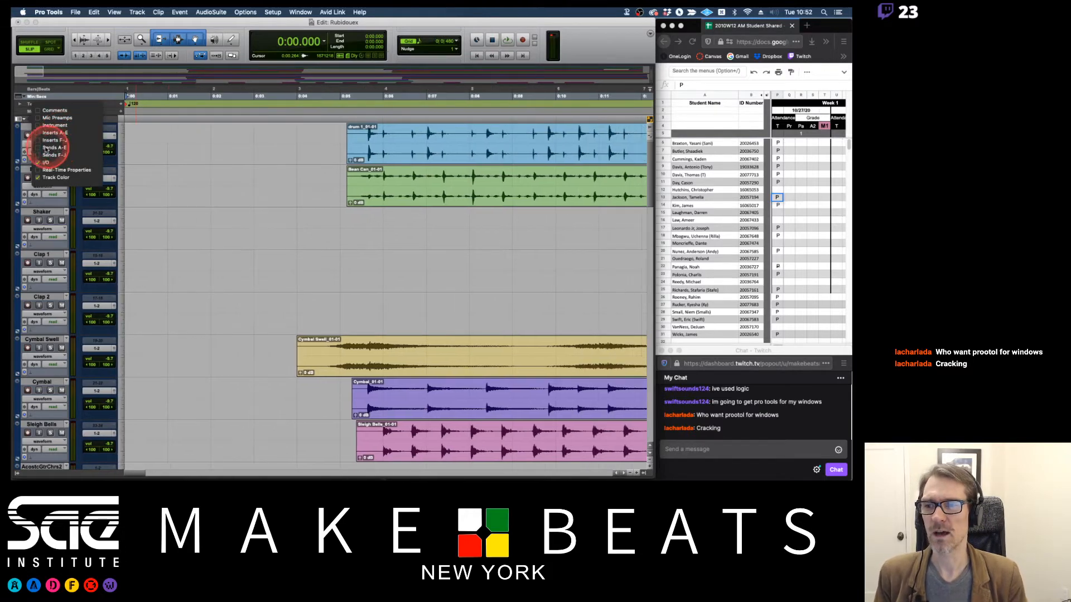
{"action": "left_click", "coordinate": [115, 148]}
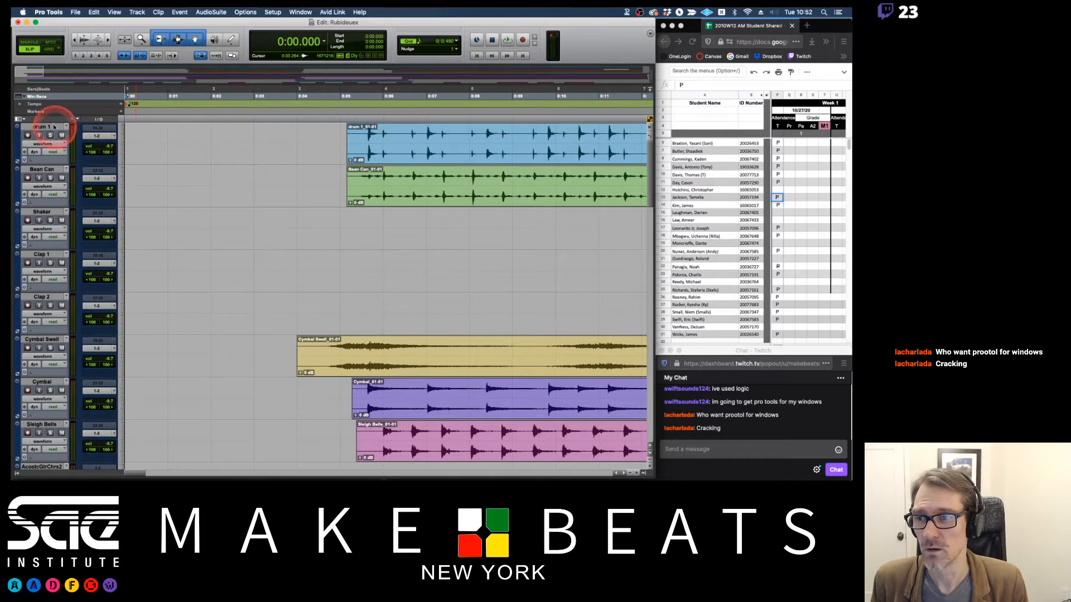
Step: Display the Inserts A-E and Sends A-E columns again beside the track controls
{"action": "left_click", "coordinate": [20, 119]}
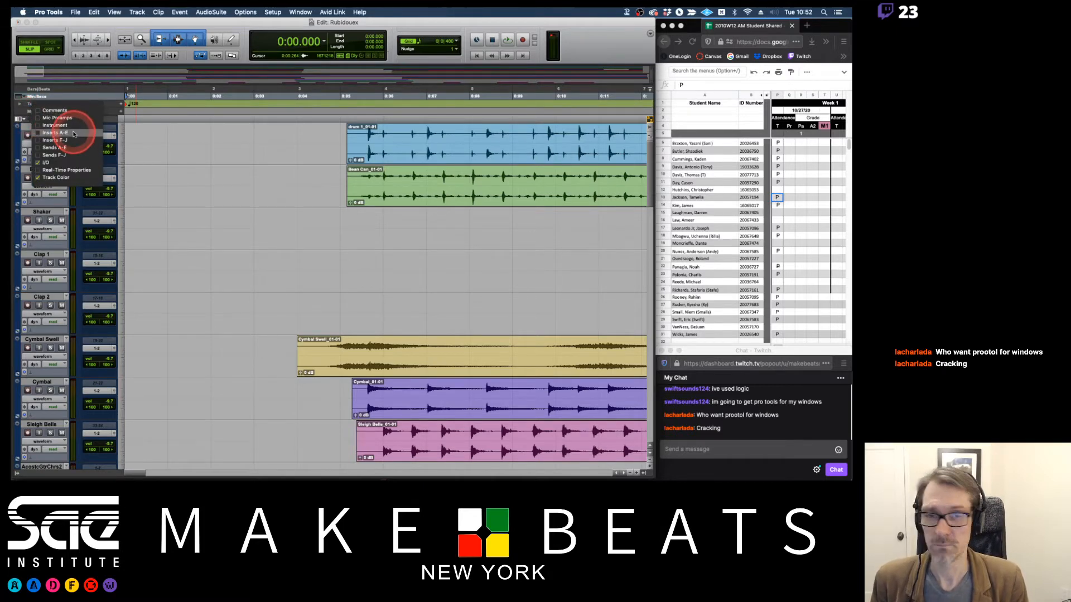
{"action": "left_click", "coordinate": [73, 134]}
{"action": "left_click", "coordinate": [54, 147]}
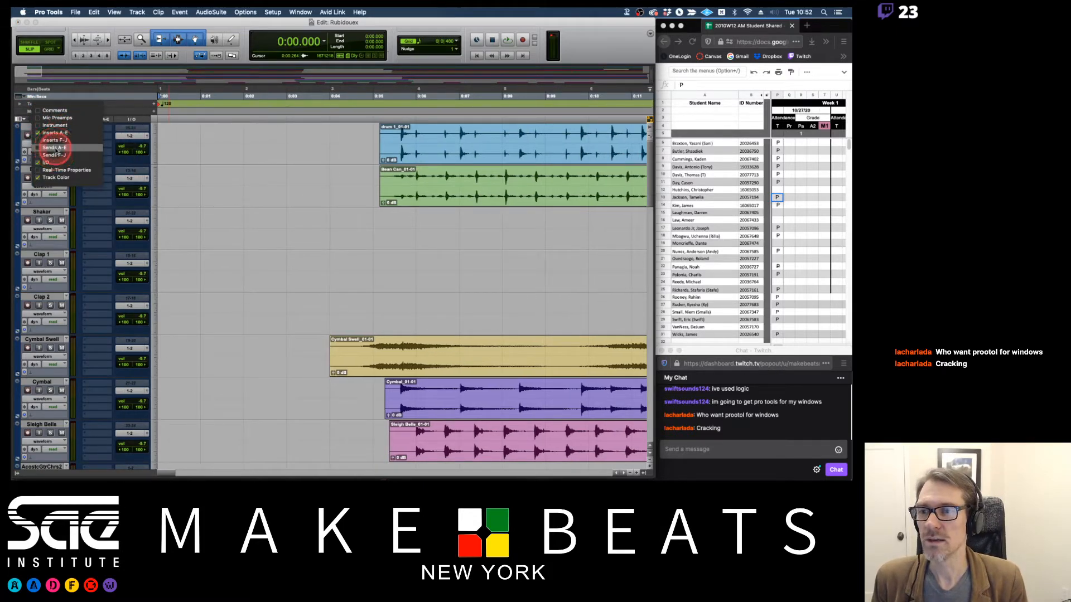
{"action": "left_click", "coordinate": [128, 148]}
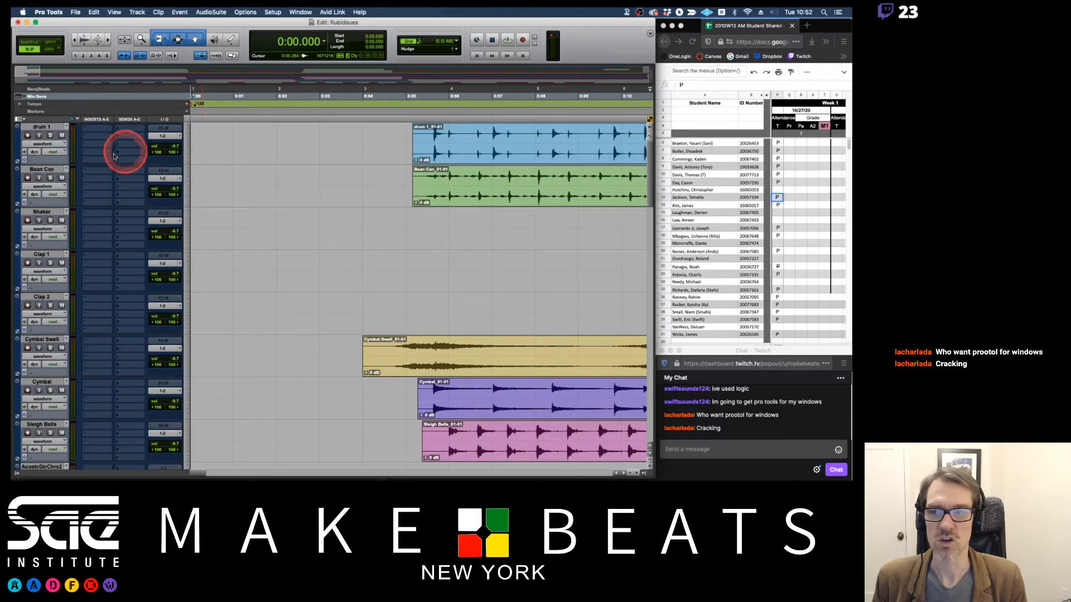
{"action": "left_click", "coordinate": [86, 138]}
{"action": "left_click", "coordinate": [119, 131]}
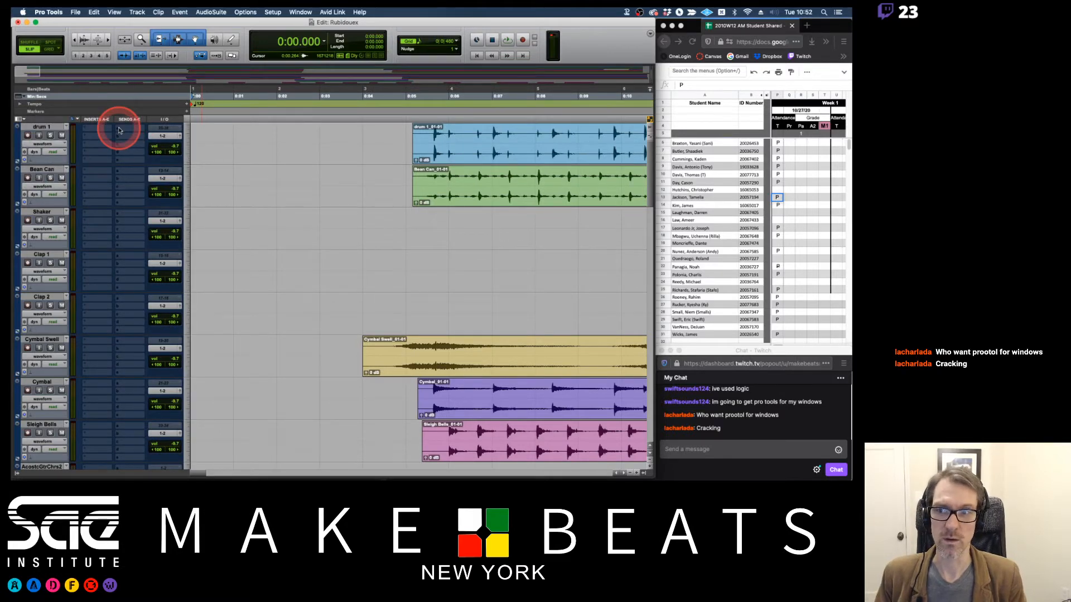
{"action": "left_click", "coordinate": [33, 131]}
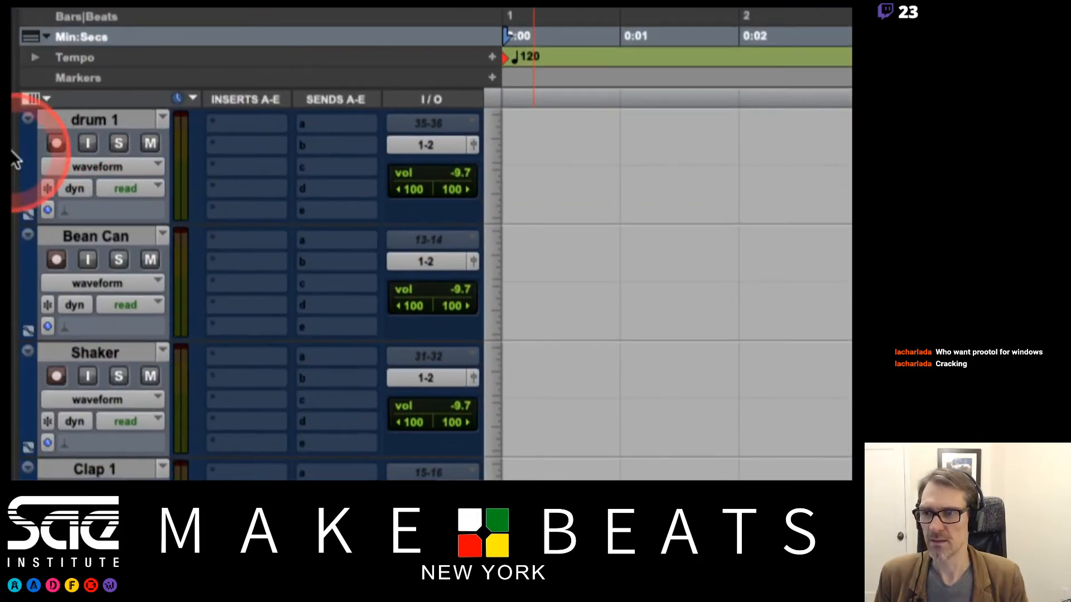
Step: Check the recommended Edit window views on the Pro Tools windows notes page in Preview, and return to Pro Tools
{"action": "left_click", "coordinate": [21, 118]}
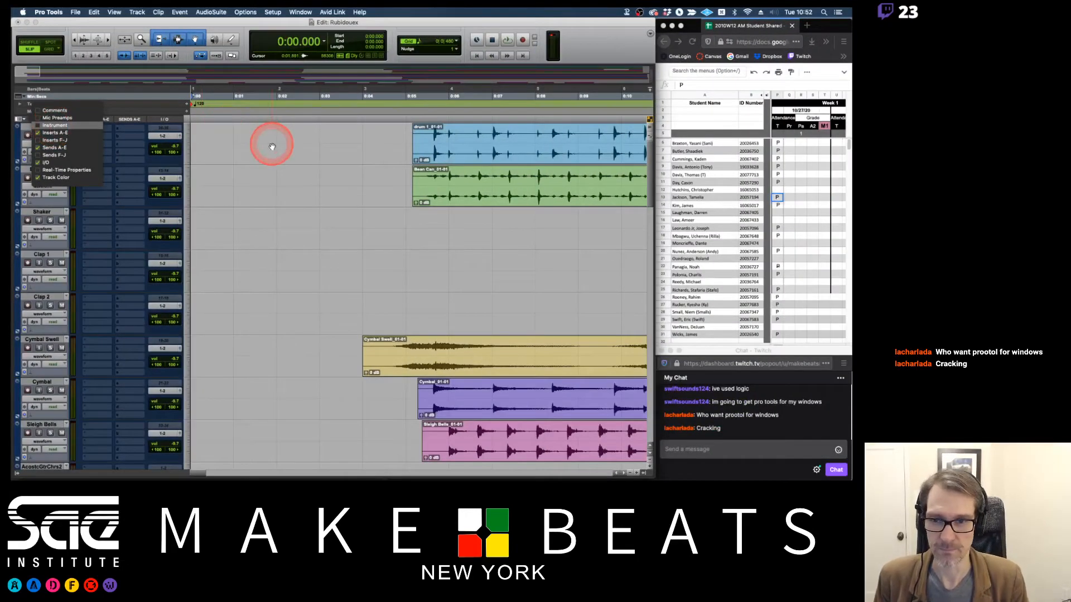
{"action": "key", "text": "super+Tab"}
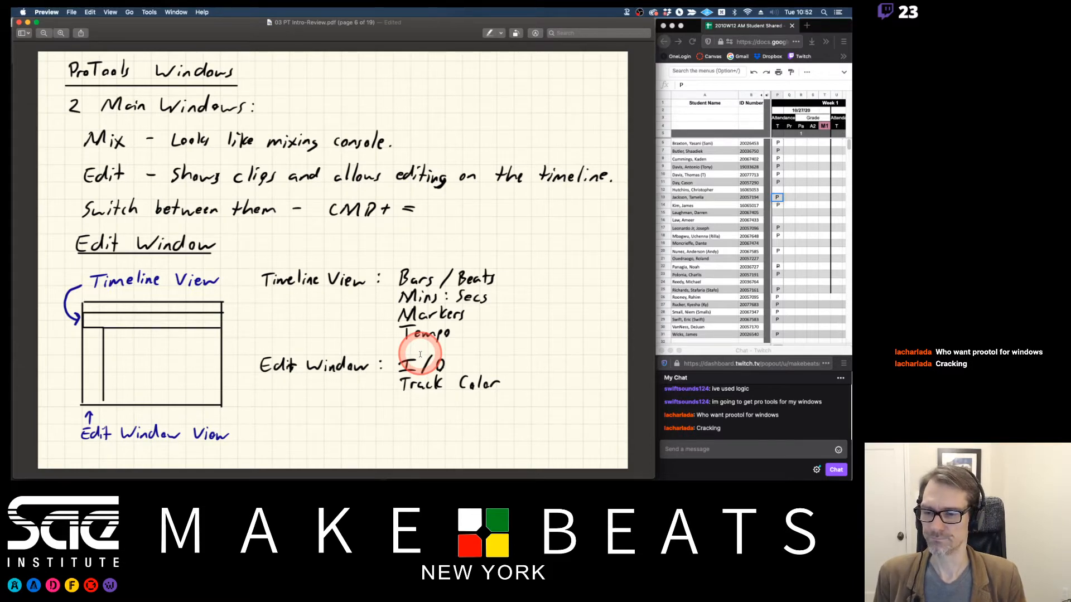
{"action": "key", "text": "super+Tab"}
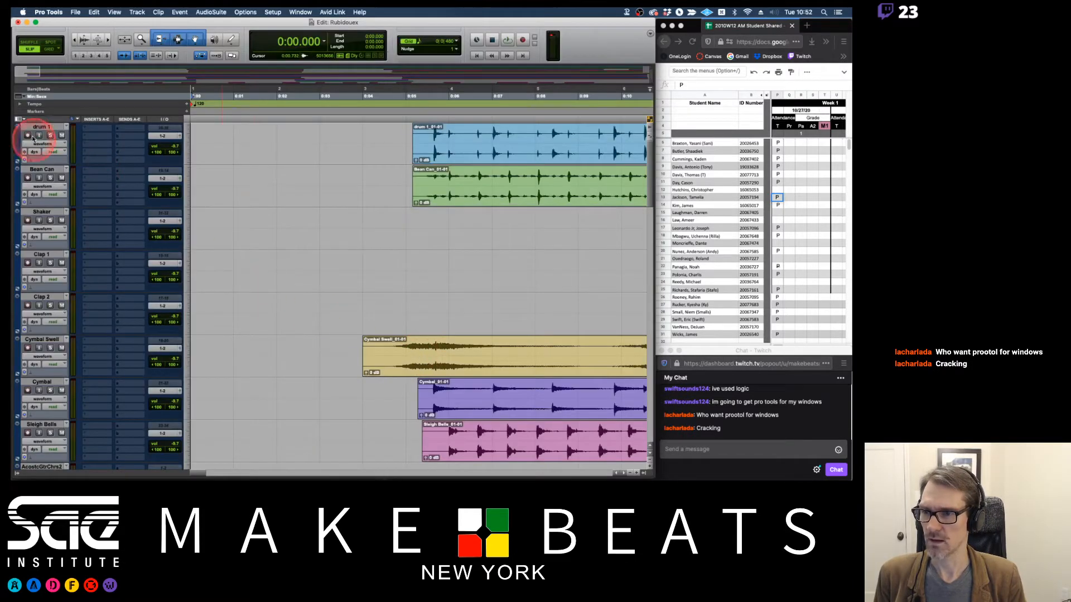
Step: Show the Real-Time Properties column briefly and hide it again
{"action": "left_click", "coordinate": [20, 119]}
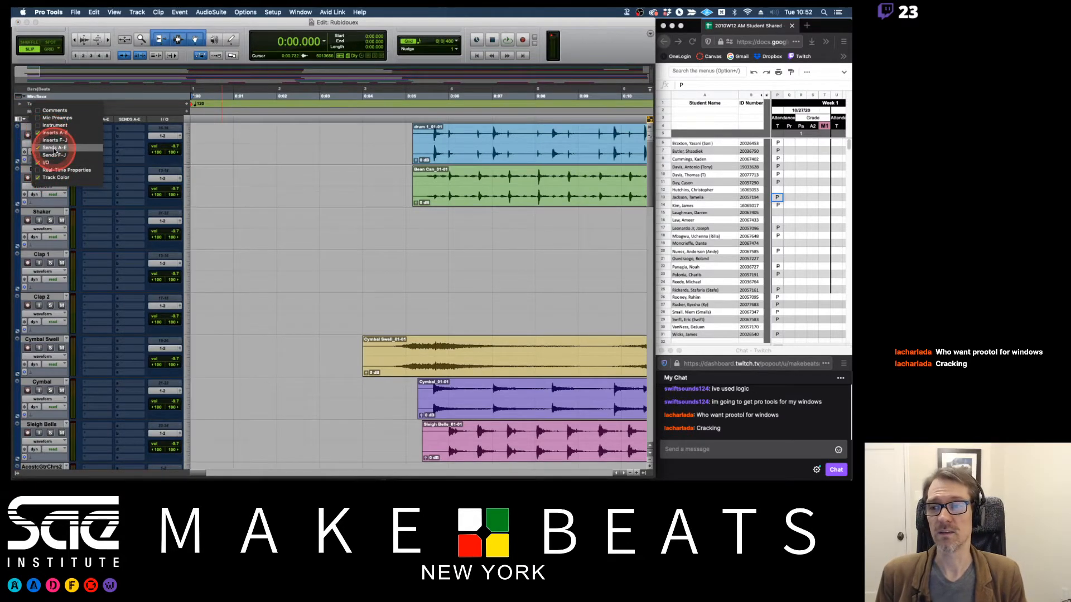
{"action": "left_click", "coordinate": [58, 170]}
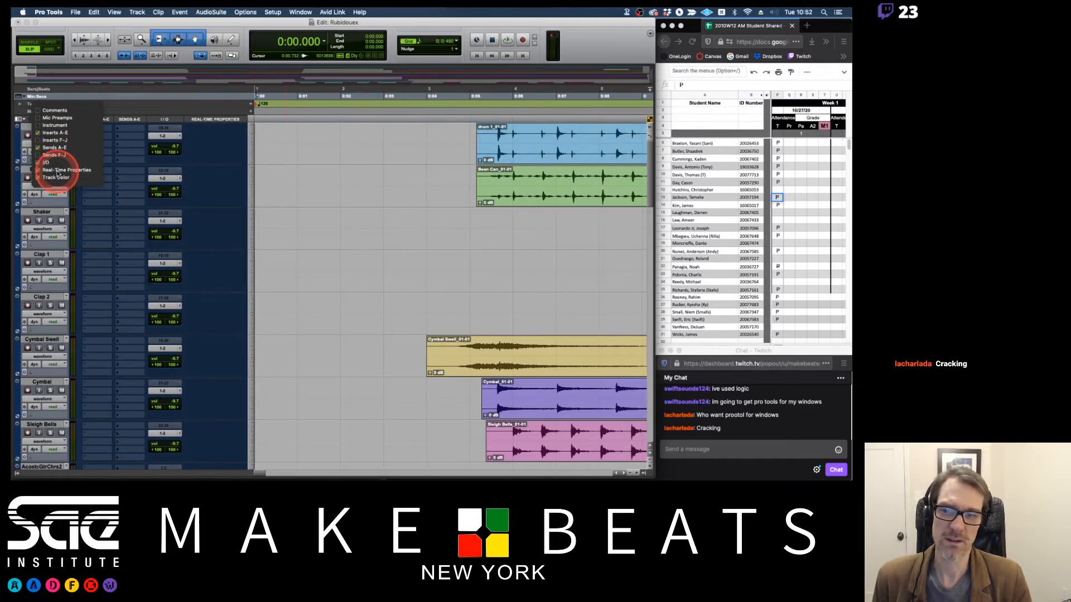
{"action": "left_click", "coordinate": [58, 171]}
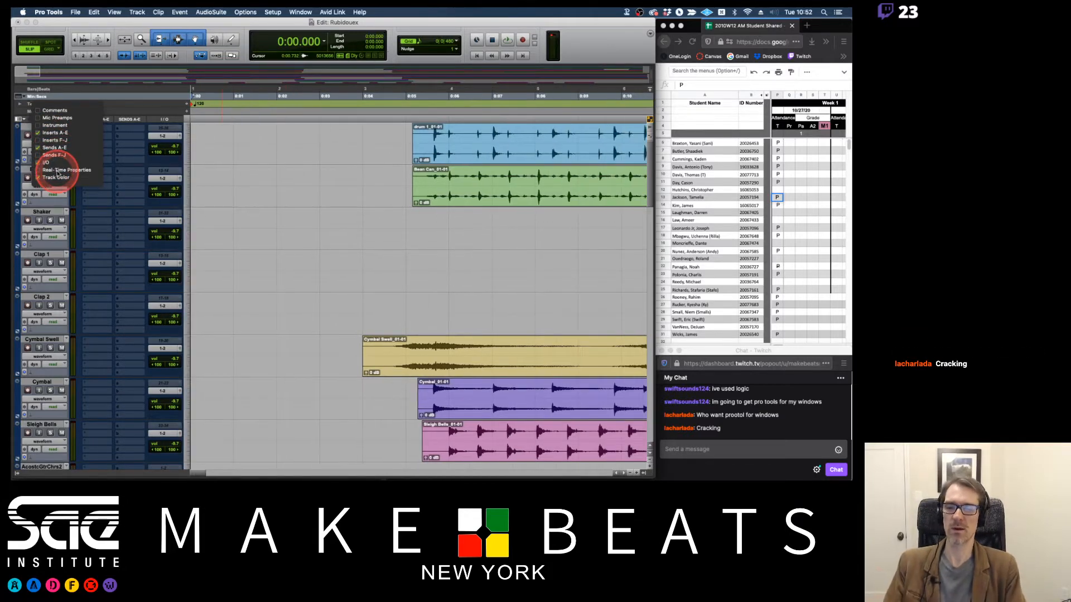
{"action": "left_click", "coordinate": [135, 159]}
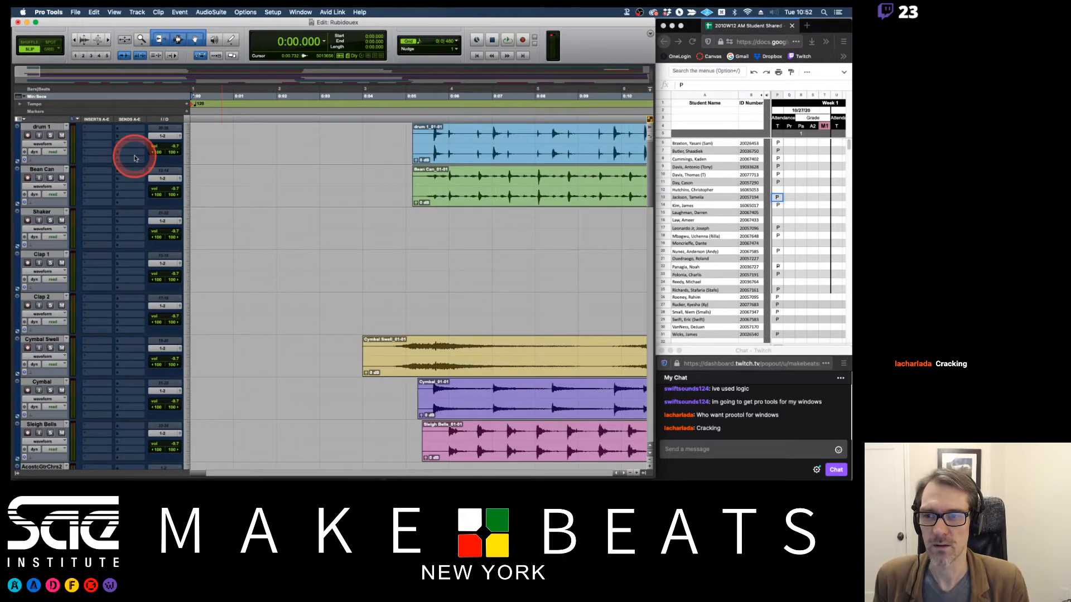
Step: Switch to Preview and review the PT Track Types and PT Track Symbols notes pages, returning to Track Types
{"action": "key", "text": "super+Tab"}
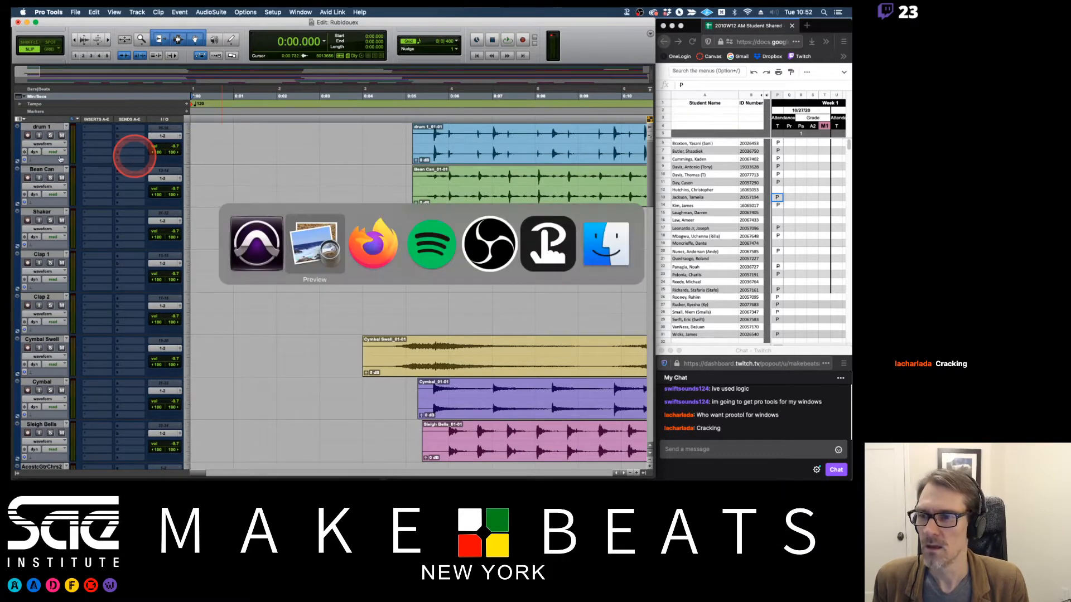
{"action": "left_click", "coordinate": [305, 234]}
{"action": "key", "text": "Down"}
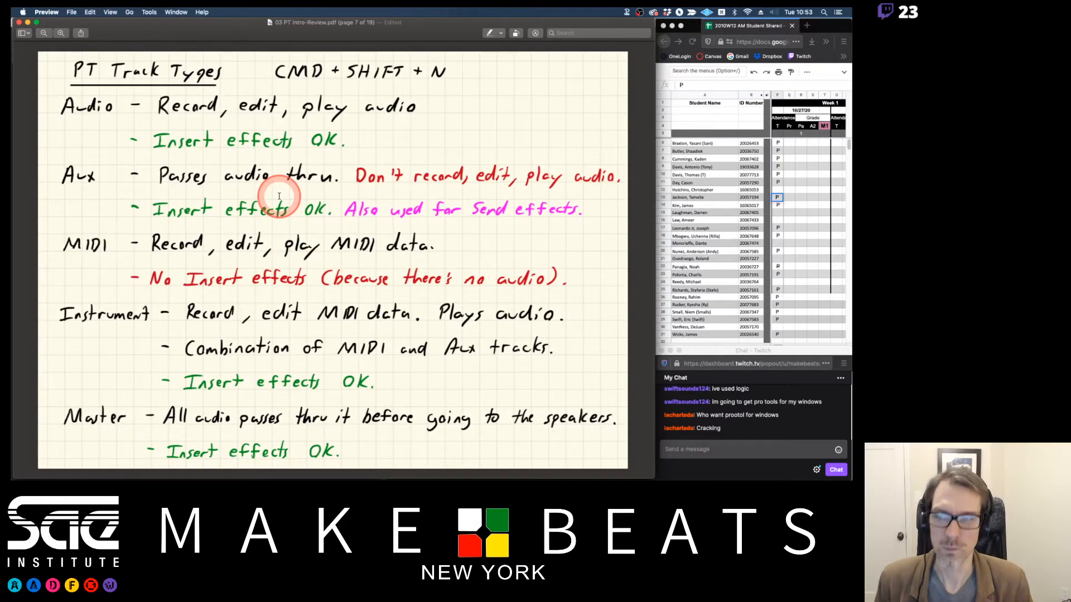
{"action": "key", "text": "Down"}
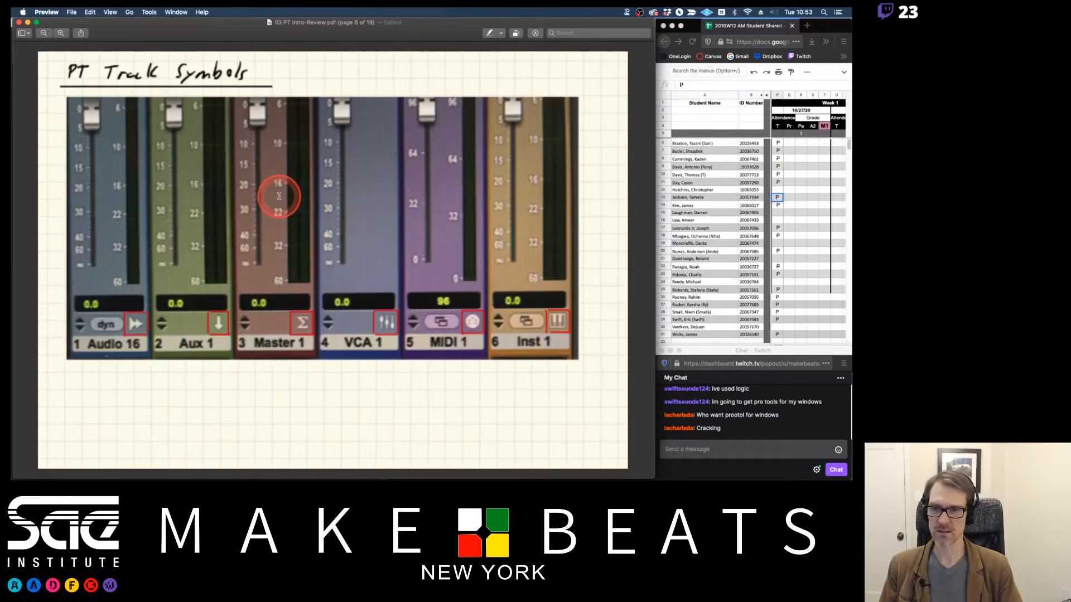
{"action": "key", "text": "Up"}
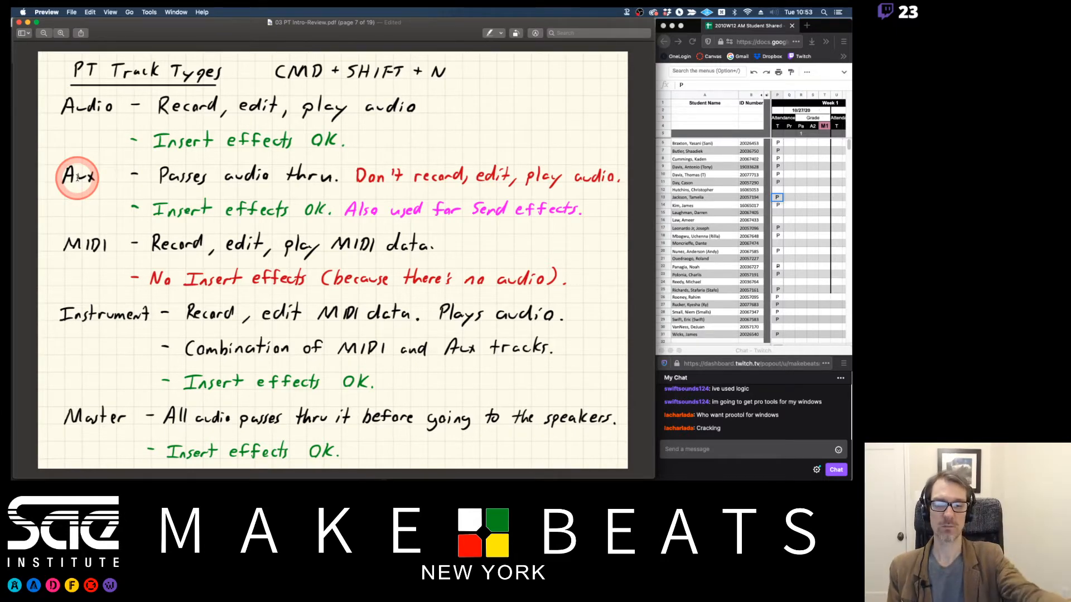
Step: Return to Pro Tools, switch to the Mix window and look through the channel strips up to the last chorus vocal
{"action": "key", "text": "super+Tab"}
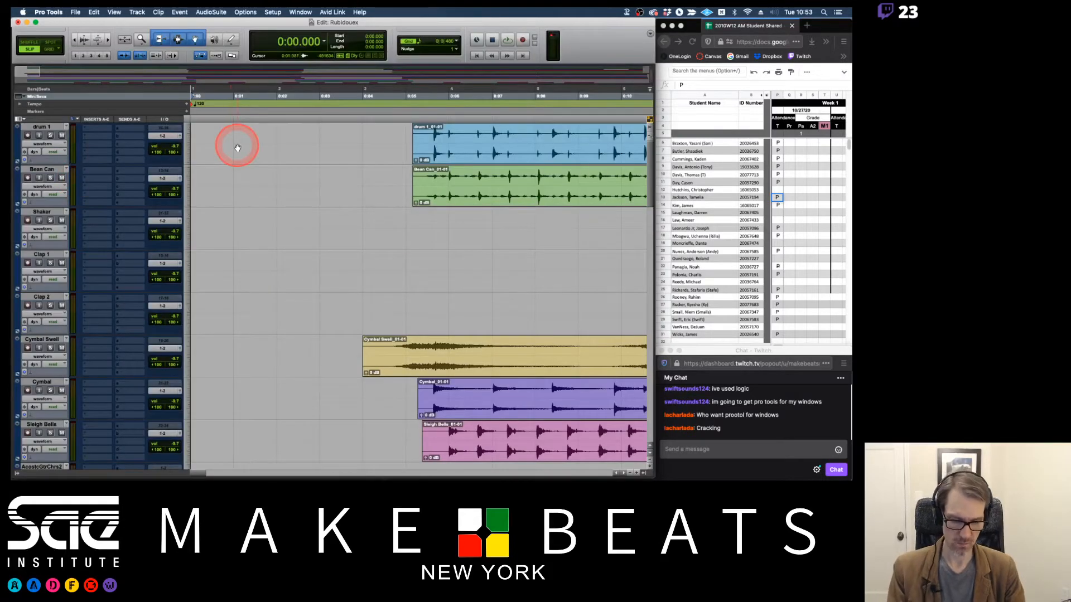
{"action": "key", "text": "super+equal"}
{"action": "scroll", "coordinate": [279, 303], "scroll_direction": "right", "scroll_amount": 10}
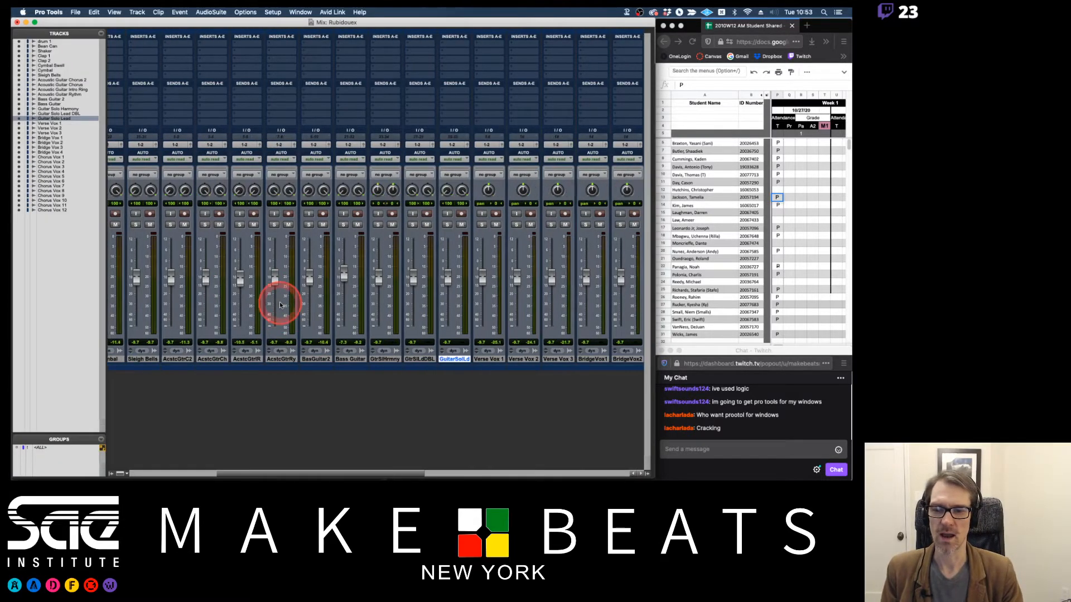
{"action": "scroll", "coordinate": [280, 303], "scroll_direction": "left", "scroll_amount": 10}
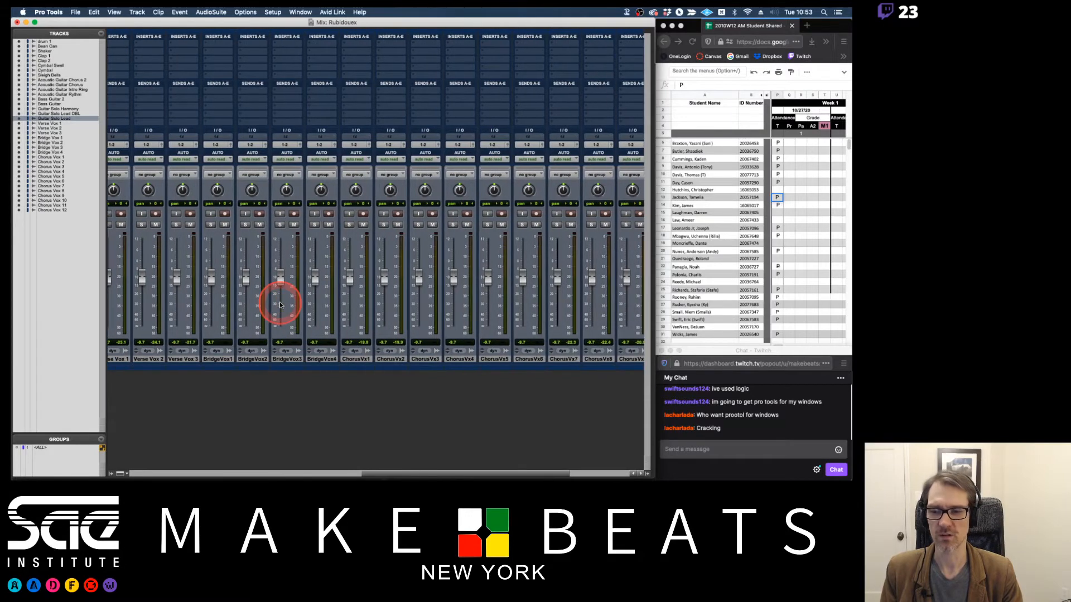
{"action": "scroll", "coordinate": [279, 302], "scroll_direction": "right", "scroll_amount": 10}
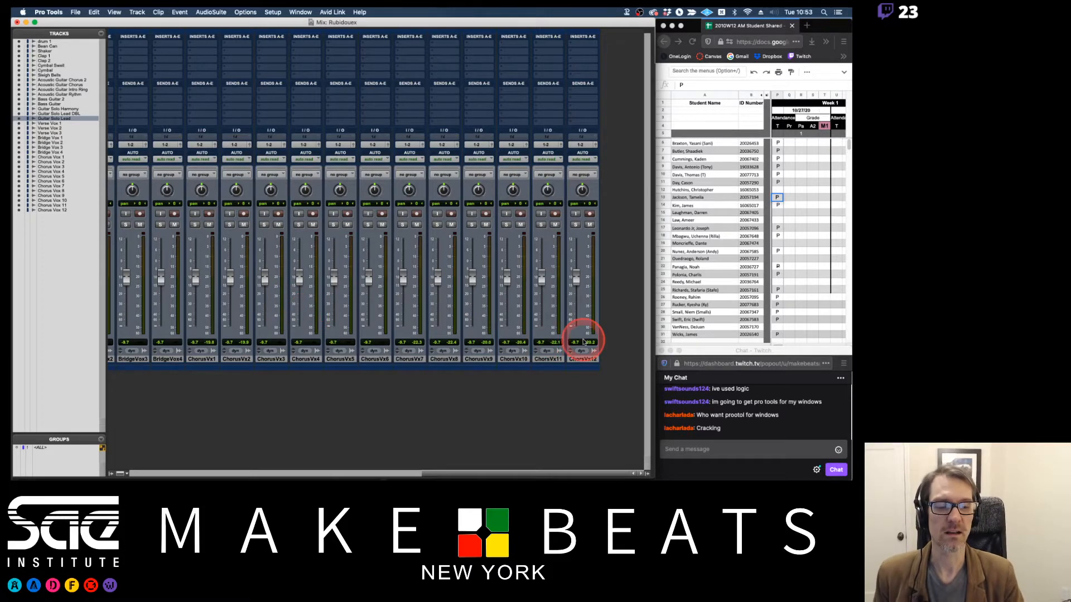
Step: Select several tracks one at a time from the Tracks list and channel names, including Chorus Vox 12, ending on Chorus Vox 2
{"action": "left_click", "coordinate": [591, 360]}
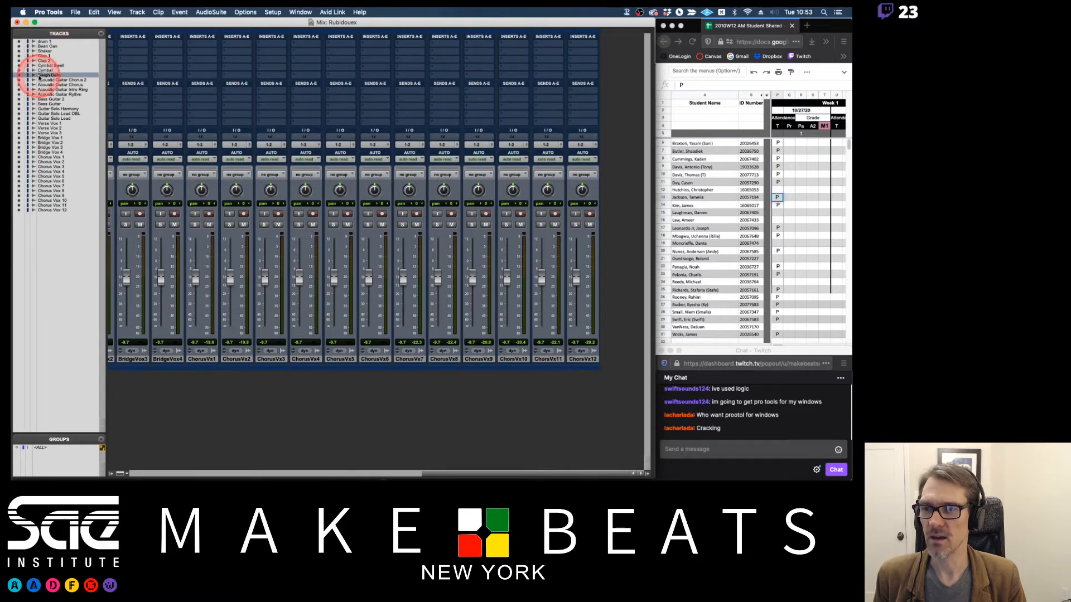
{"action": "left_click", "coordinate": [49, 110]}
{"action": "left_click", "coordinate": [48, 156]}
{"action": "left_click", "coordinate": [56, 210]}
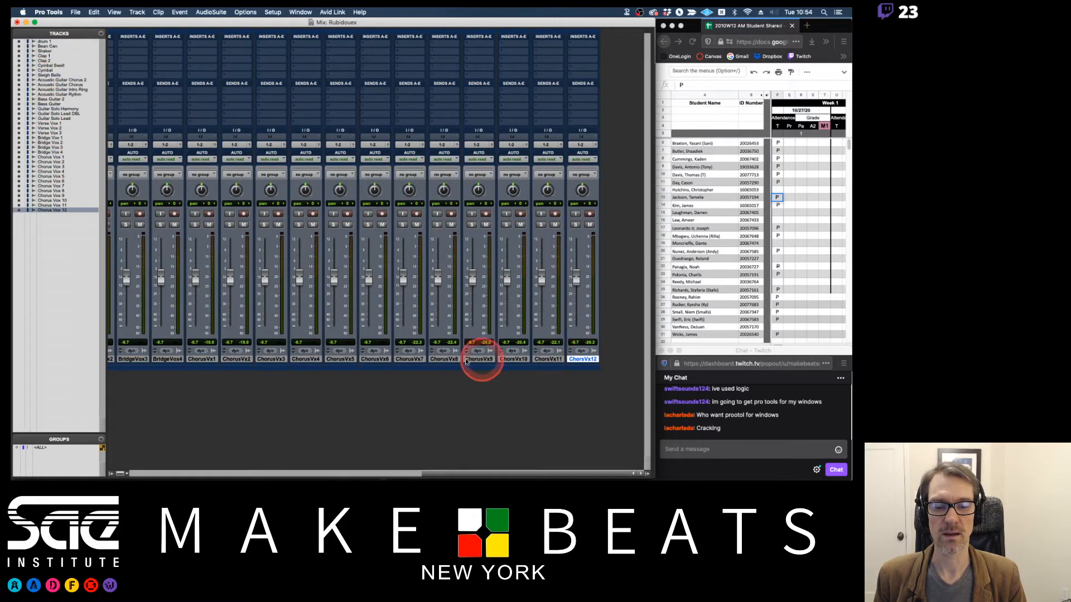
{"action": "left_click", "coordinate": [408, 361]}
{"action": "left_click", "coordinate": [226, 359]}
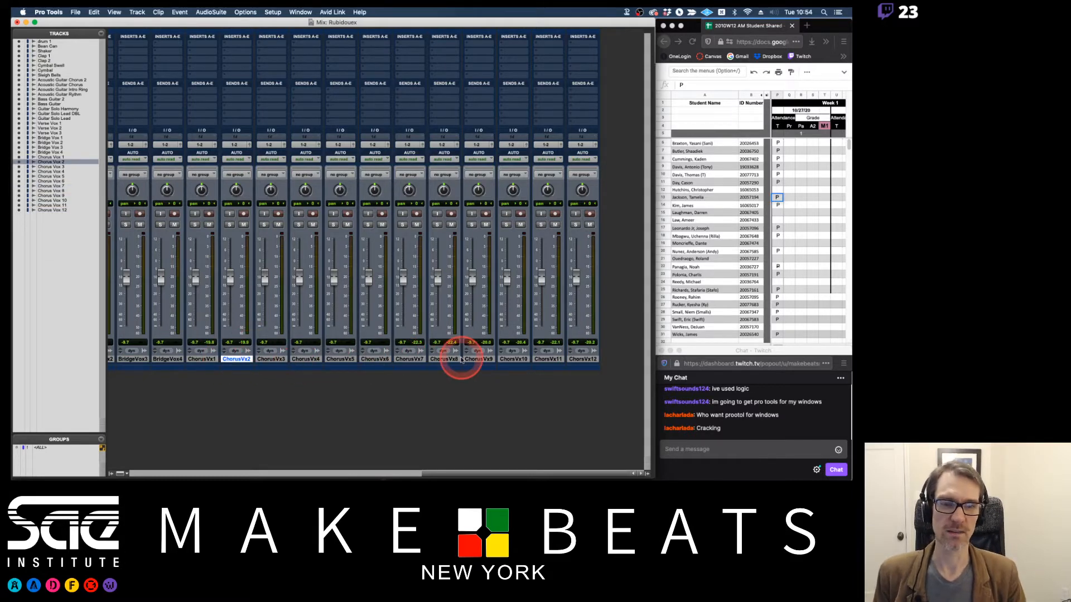
Step: Select the Chorus Vox 12 track, open the New Tracks dialog and move it so all its settings are readable
{"action": "left_click", "coordinate": [586, 361]}
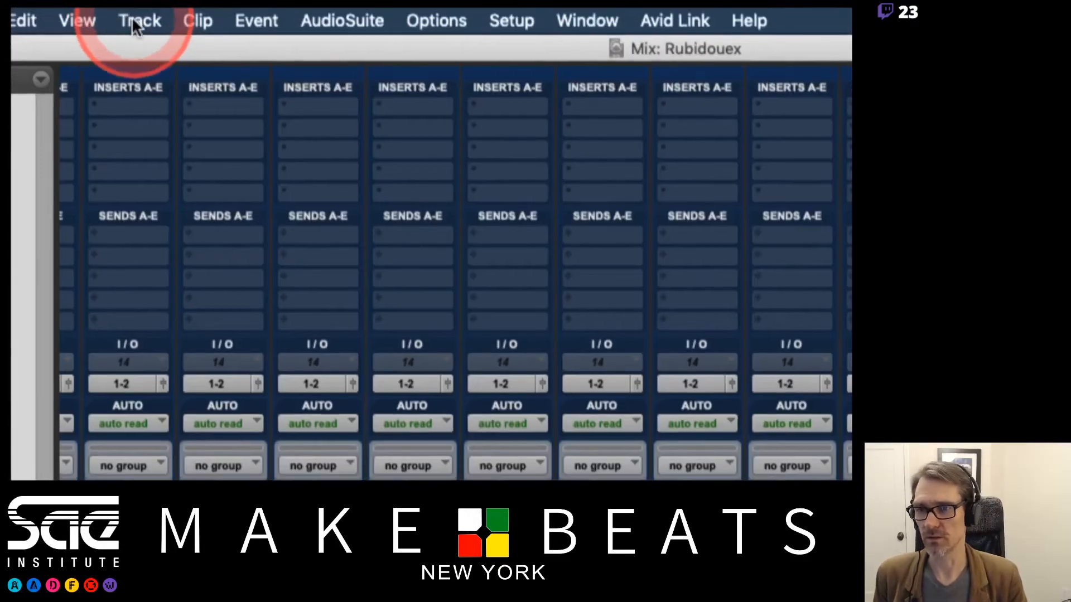
{"action": "left_click", "coordinate": [132, 19]}
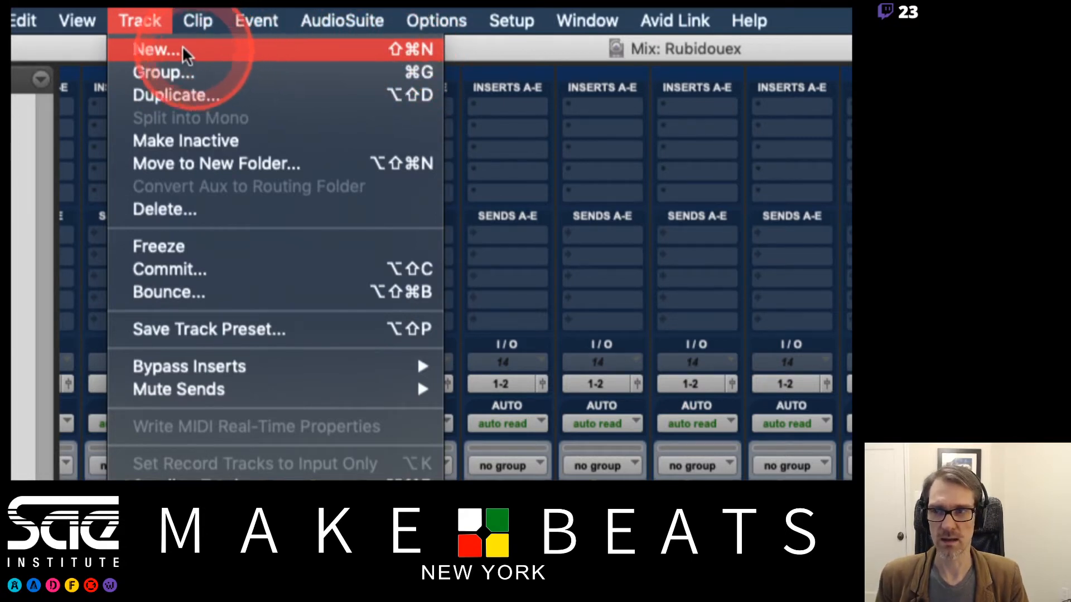
{"action": "left_click", "coordinate": [159, 24]}
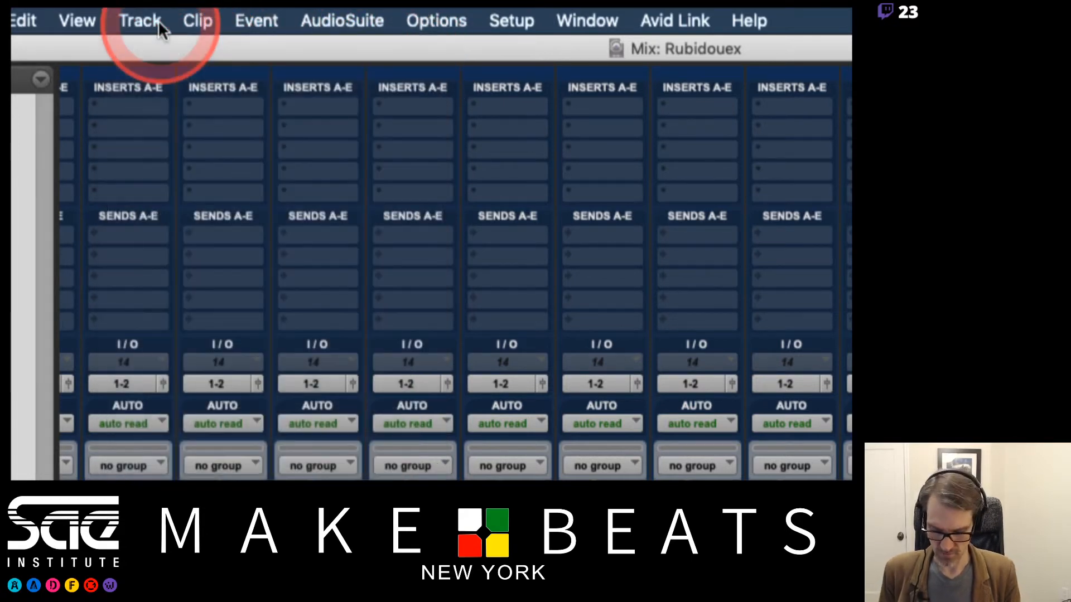
{"action": "key", "text": "super+shift+n"}
{"action": "left_click", "coordinate": [596, 416]}
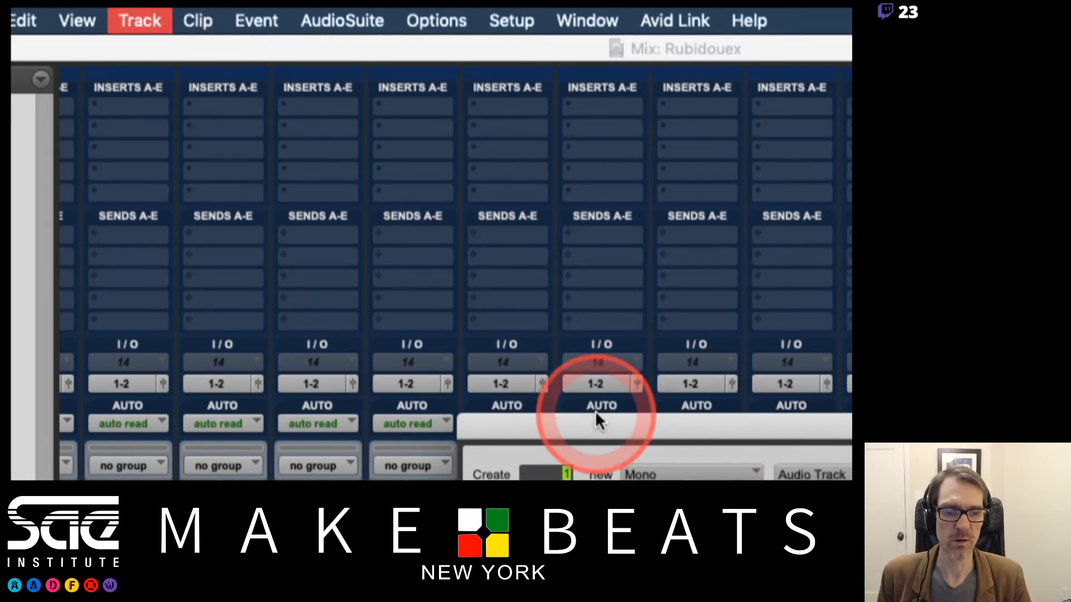
{"action": "left_click_drag", "start_coordinate": [598, 421], "coordinate": [148, 98]}
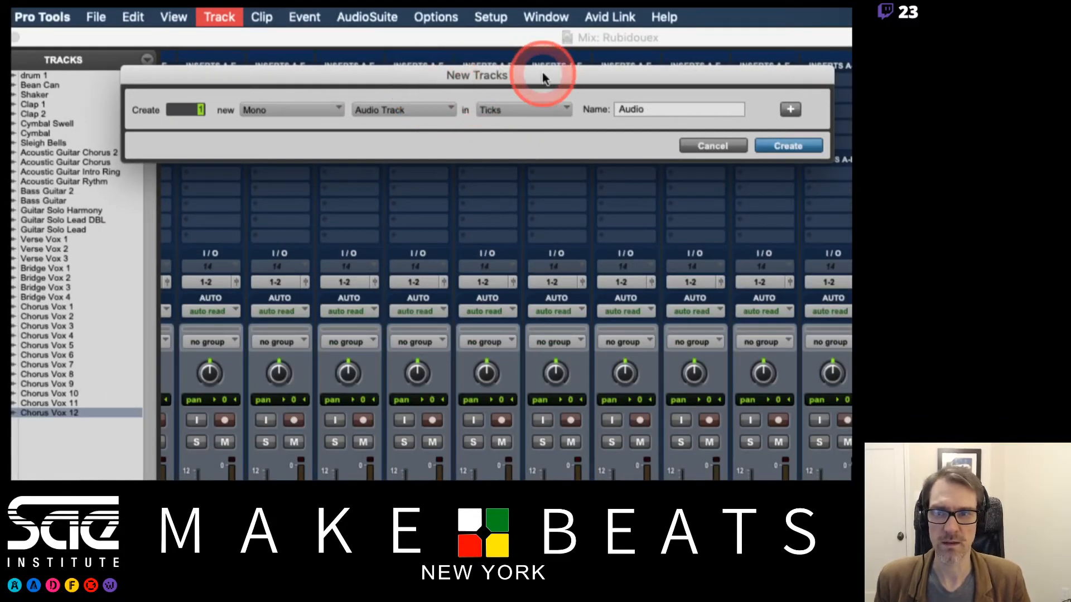
{"action": "left_click_drag", "start_coordinate": [543, 71], "coordinate": [552, 99]}
{"action": "left_click_drag", "start_coordinate": [742, 112], "coordinate": [921, 116]}
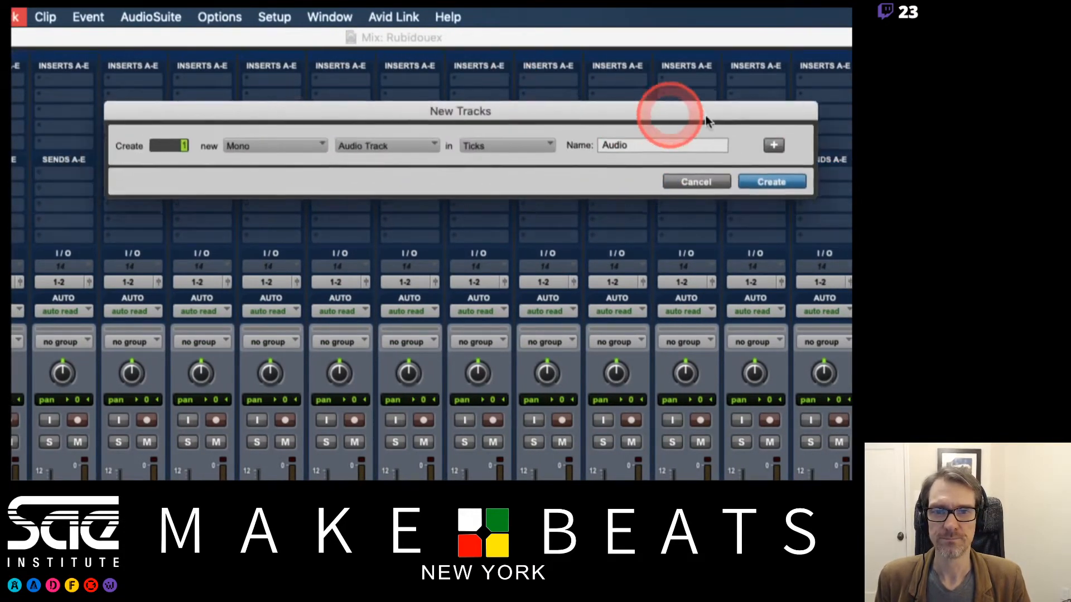
{"action": "left_click_drag", "start_coordinate": [705, 115], "coordinate": [656, 120]}
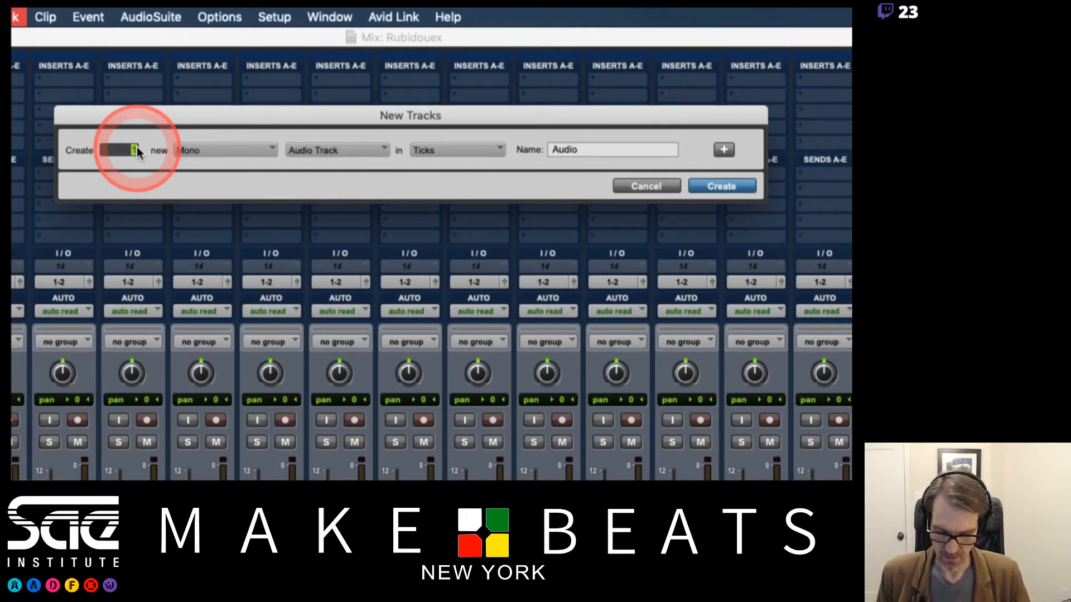
Step: Try a different track count and set the new track's format to Stereo
{"action": "type", "text": "5"}
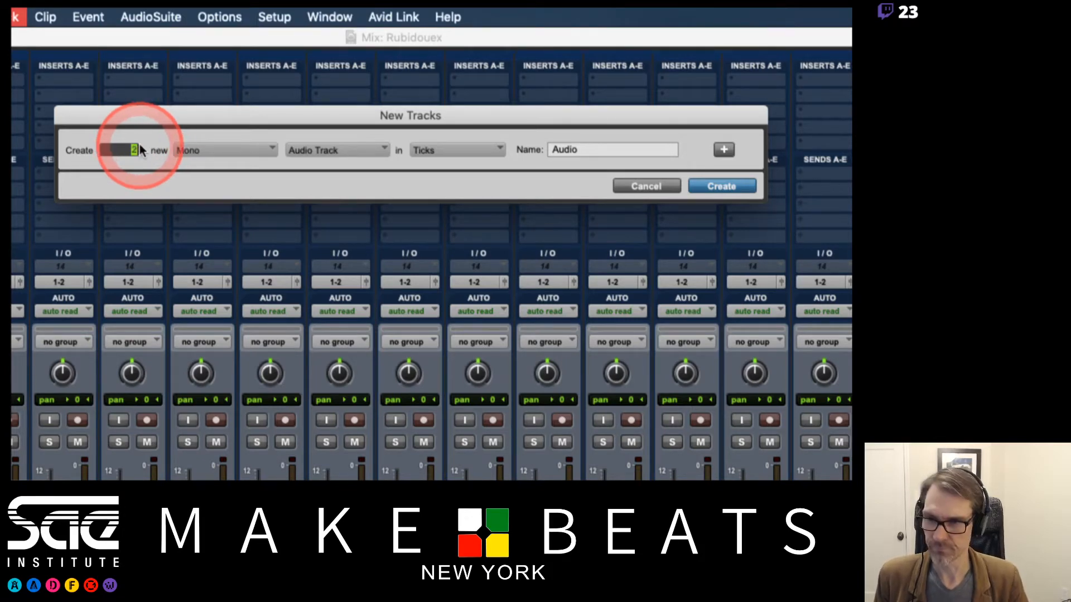
{"action": "left_click", "coordinate": [210, 148]}
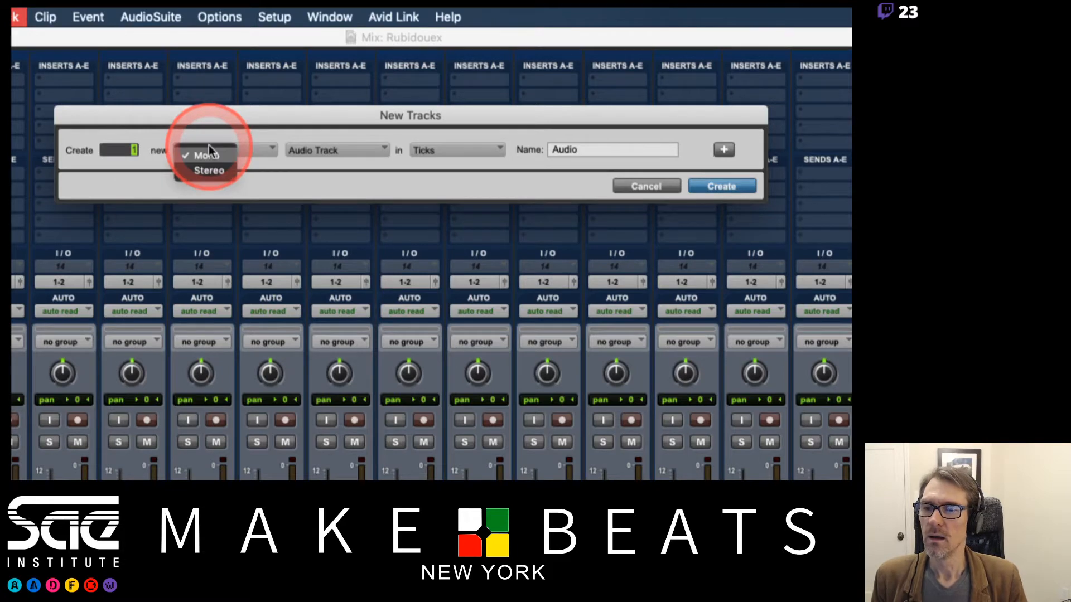
{"action": "left_click", "coordinate": [221, 172]}
Step: Review the available track types, the Avid track presets, the Samples and Ticks timebases, and the name field for the new track
{"action": "left_click", "coordinate": [351, 149]}
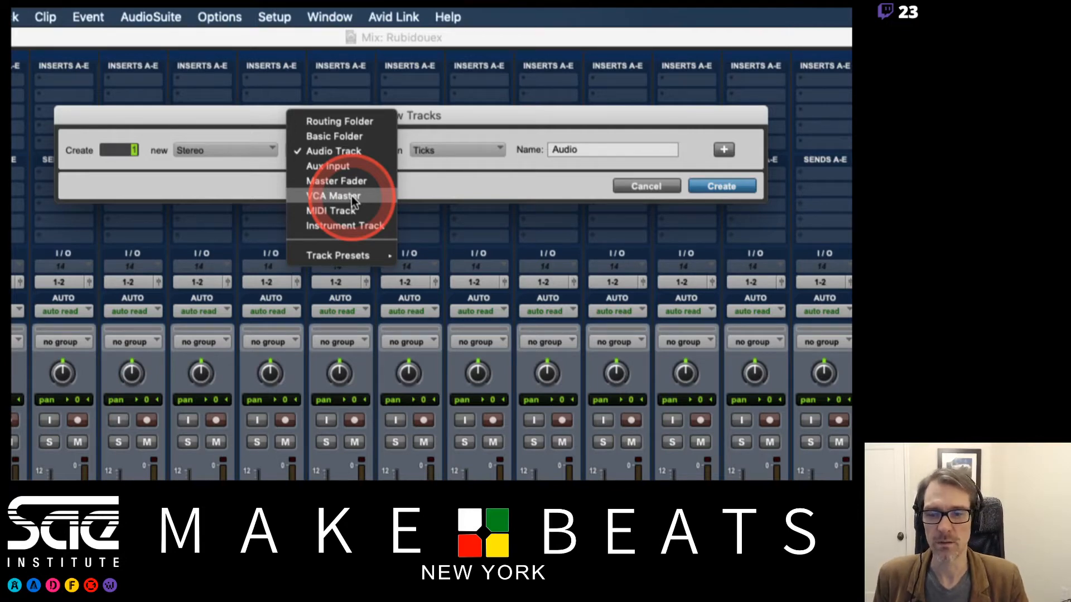
{"action": "mouse_move", "coordinate": [387, 257]}
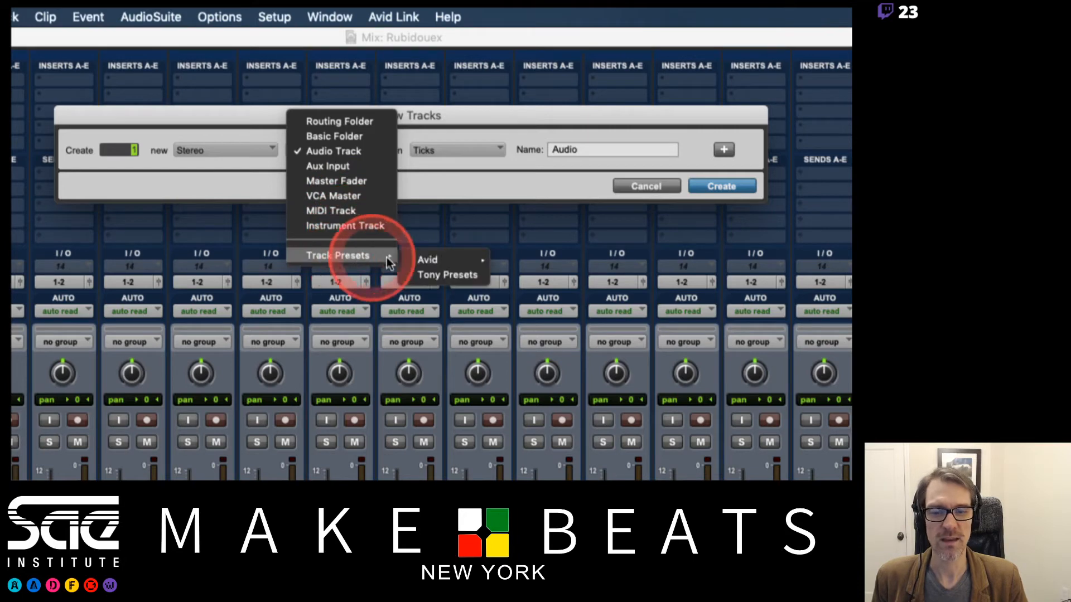
{"action": "mouse_move", "coordinate": [440, 261]}
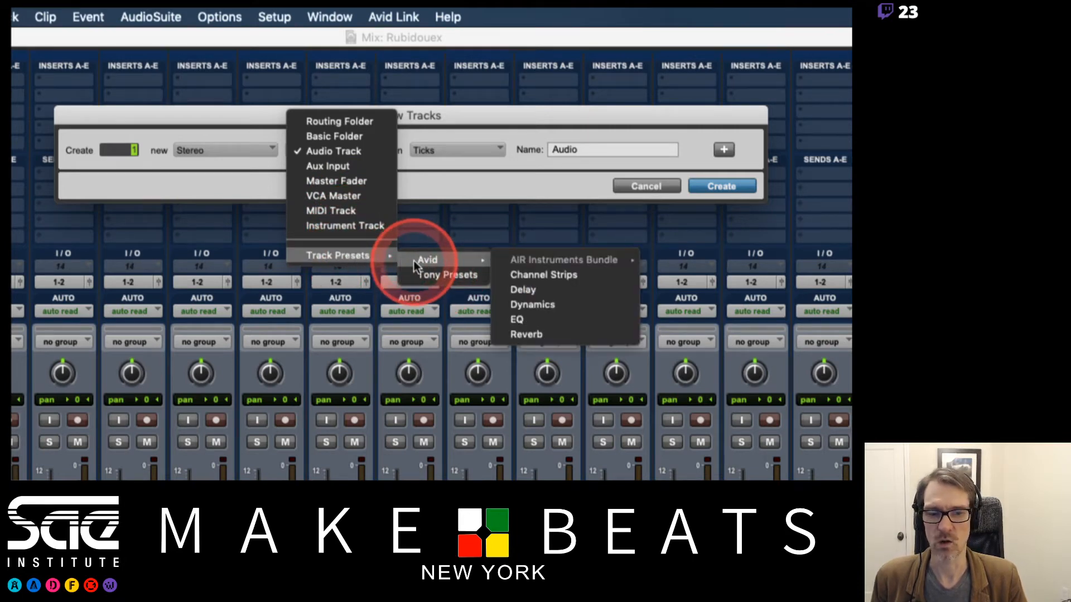
{"action": "left_click", "coordinate": [410, 163]}
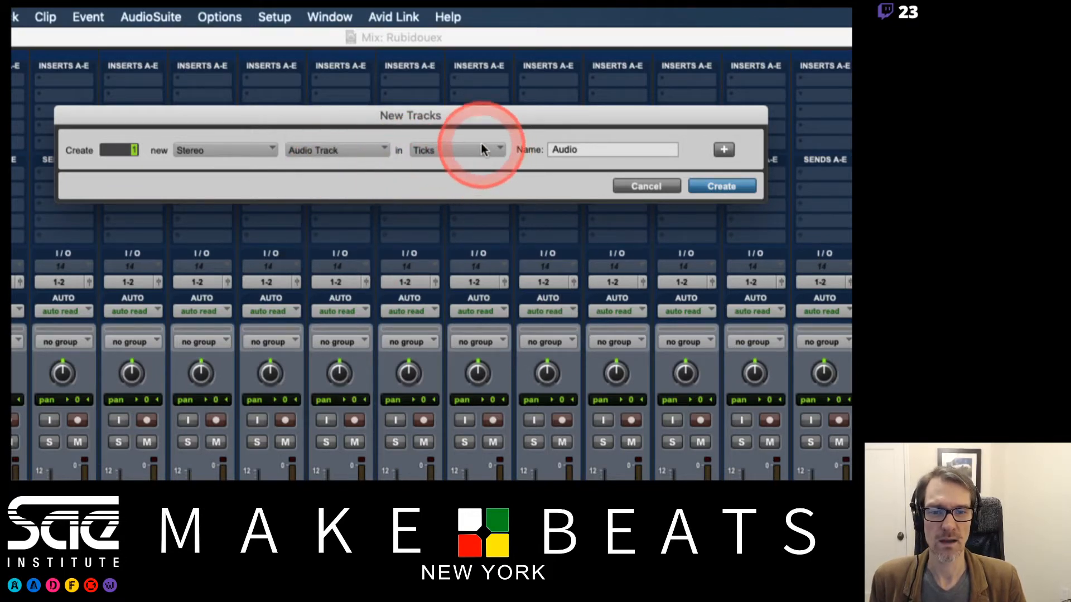
{"action": "left_click", "coordinate": [464, 152]}
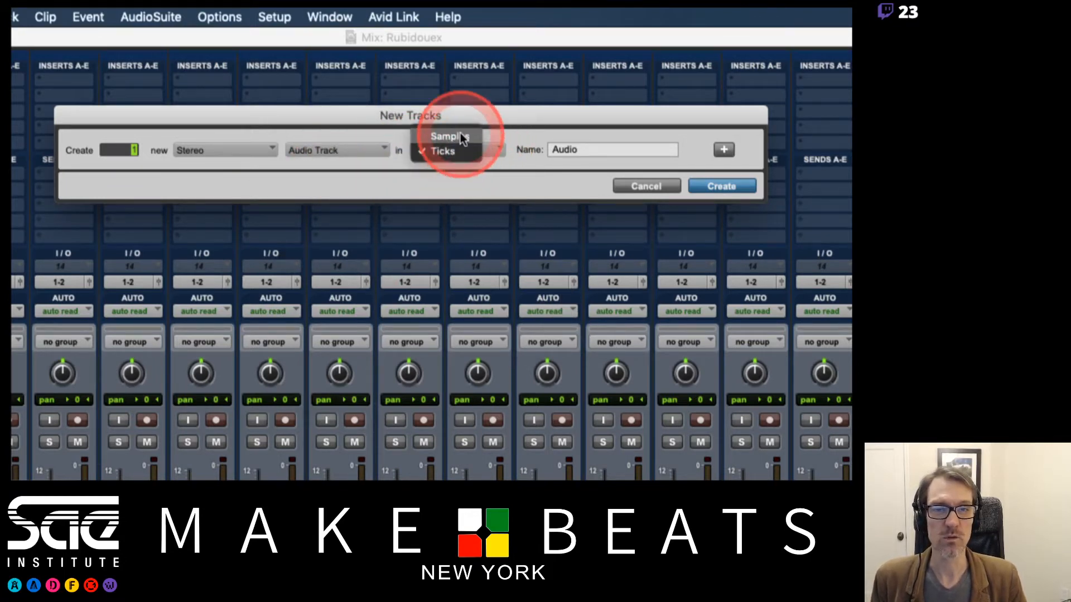
{"action": "left_click", "coordinate": [499, 135]}
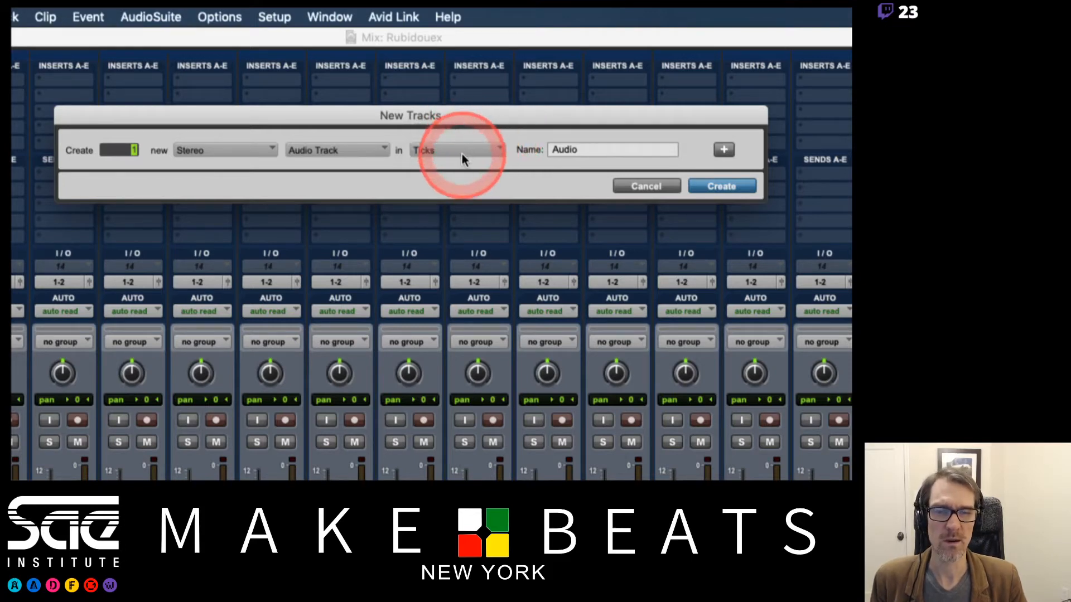
{"action": "double_click", "coordinate": [565, 149]}
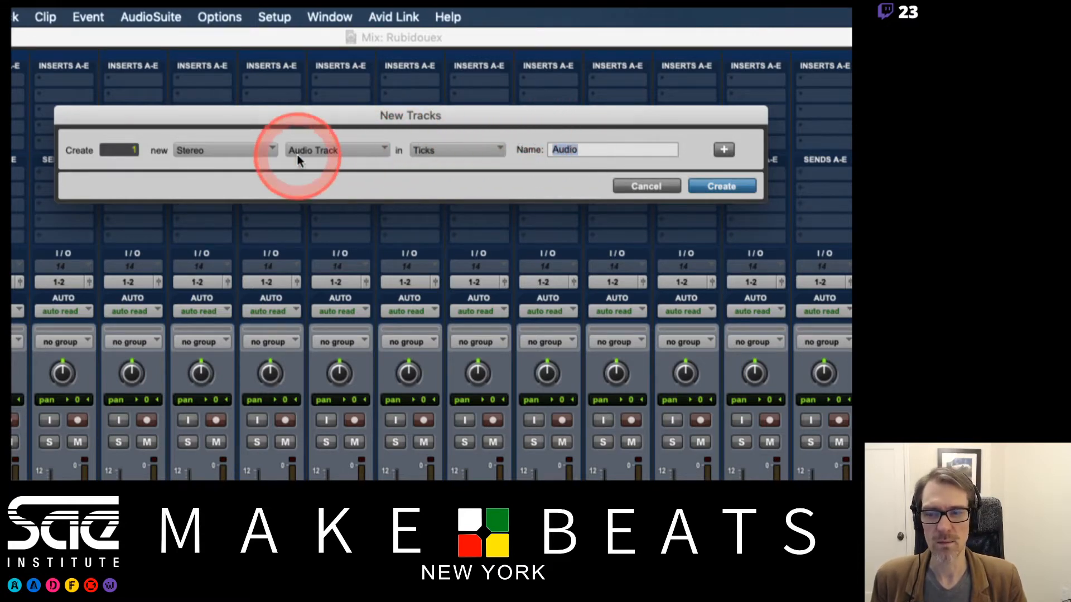
Step: Switch the new track's format to Mono and back to Stereo
{"action": "left_click", "coordinate": [199, 152]}
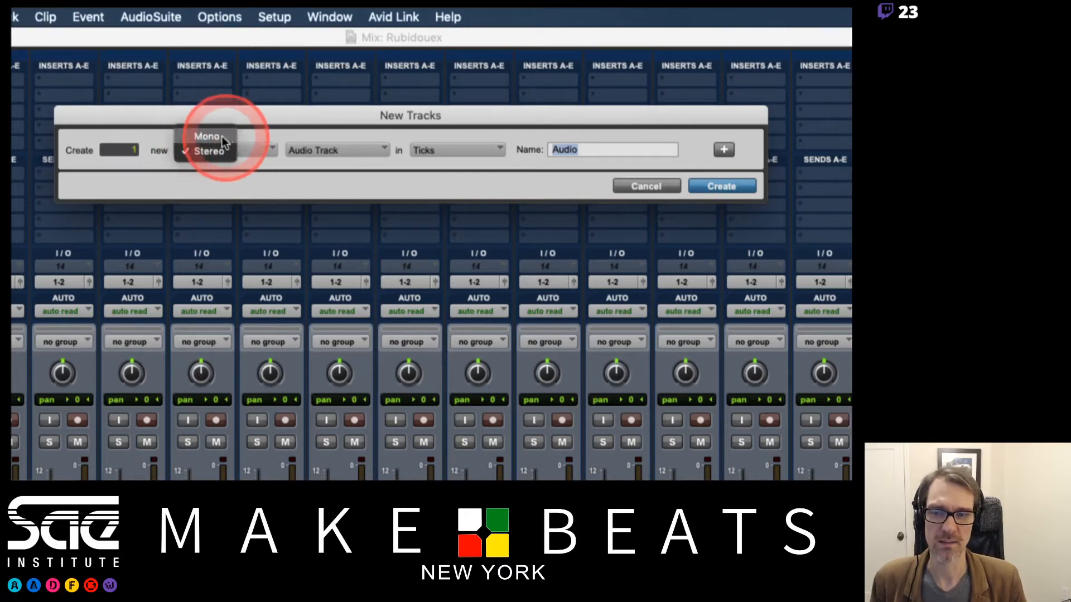
{"action": "left_click", "coordinate": [215, 136]}
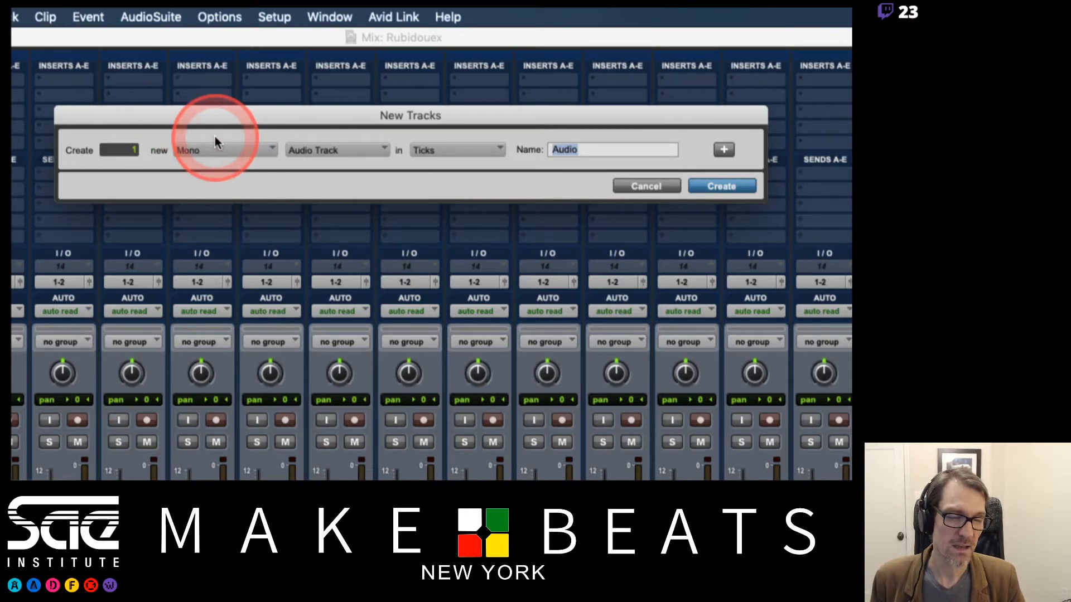
{"action": "left_click", "coordinate": [222, 149]}
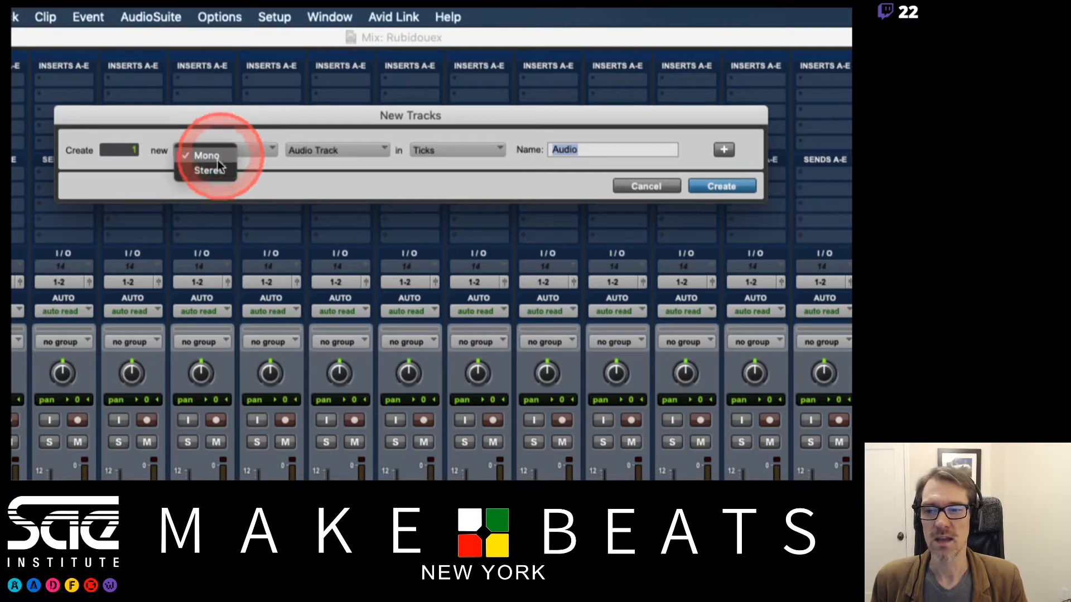
{"action": "left_click", "coordinate": [215, 171]}
Step: Try the Instrument Track type and the Aux Input type for the new stereo track
{"action": "left_click", "coordinate": [305, 149]}
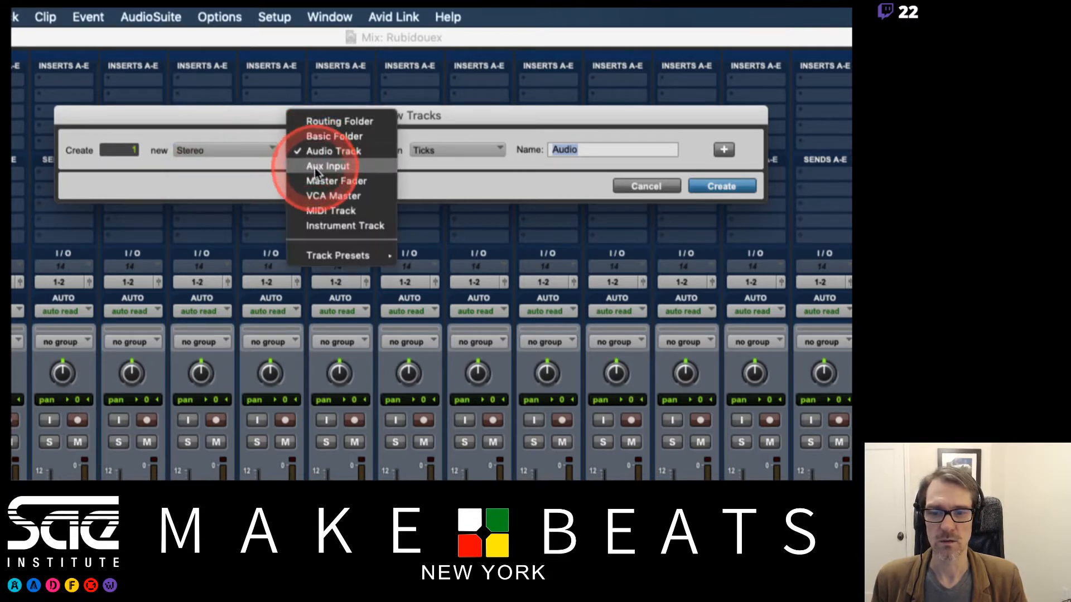
{"action": "left_click", "coordinate": [313, 226]}
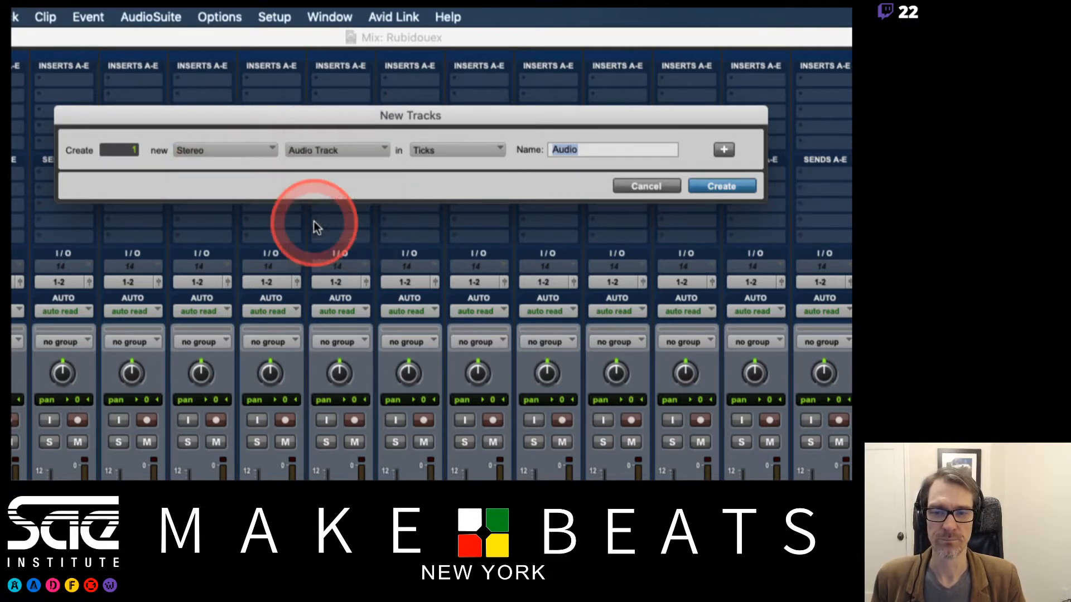
{"action": "left_click", "coordinate": [330, 148]}
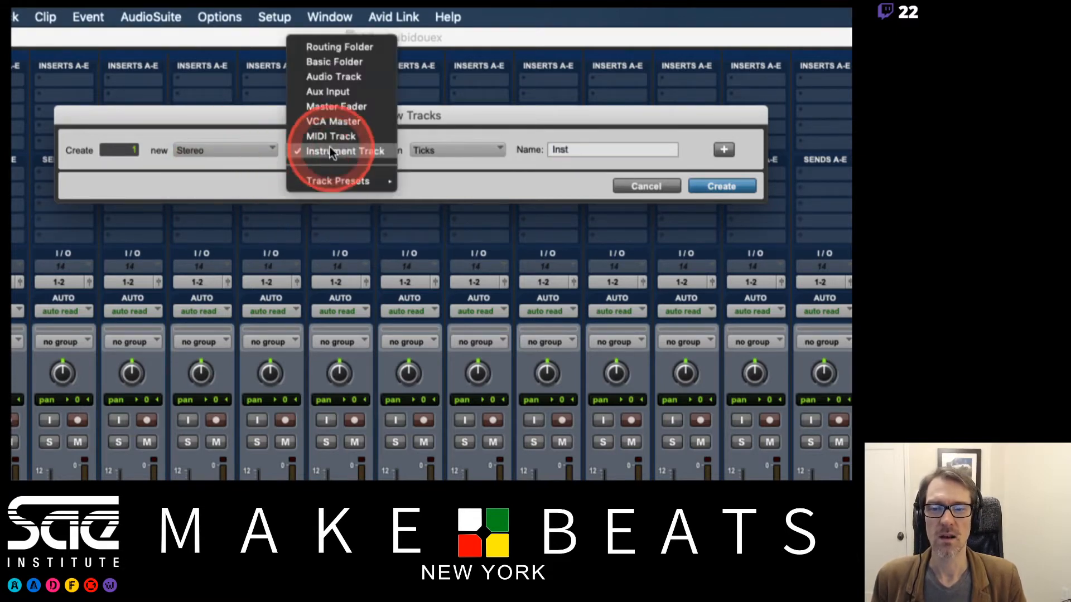
{"action": "left_click", "coordinate": [333, 93]}
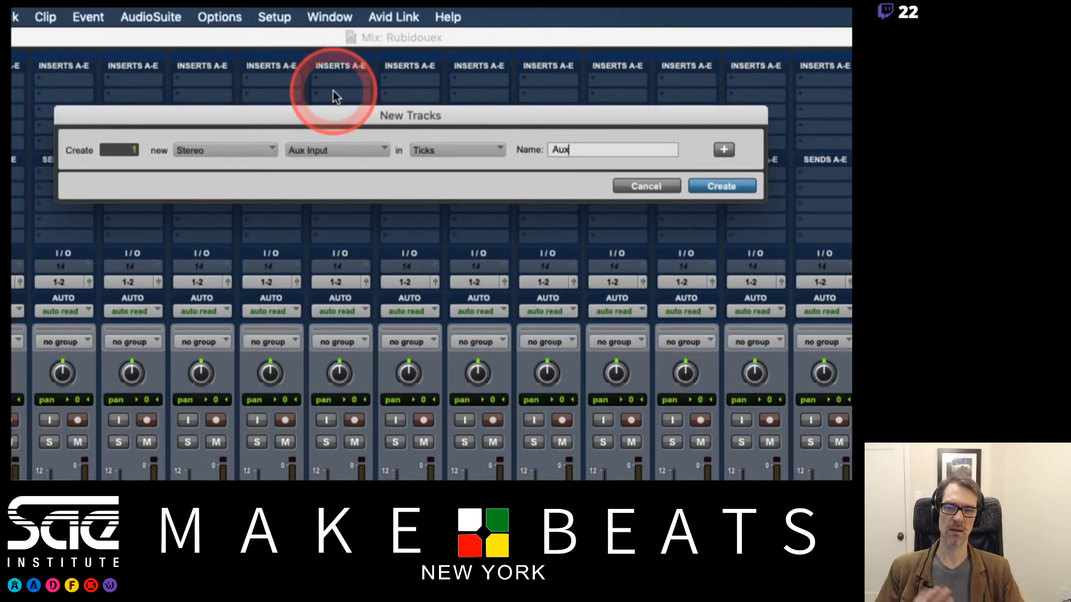
Step: Set the track type to Master Fader, name it Master and create the stereo track
{"action": "left_click", "coordinate": [312, 147]}
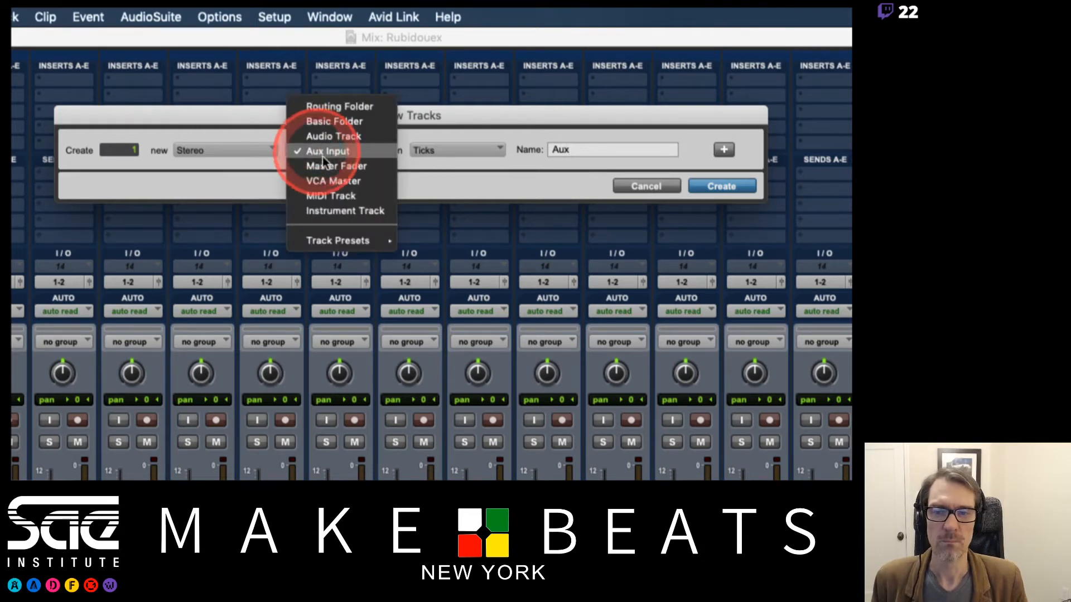
{"action": "left_click", "coordinate": [330, 167]}
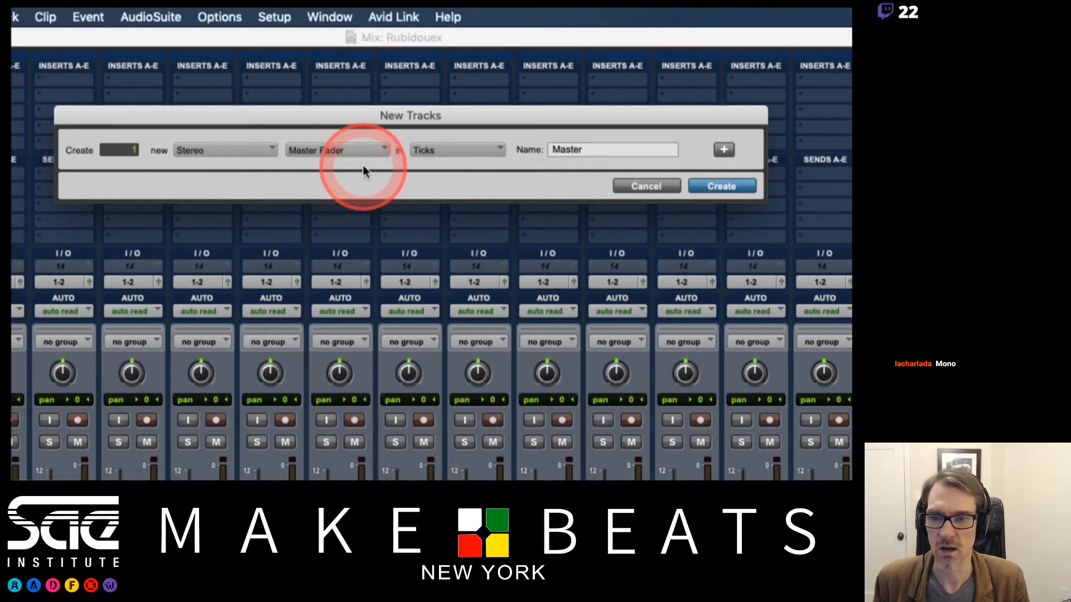
{"action": "double_click", "coordinate": [564, 150]}
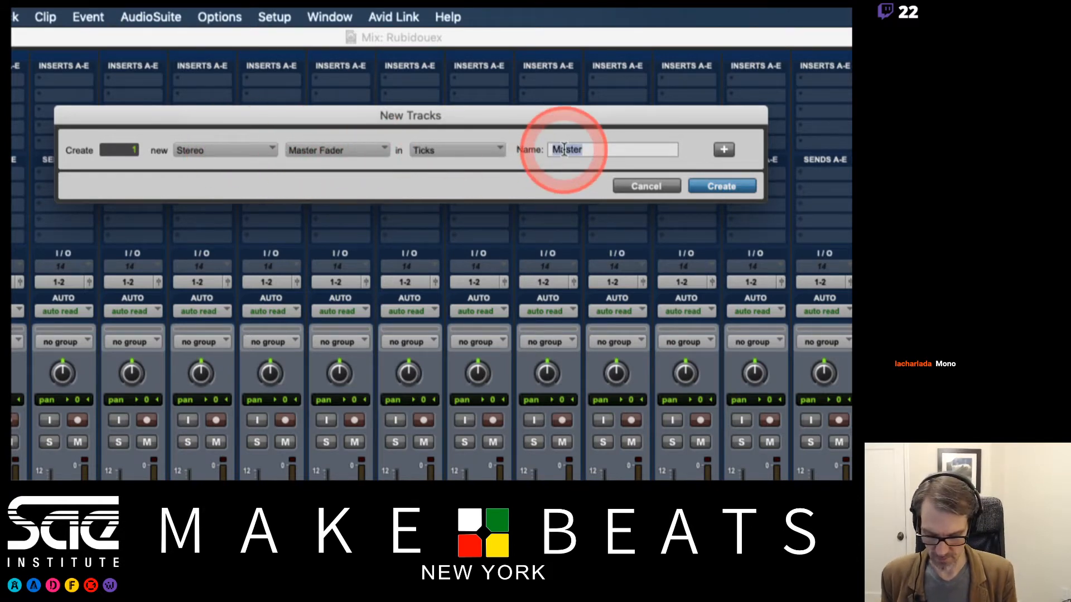
{"action": "type", "text": "Mas"}
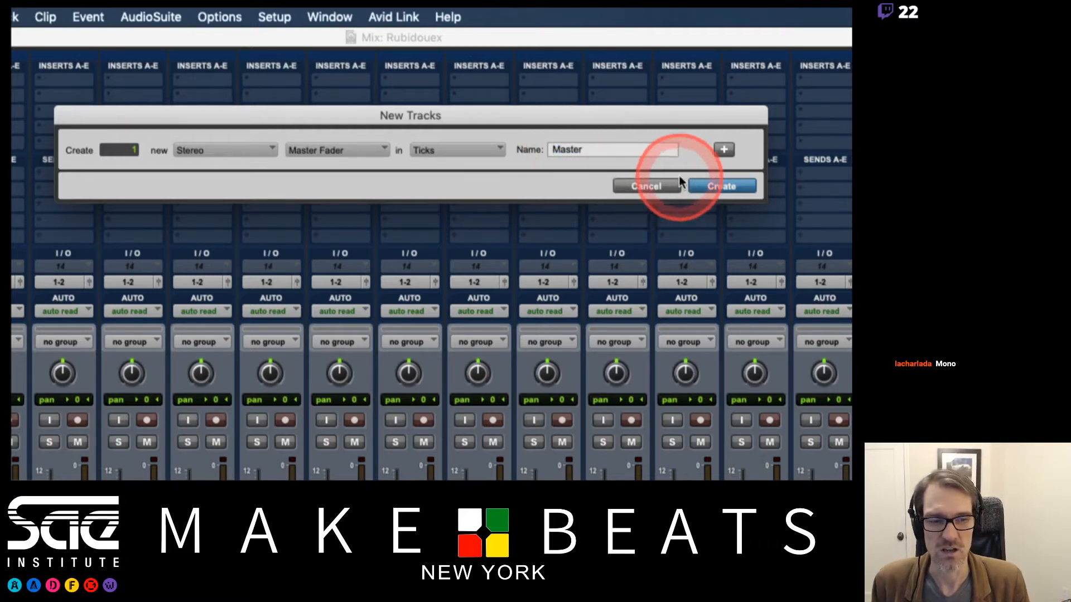
{"action": "left_click", "coordinate": [729, 186]}
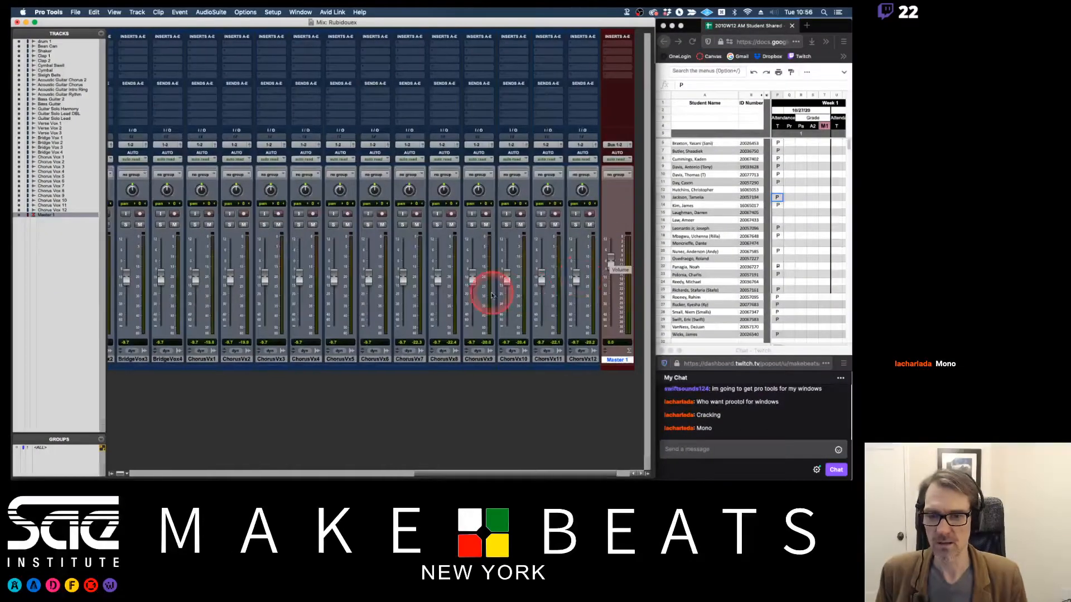
Step: Look across the Mix window's channel strips and select the Guitar Solo Lead track
{"action": "scroll", "coordinate": [492, 296], "scroll_direction": "left", "scroll_amount": 5}
{"action": "scroll", "coordinate": [492, 296], "scroll_direction": "left", "scroll_amount": 5}
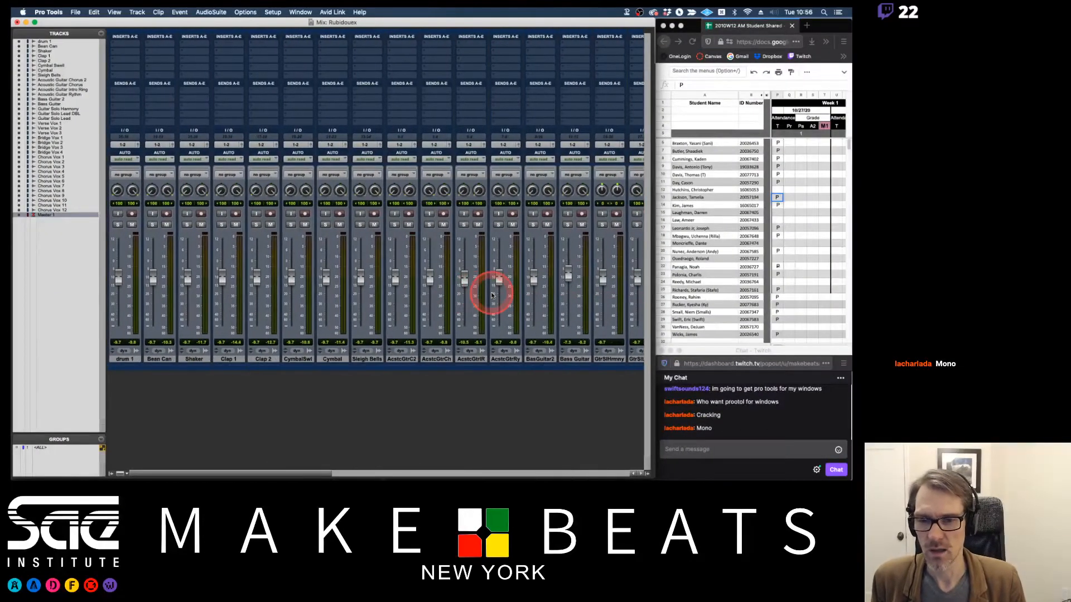
{"action": "scroll", "coordinate": [492, 296], "scroll_direction": "right", "scroll_amount": 8}
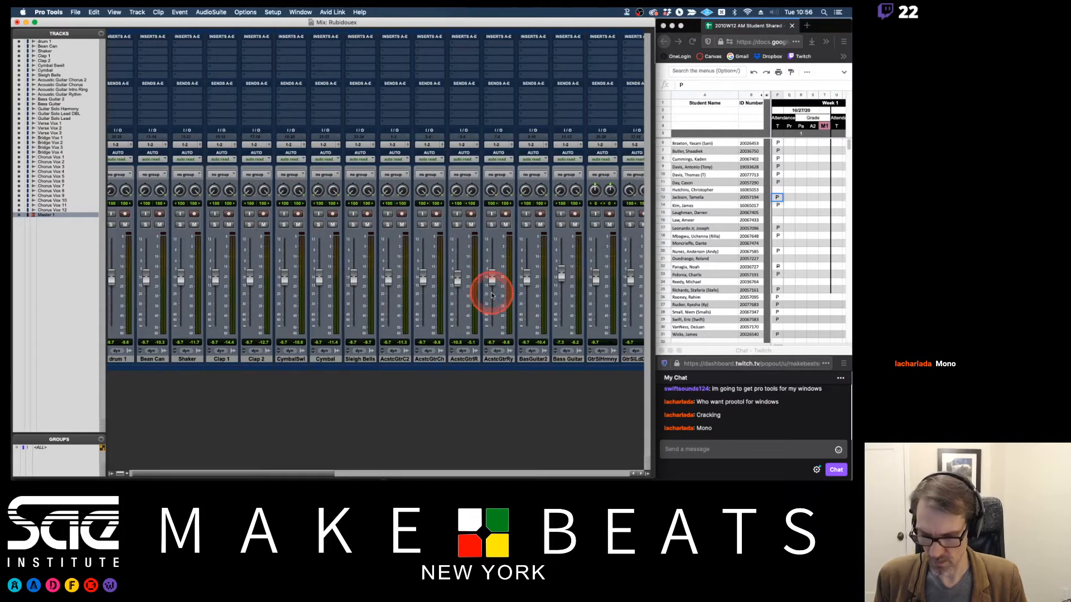
{"action": "scroll", "coordinate": [492, 295], "scroll_direction": "left", "scroll_amount": 2}
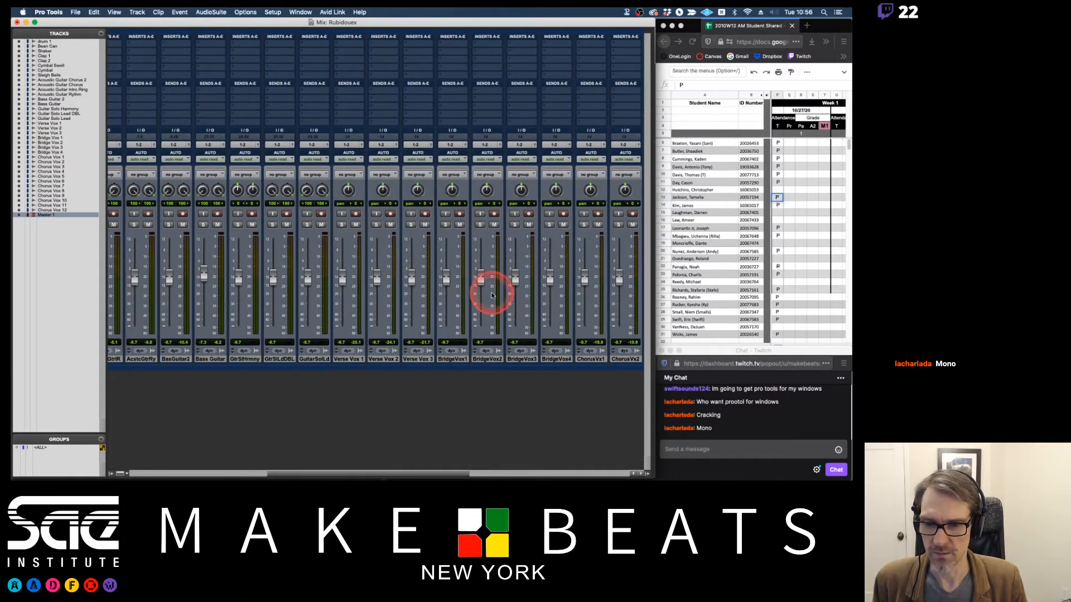
{"action": "left_click_drag", "start_coordinate": [304, 282], "coordinate": [308, 280]}
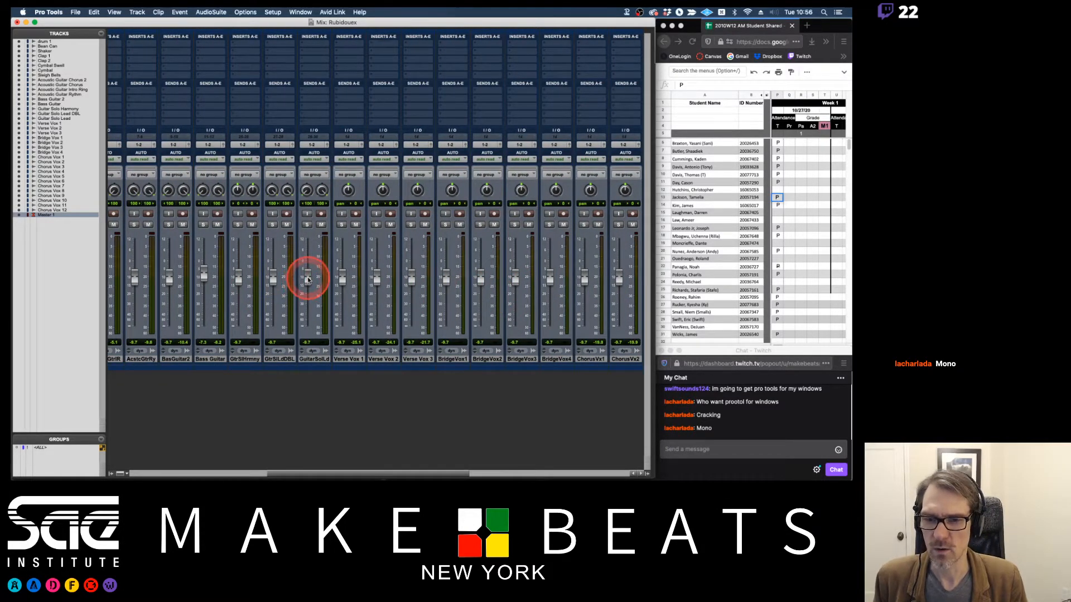
{"action": "left_click", "coordinate": [310, 359]}
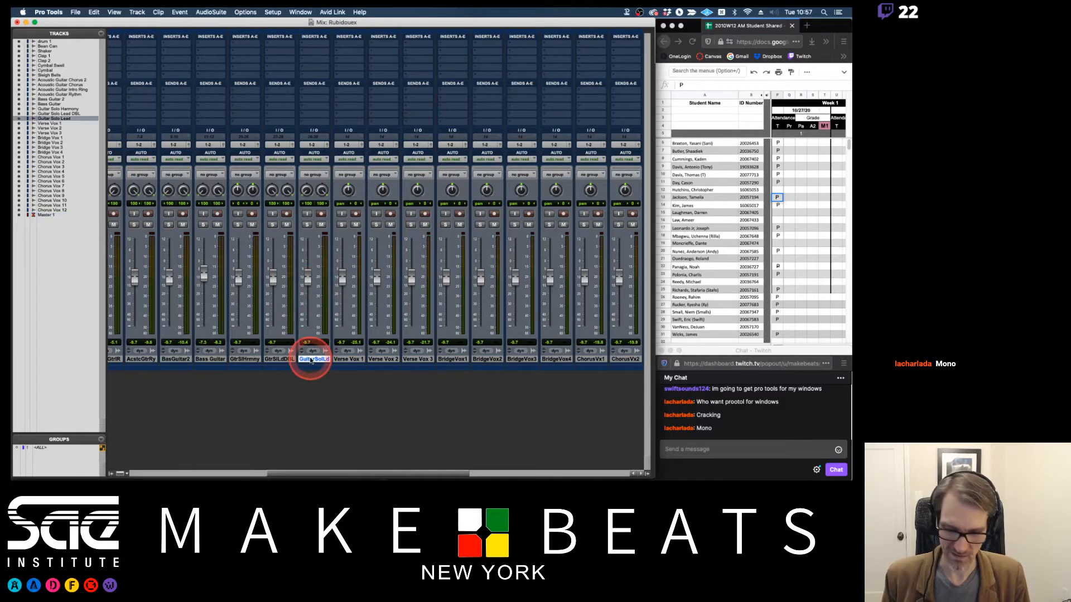
Step: Switch to the Edit window and find the Guitar Solo Lead track and the vocal tracks below it
{"action": "key", "text": "super+equal"}
{"action": "scroll", "coordinate": [517, 286], "scroll_direction": "down", "scroll_amount": 10}
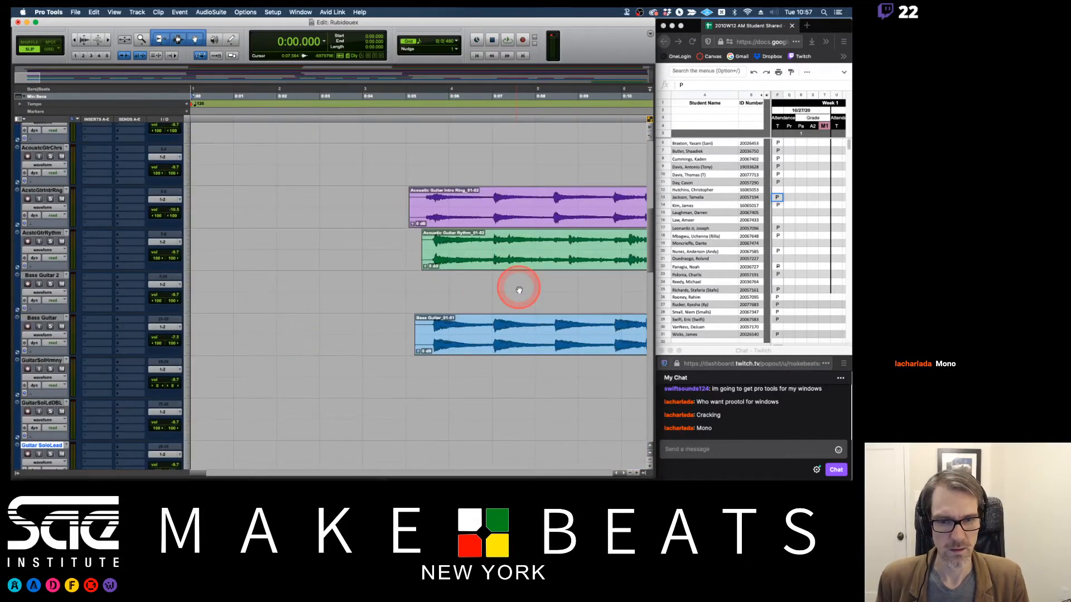
{"action": "scroll", "coordinate": [346, 262], "scroll_direction": "down", "scroll_amount": 5}
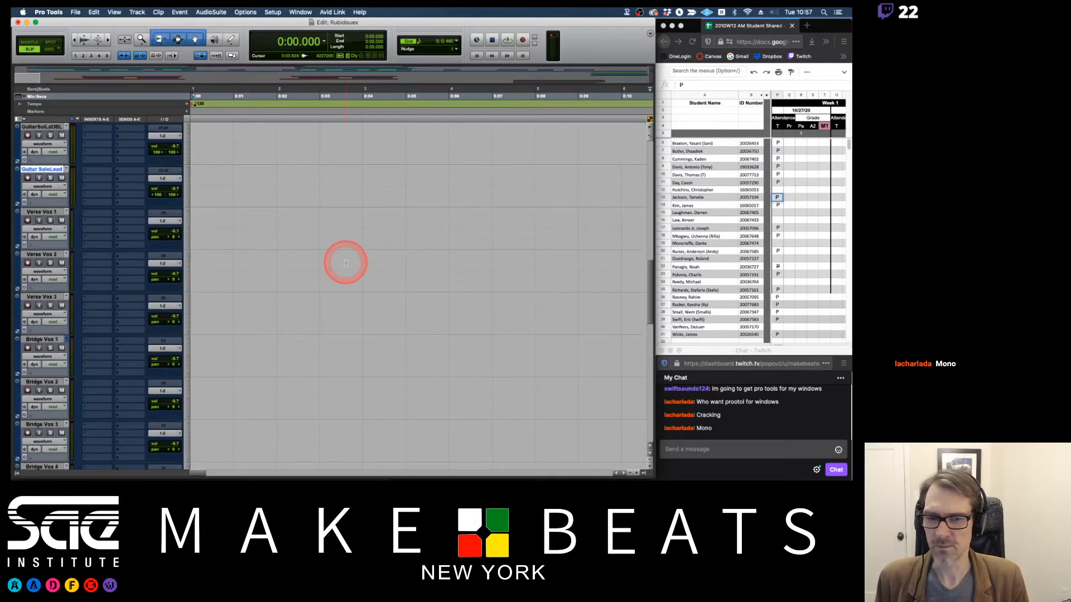
Step: Select the Bass Guitar track in the Mix window and show it in the Edit window
{"action": "scroll", "coordinate": [347, 263], "scroll_direction": "right", "scroll_amount": 10}
{"action": "scroll", "coordinate": [357, 262], "scroll_direction": "left", "scroll_amount": 10}
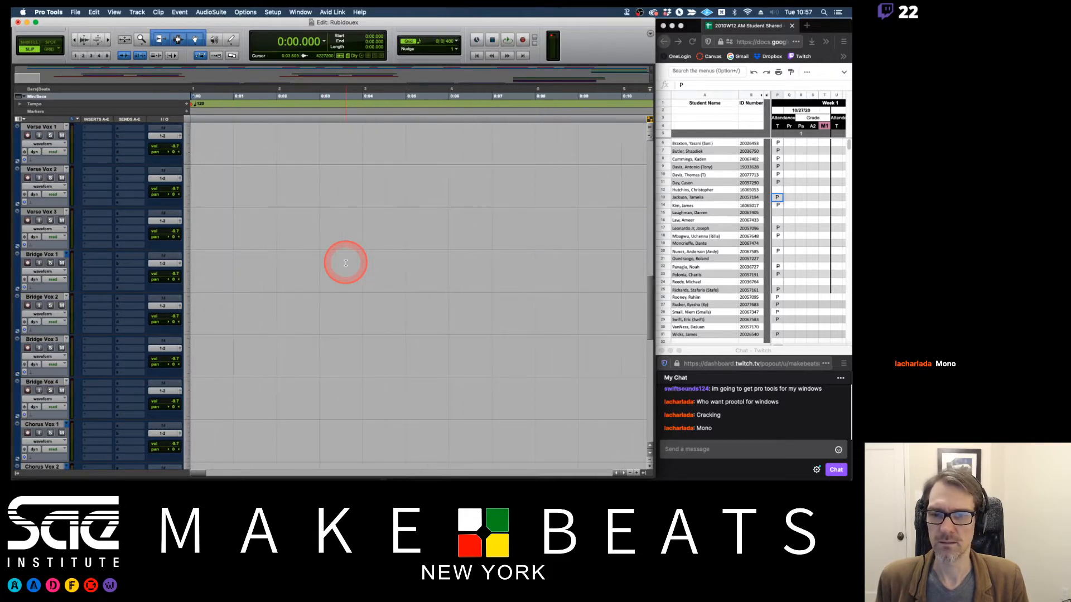
{"action": "scroll", "coordinate": [386, 262], "scroll_direction": "up", "scroll_amount": 5}
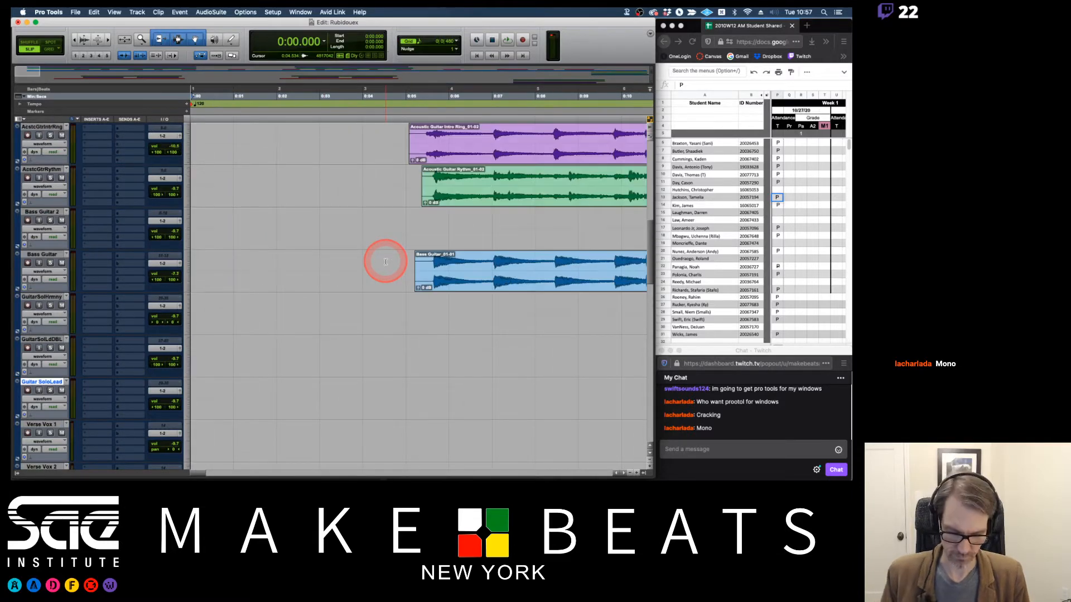
{"action": "key", "text": "super+equal"}
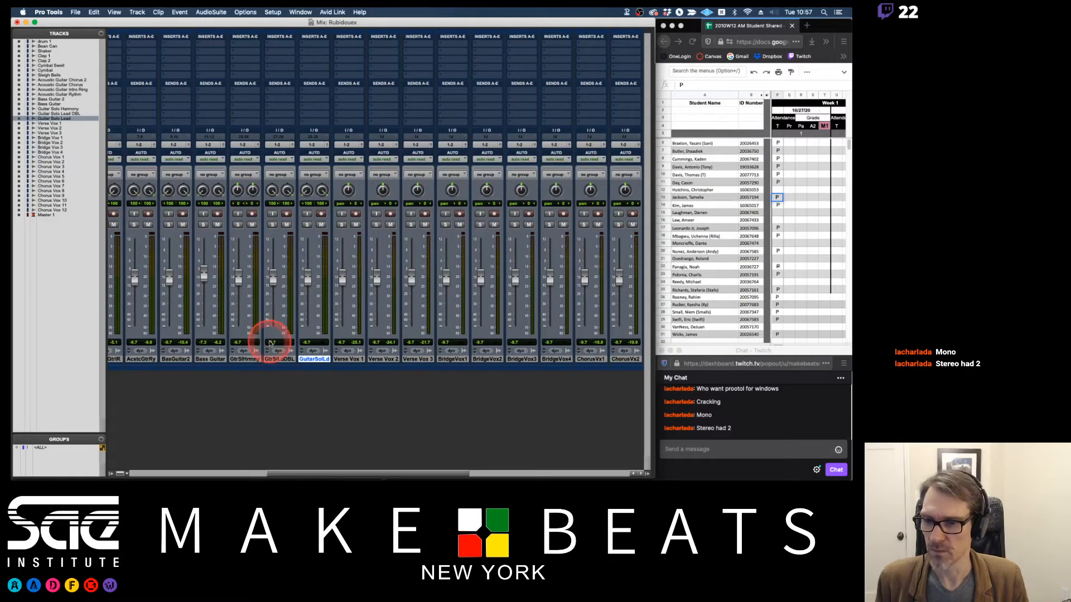
{"action": "left_click", "coordinate": [209, 360]}
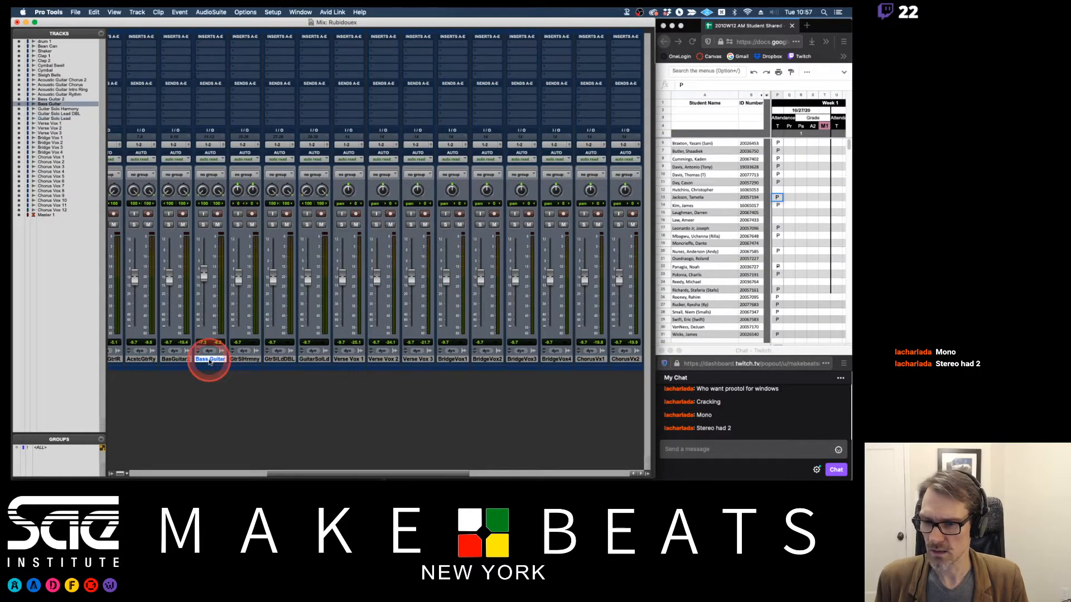
{"action": "key", "text": "super+equal"}
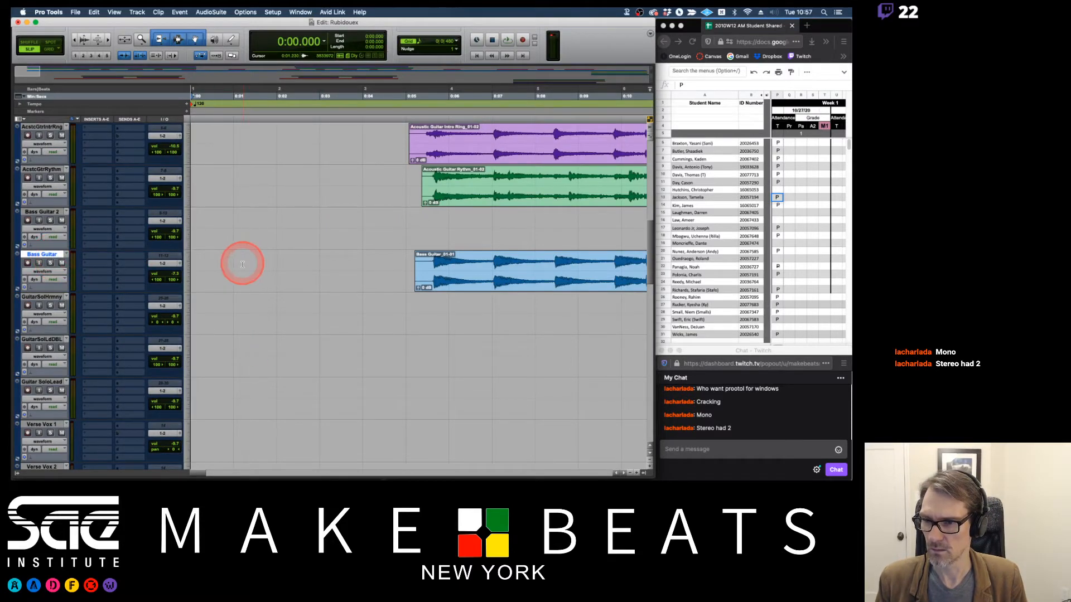
Step: Hide every track except Bass Guitar and Verse Vox 1 from the Mix window's track list
{"action": "key", "text": "super+equal"}
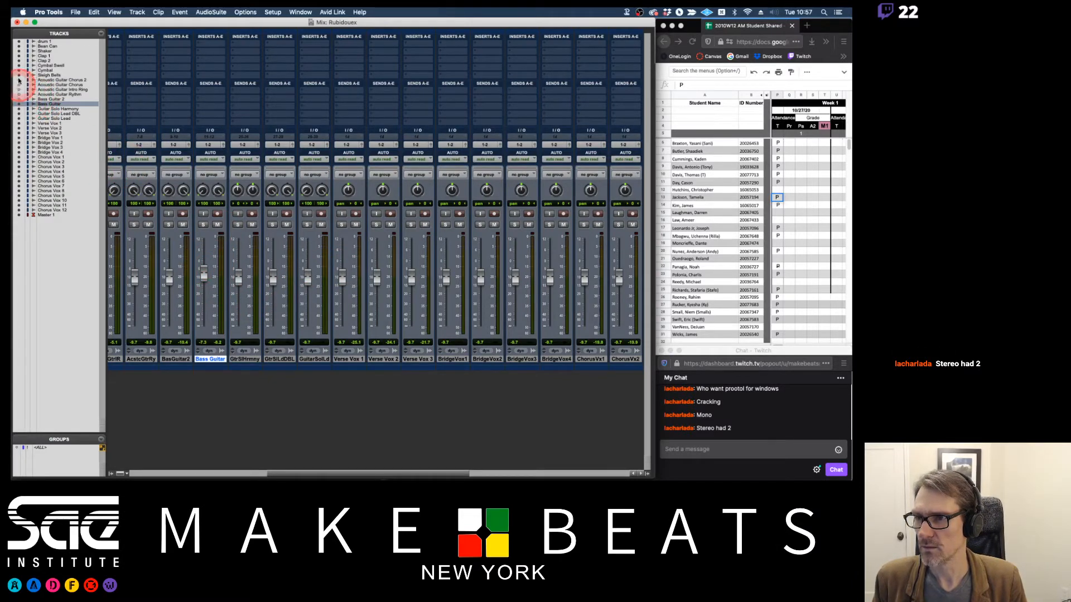
{"action": "mouse_move", "coordinate": [18, 43]}
{"action": "left_mouse_down"}
{"action": "mouse_move", "coordinate": [22, 217]}
{"action": "mouse_move", "coordinate": [23, 122]}
{"action": "left_mouse_up"}
{"action": "left_click", "coordinate": [18, 123]}
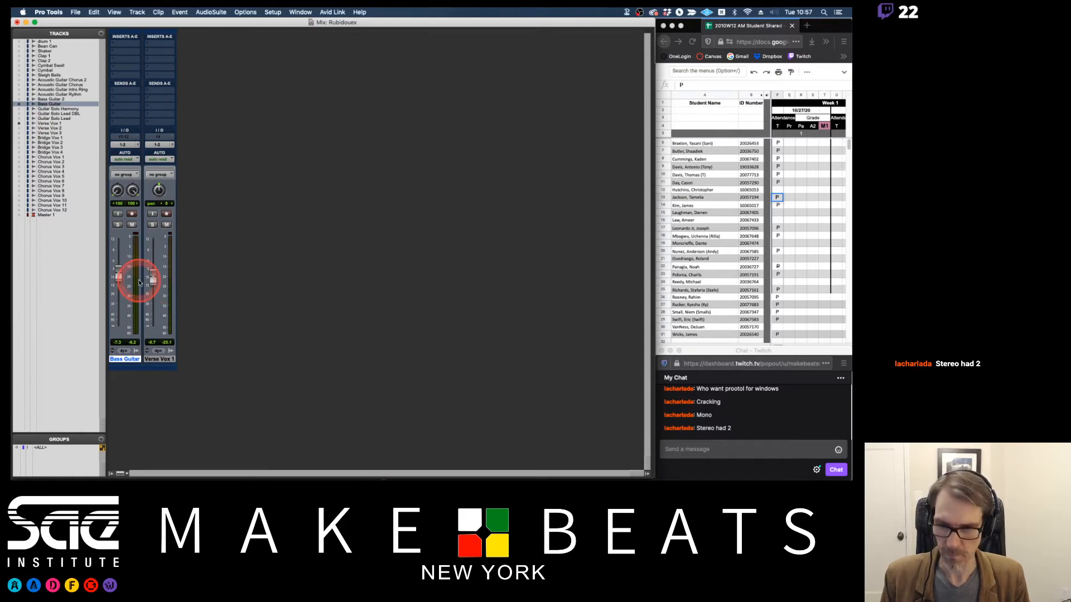
Step: In the Edit window, solo Bass Guitar and Verse Vox 1 and play them from 0:27.491, just before the vocal clip
{"action": "key", "text": "super+equal"}
{"action": "key", "text": "super+bracketleft"}
{"action": "key", "text": "super+bracketleft"}
{"action": "key", "text": "super+bracketleft"}
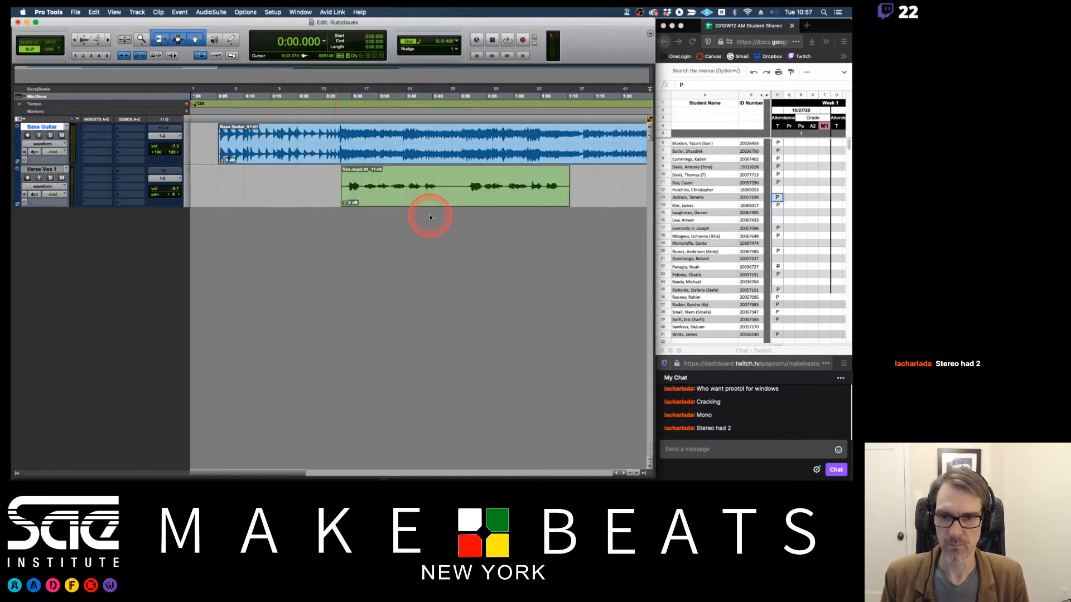
{"action": "left_click", "coordinate": [339, 137]}
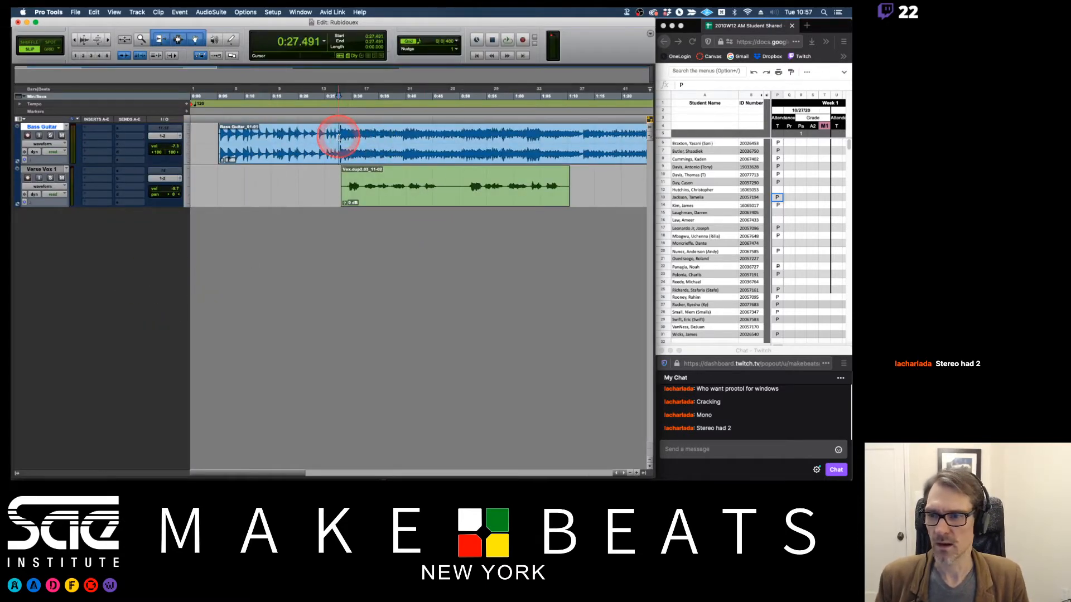
{"action": "left_click", "coordinate": [50, 136]}
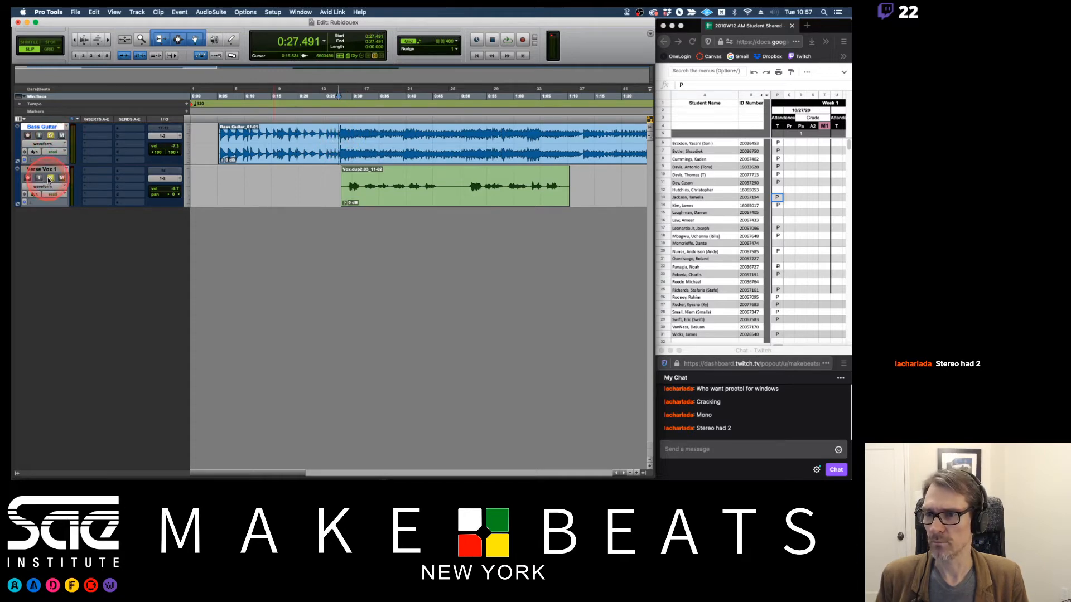
{"action": "key", "text": "space"}
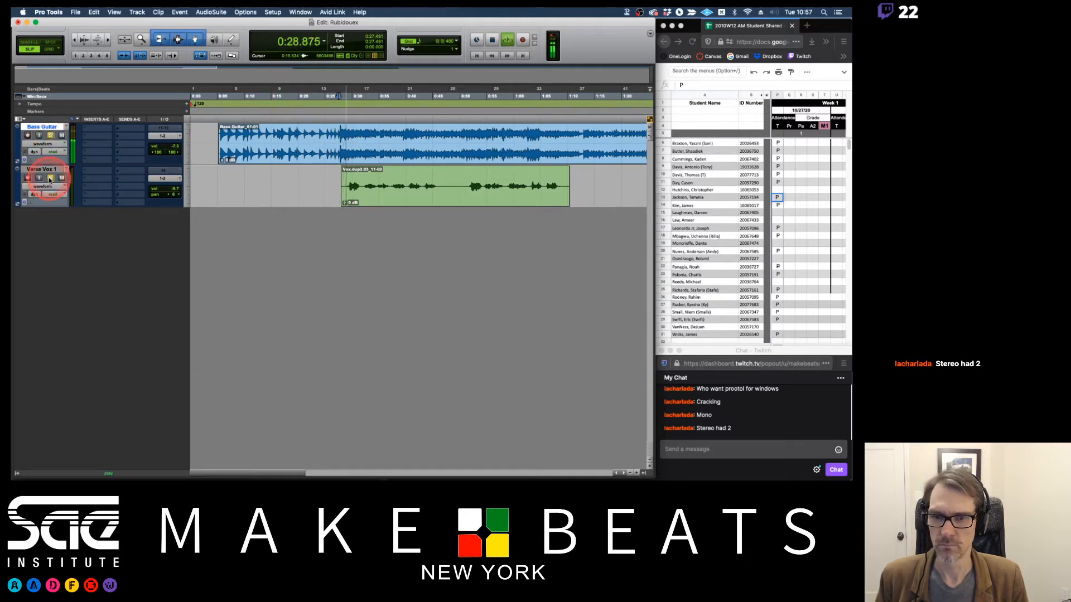
{"action": "left_click", "coordinate": [216, 159]}
{"action": "left_click", "coordinate": [197, 179]}
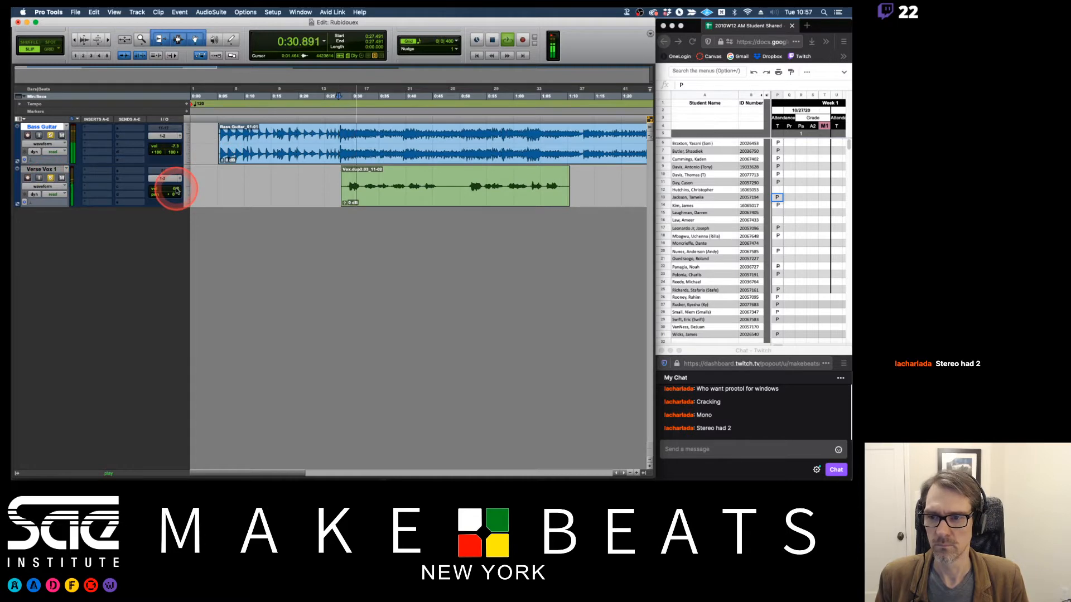
Step: Set the Verse Vox 1 volume to +3.6 dB and the Bass Guitar volume to -11.9 dB during playback
{"action": "left_click", "coordinate": [176, 191]}
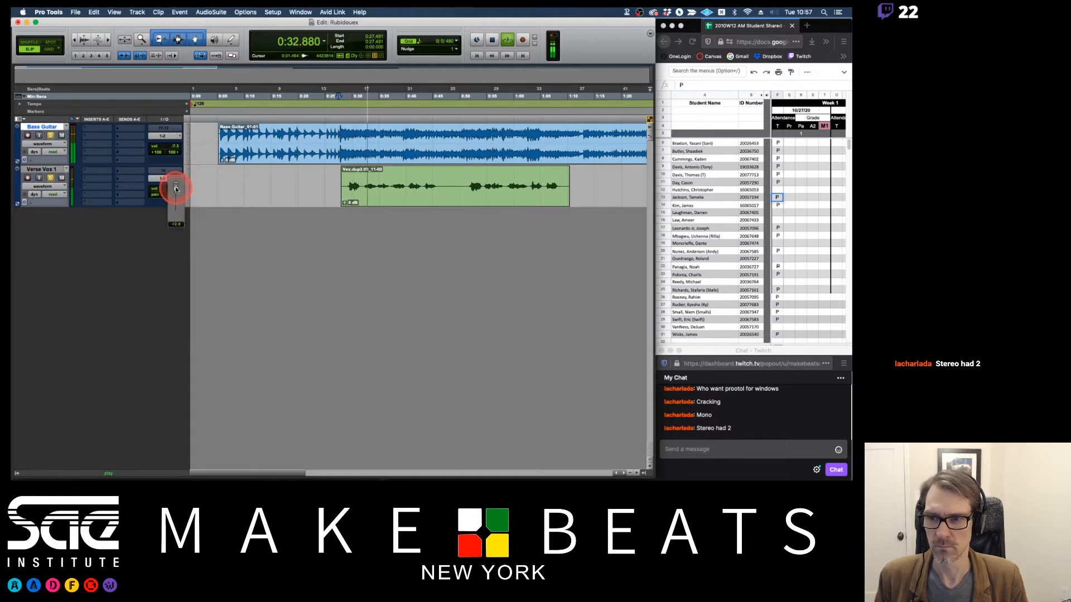
{"action": "left_click_drag", "start_coordinate": [175, 189], "coordinate": [176, 191]}
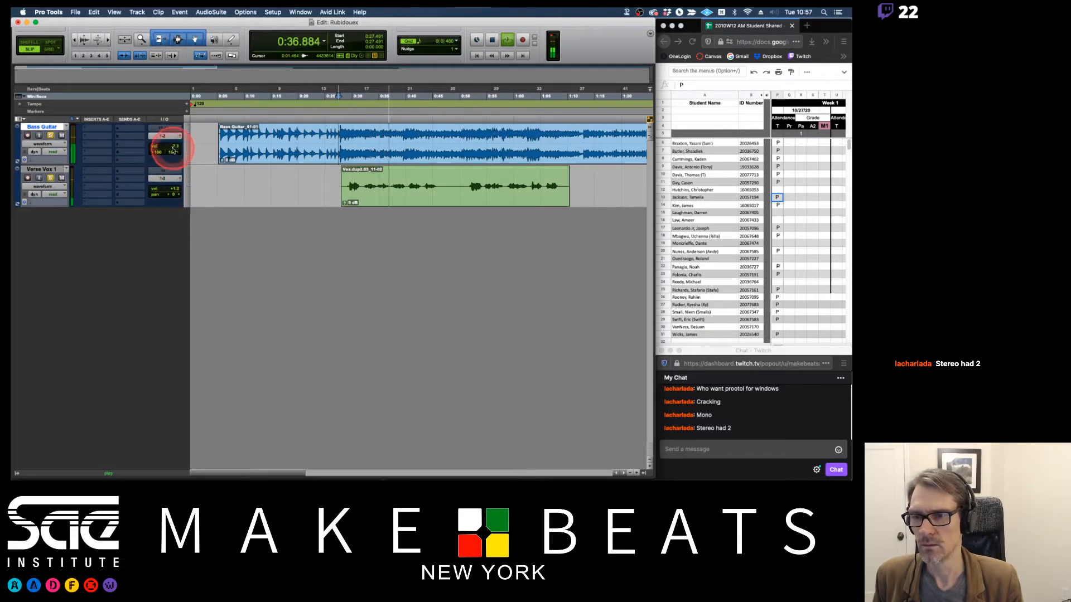
{"action": "left_click_drag", "start_coordinate": [175, 147], "coordinate": [186, 191]}
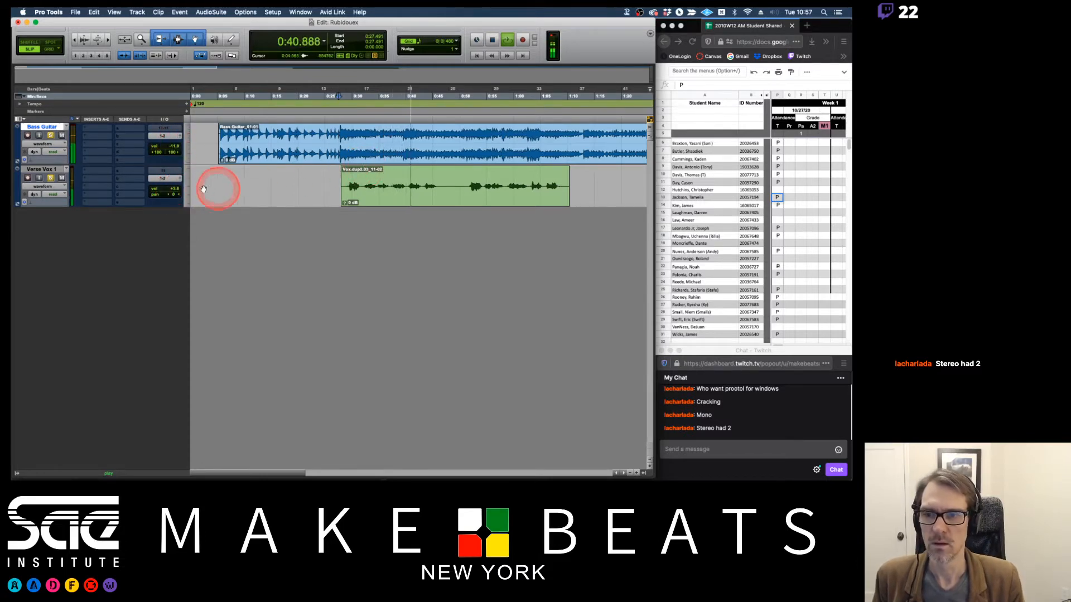
{"action": "key", "text": "space"}
{"action": "left_click", "coordinate": [51, 177]}
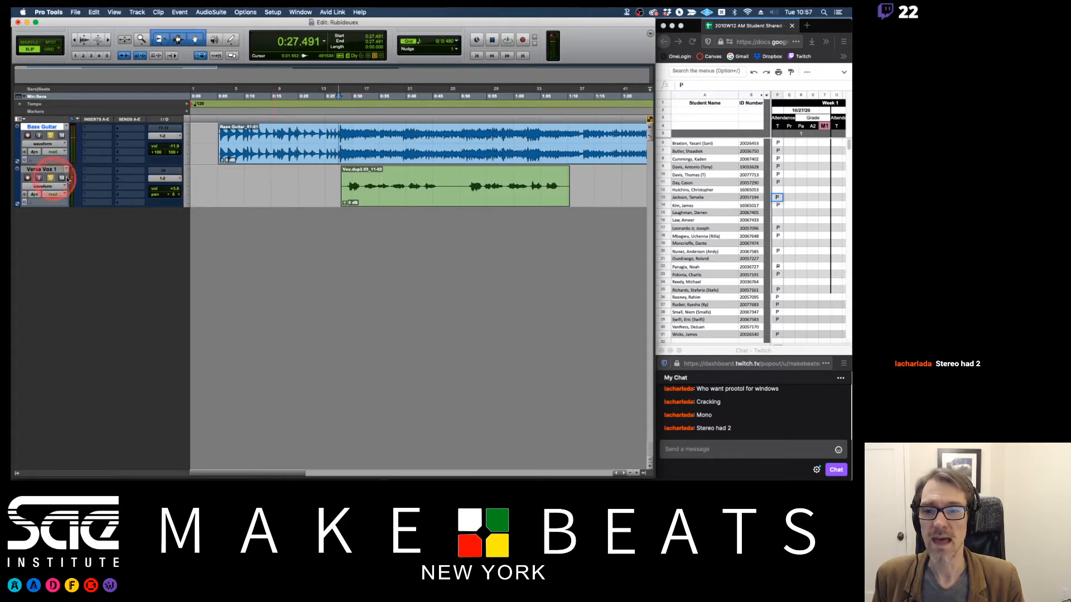
Step: Examine the Bass Guitar and Verse Vox 1 waveforms up close, highlighting the vocal passage that starts at 0:32.401
{"action": "left_click_drag", "start_coordinate": [328, 143], "coordinate": [361, 138]}
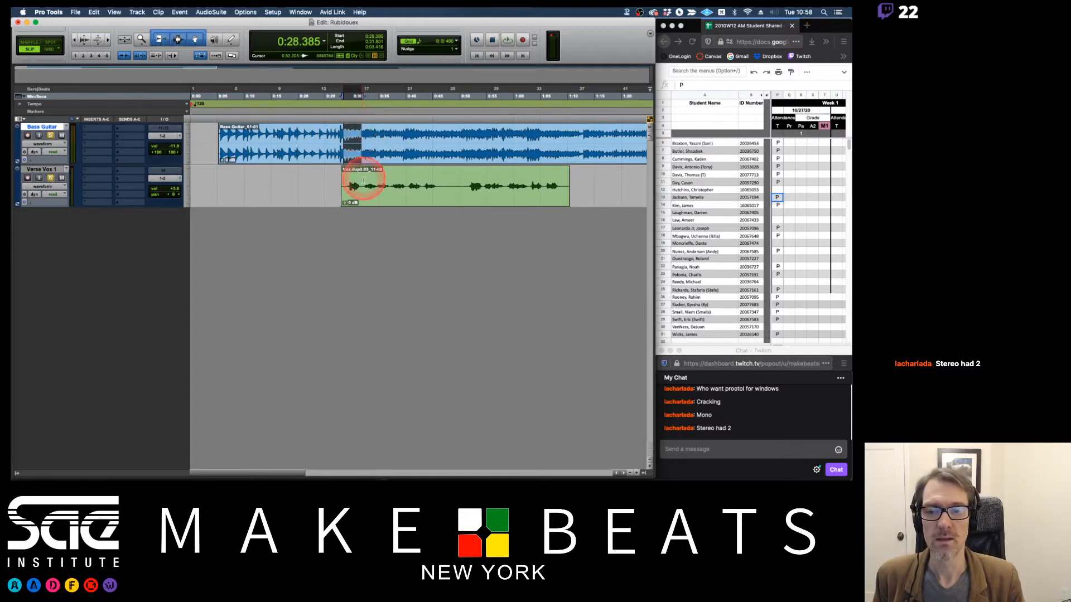
{"action": "left_click_drag", "start_coordinate": [363, 185], "coordinate": [388, 186]}
{"action": "key", "text": "super+bracketright"}
{"action": "key", "text": "super+bracketright"}
{"action": "key", "text": "super+bracketright"}
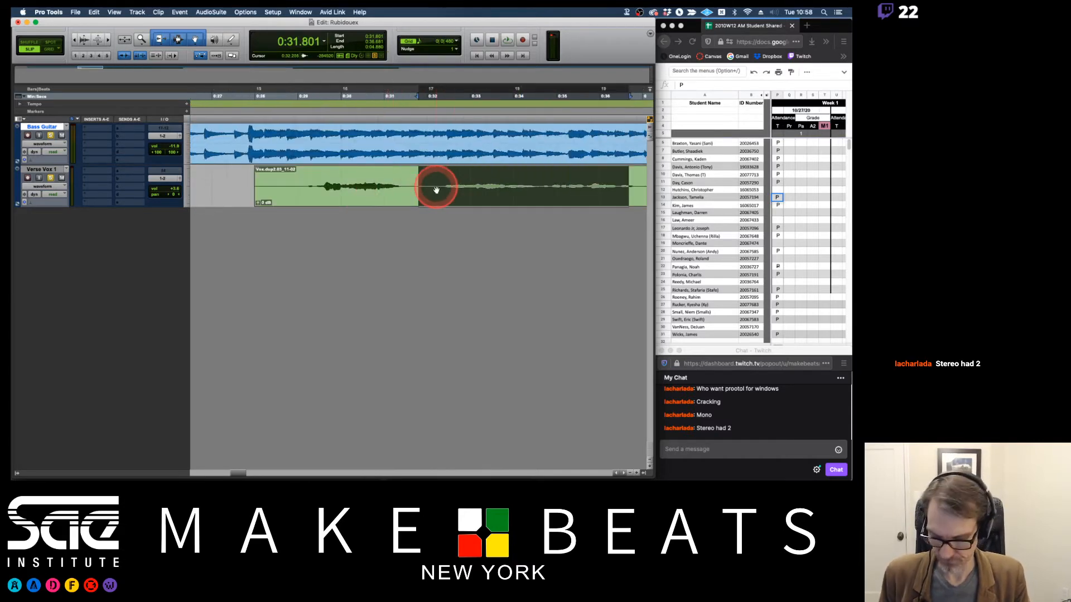
{"action": "scroll", "coordinate": [437, 187], "scroll_direction": "right", "scroll_amount": 1}
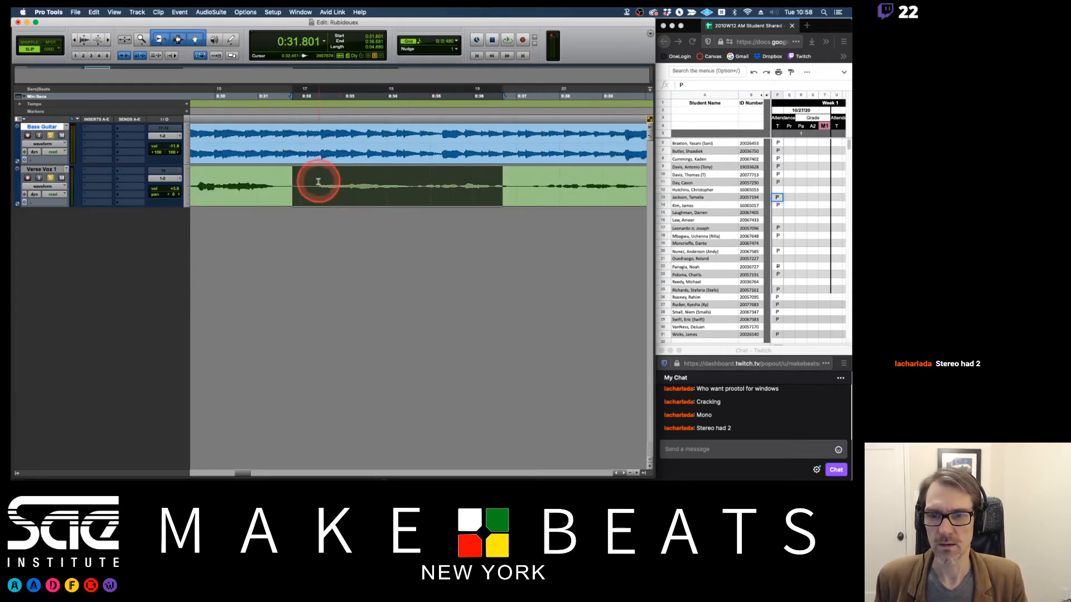
{"action": "left_click_drag", "start_coordinate": [318, 179], "coordinate": [507, 175]}
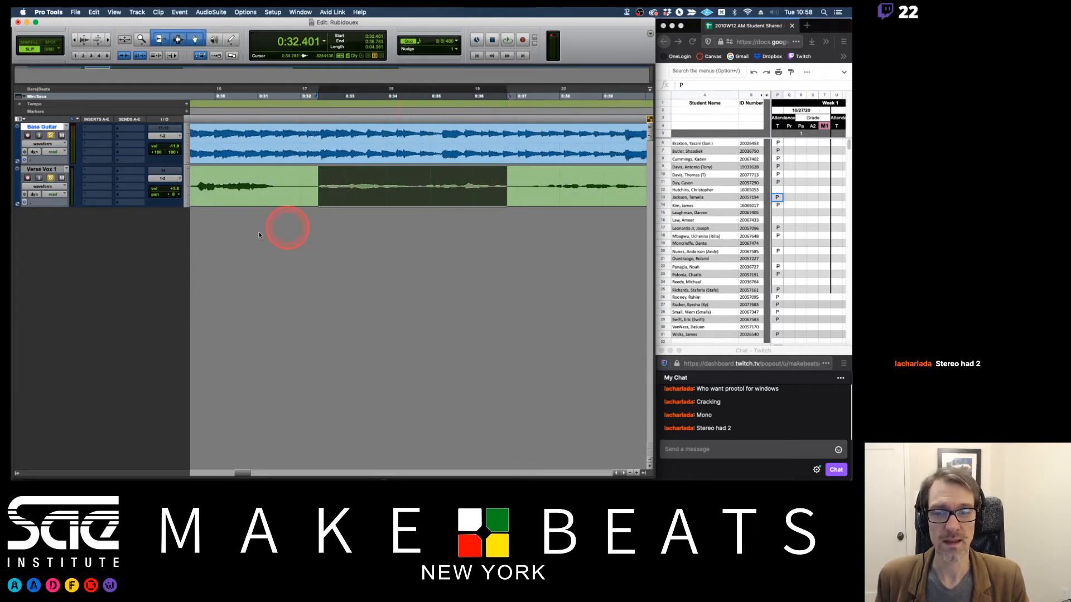
Step: Set the track height of both the Bass Guitar and Verse Vox 1 tracks to large
{"action": "left_click", "coordinate": [173, 146]}
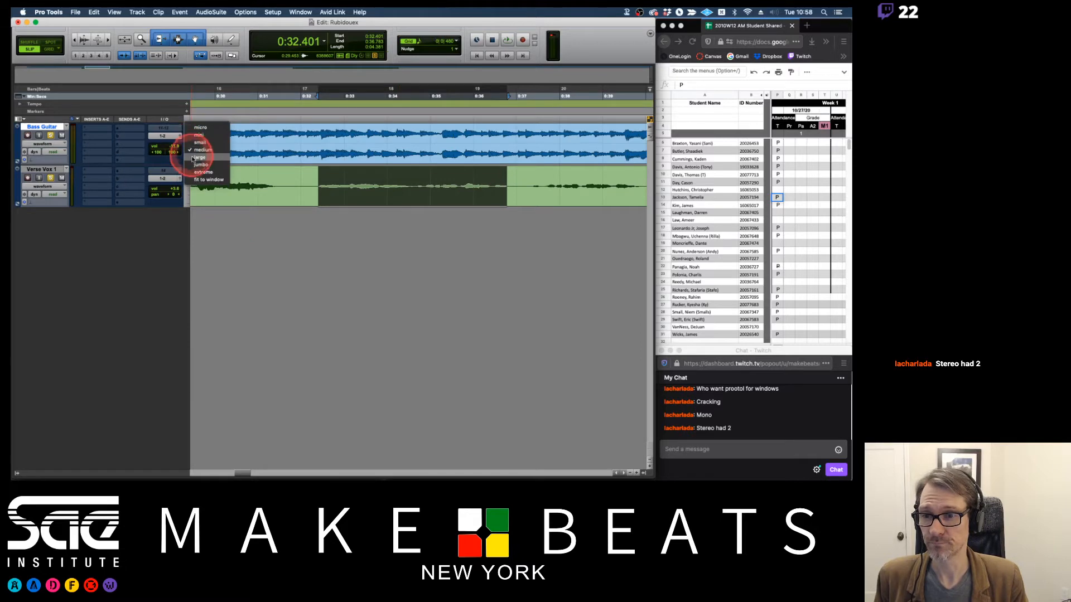
{"action": "left_click", "coordinate": [195, 160]}
{"action": "key", "text": "ctrl+alt+Up"}
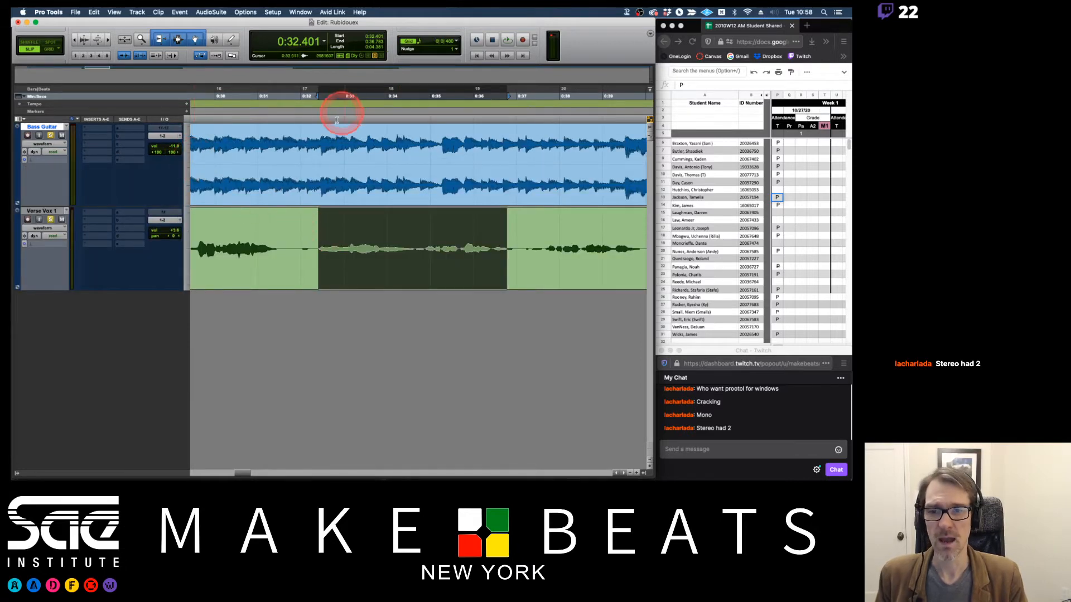
Step: Select the Bass Guitar passage starting at 0:32.350 and play it while viewing the channel meters in the Mix window
{"action": "left_click", "coordinate": [316, 138]}
{"action": "left_click_drag", "start_coordinate": [316, 138], "coordinate": [481, 137]}
{"action": "left_click", "coordinate": [62, 139]}
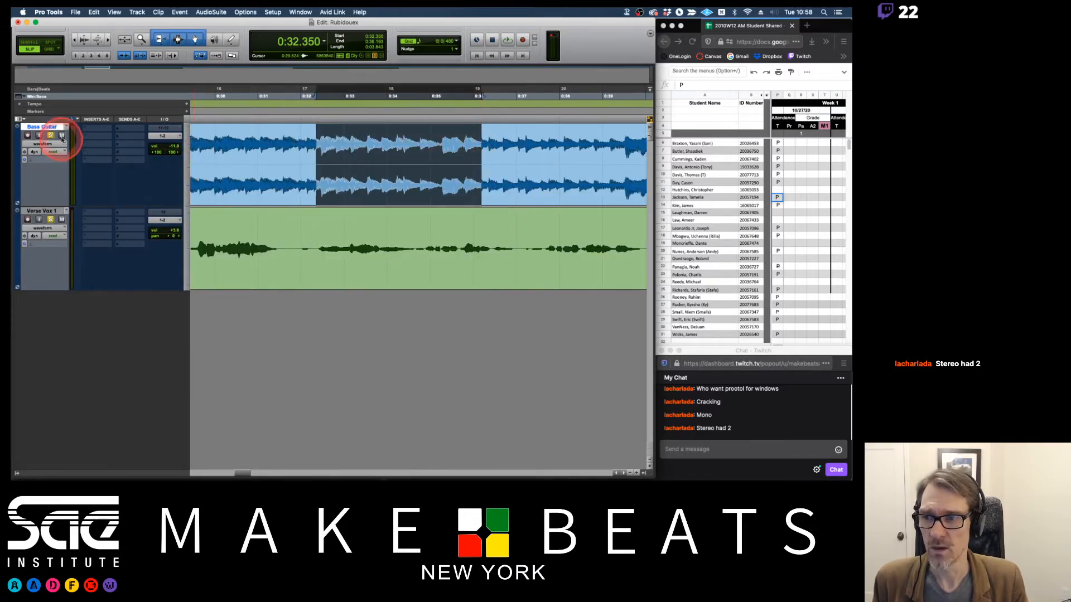
{"action": "key", "text": "super+equal"}
{"action": "left_click", "coordinate": [285, 216]}
{"action": "left_click", "coordinate": [144, 308]}
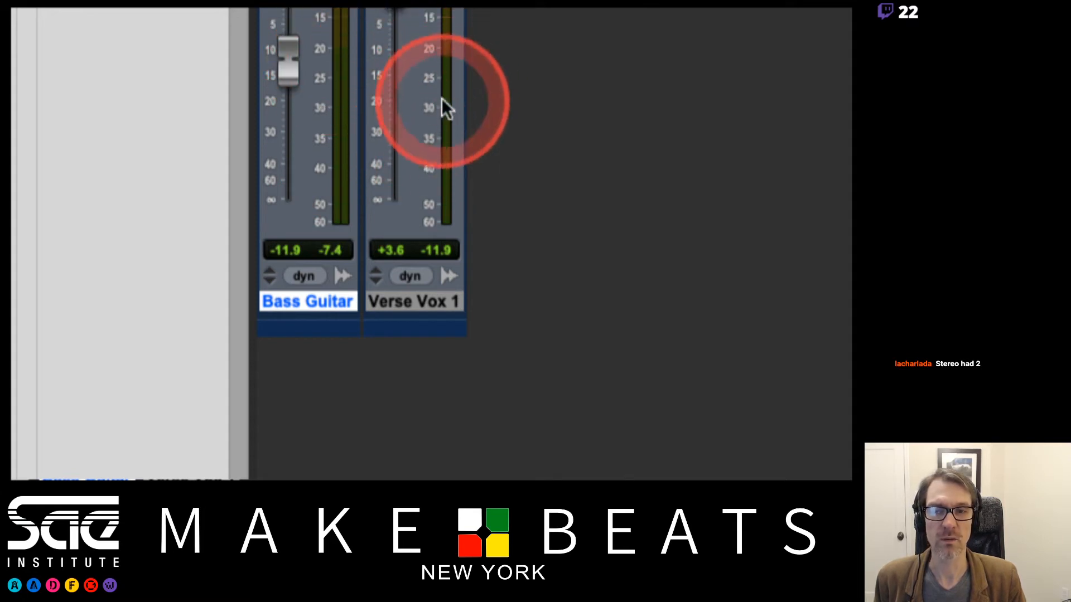
{"action": "key", "text": "space"}
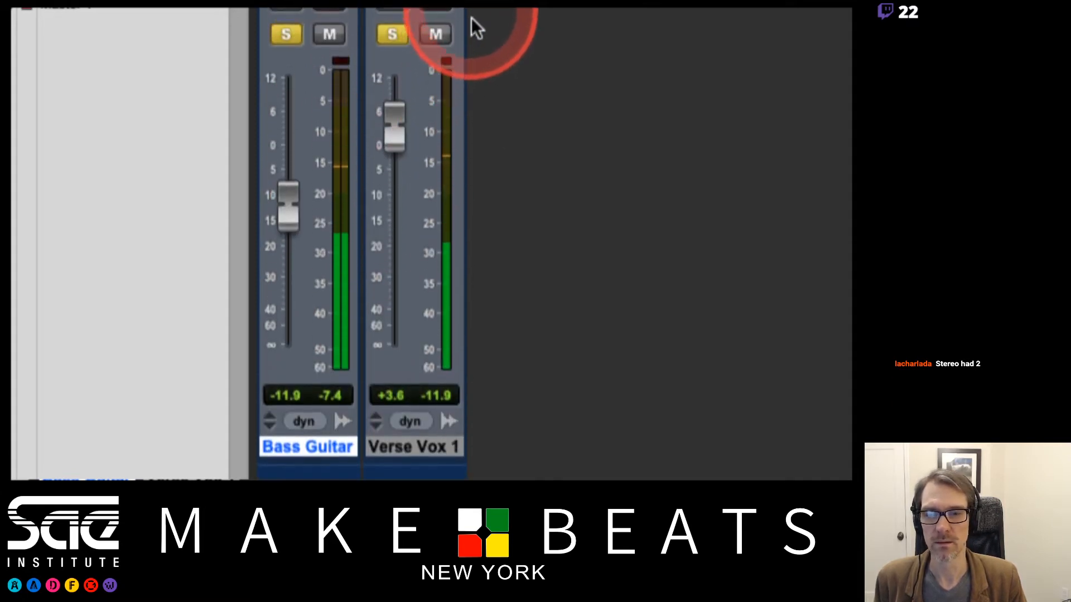
Step: Unsolo Verse Vox 1 and place the edit cursor at 0:28.629 on the Bass Guitar track in the Edit window
{"action": "left_click", "coordinate": [401, 32]}
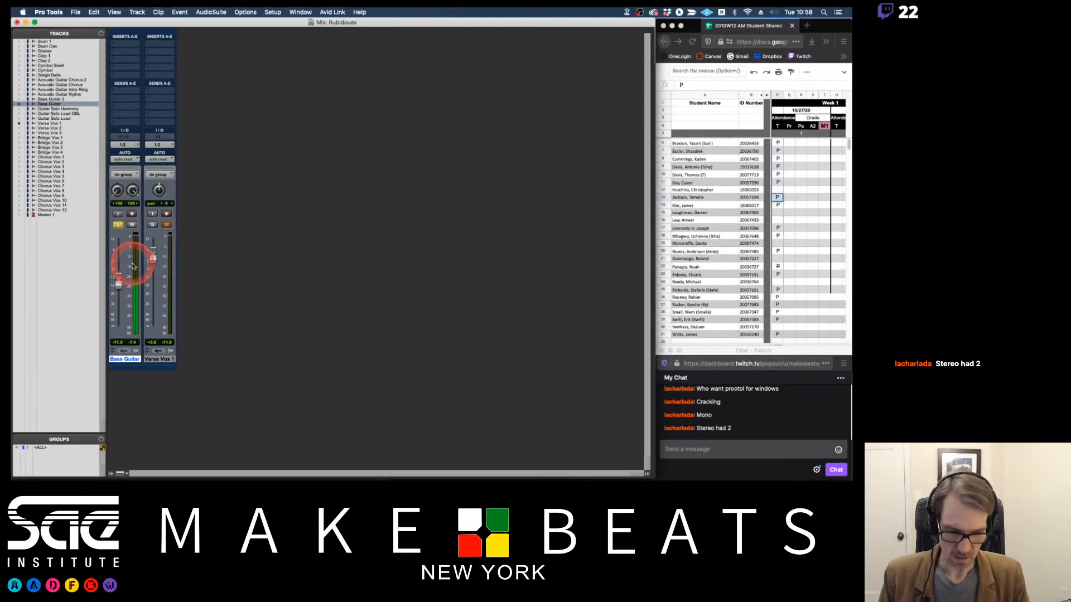
{"action": "key", "text": "super+equal"}
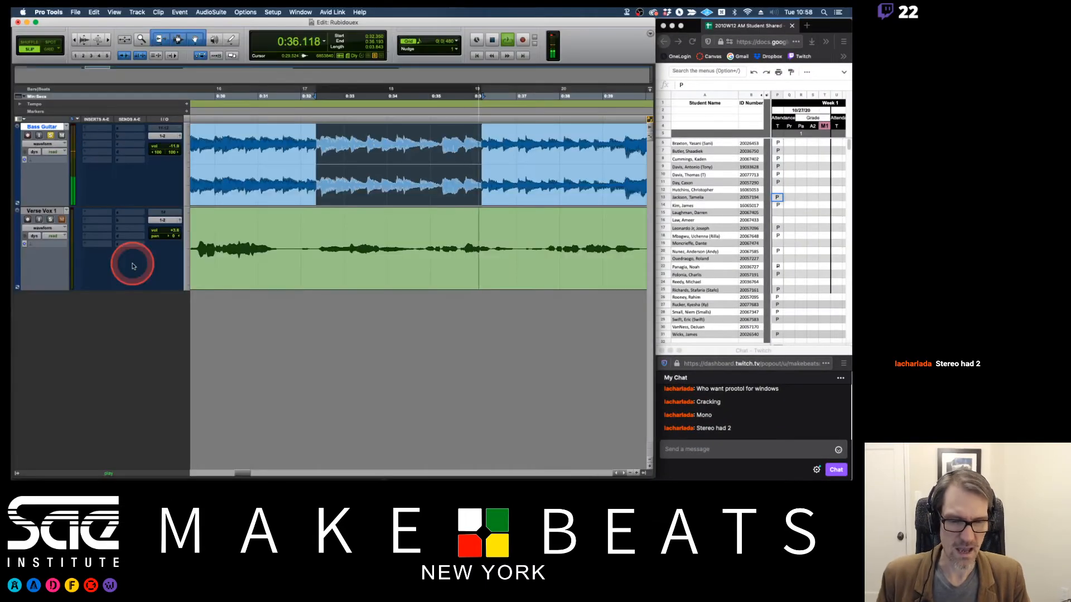
{"action": "left_click", "coordinate": [315, 145]}
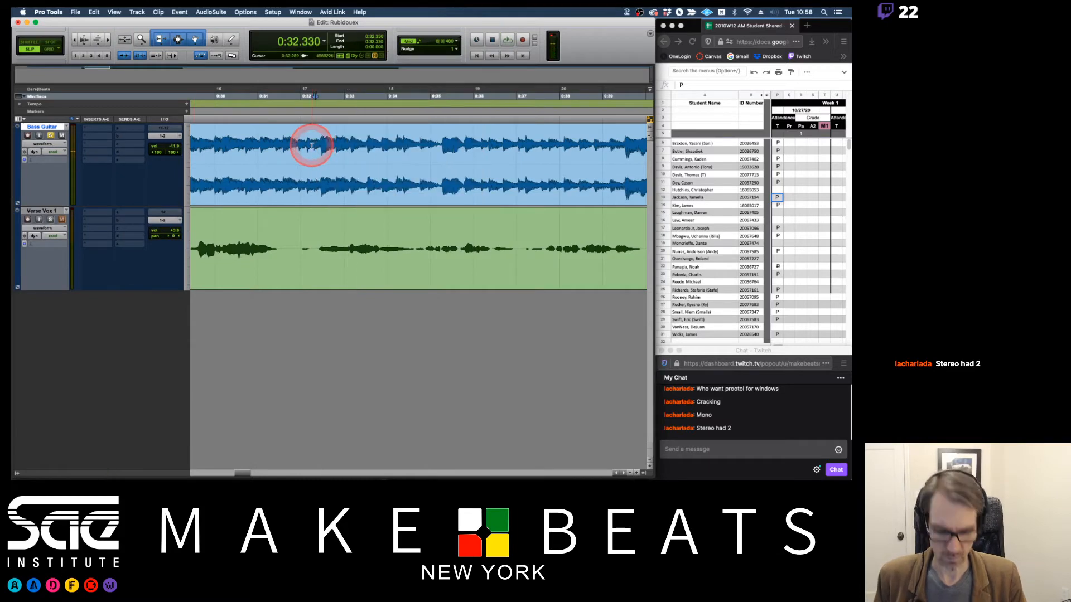
{"action": "key", "text": "super+bracketleft"}
{"action": "key", "text": "super+bracketleft"}
{"action": "left_click", "coordinate": [352, 147]}
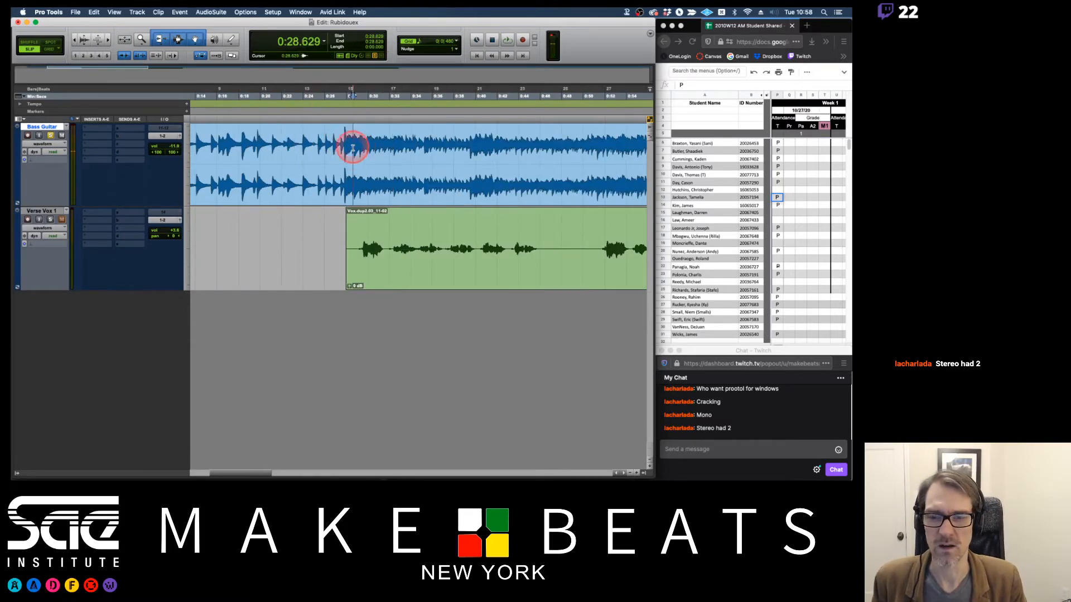
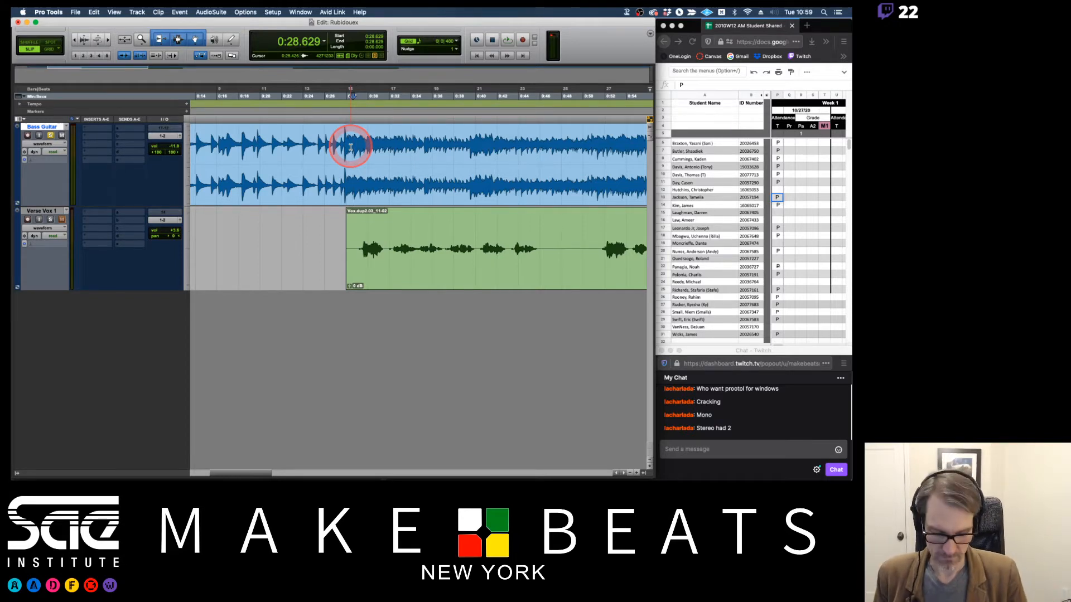
Step: In the Mix window, set the Bass Guitar's second pan control to 99 right and pan Verse Vox 1 to 5 left
{"action": "key", "text": "super+equal"}
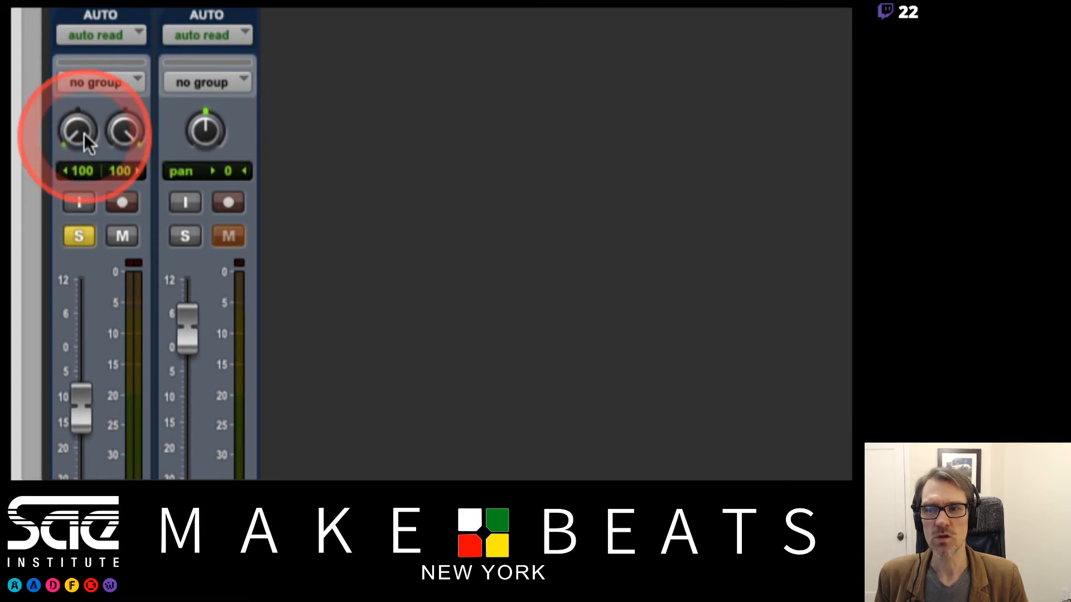
{"action": "left_click_drag", "start_coordinate": [84, 132], "coordinate": [126, 79]}
{"action": "mouse_move", "coordinate": [206, 124]}
{"action": "left_mouse_down"}
{"action": "mouse_move", "coordinate": [212, 183]}
{"action": "mouse_move", "coordinate": [209, 132]}
{"action": "left_mouse_up"}
Step: Solo only Verse Vox 1, sweep its pan to 97 left and toward the right, and return it to center
{"action": "left_click", "coordinate": [179, 235]}
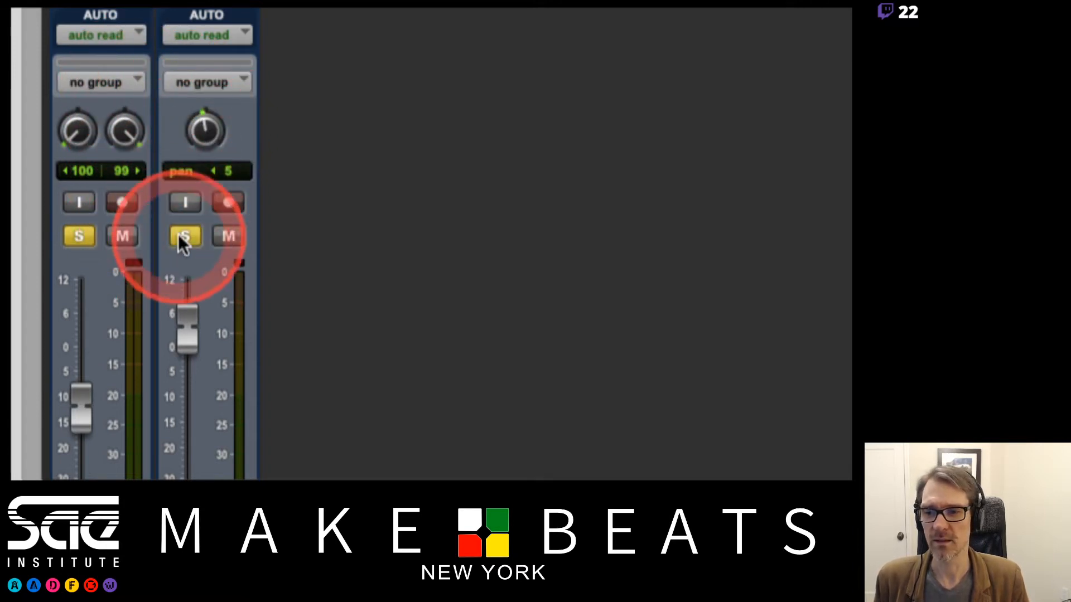
{"action": "left_click", "coordinate": [70, 236]}
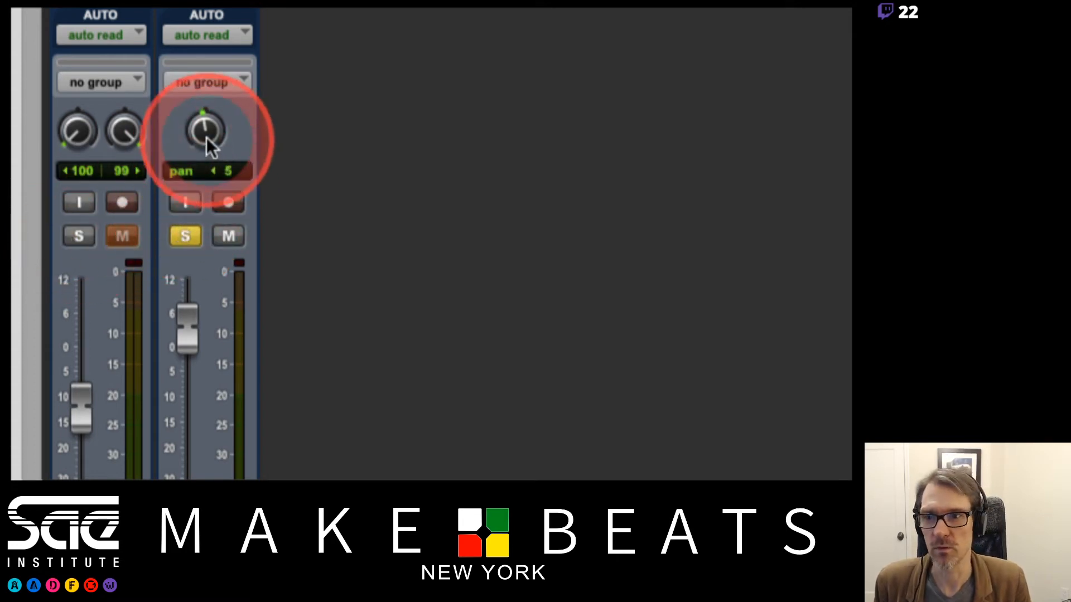
{"action": "left_click_drag", "start_coordinate": [206, 137], "coordinate": [209, 219]}
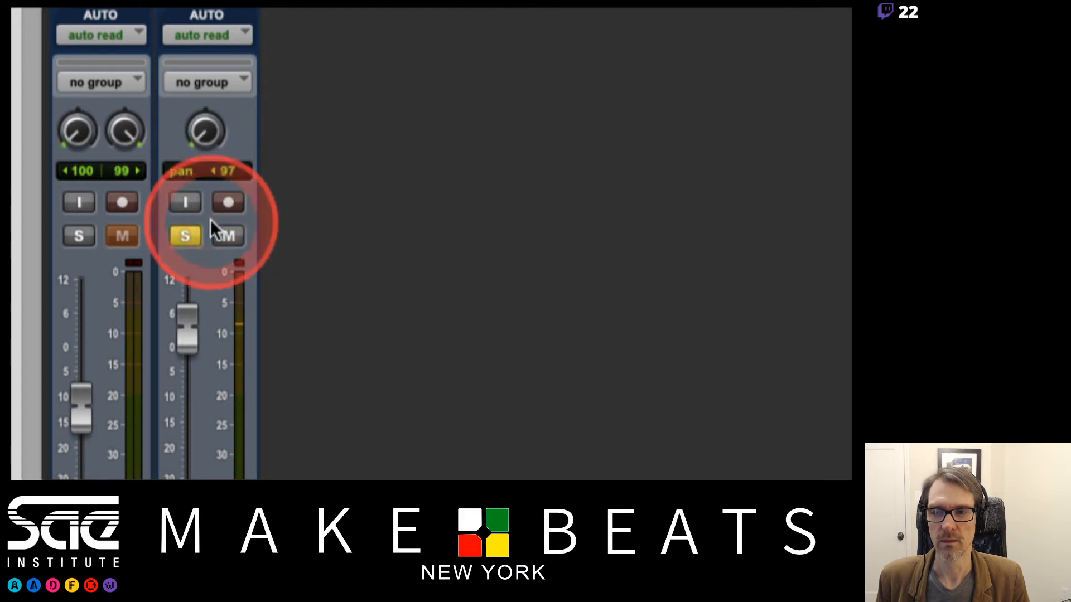
{"action": "left_click_drag", "start_coordinate": [207, 130], "coordinate": [206, 48]}
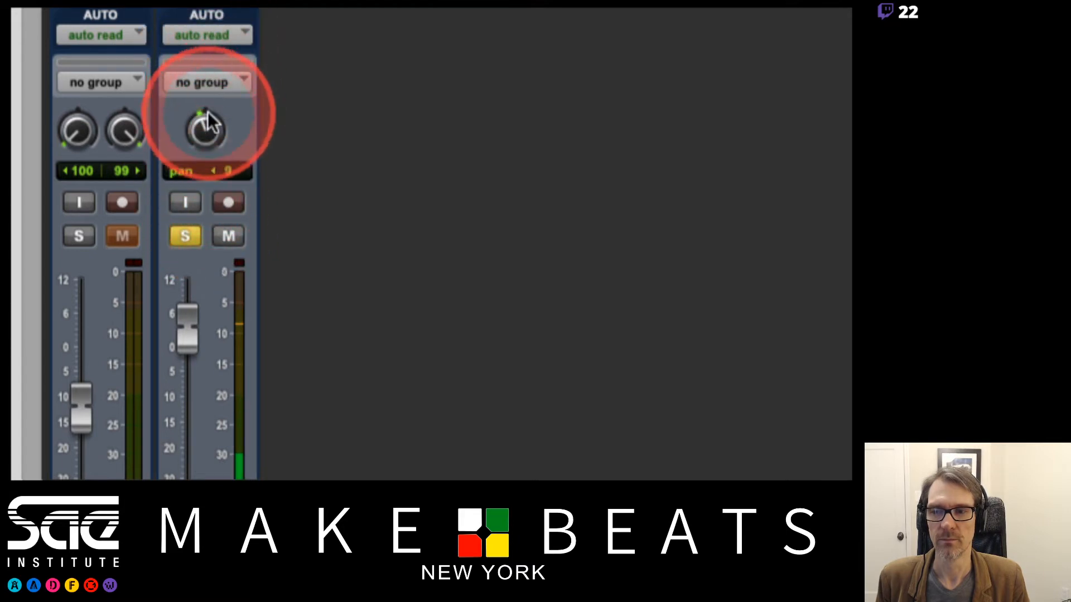
{"action": "mouse_move", "coordinate": [204, 115]}
{"action": "left_mouse_down"}
{"action": "mouse_move", "coordinate": [209, 85]}
{"action": "mouse_move", "coordinate": [209, 125]}
{"action": "mouse_move", "coordinate": [208, 69]}
{"action": "mouse_move", "coordinate": [246, 299]}
{"action": "mouse_move", "coordinate": [214, 65]}
{"action": "mouse_move", "coordinate": [238, 180]}
{"action": "mouse_move", "coordinate": [246, 277]}
{"action": "mouse_move", "coordinate": [242, 203]}
{"action": "mouse_move", "coordinate": [216, 81]}
{"action": "mouse_move", "coordinate": [233, 249]}
{"action": "mouse_move", "coordinate": [202, 52]}
{"action": "mouse_move", "coordinate": [202, 133]}
{"action": "mouse_move", "coordinate": [214, 131]}
{"action": "mouse_move", "coordinate": [204, 134]}
{"action": "left_mouse_up"}
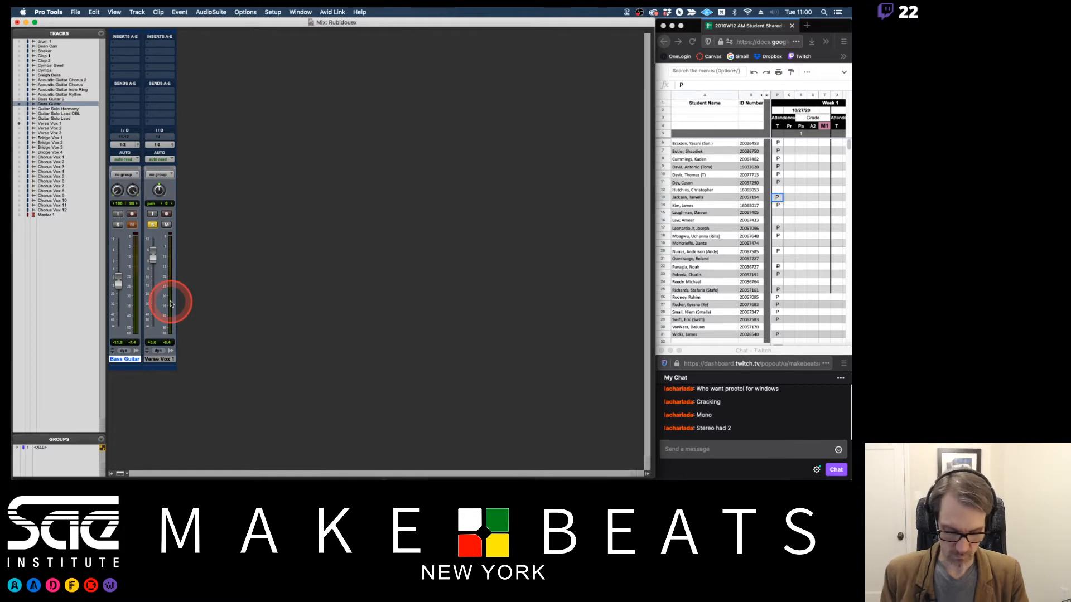
Step: In the Edit window, highlight the vocal passage from 0:29.361, and place the edit cursor at 0:27.735 on the Bass Guitar track
{"action": "key", "text": "super+equal"}
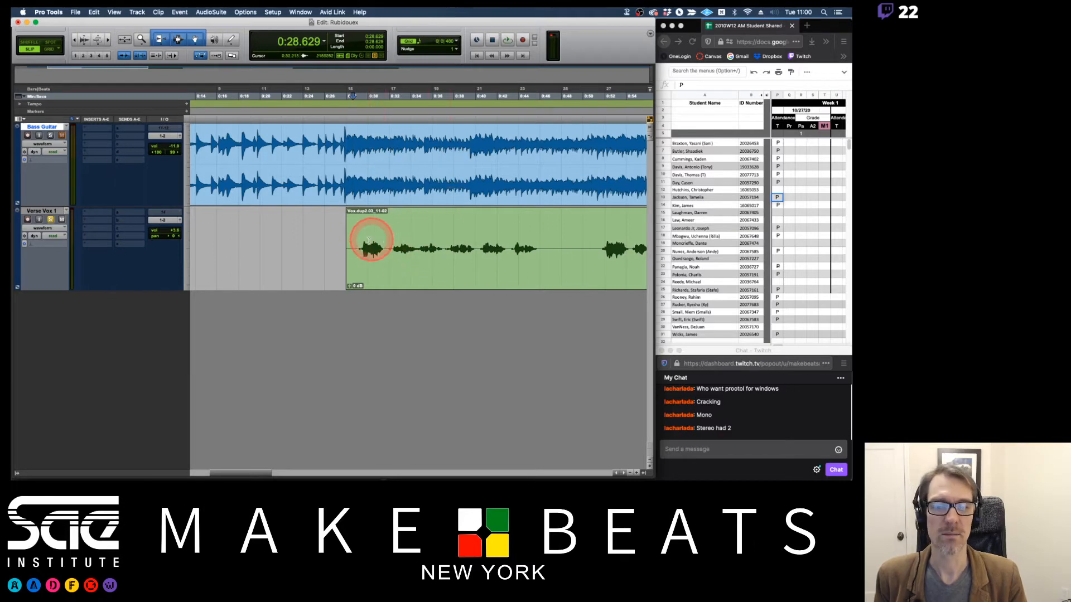
{"action": "left_click_drag", "start_coordinate": [361, 237], "coordinate": [461, 233]}
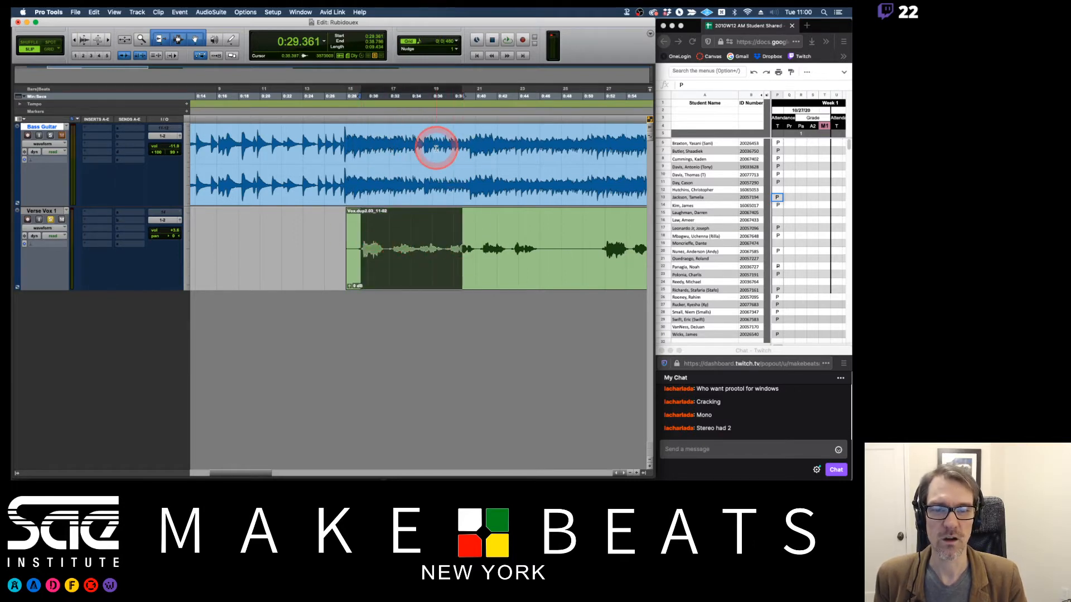
{"action": "left_click", "coordinate": [343, 155]}
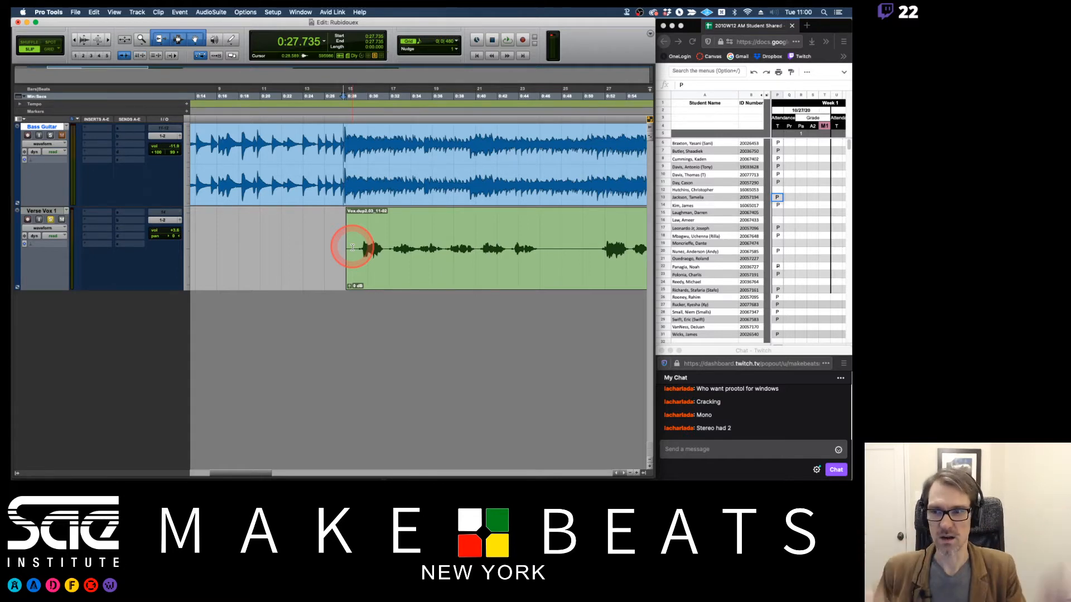
Step: Show the Master 1 track in the Mix window and pan Verse Vox 1 to 100 left
{"action": "key", "text": "super+equal"}
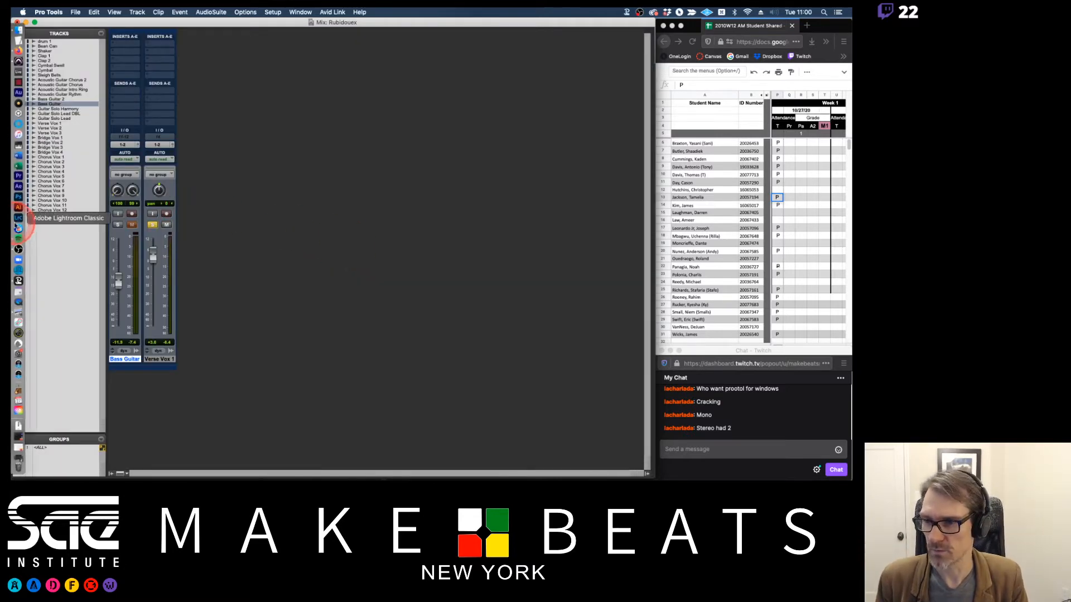
{"action": "left_click_drag", "start_coordinate": [29, 221], "coordinate": [20, 218]}
{"action": "left_click", "coordinate": [19, 216]}
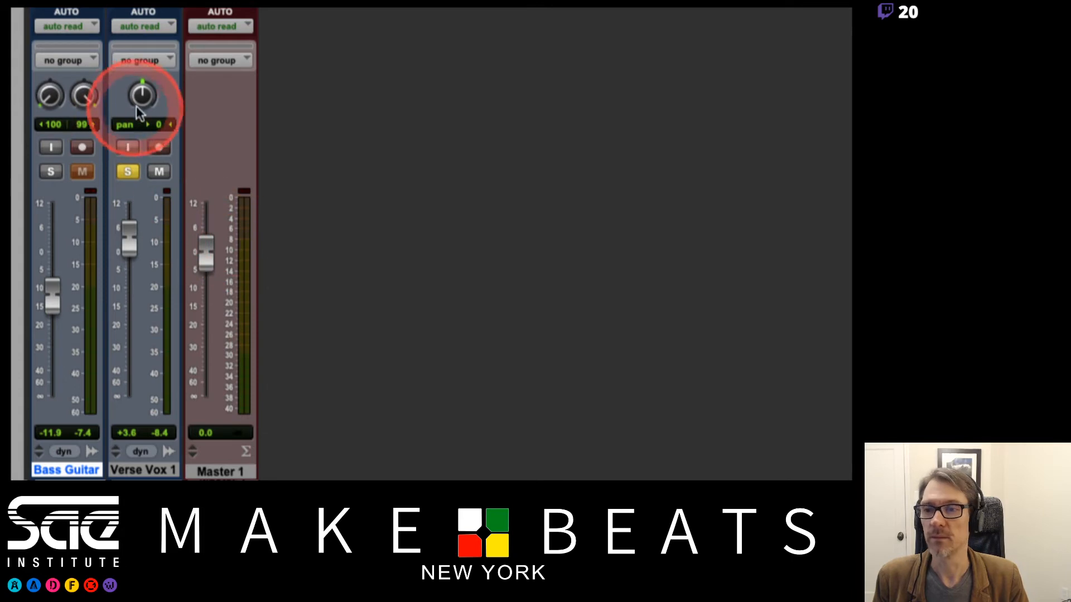
{"action": "left_click_drag", "start_coordinate": [142, 99], "coordinate": [134, 205]}
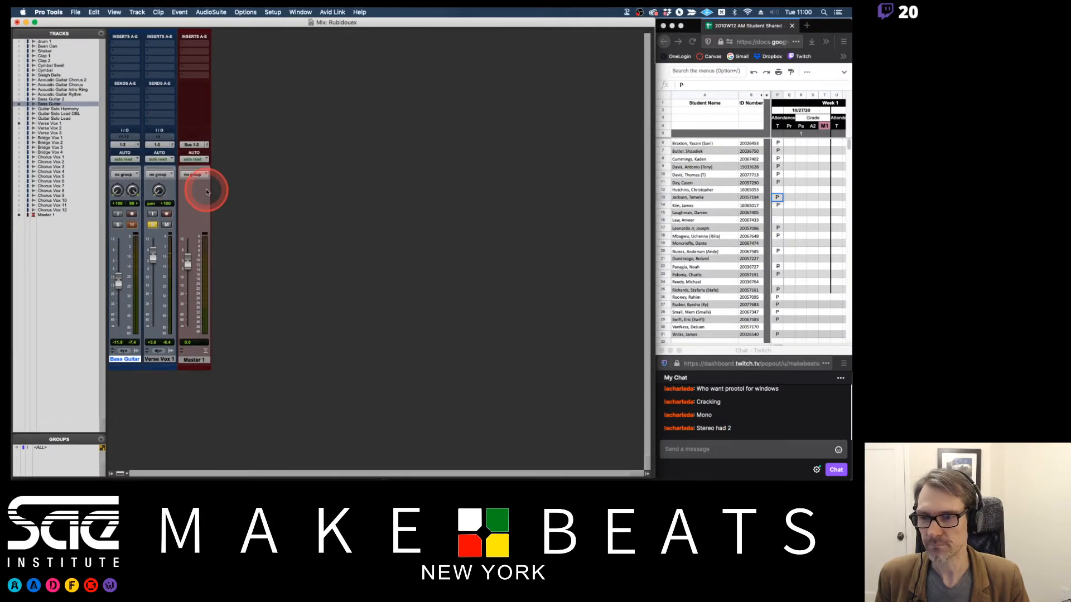
Step: Change the Master 1 track's output assignment from the bus to hardware output 1-2
{"action": "left_click", "coordinate": [192, 144]}
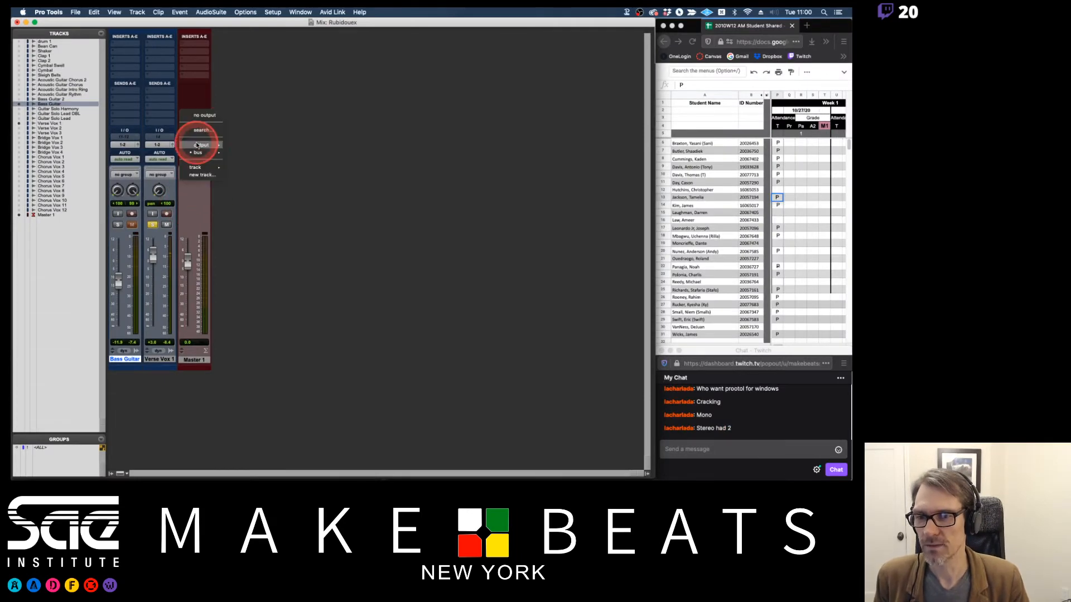
{"action": "mouse_move", "coordinate": [201, 145]}
{"action": "left_click", "coordinate": [258, 148]}
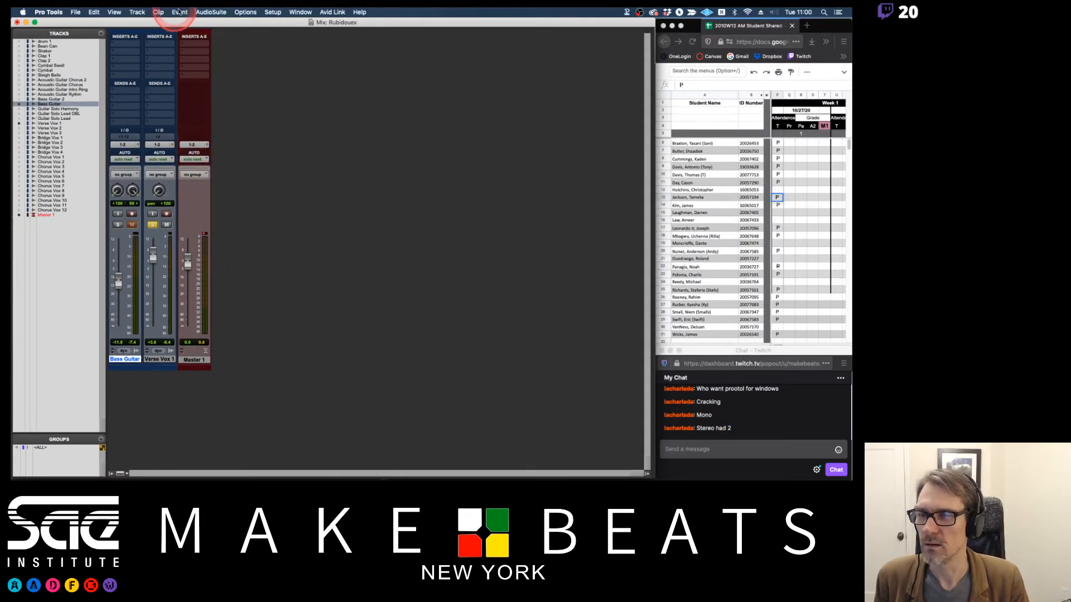
Step: Open the I/O Setup dialog to view the output paths
{"action": "left_click", "coordinate": [244, 13]}
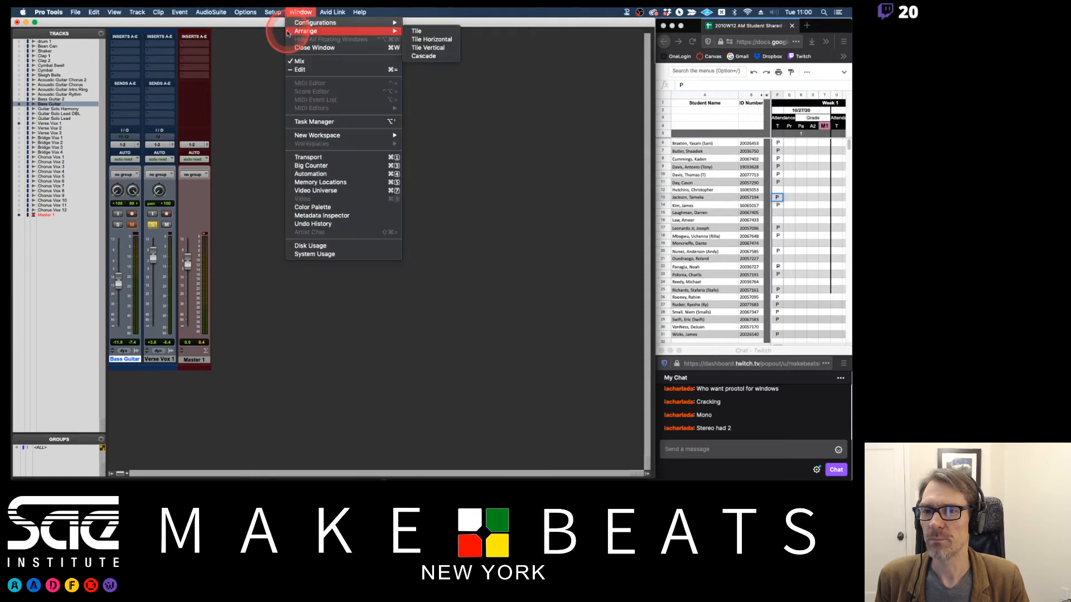
{"action": "mouse_move", "coordinate": [273, 13]}
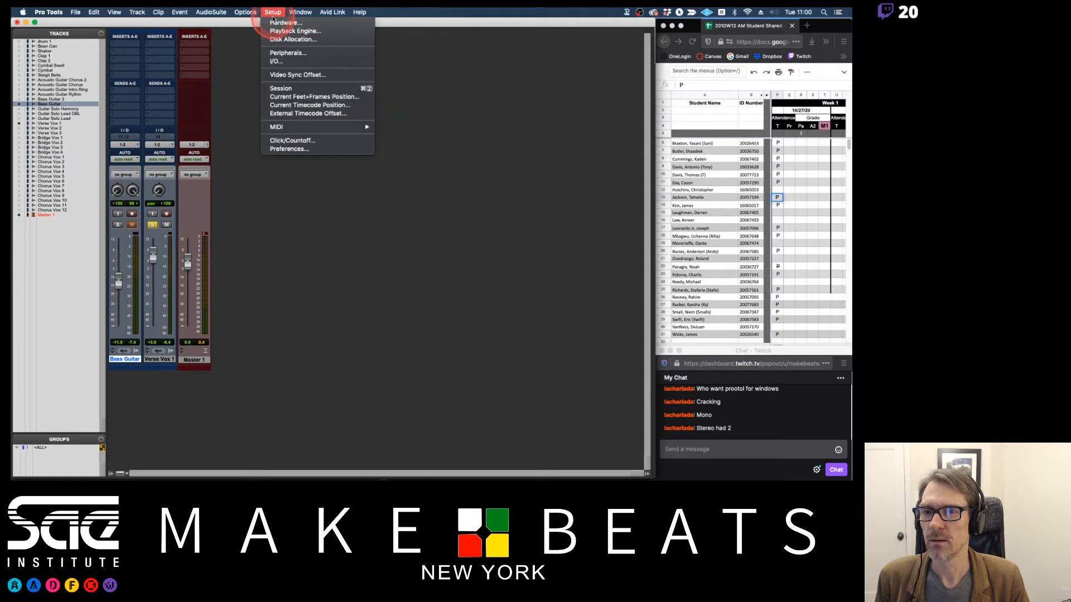
{"action": "left_click", "coordinate": [276, 62]}
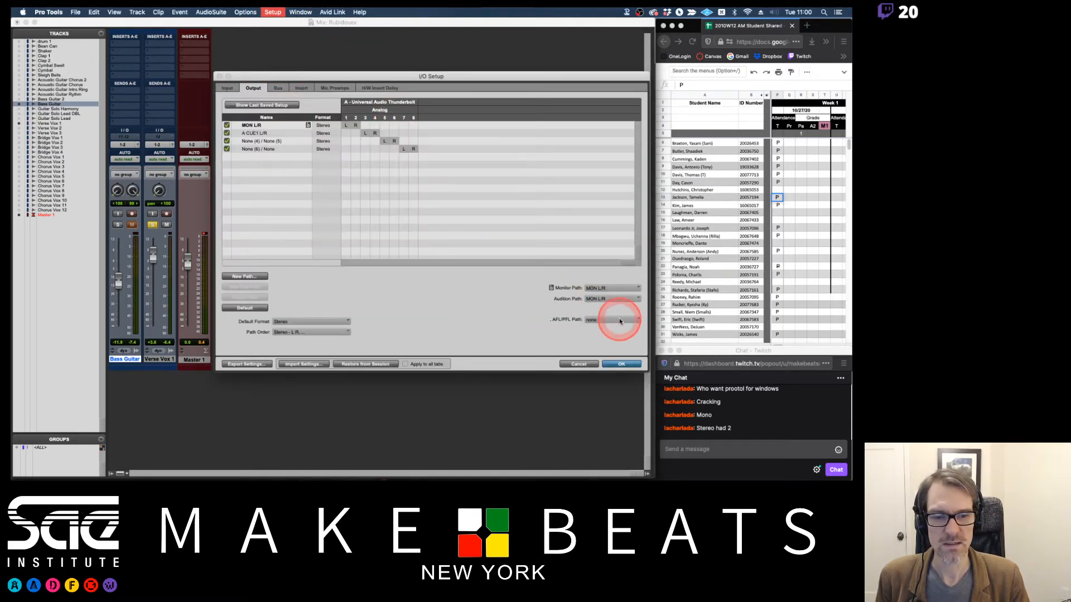
Step: Check the input paths in I/O Setup and restore the output paths and busses to their defaults
{"action": "left_click", "coordinate": [228, 88]}
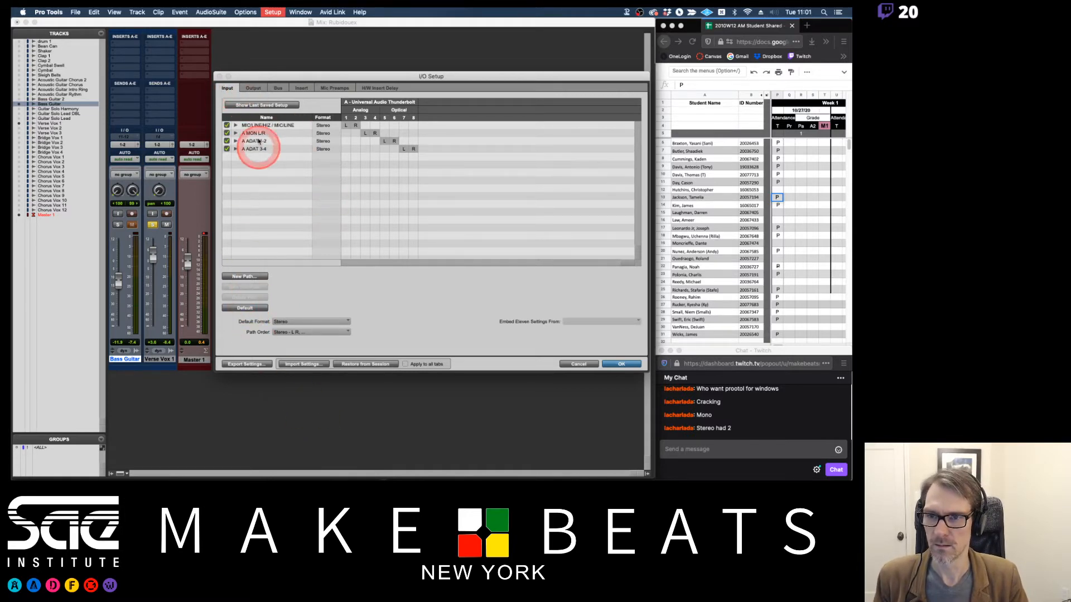
{"action": "left_click", "coordinate": [253, 89]}
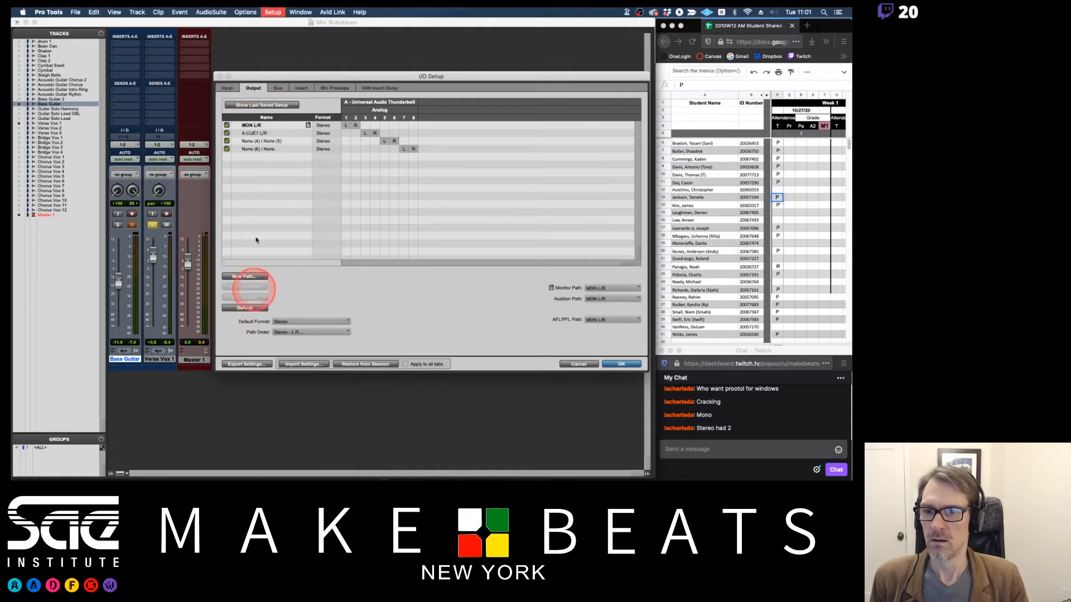
{"action": "left_click", "coordinate": [278, 89]}
{"action": "left_click", "coordinate": [262, 301]}
{"action": "left_click", "coordinate": [246, 306]}
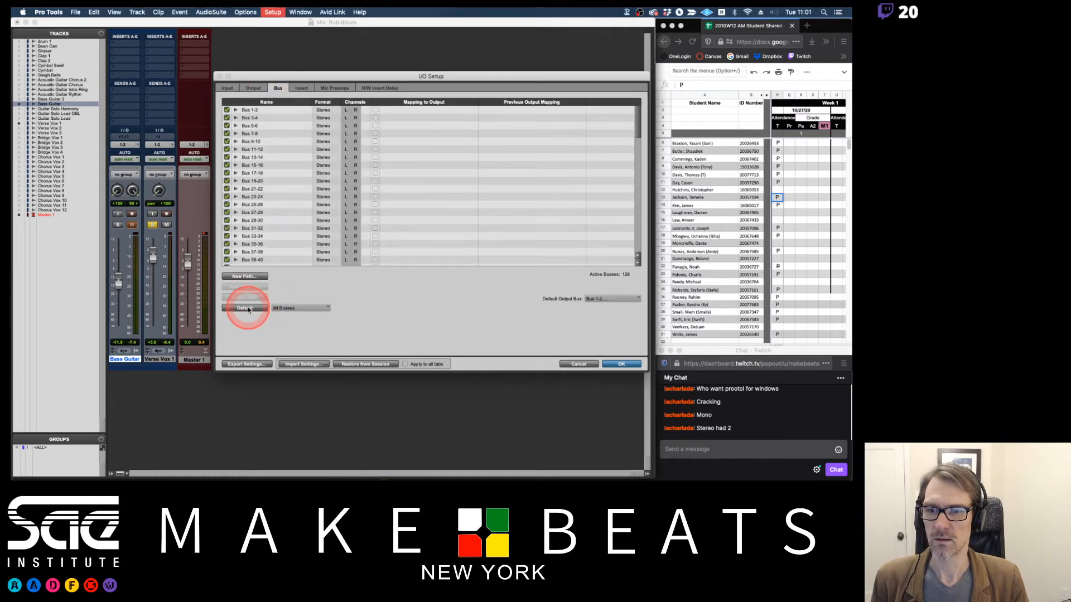
Step: Select 1-2 (Stereo) as the default output bus and accept the I/O Setup changes
{"action": "left_click", "coordinate": [612, 299]}
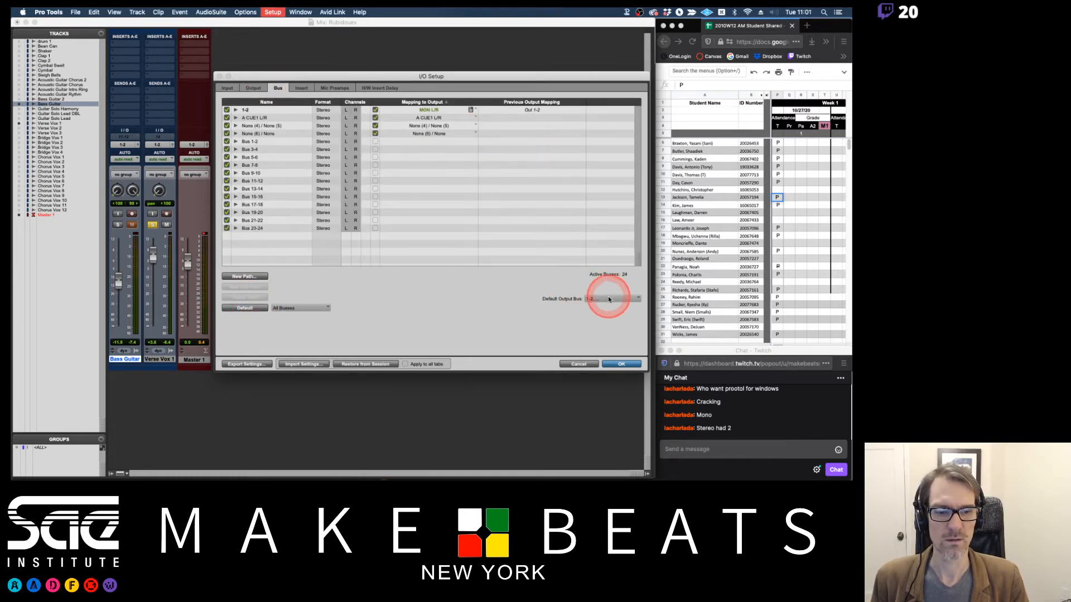
{"action": "mouse_move", "coordinate": [660, 304]}
{"action": "left_click", "coordinate": [706, 302]}
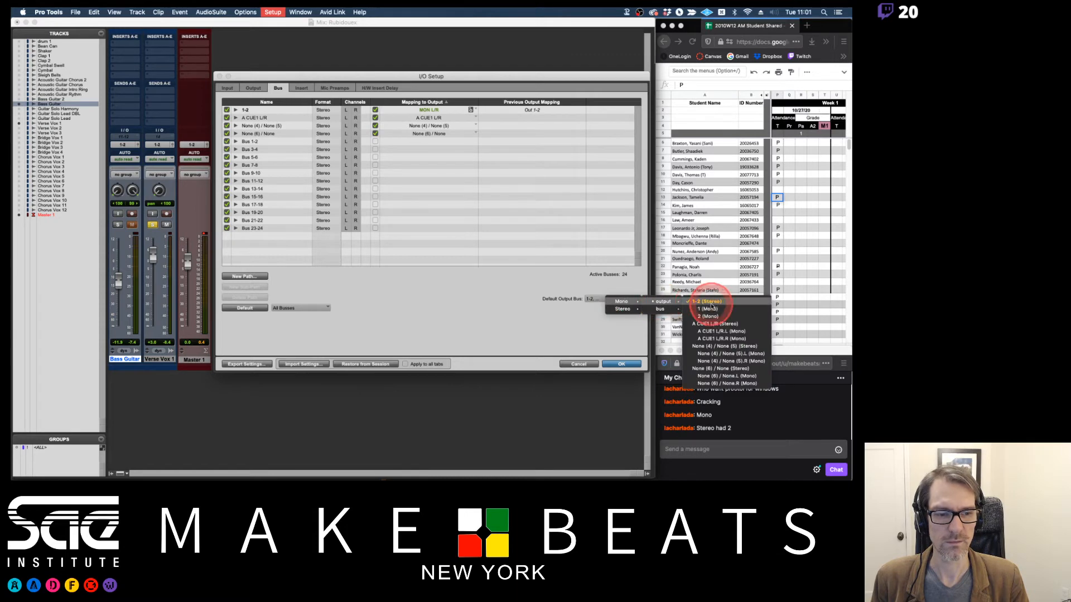
{"action": "left_click", "coordinate": [623, 365]}
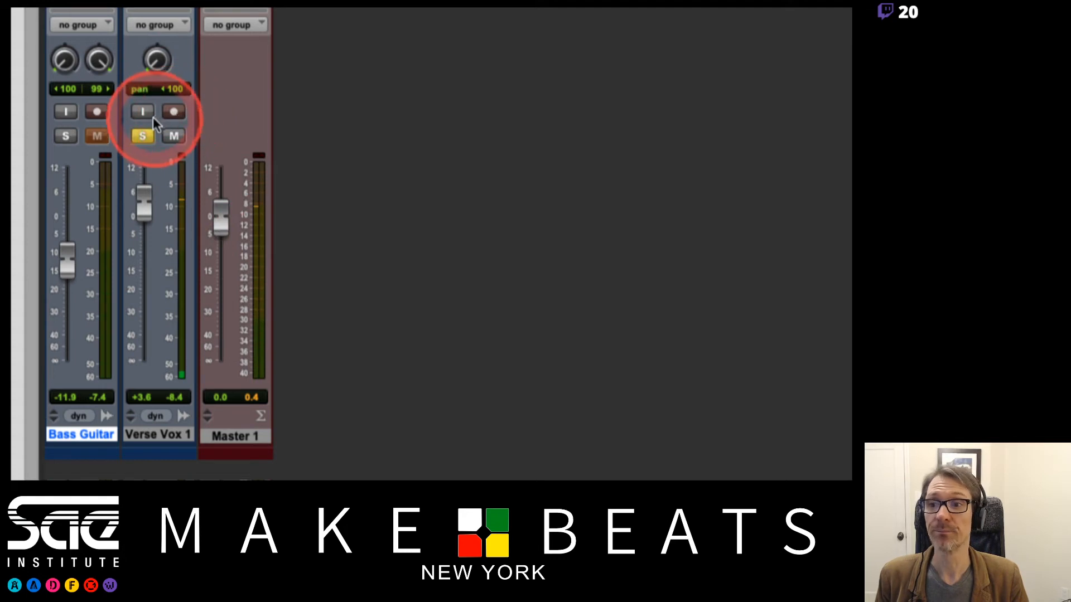
Step: Pan Verse Vox 1 to 100 right, and reset its pan to center
{"action": "left_click_drag", "start_coordinate": [159, 72], "coordinate": [152, 12]}
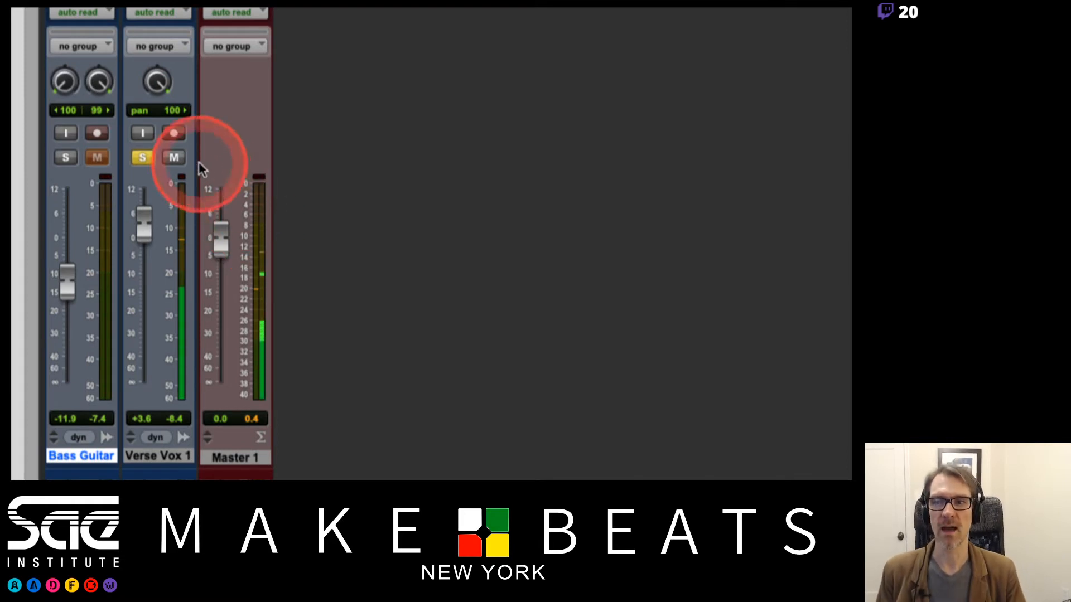
{"action": "left_click", "coordinate": [163, 94], "text": "alt"}
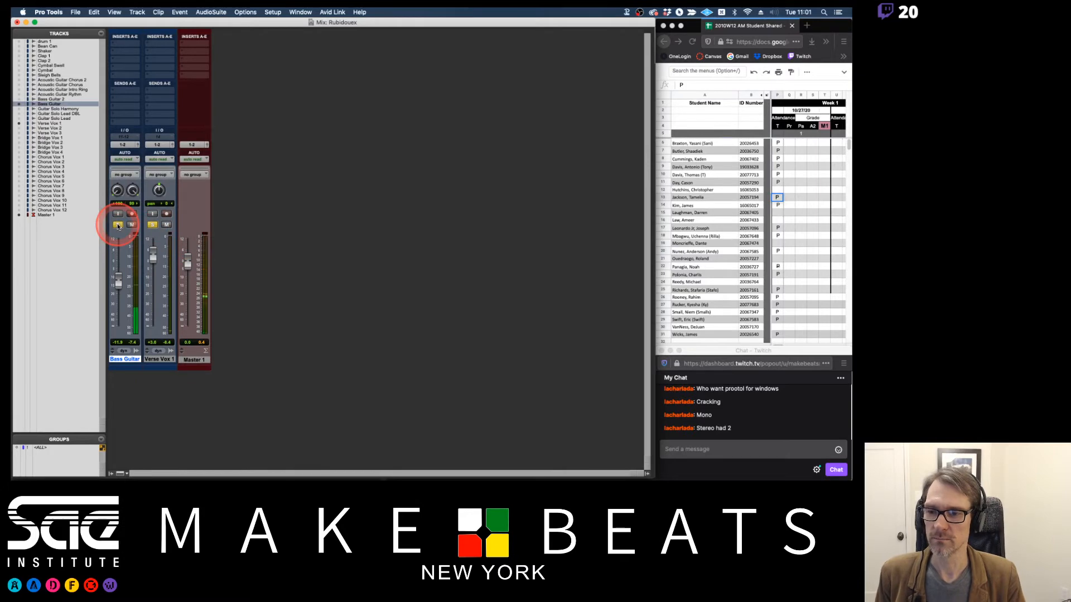
Step: Audition Verse Vox 1 soloed together with Bass Guitar while sweeping the vocal's pan, and return that pan to center
{"action": "left_click", "coordinate": [166, 227]}
{"action": "left_click", "coordinate": [156, 227]}
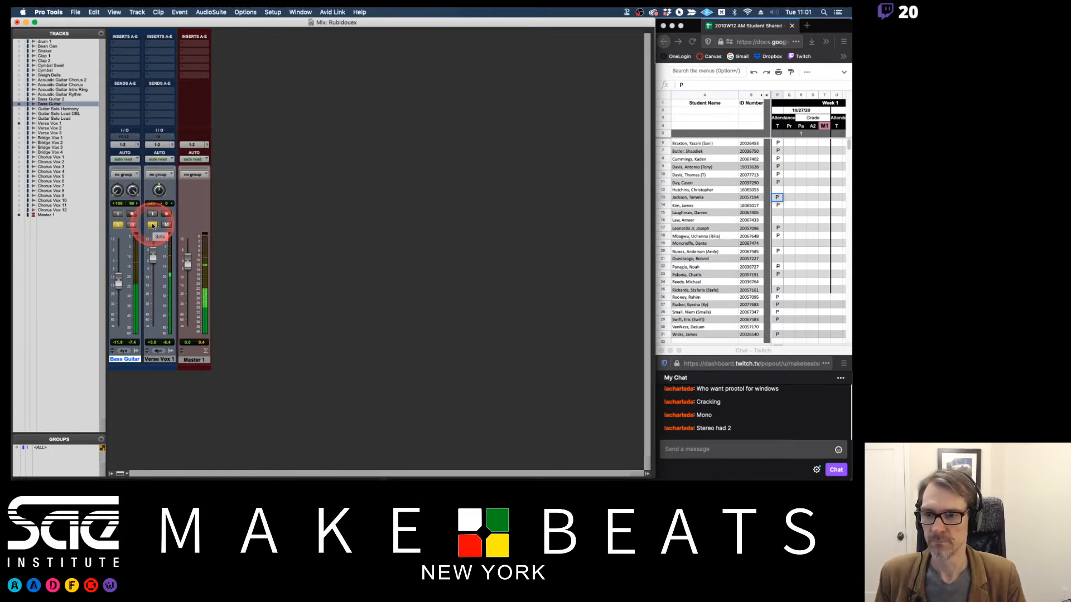
{"action": "left_click", "coordinate": [160, 230]}
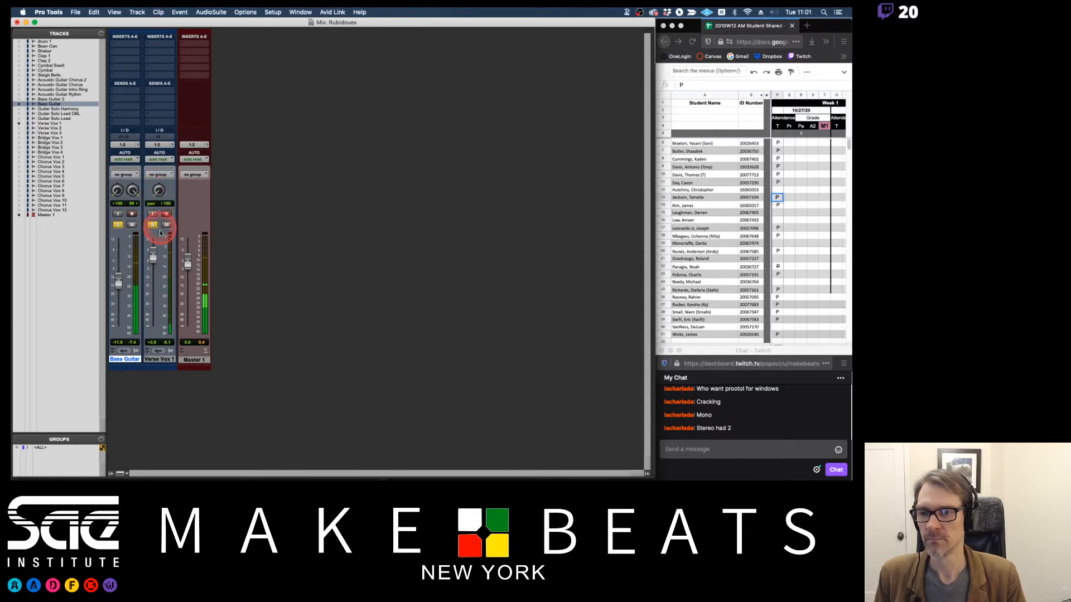
{"action": "left_click", "coordinate": [156, 250]}
{"action": "left_click_drag", "start_coordinate": [158, 190], "coordinate": [155, 99]}
{"action": "left_click", "coordinate": [159, 191], "text": "alt"}
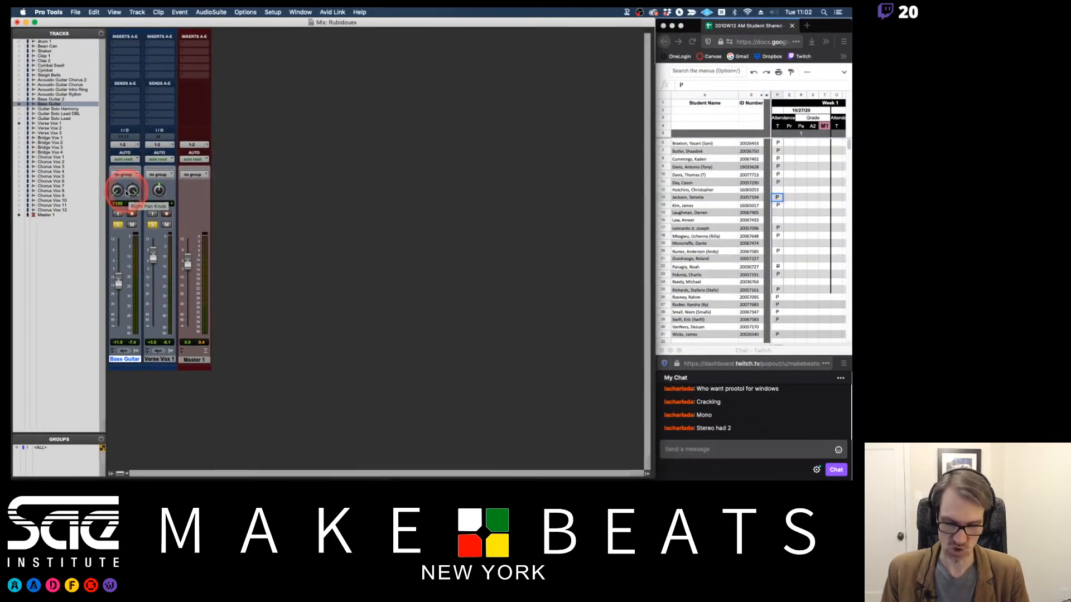
Step: Show the Edit window, view the PT Track Types page of the notes in Preview, and return to Pro Tools
{"action": "key", "text": "super+equal"}
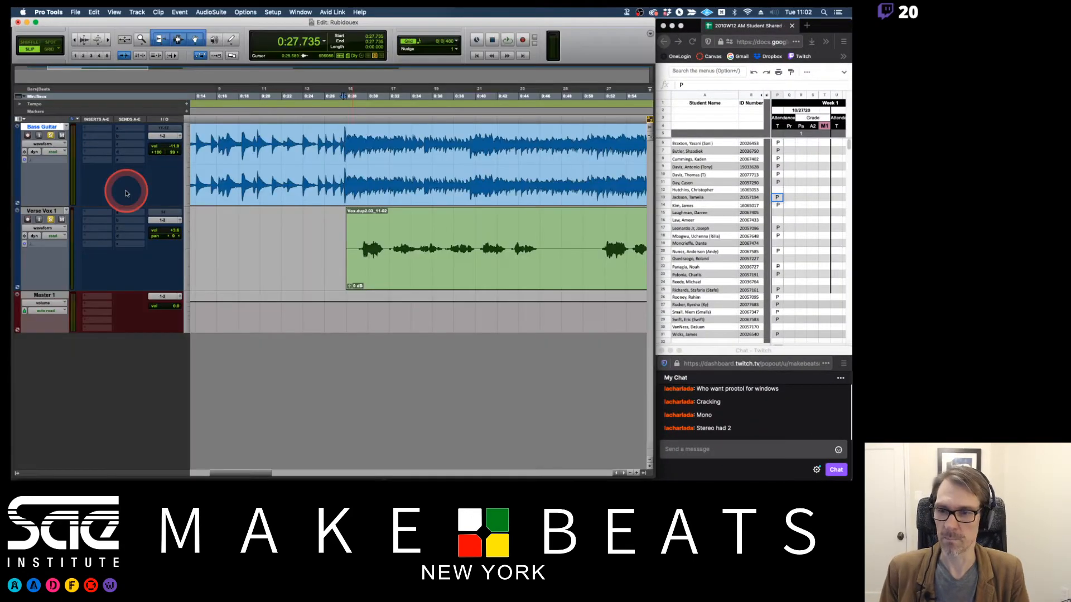
{"action": "key", "text": "super+Tab"}
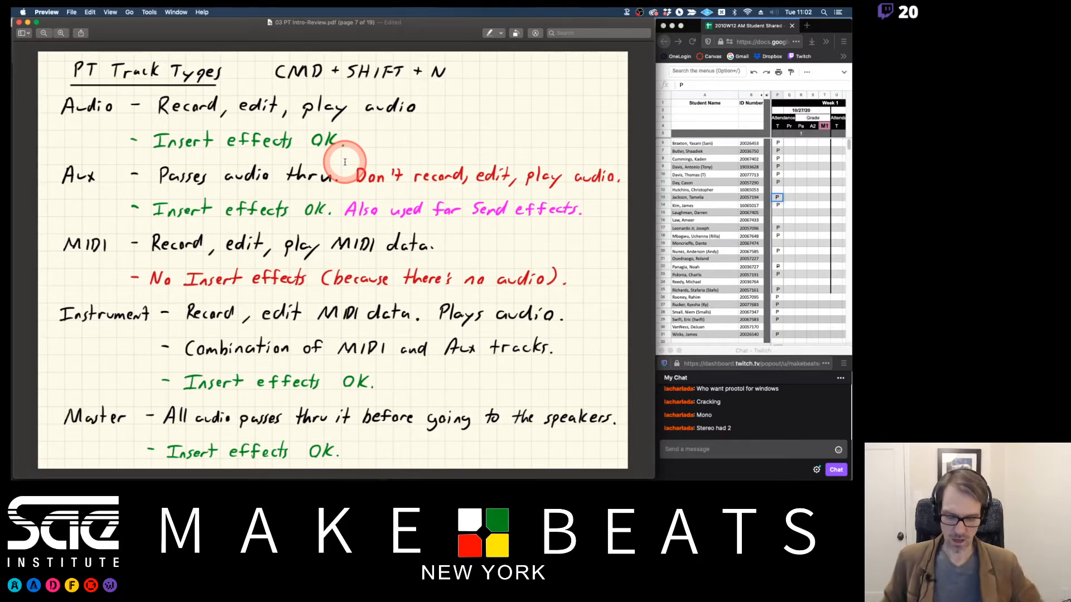
{"action": "scroll", "coordinate": [345, 163], "scroll_direction": "up", "scroll_amount": 2}
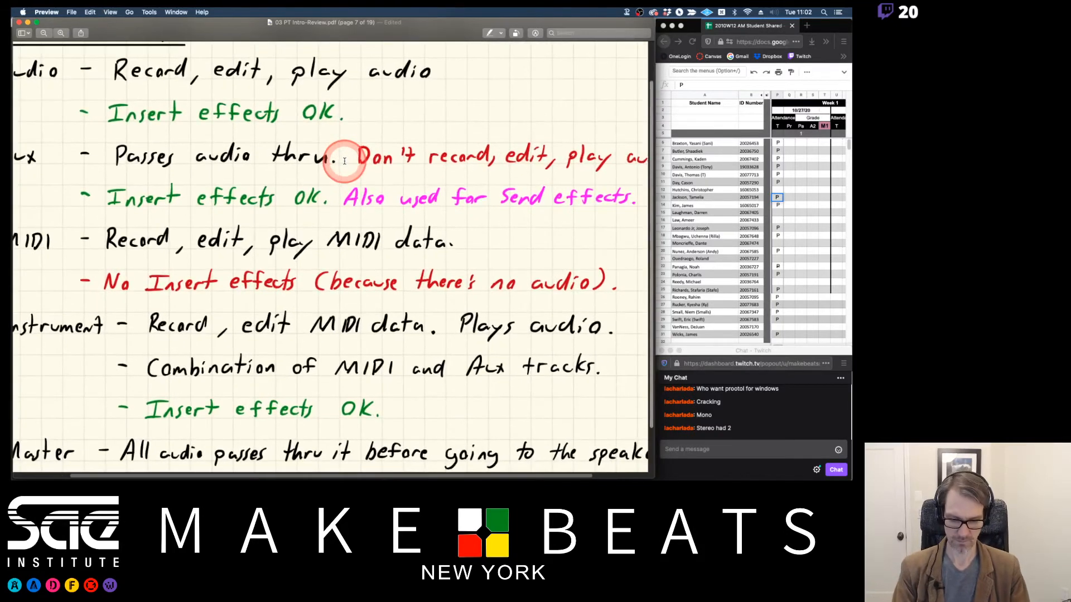
{"action": "scroll", "coordinate": [345, 161], "scroll_direction": "down", "scroll_amount": 2}
{"action": "key", "text": "super+Tab"}
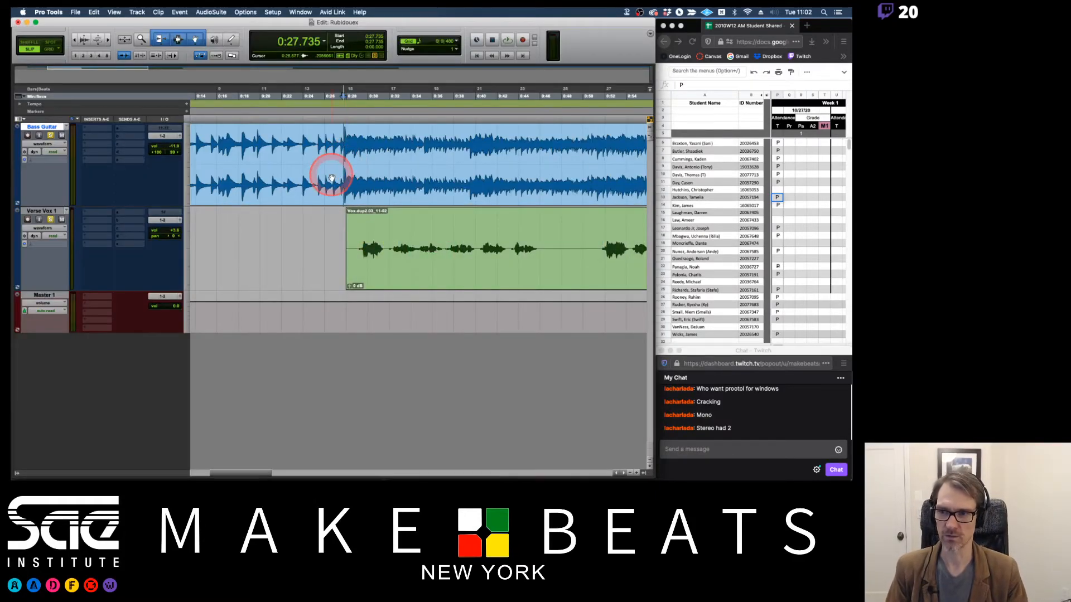
Step: Take Verse Vox 1 out of solo so only Bass Guitar is soloed, and play from 0:27.735
{"action": "left_click", "coordinate": [62, 220]}
{"action": "left_click", "coordinate": [77, 182]}
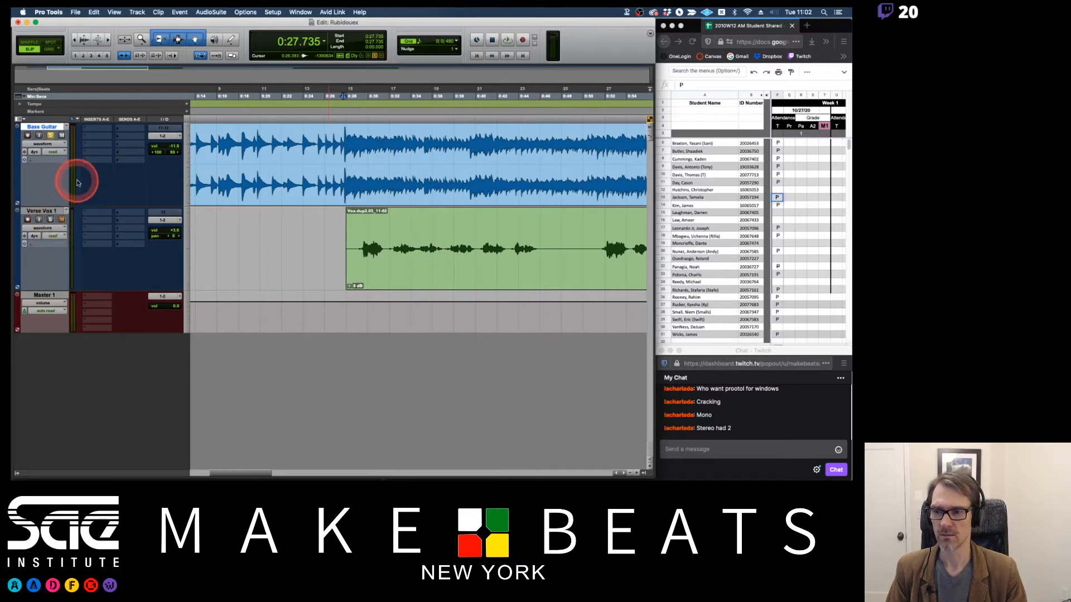
{"action": "left_click", "coordinate": [54, 136]}
{"action": "left_click", "coordinate": [57, 223]}
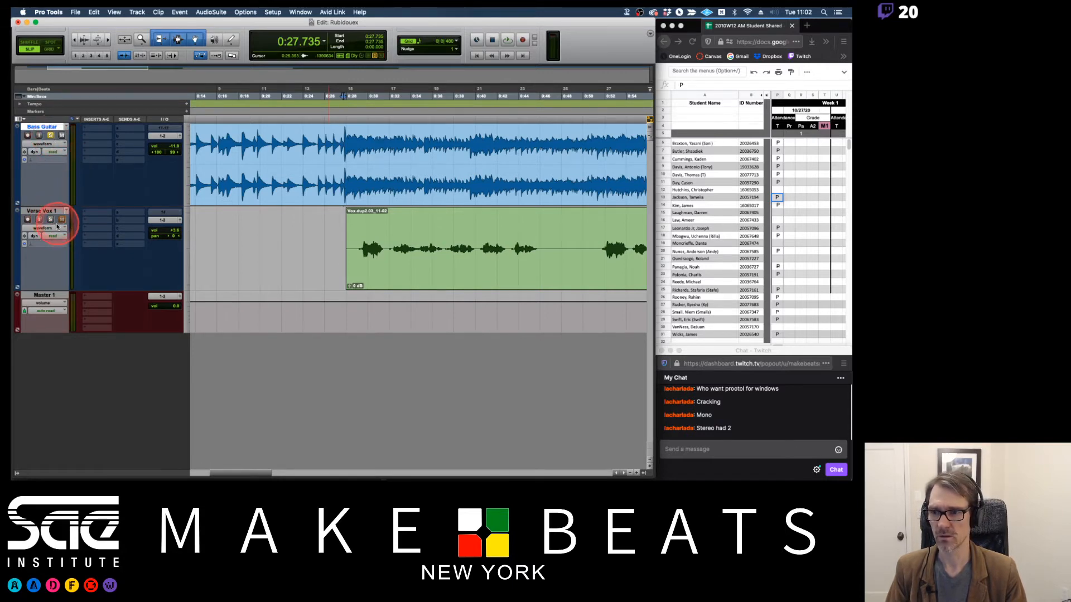
{"action": "key", "text": "space"}
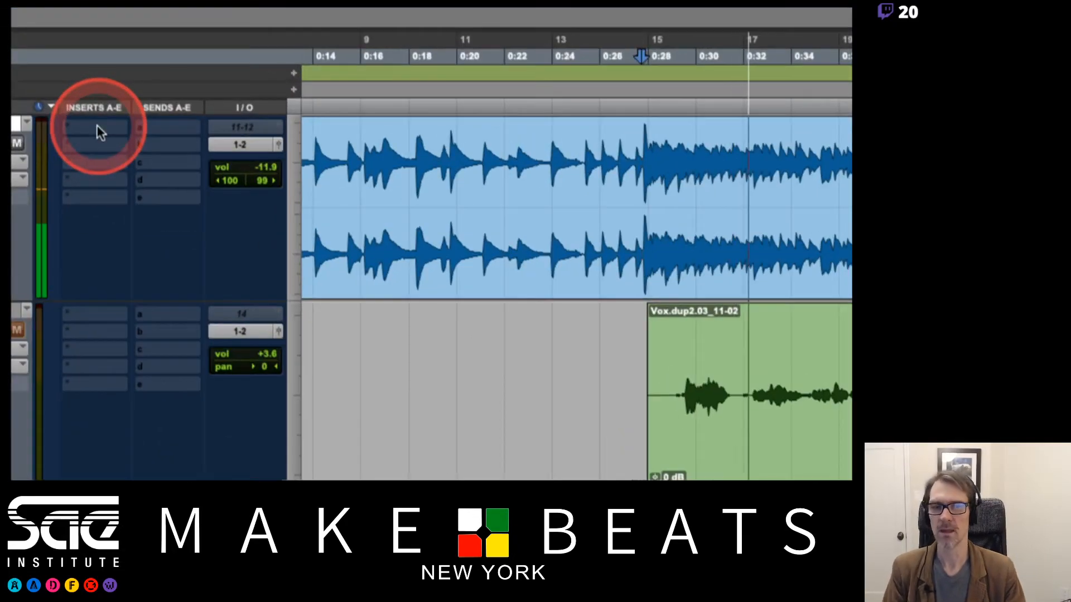
Step: Insert the multichannel Universal Audio plug-in UAD bx_subsynth (stereo) in the first insert slot of the Bass Guitar track
{"action": "left_click", "coordinate": [98, 128]}
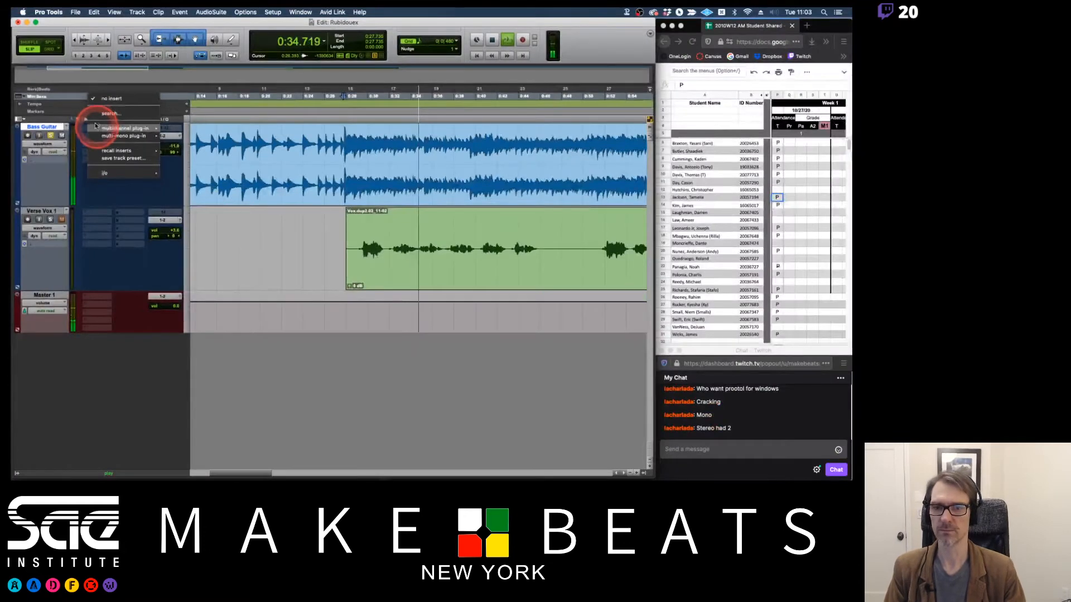
{"action": "mouse_move", "coordinate": [128, 132]}
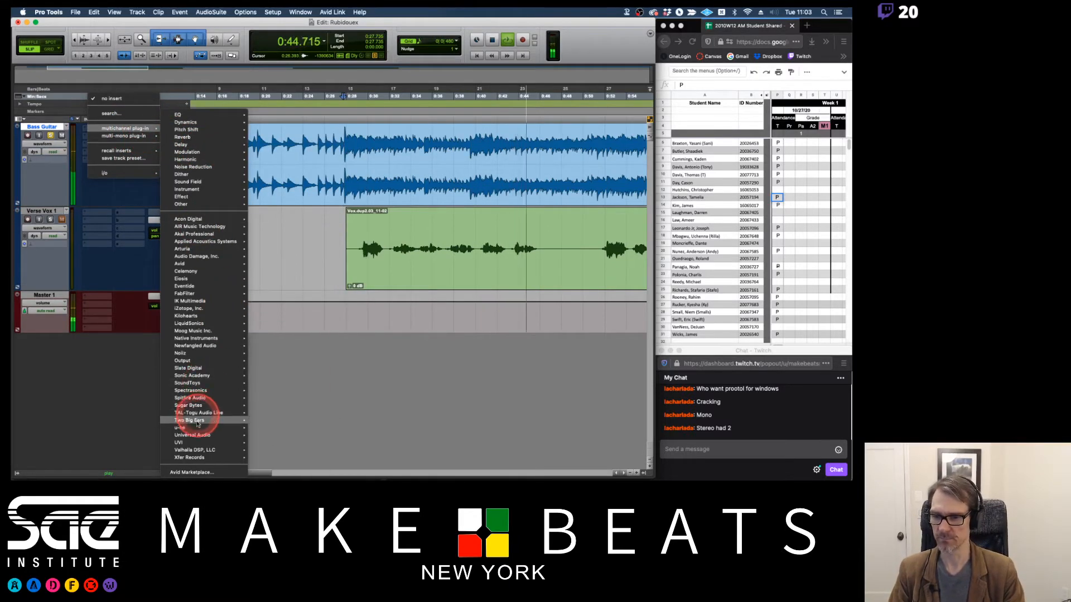
{"action": "mouse_move", "coordinate": [196, 435]}
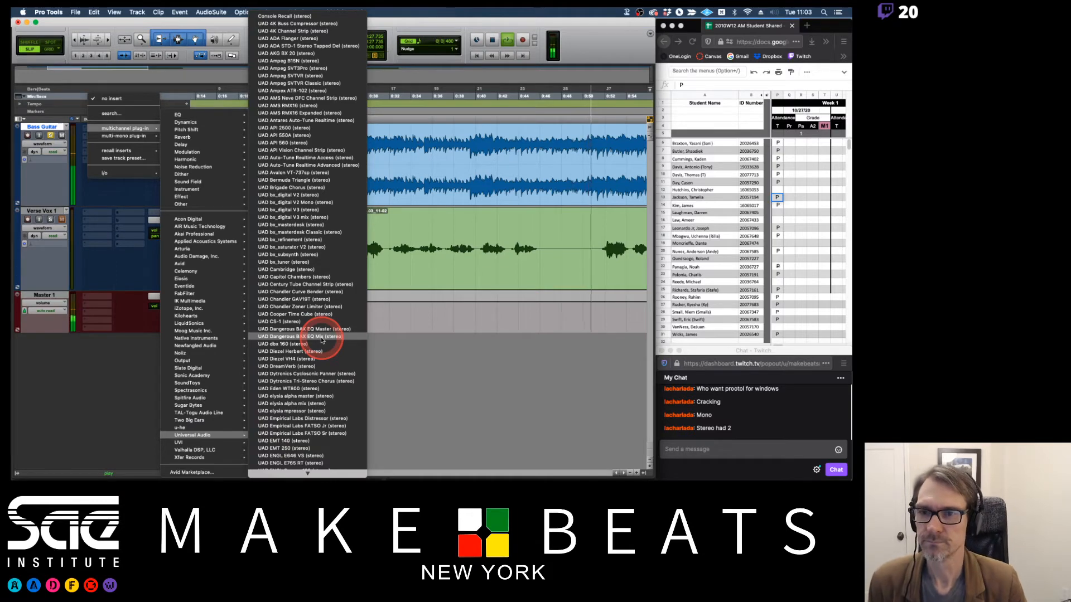
{"action": "left_click", "coordinate": [300, 255]}
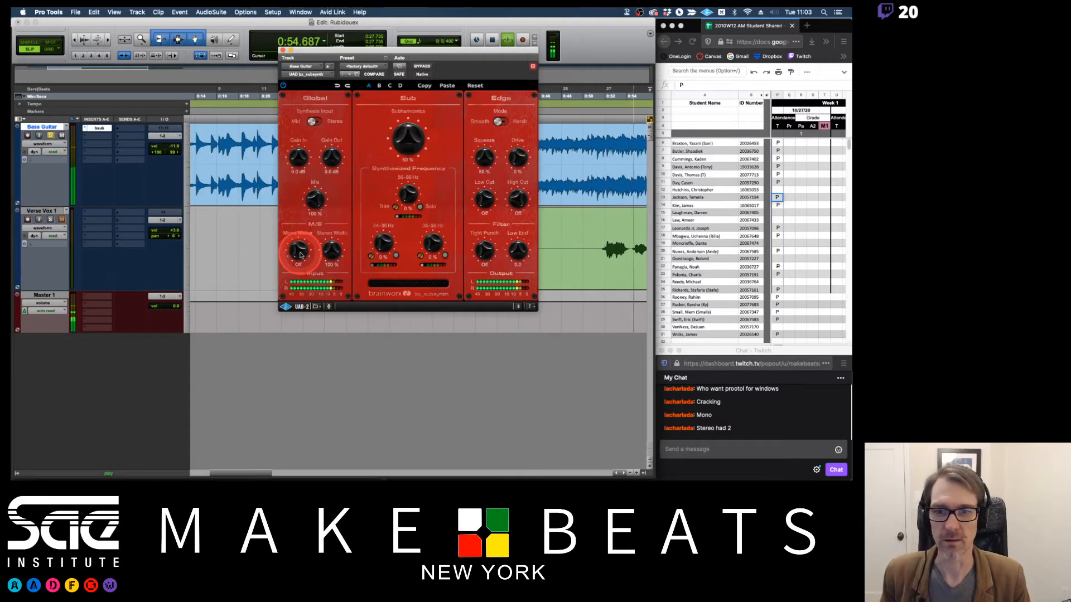
Step: Step through the bx_subsynth presets during playback and settle on a Bass Guitar preset
{"action": "left_click", "coordinate": [350, 74]}
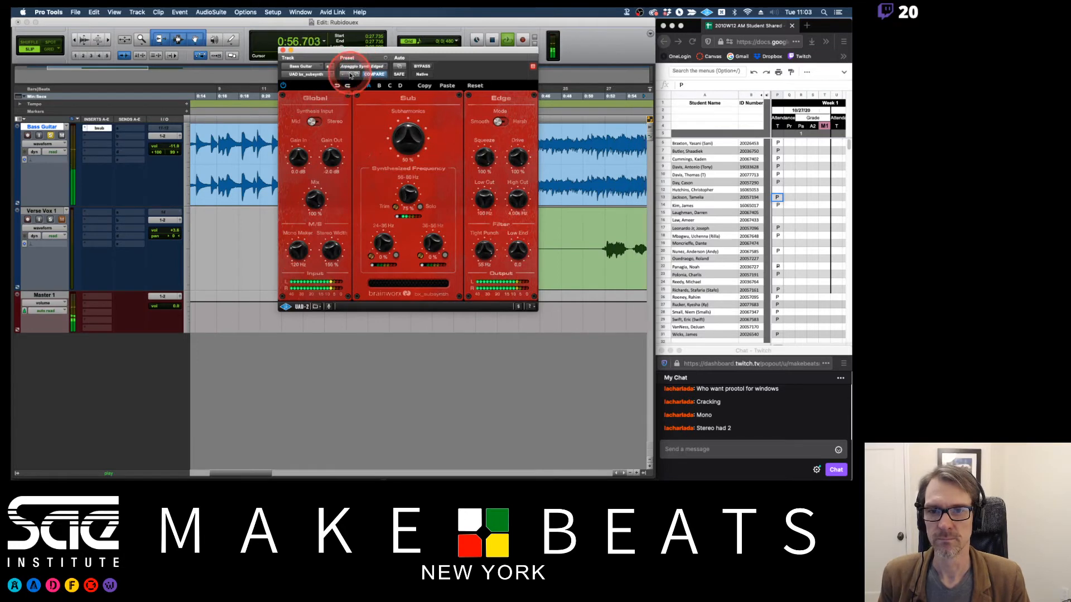
{"action": "left_click", "coordinate": [350, 75]}
{"action": "left_click", "coordinate": [350, 74]}
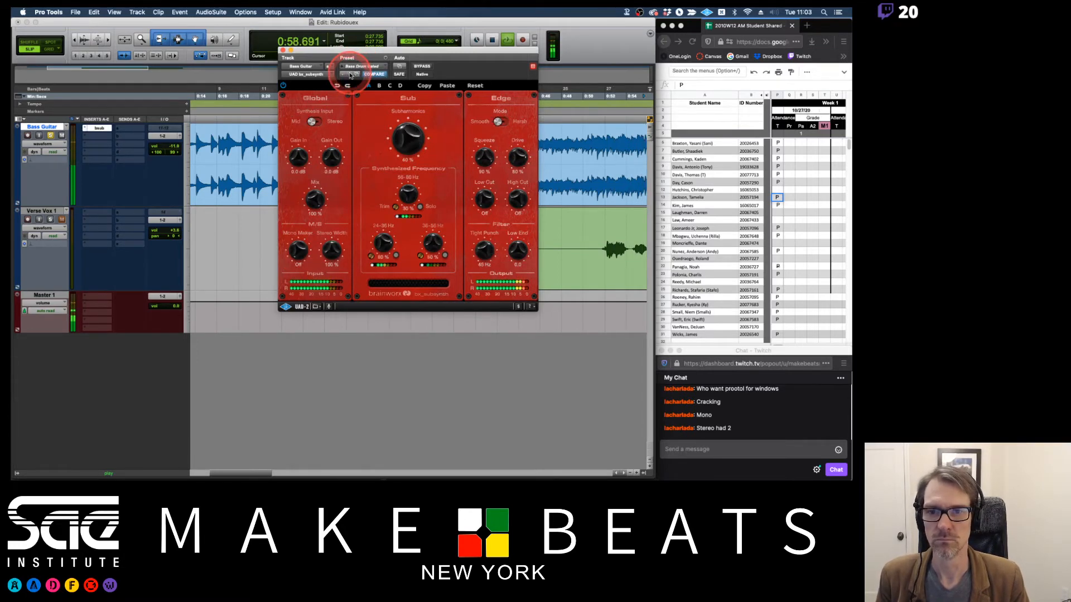
{"action": "left_click", "coordinate": [351, 75]}
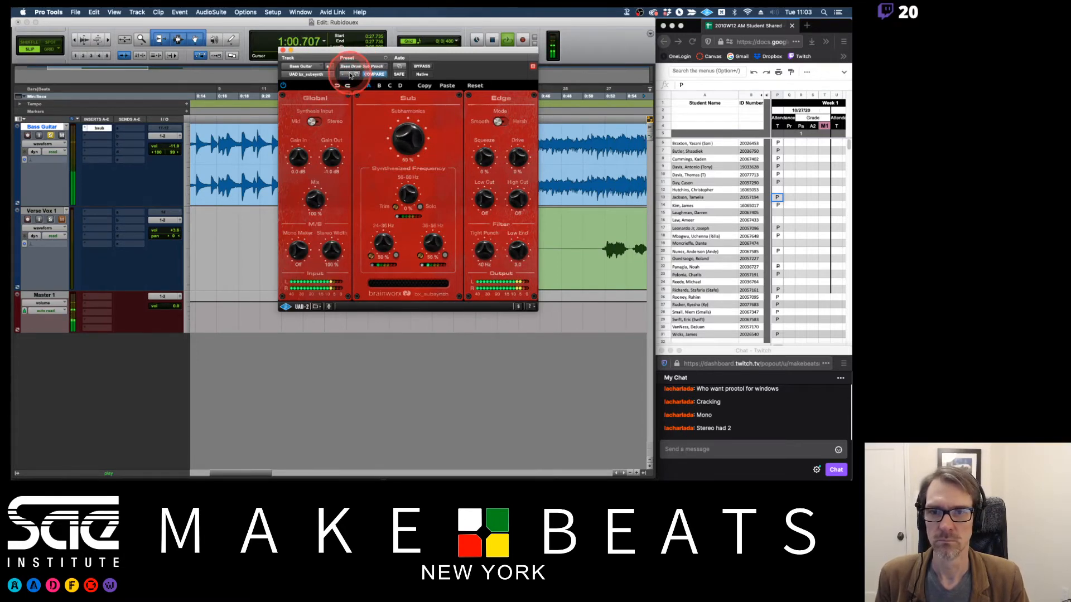
{"action": "left_click", "coordinate": [350, 75]}
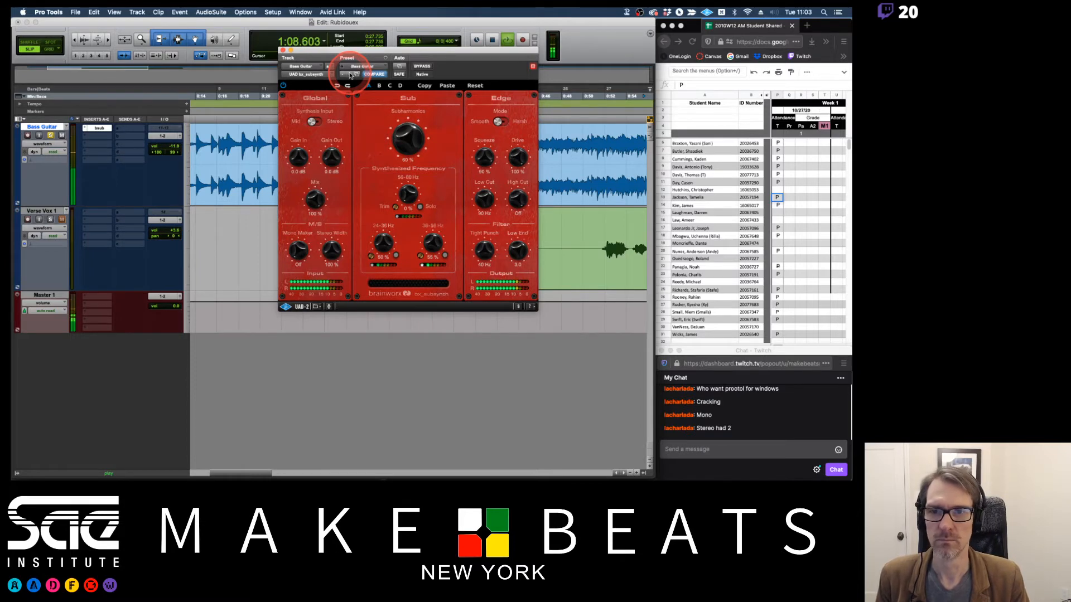
{"action": "left_click", "coordinate": [351, 74]}
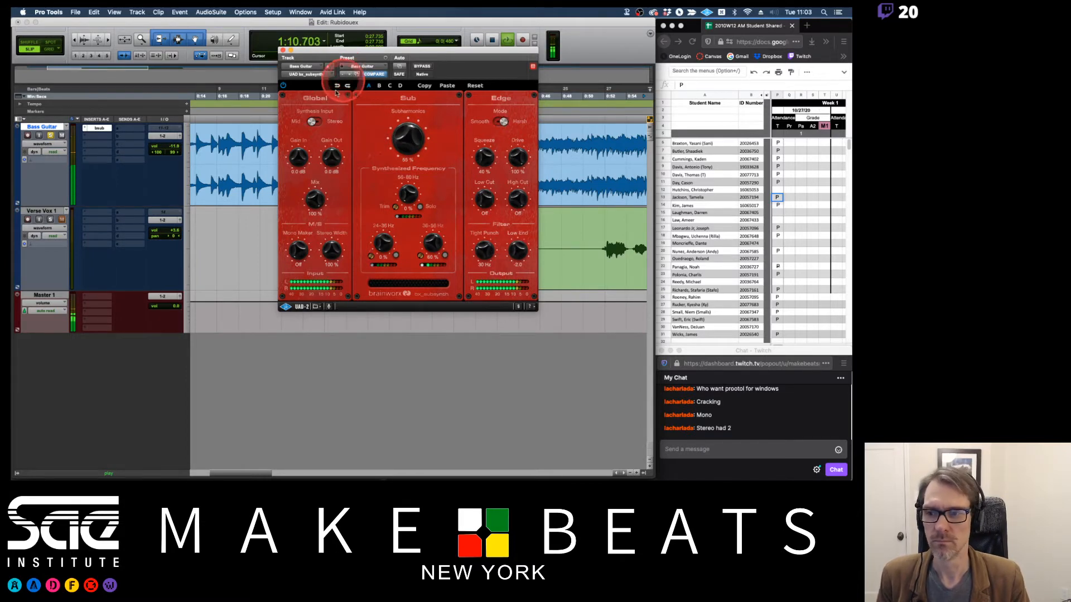
Step: Raise the Bass Guitar track's volume
{"action": "left_click_drag", "start_coordinate": [162, 149], "coordinate": [175, 145]}
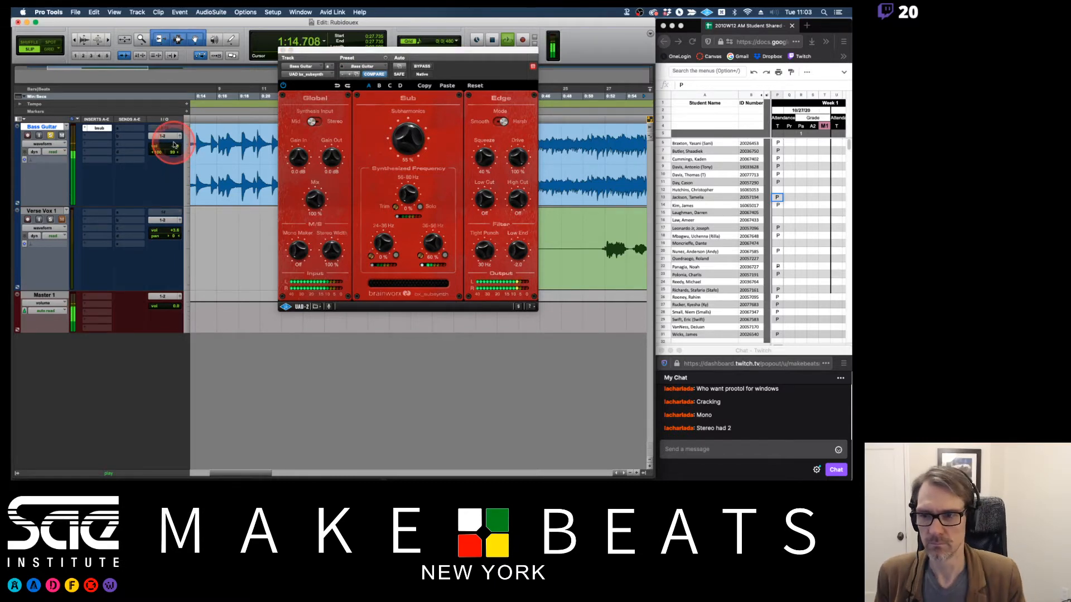
{"action": "mouse_move", "coordinate": [175, 145]}
{"action": "left_mouse_down"}
{"action": "mouse_move", "coordinate": [274, 163]}
{"action": "mouse_move", "coordinate": [480, 164]}
{"action": "left_mouse_up"}
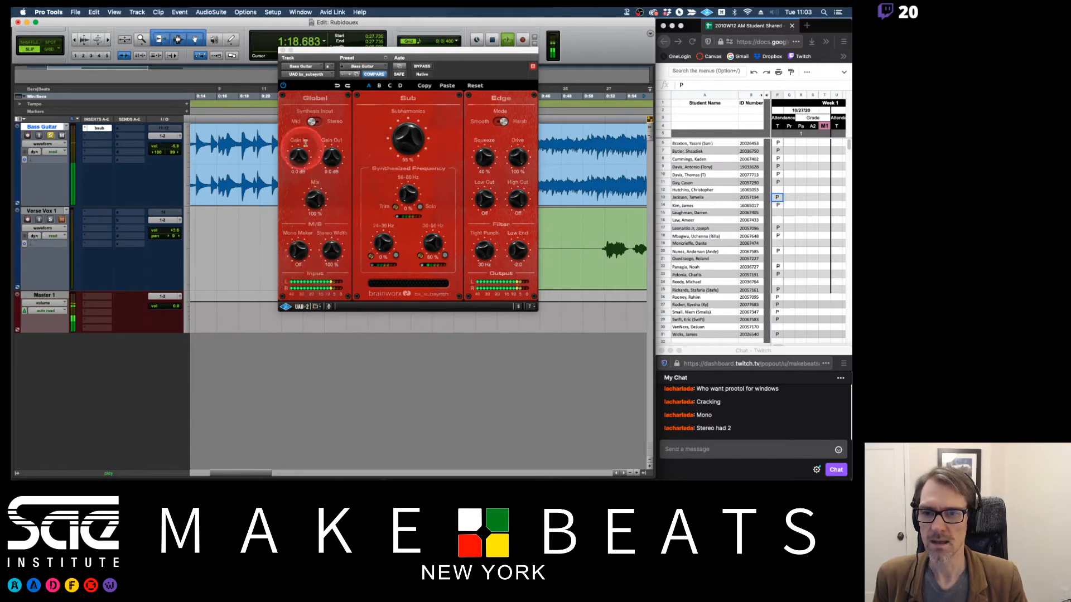
Step: Set bx_subsynth's Gain In to -2.7 dB, lower its Gain Out, set Subharmonics to 47%, and stop playback
{"action": "left_click_drag", "start_coordinate": [305, 142], "coordinate": [302, 169]}
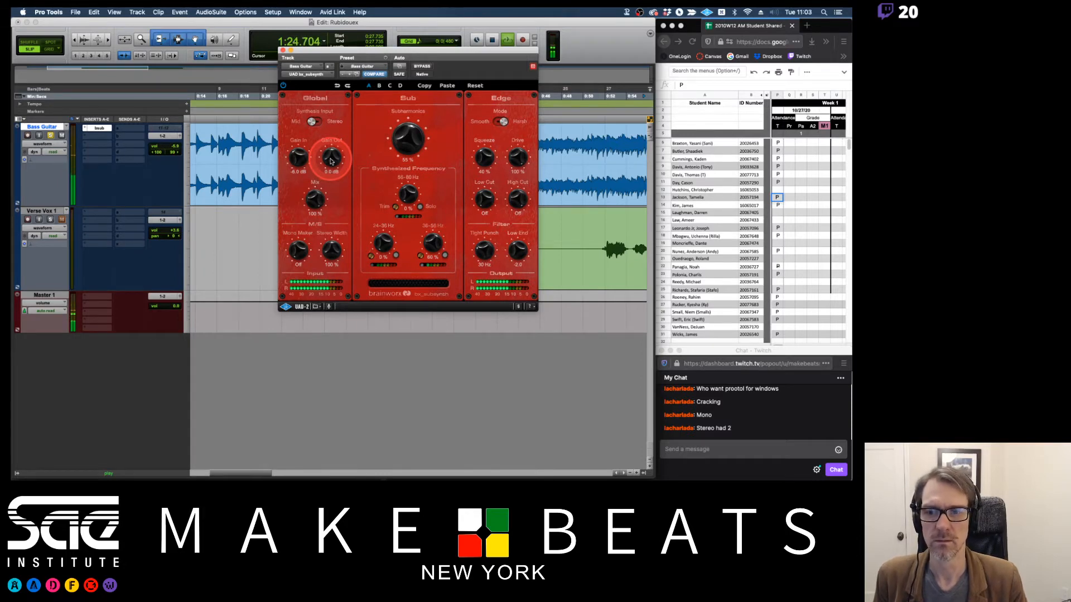
{"action": "left_click_drag", "start_coordinate": [300, 158], "coordinate": [334, 161]}
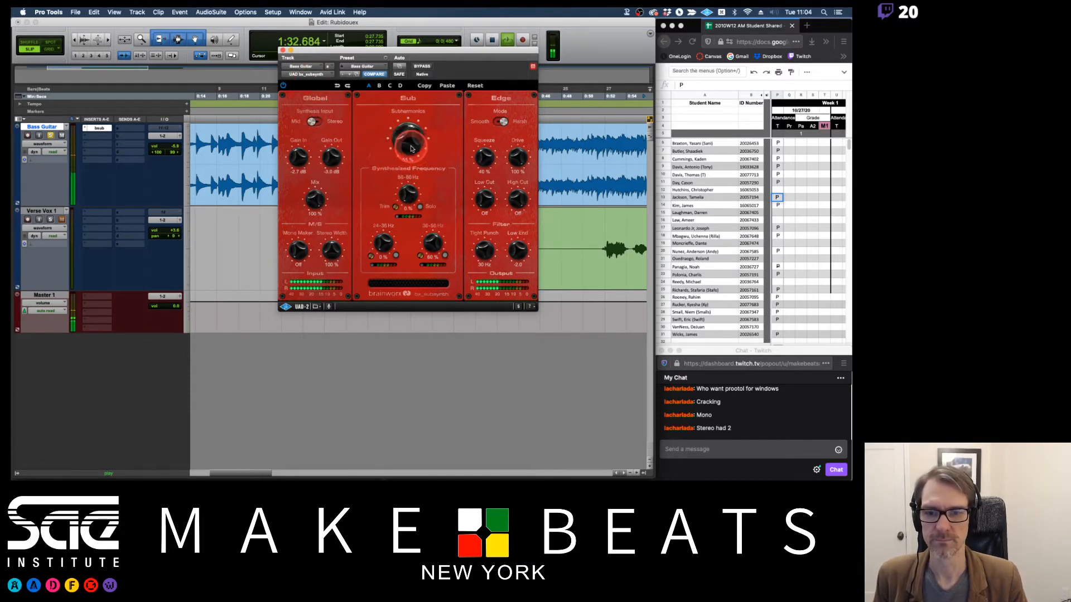
{"action": "left_click_drag", "start_coordinate": [411, 148], "coordinate": [410, 173]}
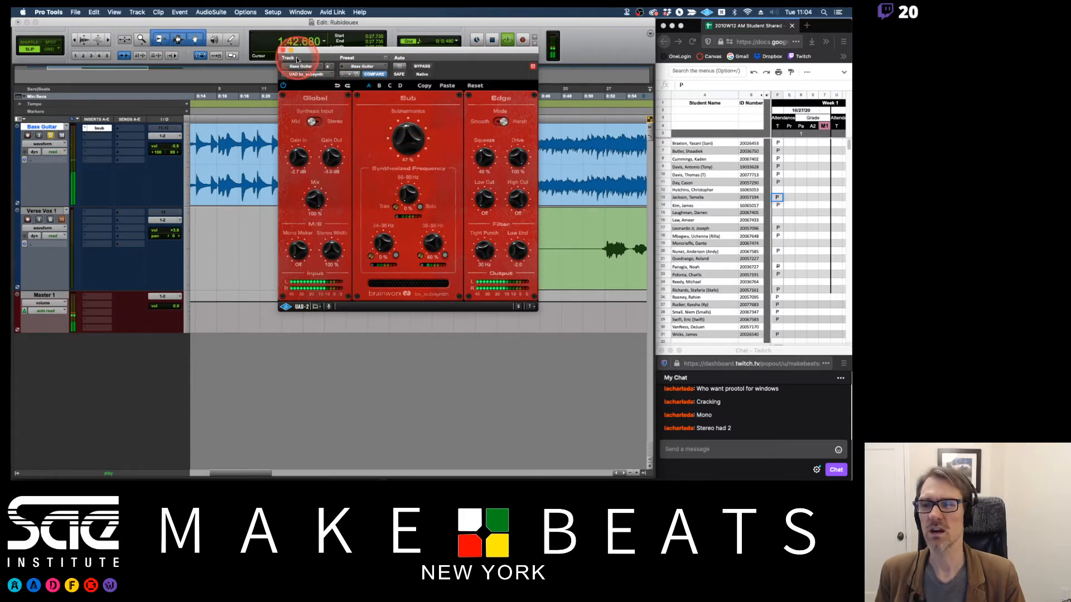
{"action": "key", "text": "space"}
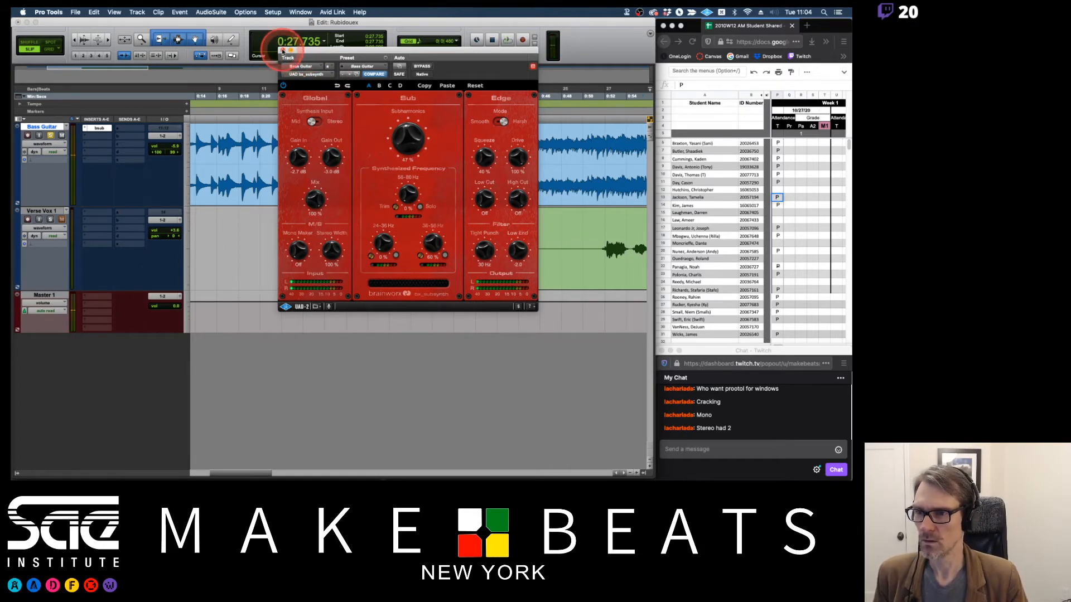
{"action": "key", "text": "super+Tab"}
{"action": "left_click", "coordinate": [255, 241]}
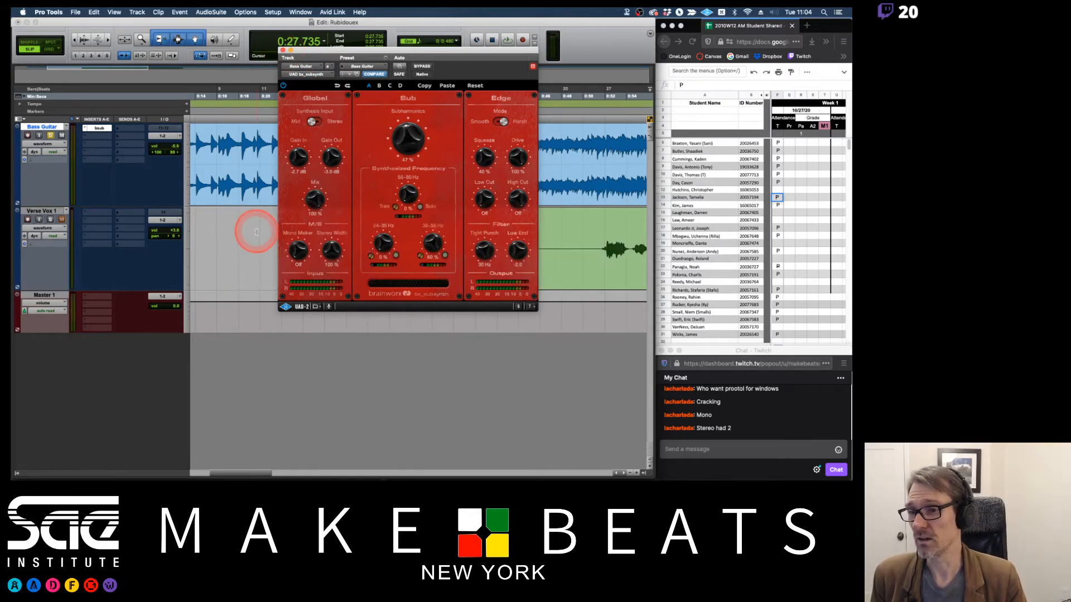
{"action": "left_click", "coordinate": [133, 100]}
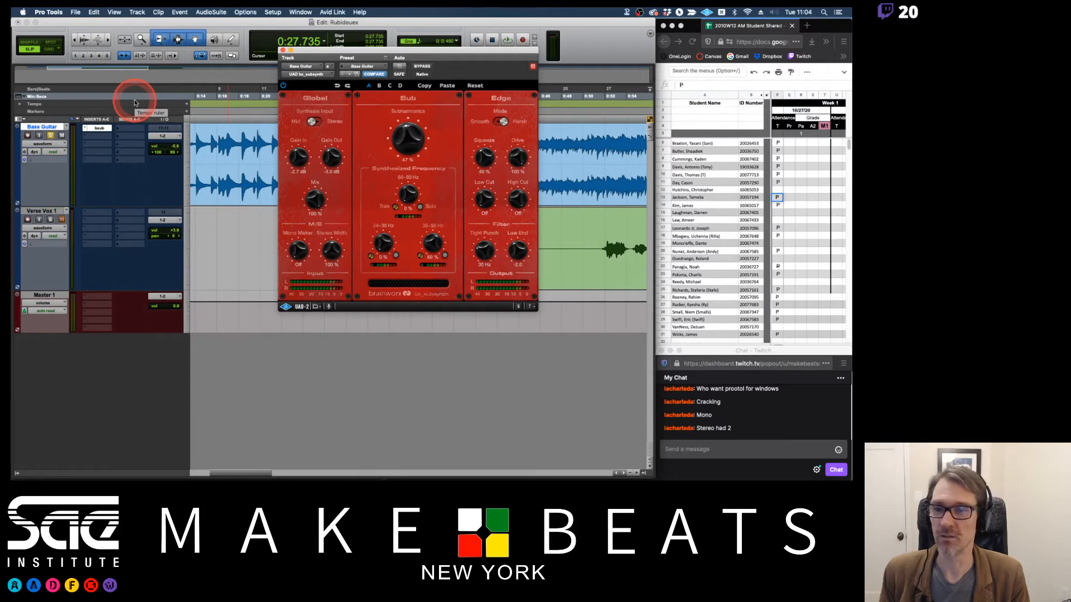
Step: Close the bx_subsynth plug-in window and check the PT Track Types notes in Preview before returning to Pro Tools
{"action": "left_click", "coordinate": [282, 50]}
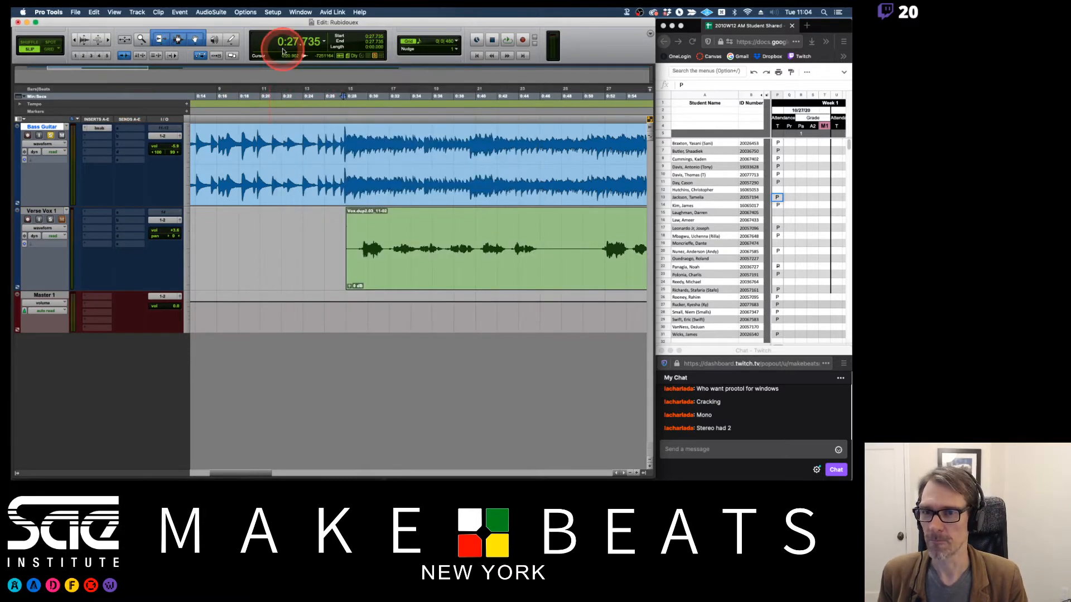
{"action": "key", "text": "super+Tab"}
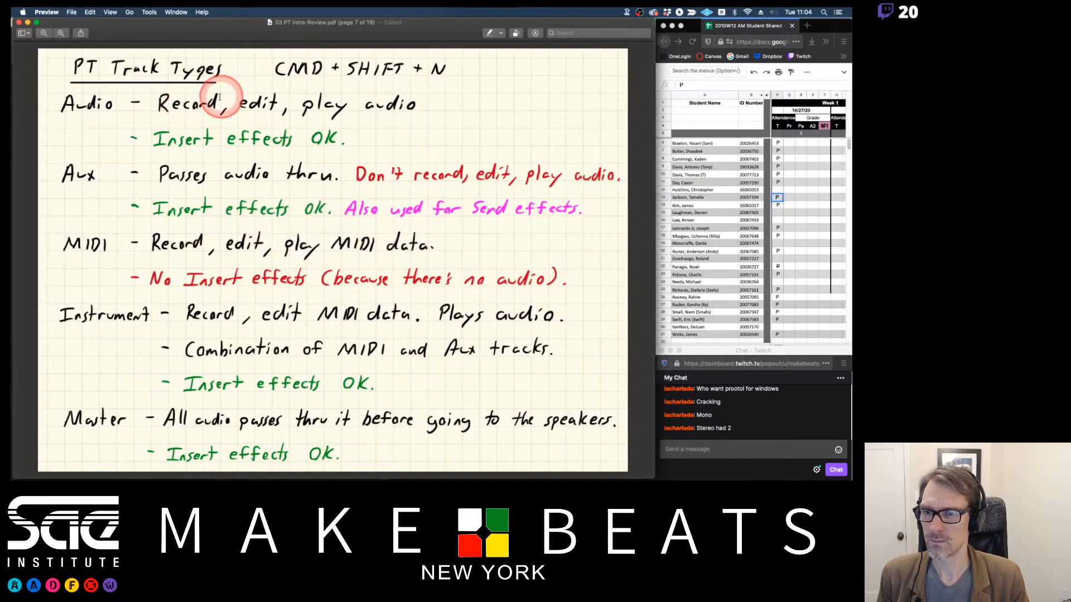
{"action": "key", "text": "super+Tab"}
Step: Audition the Bass Guitar clip from 0:27.735 and separate it at 0:28.227
{"action": "left_click", "coordinate": [354, 149]}
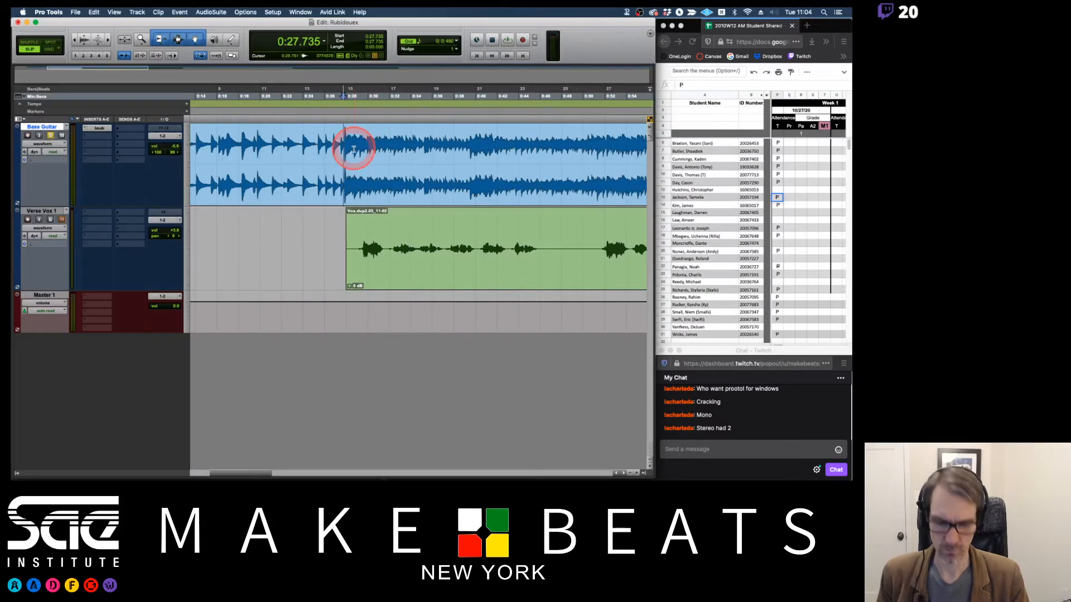
{"action": "key", "text": "super+bracketright"}
{"action": "key", "text": "super+bracketright"}
{"action": "key", "text": "super+bracketright"}
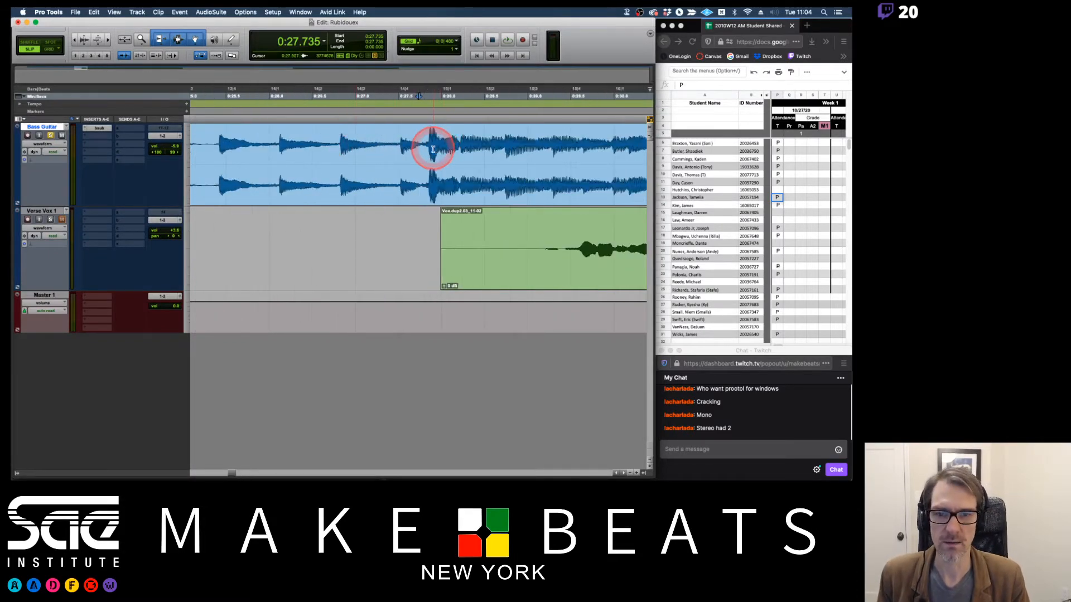
{"action": "key", "text": "space"}
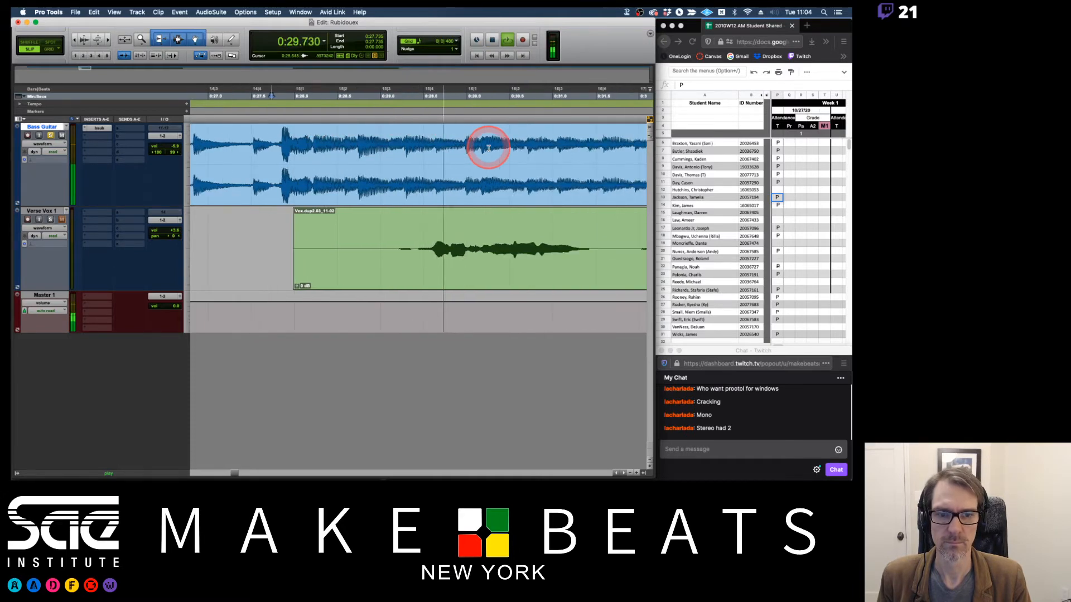
{"action": "key", "text": "space"}
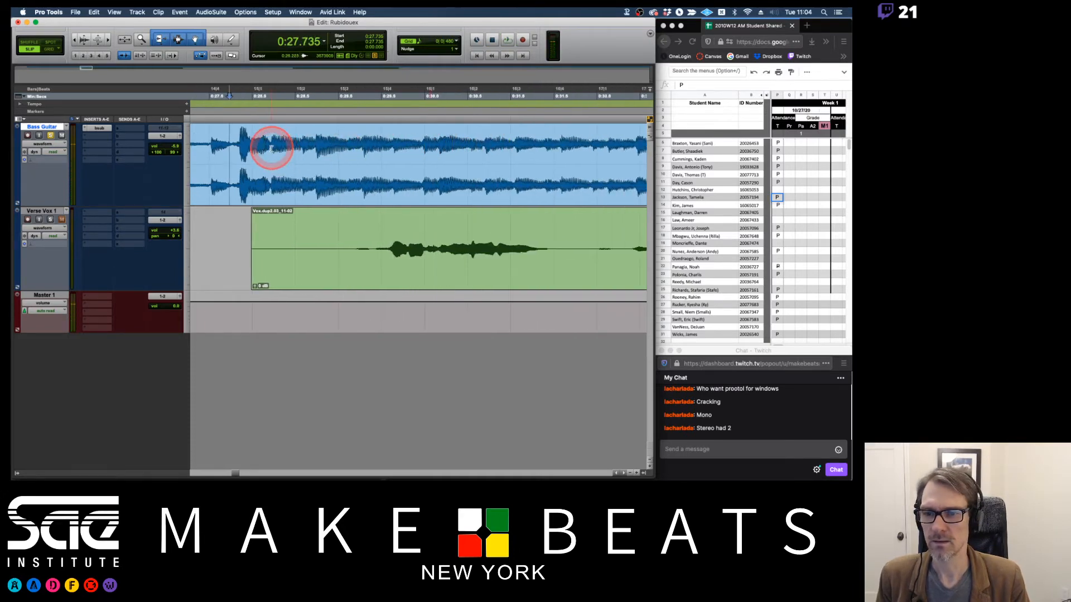
{"action": "left_click", "coordinate": [272, 149]}
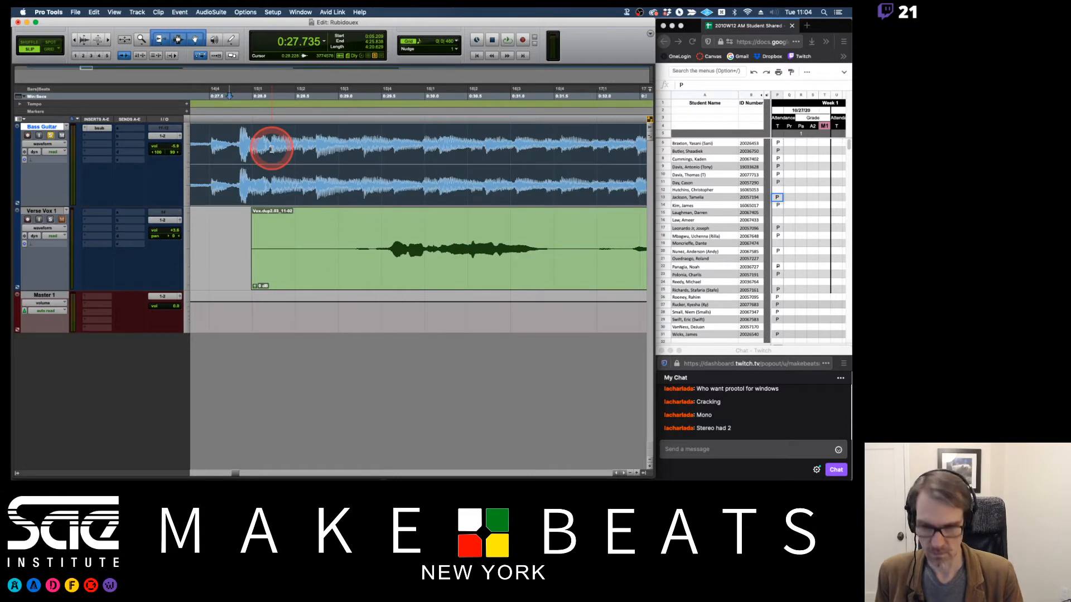
{"action": "left_click", "coordinate": [269, 149]}
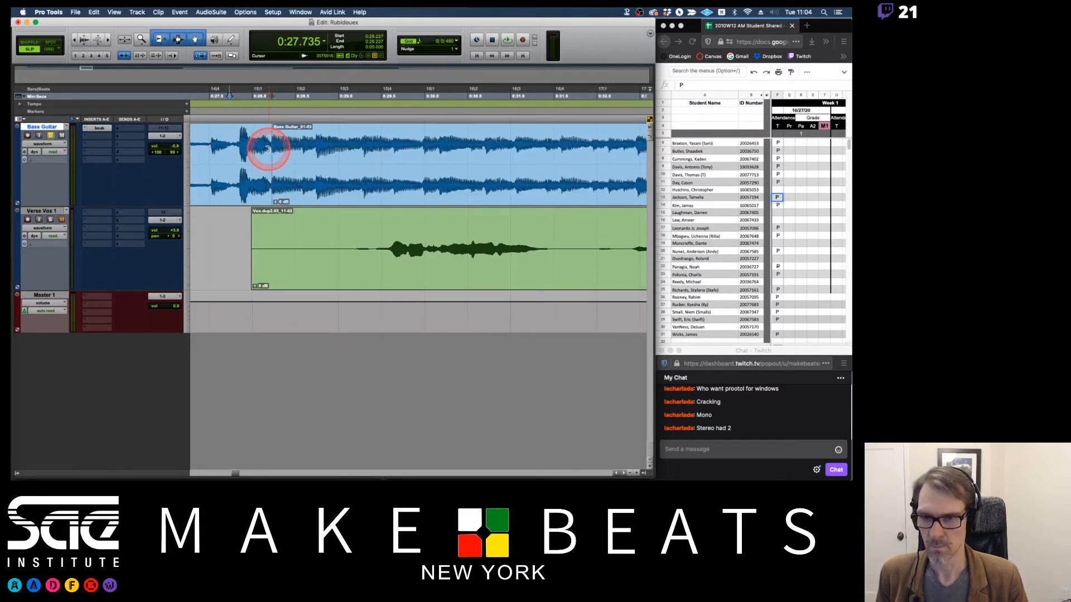
Step: Separate the Bass Guitar clip at 0:31.052, duplicate the section before it twice, and play the result
{"action": "key", "text": "space"}
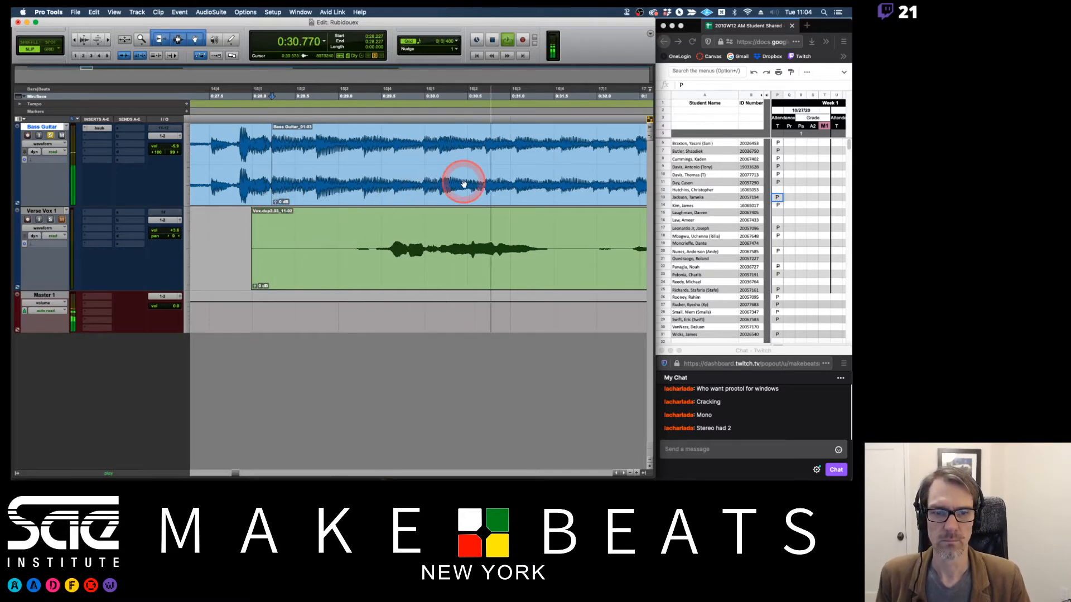
{"action": "key", "text": "space"}
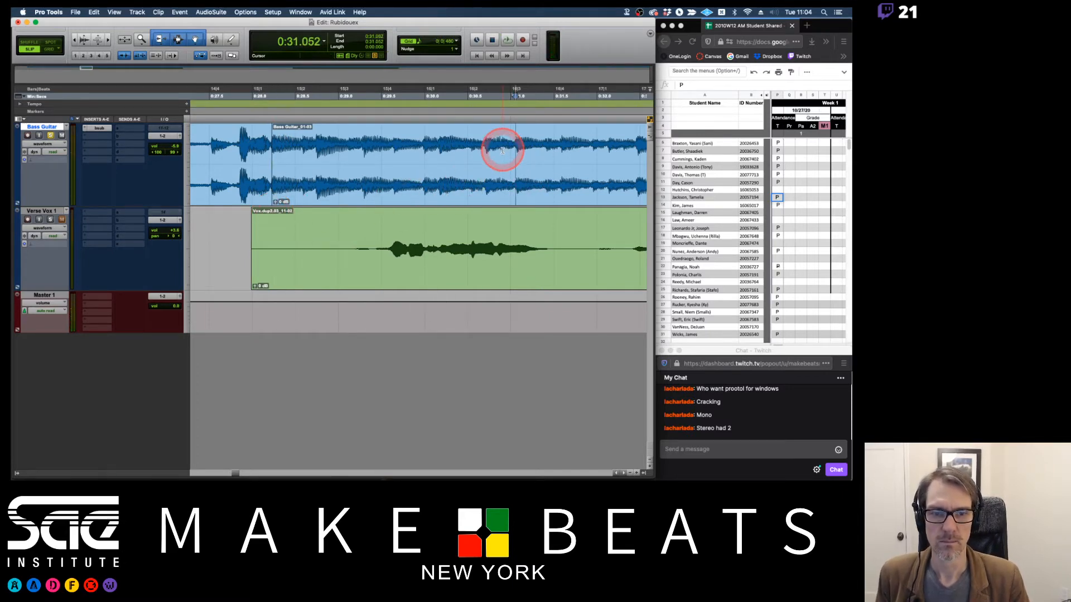
{"action": "key", "text": "super+e"}
{"action": "left_click", "coordinate": [420, 186]}
{"action": "scroll", "coordinate": [420, 186], "scroll_direction": "down", "scroll_amount": 2}
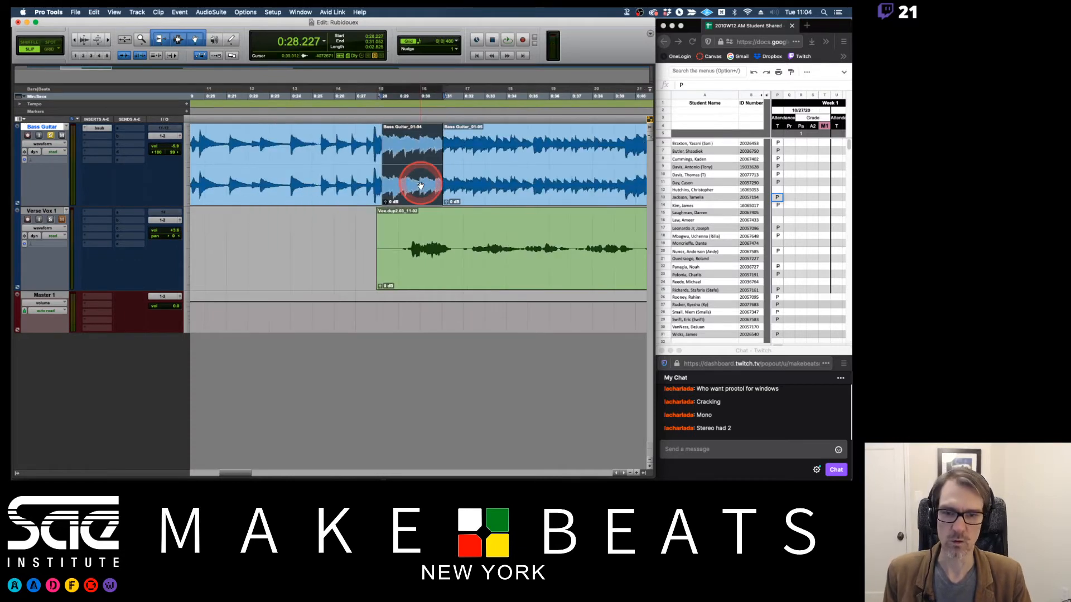
{"action": "key", "text": "super+d"}
{"action": "key", "text": "super+d"}
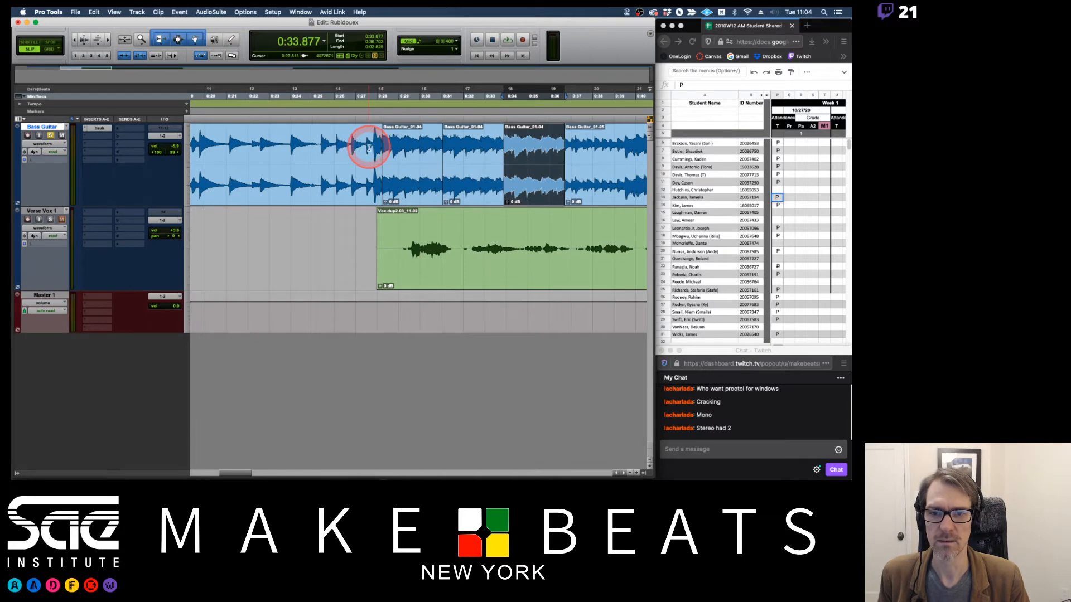
{"action": "left_click", "coordinate": [369, 148]}
{"action": "key", "text": "space"}
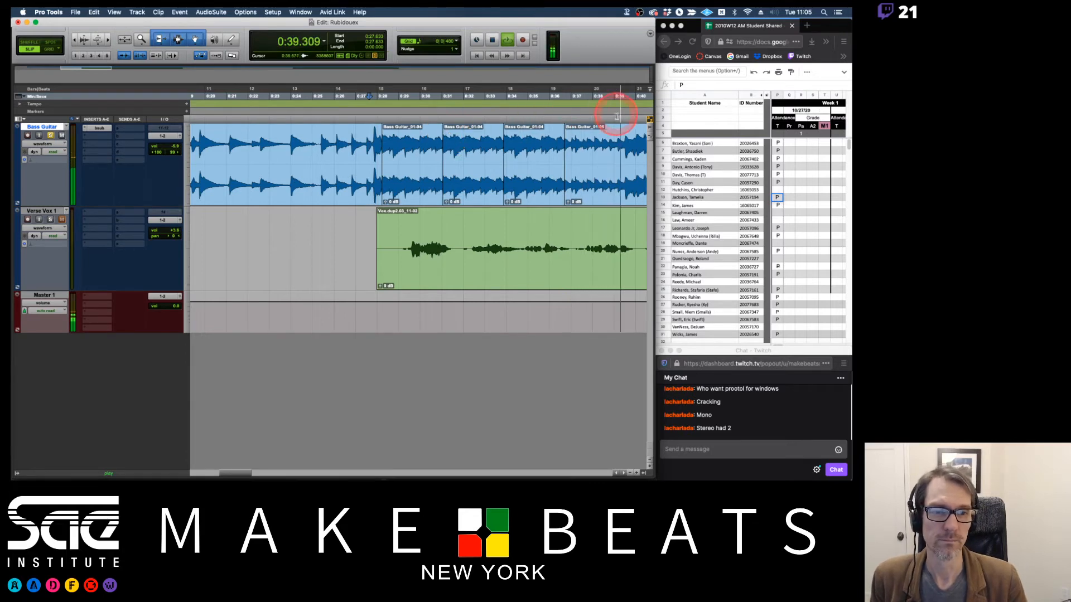
Step: Separate a short Bass Guitar section from 0:38.100 to 0:38.787, duplicate it once, and audition the edit
{"action": "left_click", "coordinate": [591, 144]}
{"action": "key", "text": "super+bracketright"}
{"action": "key", "text": "super+bracketright"}
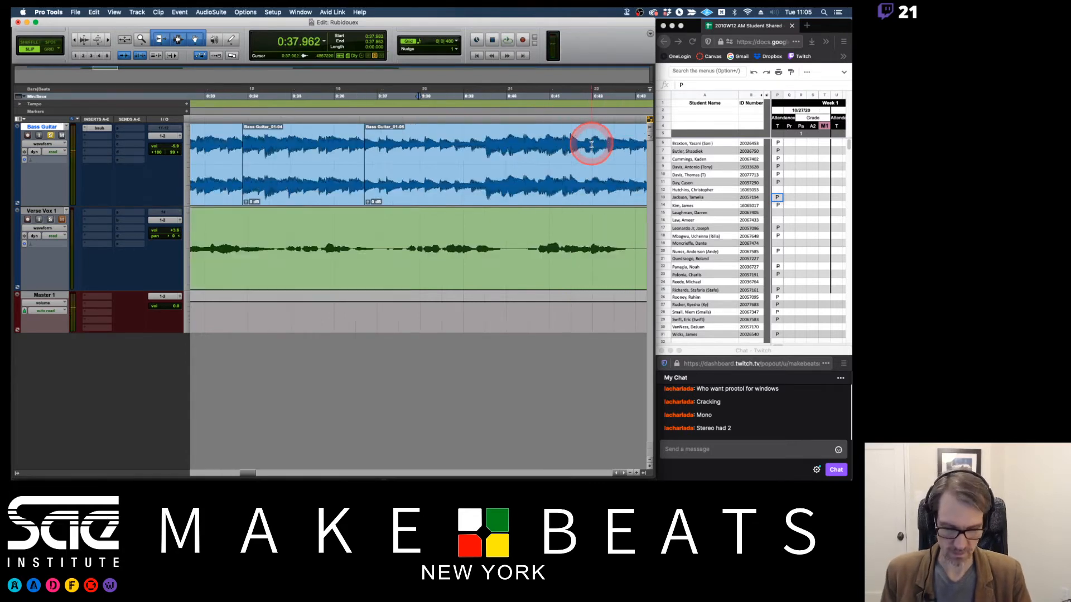
{"action": "left_click", "coordinate": [434, 161]}
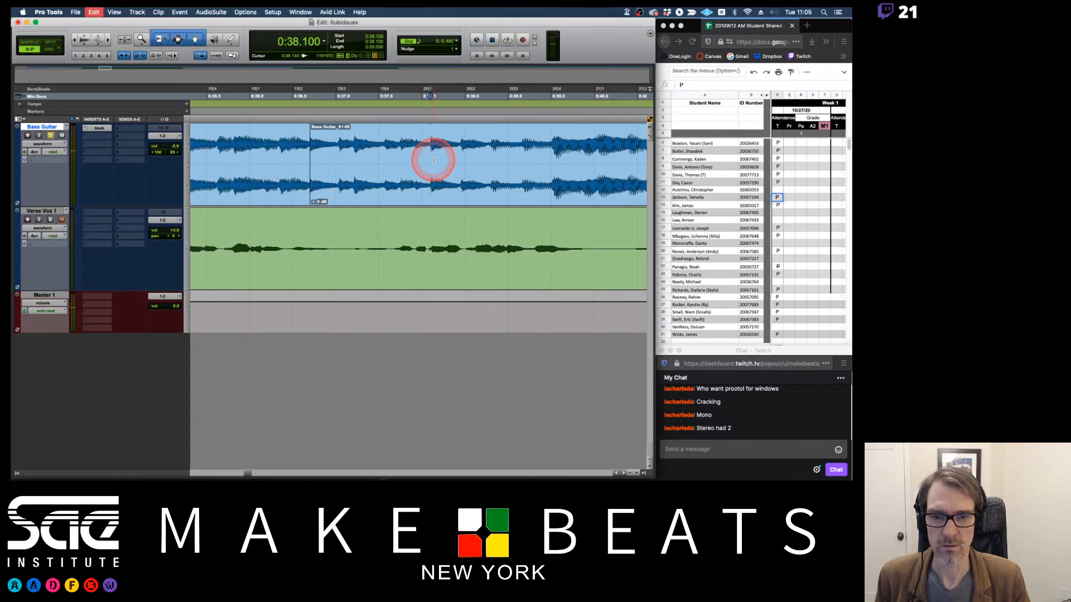
{"action": "key", "text": "super+e"}
{"action": "left_click", "coordinate": [446, 187]}
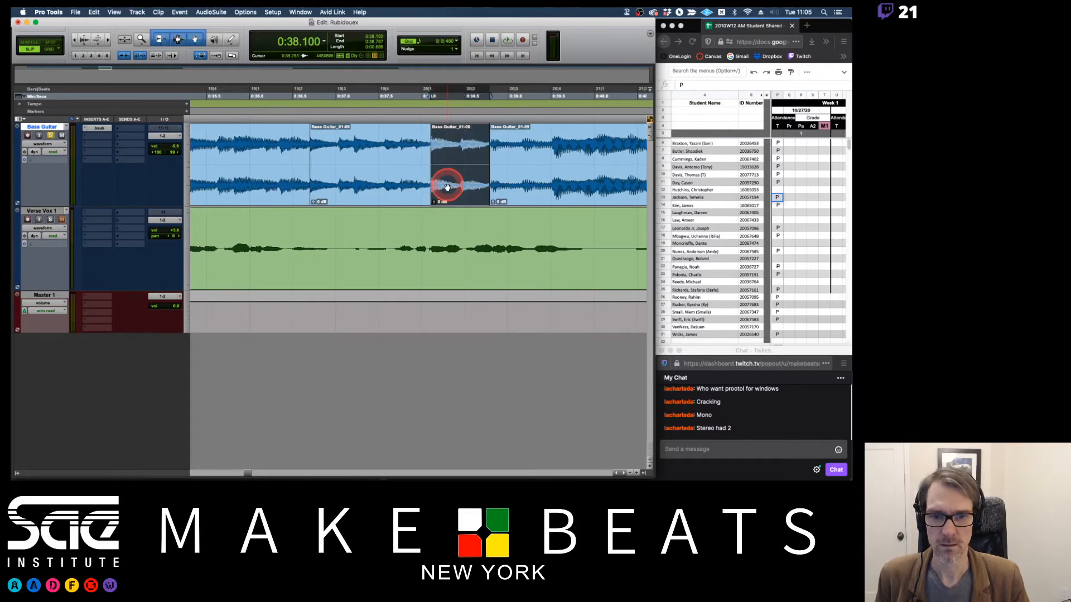
{"action": "key", "text": "super+d"}
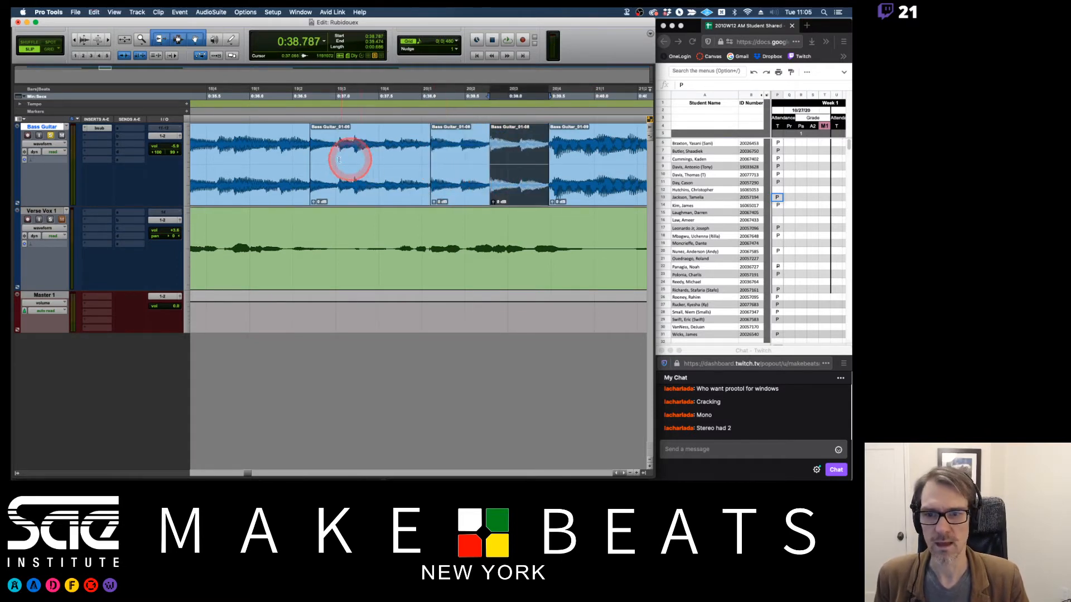
{"action": "left_click", "coordinate": [302, 147]}
{"action": "key", "text": "space"}
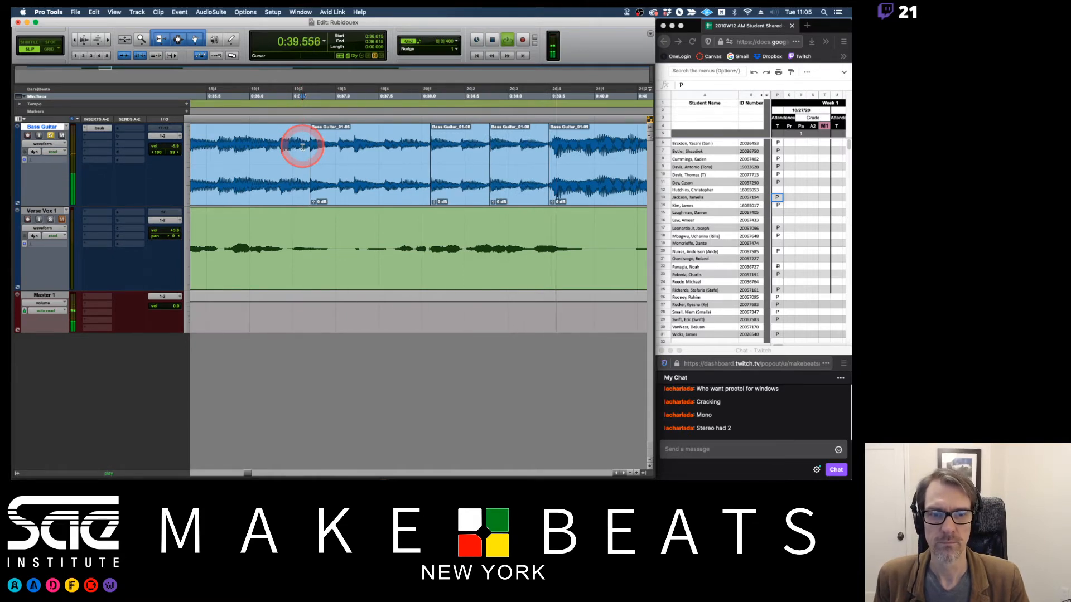
{"action": "key", "text": "space"}
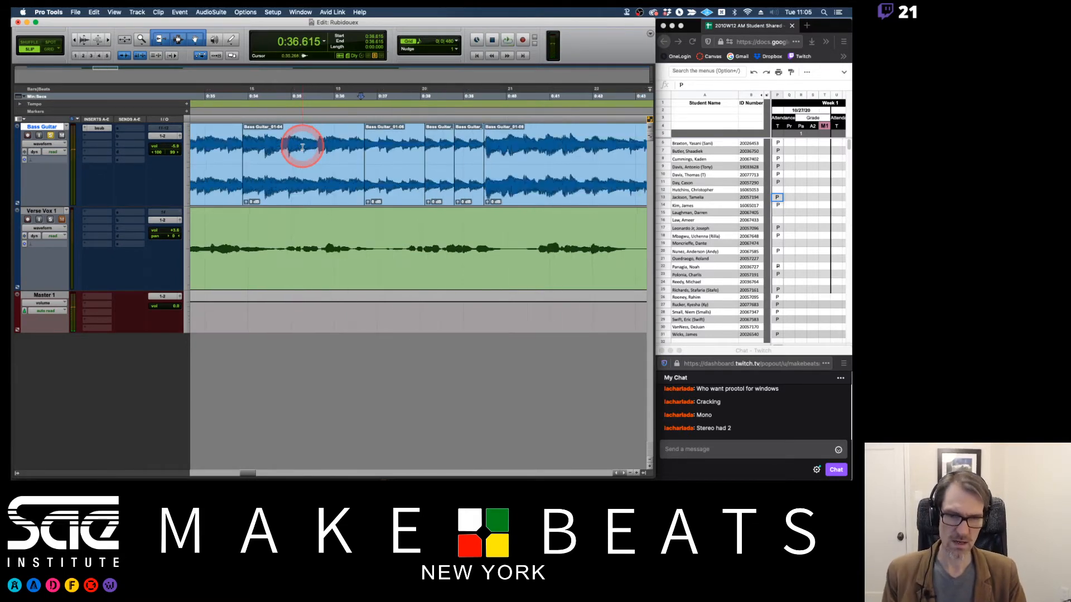
Step: Undo all the splits and duplicates made on the Bass Guitar track
{"action": "key", "text": "r"}
{"action": "key", "text": "r"}
{"action": "key", "text": "super+z"}
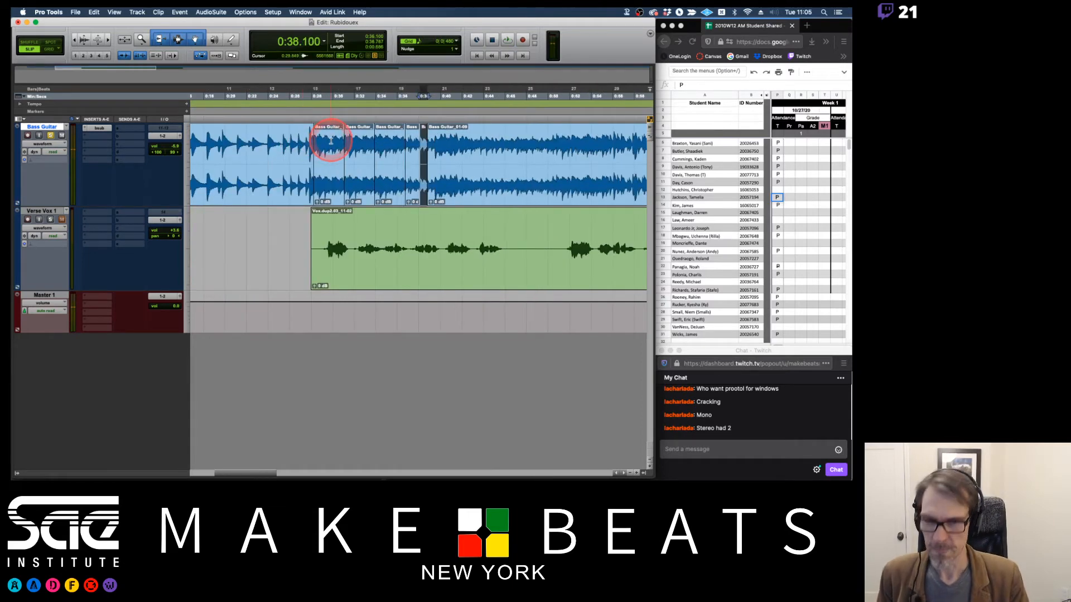
{"action": "key", "text": "super+z"}
{"action": "left_click_drag", "start_coordinate": [330, 141], "coordinate": [319, 144]}
{"action": "key", "text": "super+z"}
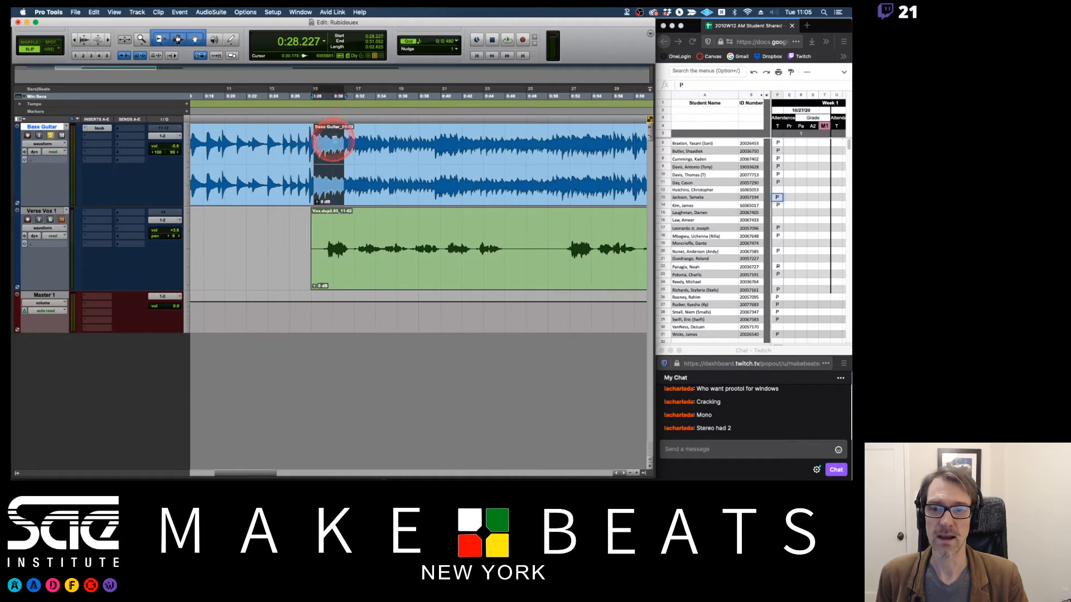
{"action": "left_click", "coordinate": [336, 139]}
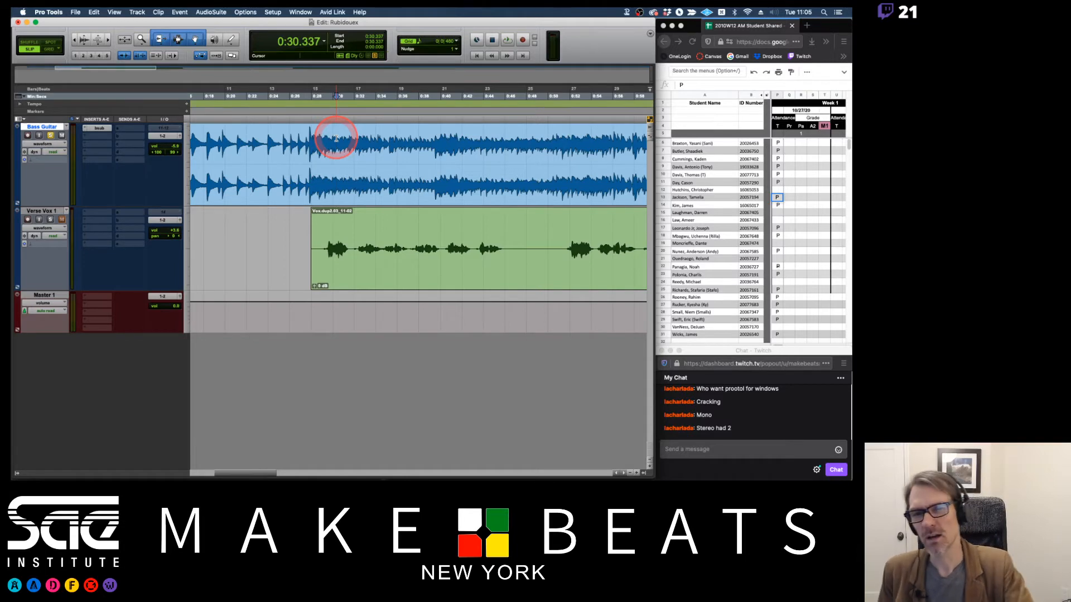
Step: Consult the track types notes in Preview, and create one new stereo Aux Input track in Pro Tools named Bass Aux
{"action": "key", "text": "super+Tab"}
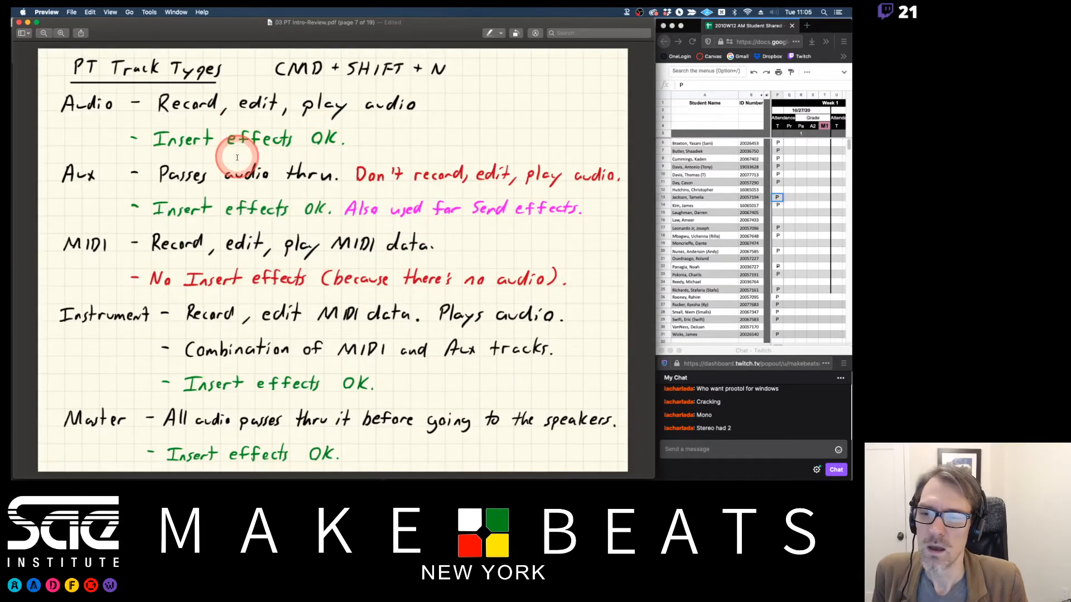
{"action": "key", "text": "super+Tab"}
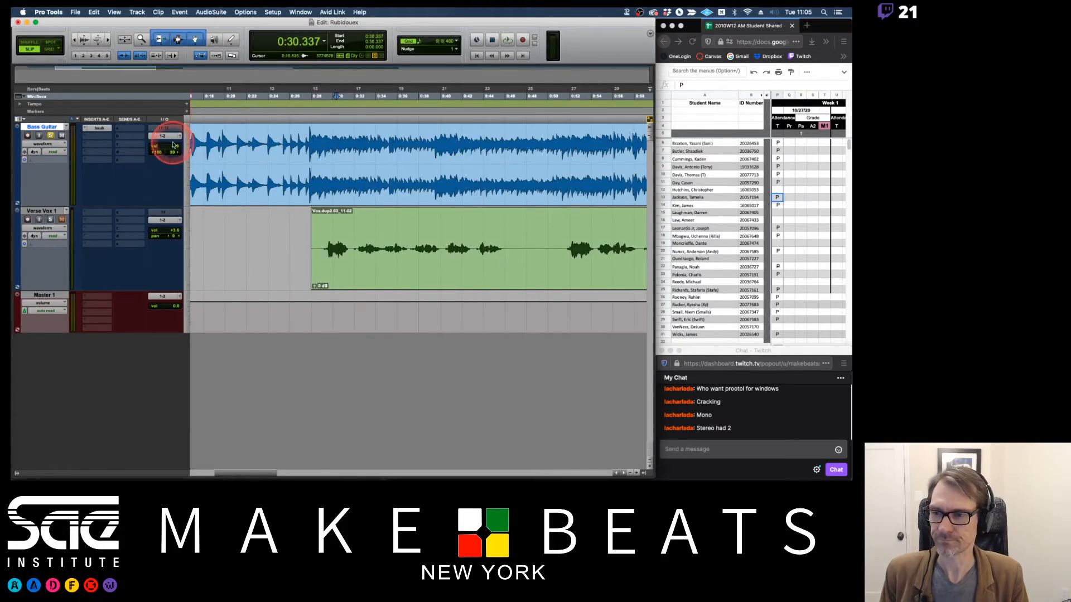
{"action": "key", "text": "super+shift+n"}
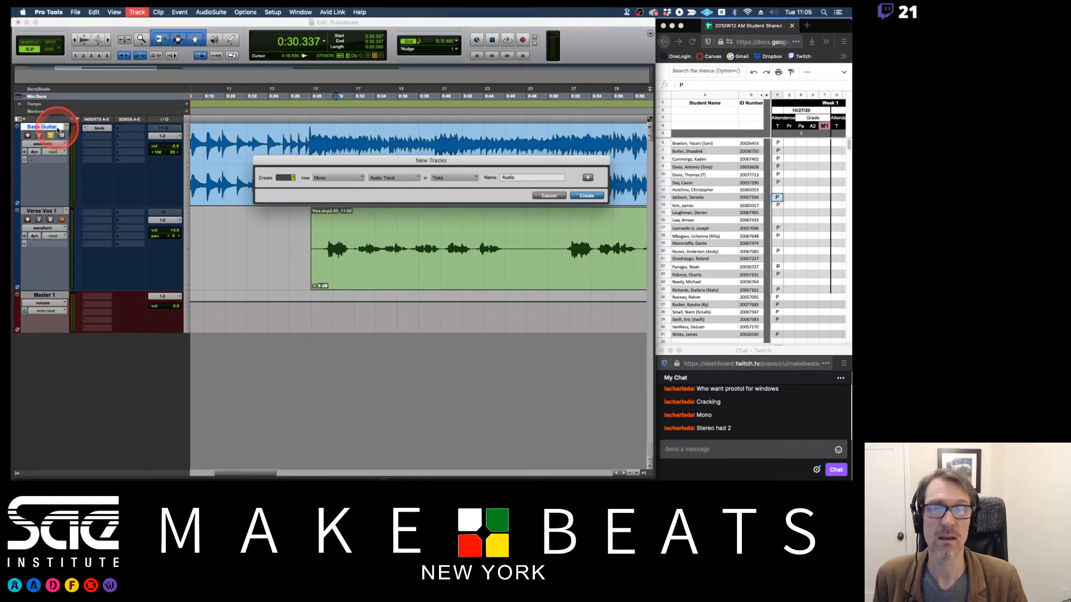
{"action": "left_click_drag", "start_coordinate": [346, 162], "coordinate": [327, 131]}
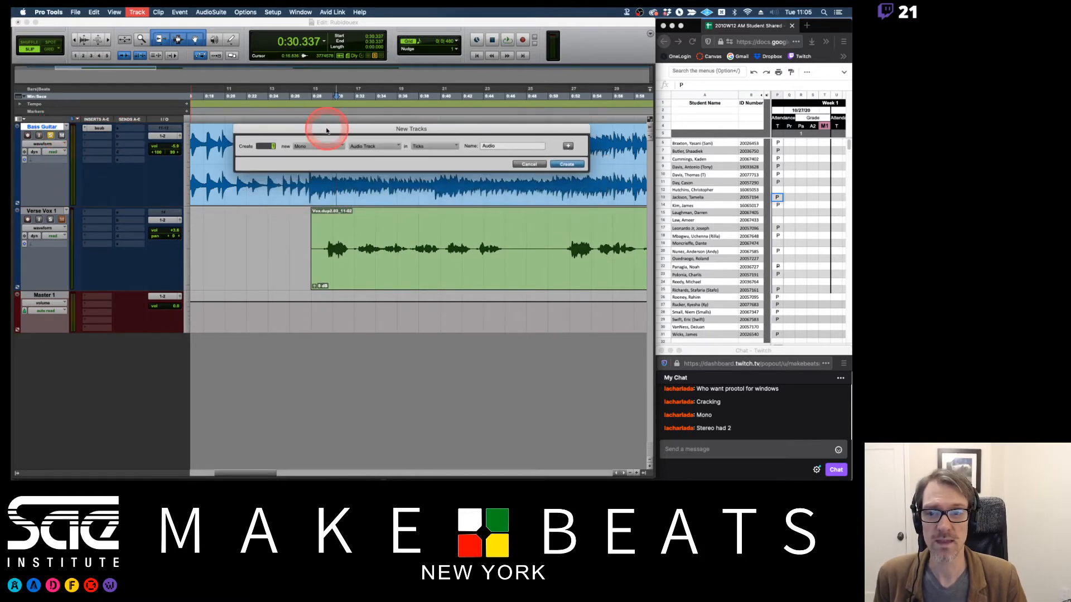
{"action": "left_click", "coordinate": [310, 146]}
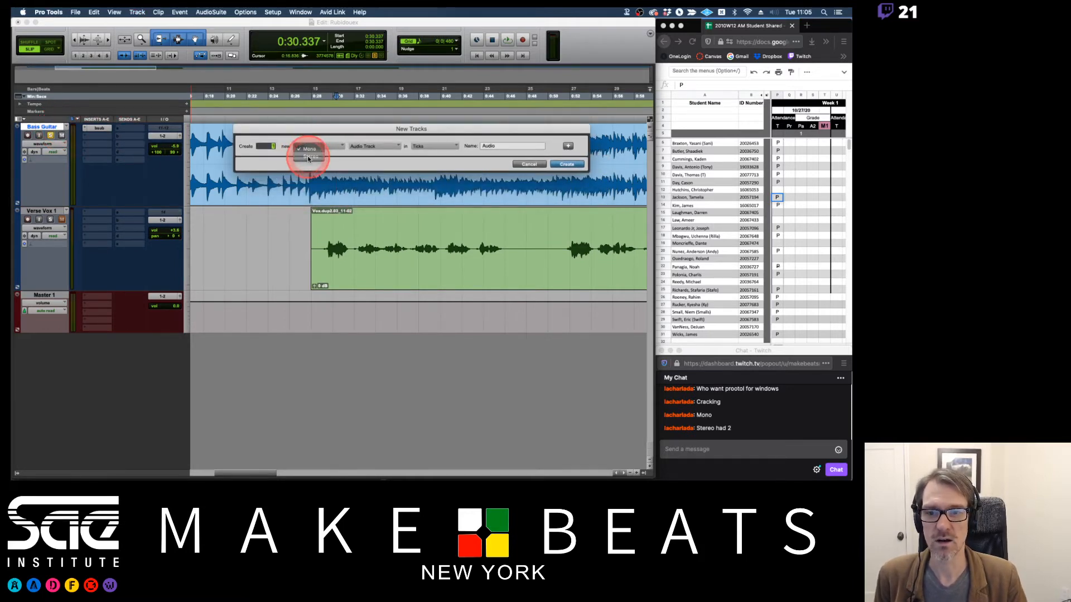
{"action": "left_click", "coordinate": [309, 158]}
{"action": "left_click", "coordinate": [360, 148]}
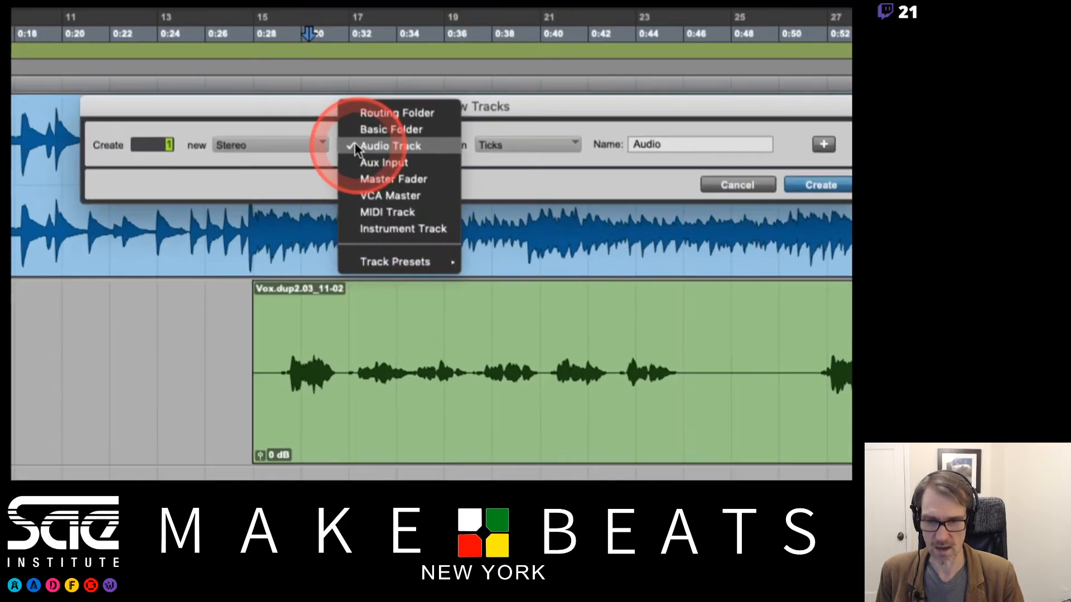
{"action": "left_click", "coordinate": [363, 155]}
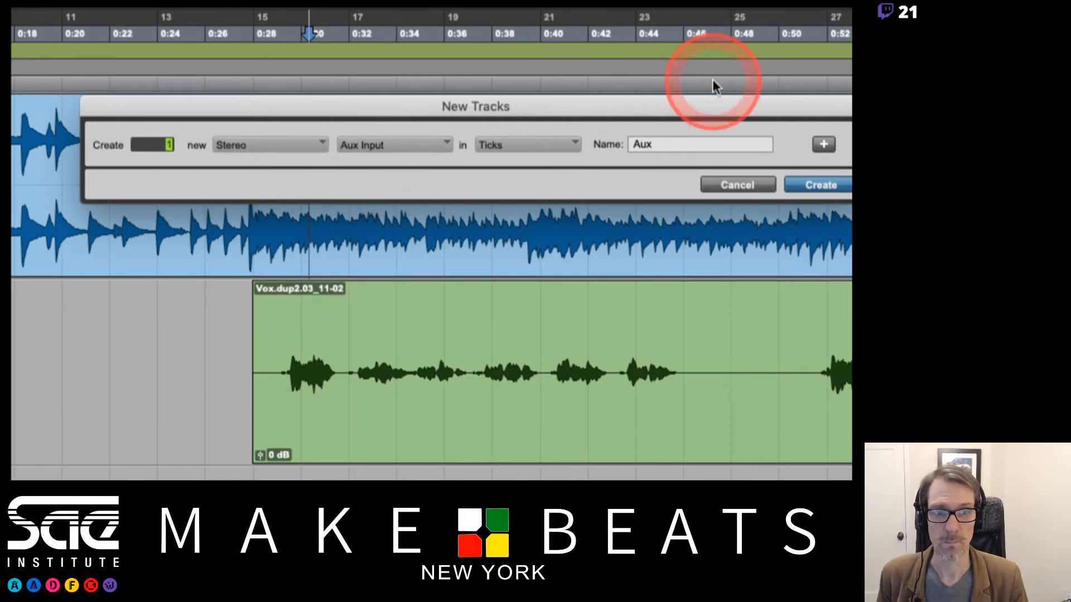
{"action": "double_click", "coordinate": [656, 143]}
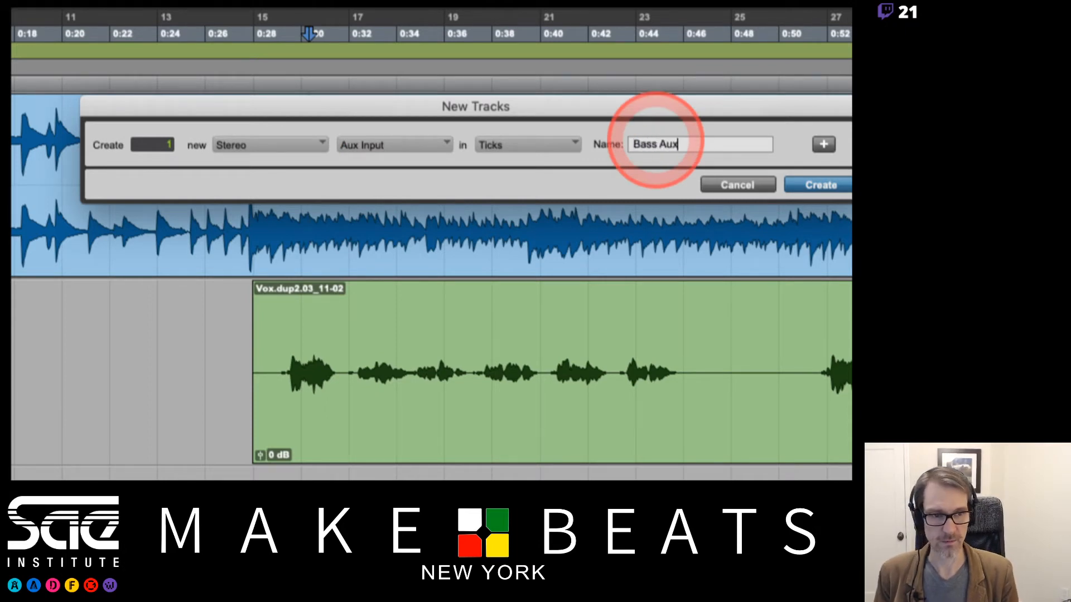
{"action": "key", "text": "Return"}
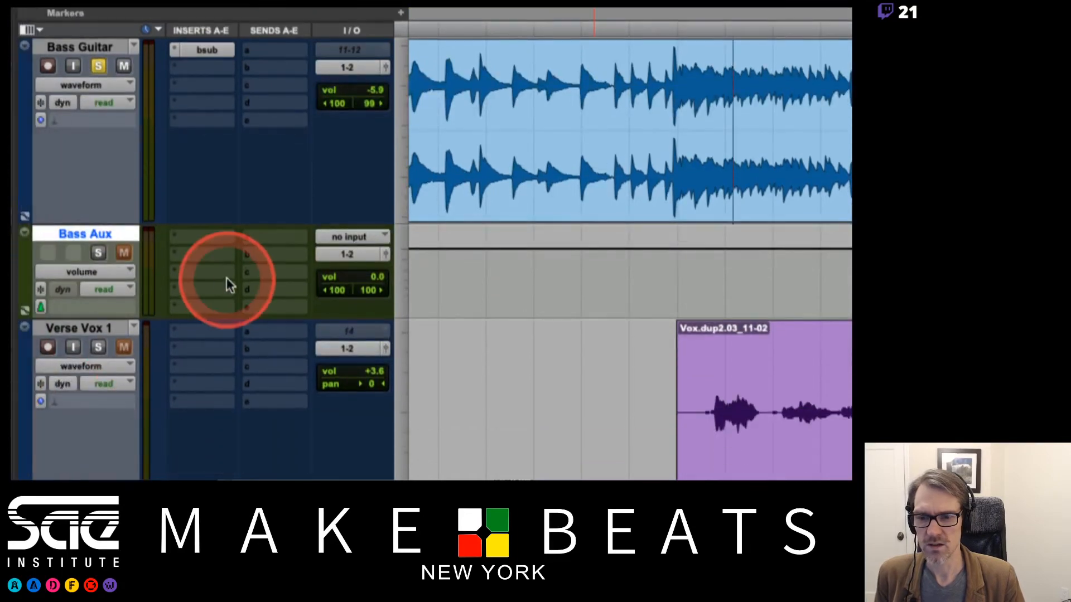
Step: Set the Bass Aux track's input to Bus 1-2 (Stereo)
{"action": "left_click", "coordinate": [330, 312]}
{"action": "mouse_move", "coordinate": [362, 255]}
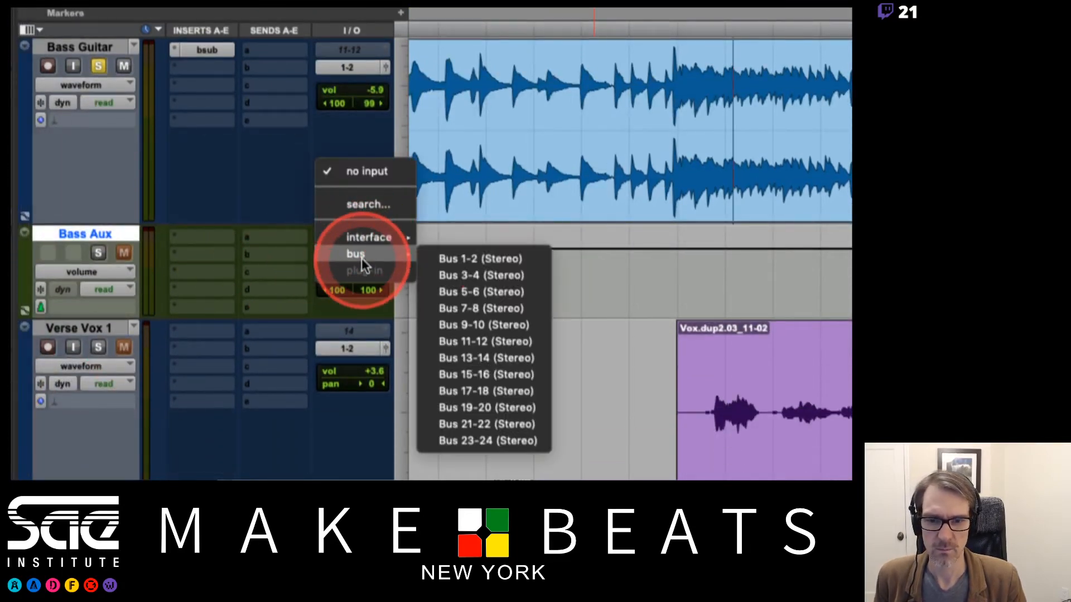
{"action": "left_click", "coordinate": [495, 259]}
Step: Add a send to Bus 1-2 on the Bass Guitar track's first send slot and set its level to 0.0 dB
{"action": "left_click", "coordinate": [272, 50]}
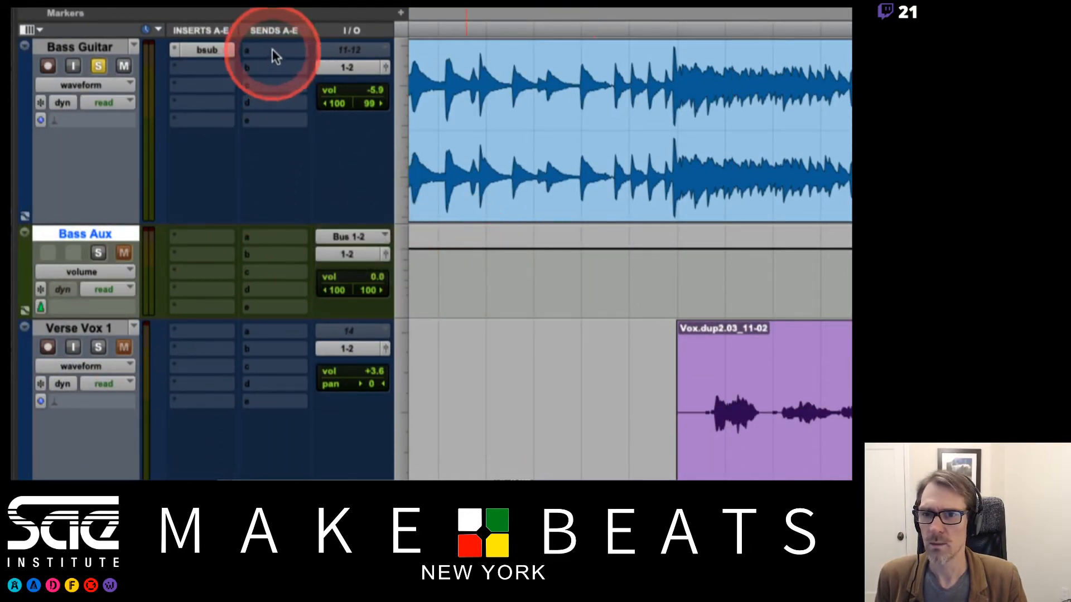
{"action": "mouse_move", "coordinate": [295, 67]}
{"action": "left_click", "coordinate": [464, 69]}
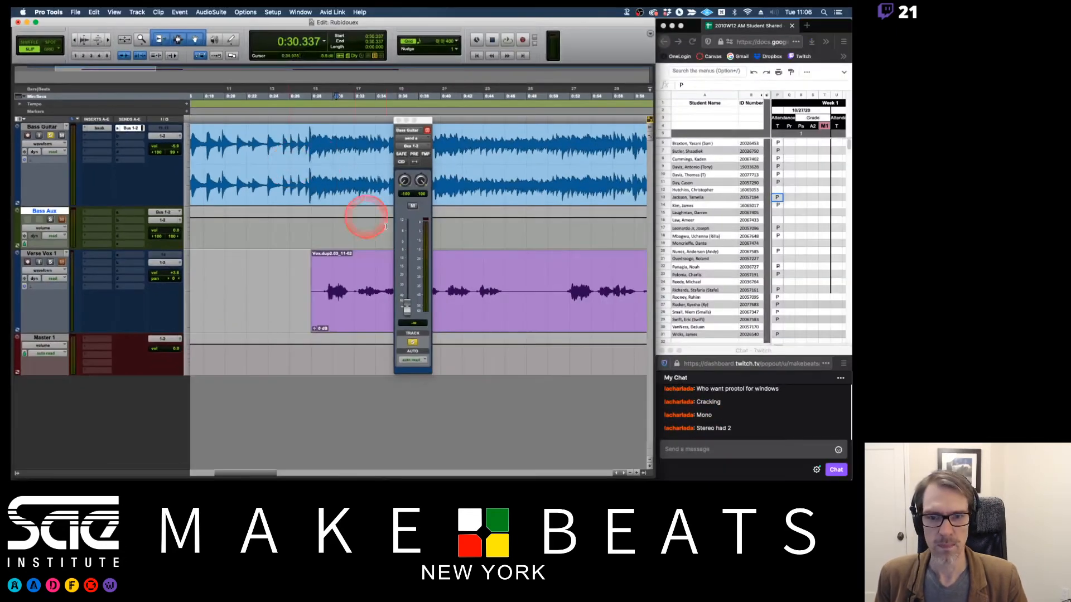
{"action": "left_click", "coordinate": [428, 130]}
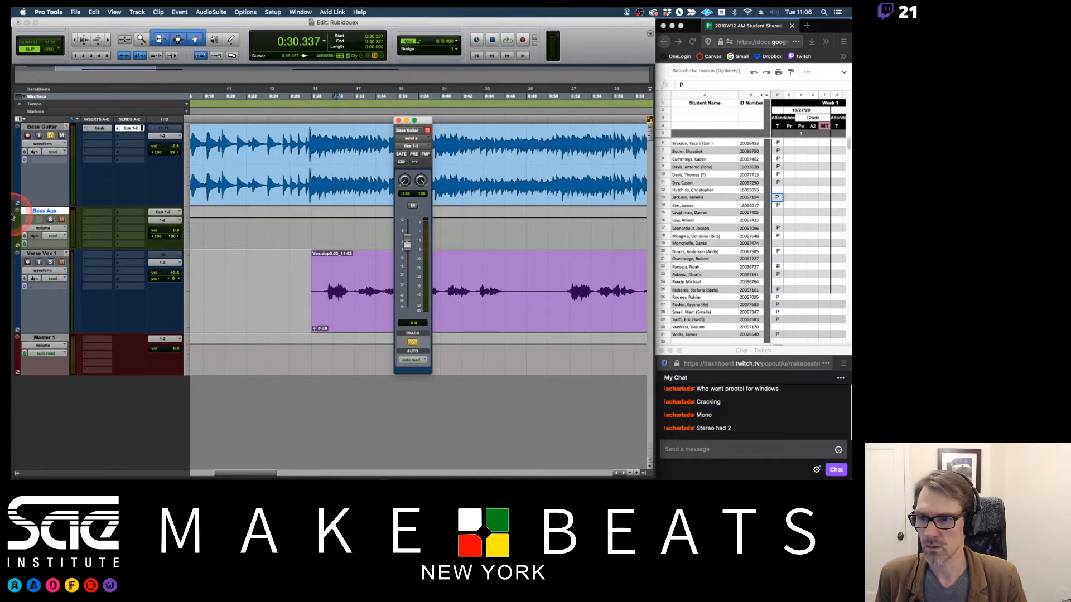
Step: Close the Bass Guitar send window, start playback and mute the Bass Aux track
{"action": "left_click", "coordinate": [59, 220]}
{"action": "left_click", "coordinate": [51, 221]}
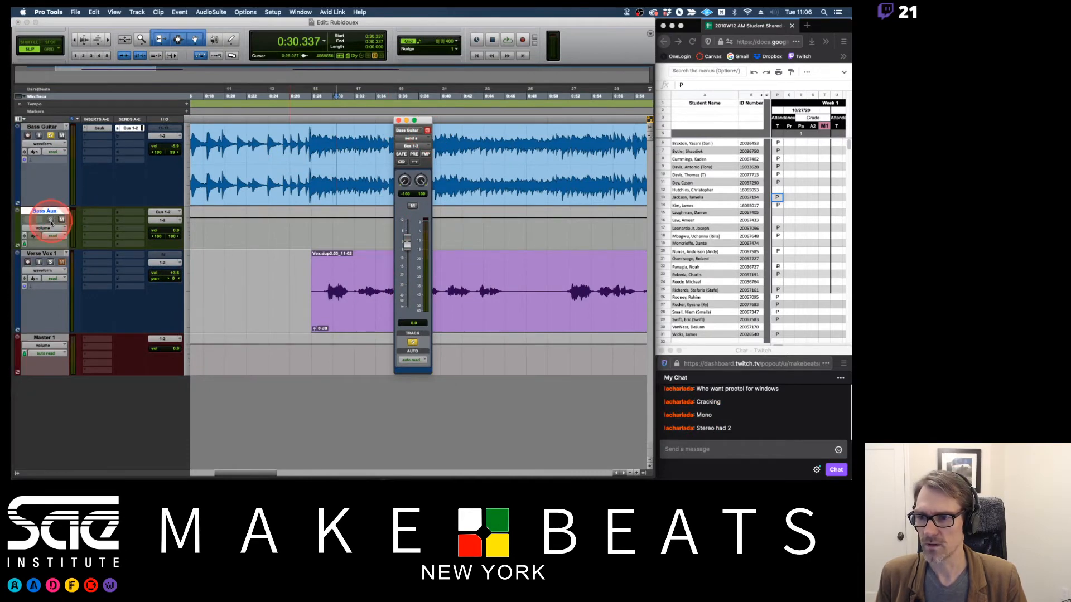
{"action": "left_click", "coordinate": [413, 119]}
{"action": "left_click", "coordinate": [398, 121]}
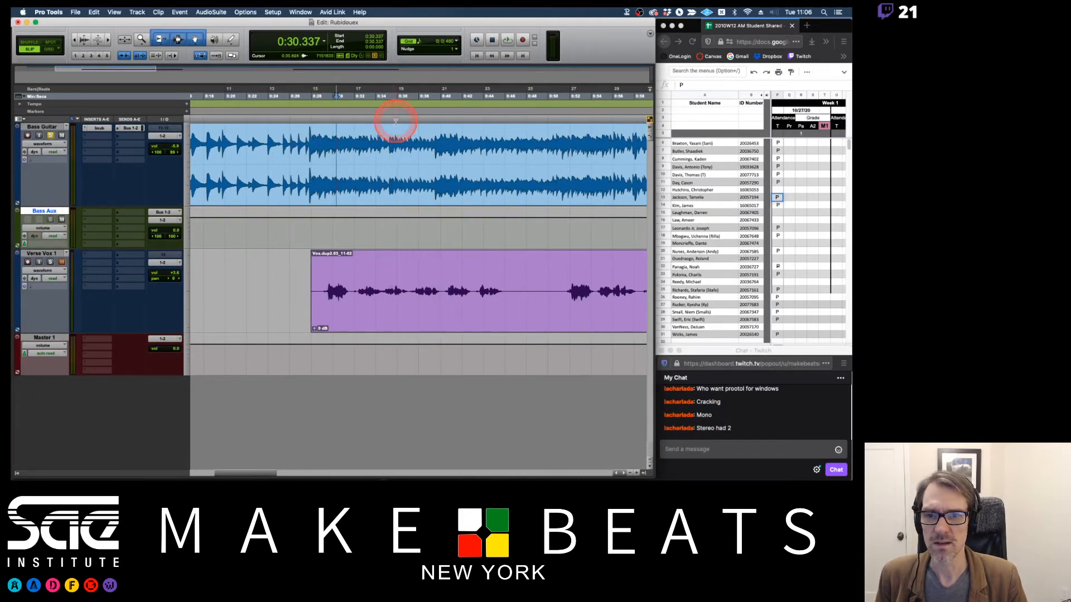
{"action": "left_click", "coordinate": [62, 220]}
{"action": "left_click", "coordinate": [80, 222]}
{"action": "left_click", "coordinate": [60, 219]}
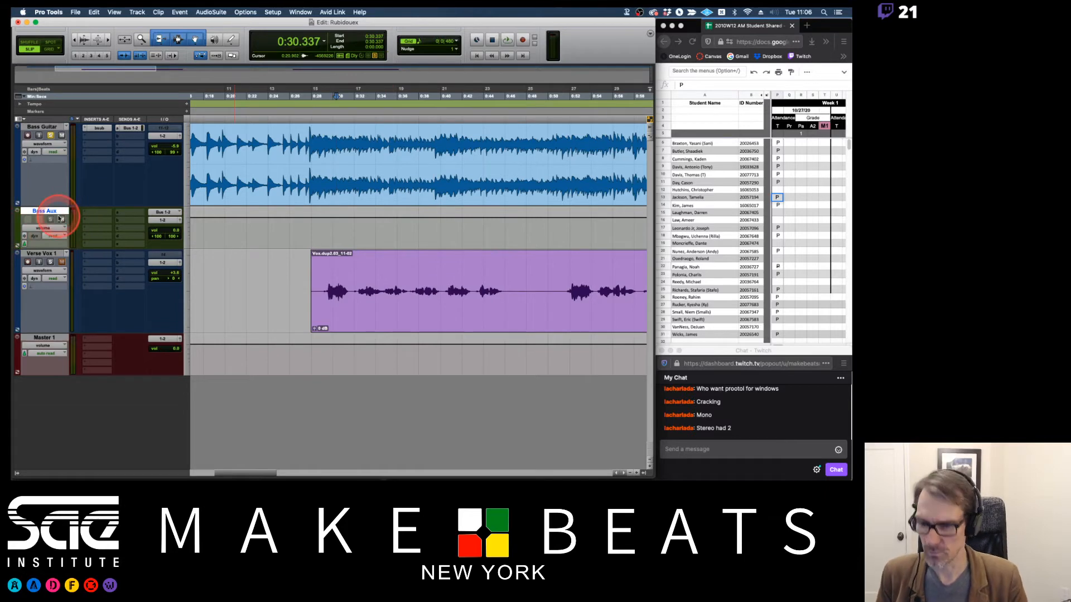
{"action": "key", "text": "space"}
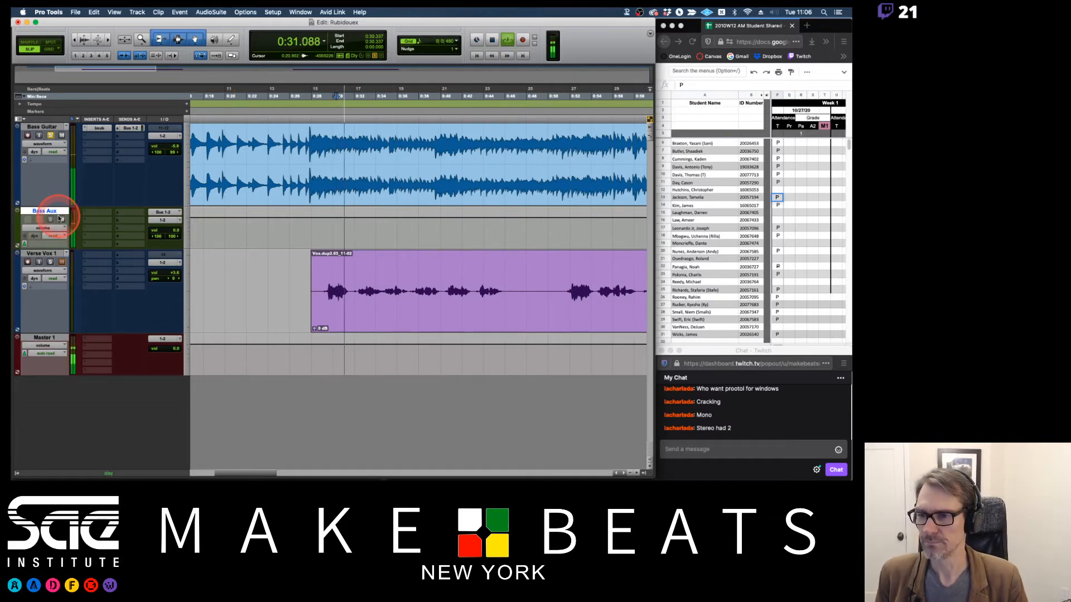
{"action": "left_click", "coordinate": [63, 221]}
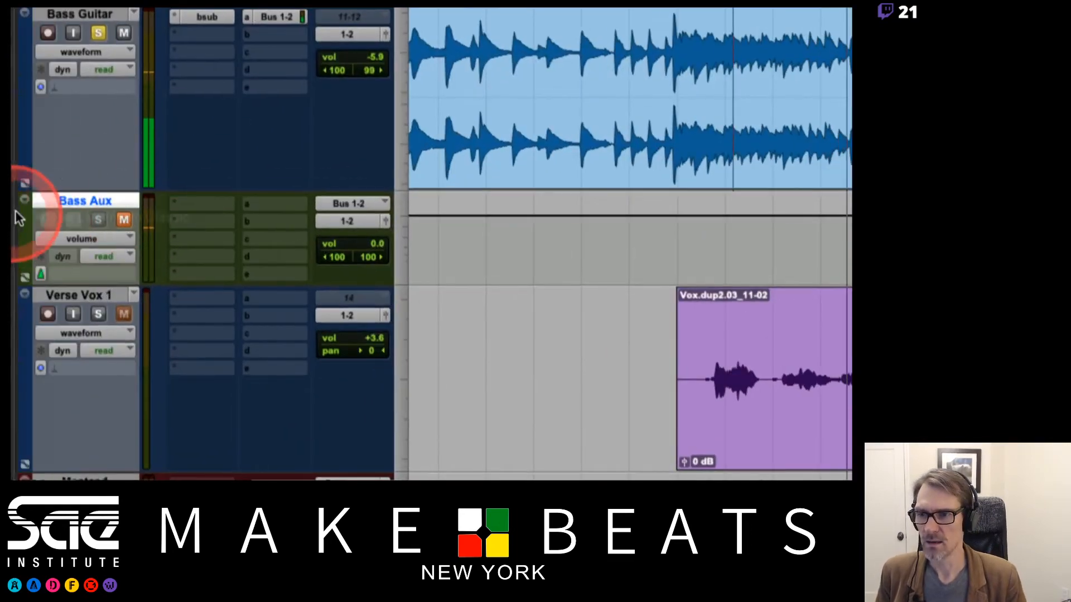
Step: Enlarge the Bass Aux track's height and toggle its mute during playback to compare the sound with and without it
{"action": "left_click", "coordinate": [103, 112]}
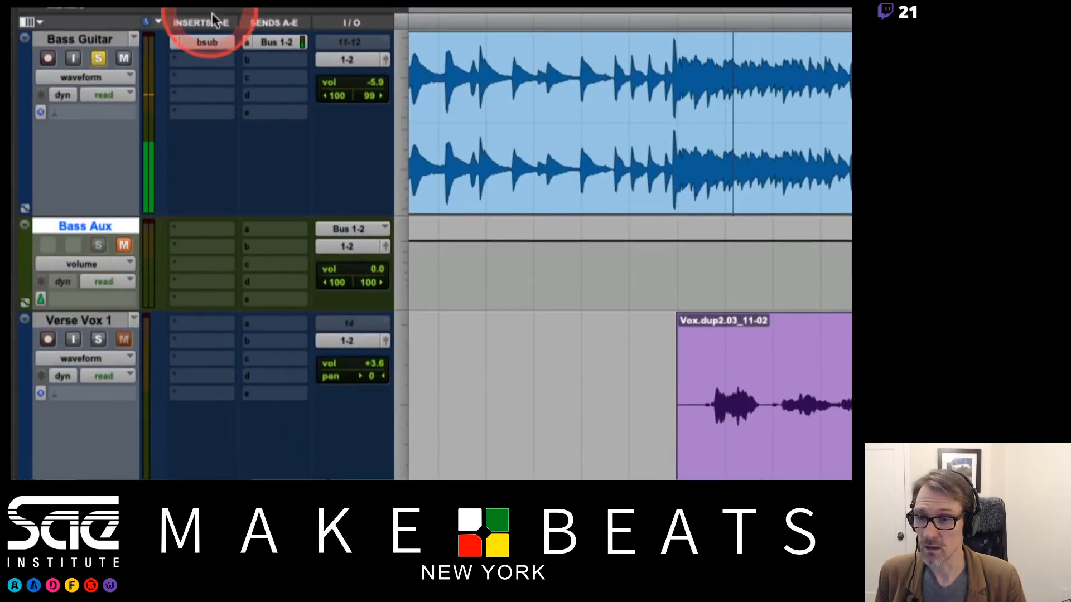
{"action": "left_click", "coordinate": [401, 250]}
{"action": "left_click", "coordinate": [407, 276]}
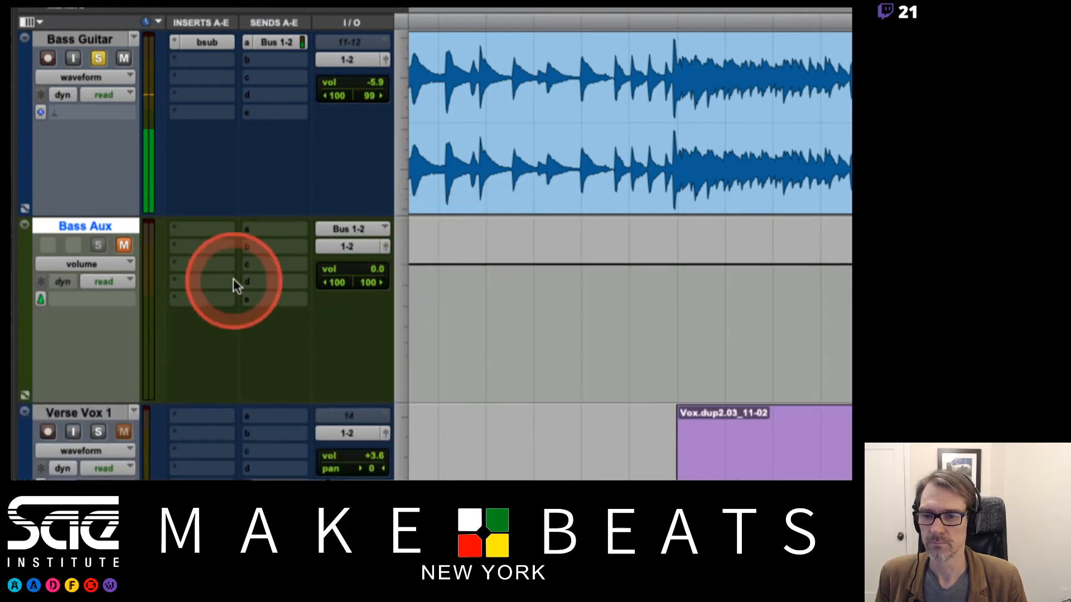
{"action": "left_click", "coordinate": [125, 246]}
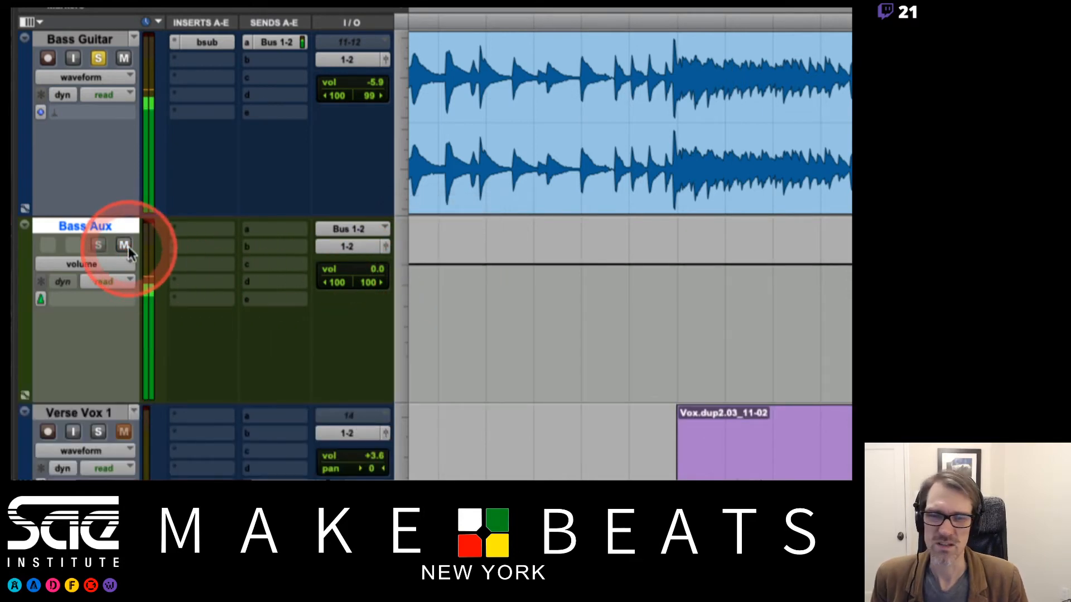
{"action": "left_click", "coordinate": [127, 246]}
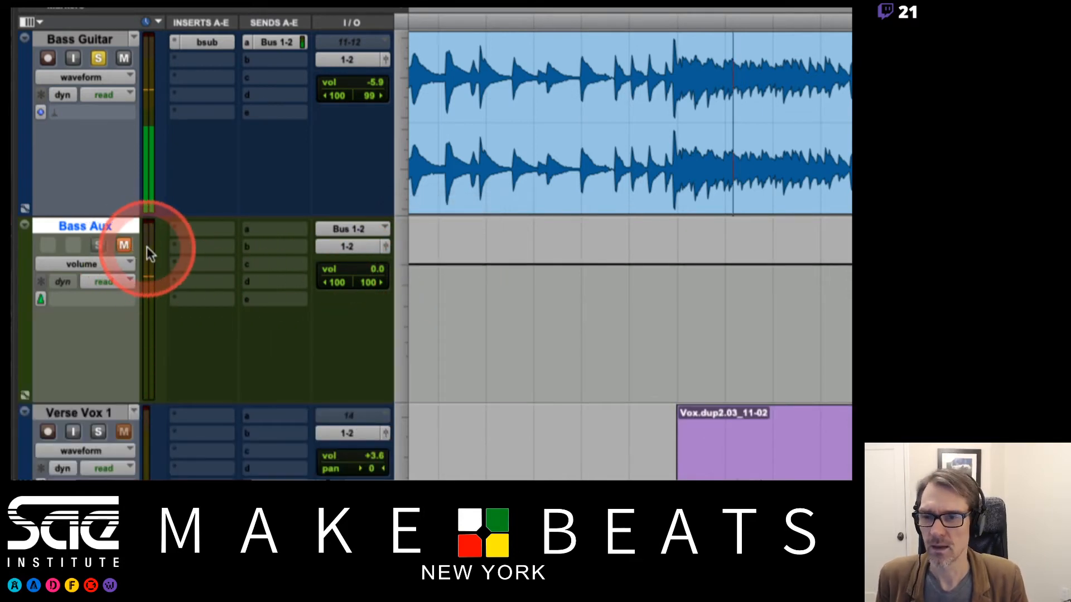
{"action": "key", "text": "space"}
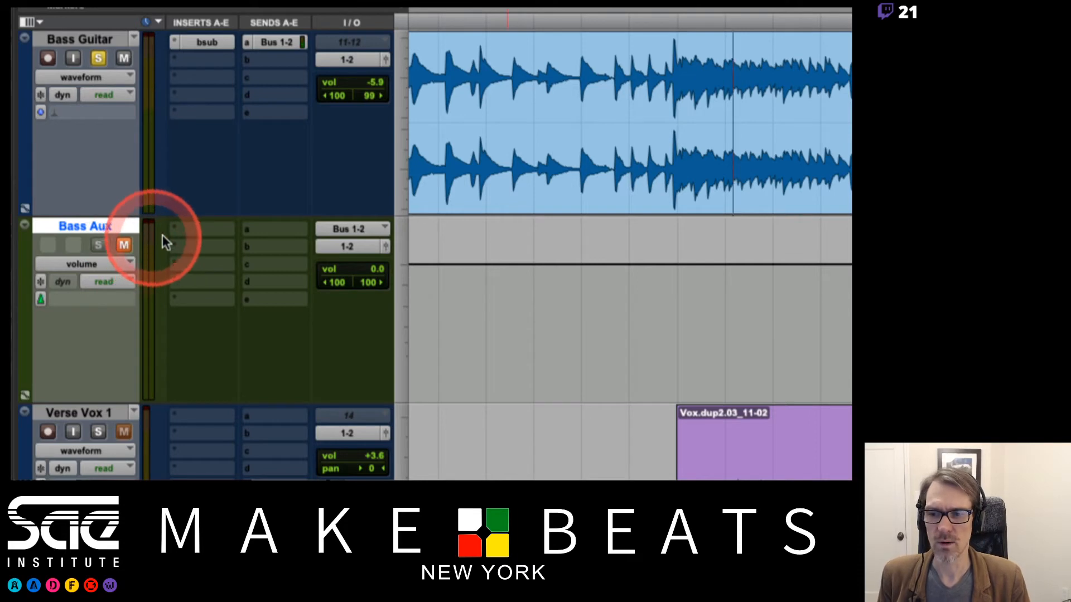
Step: Insert the stereo AIR Distortion multichannel plug-in on Bass Aux's first insert slot and move its window clear of the transport
{"action": "left_click", "coordinate": [273, 229]}
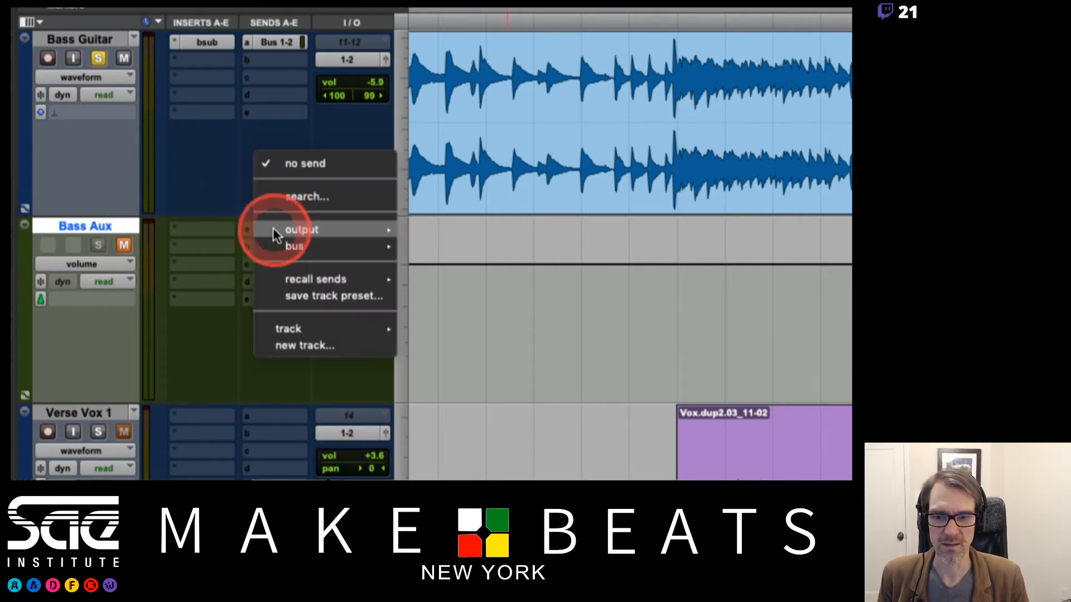
{"action": "left_click_drag", "start_coordinate": [273, 230], "coordinate": [593, 283]}
{"action": "left_click", "coordinate": [193, 230]}
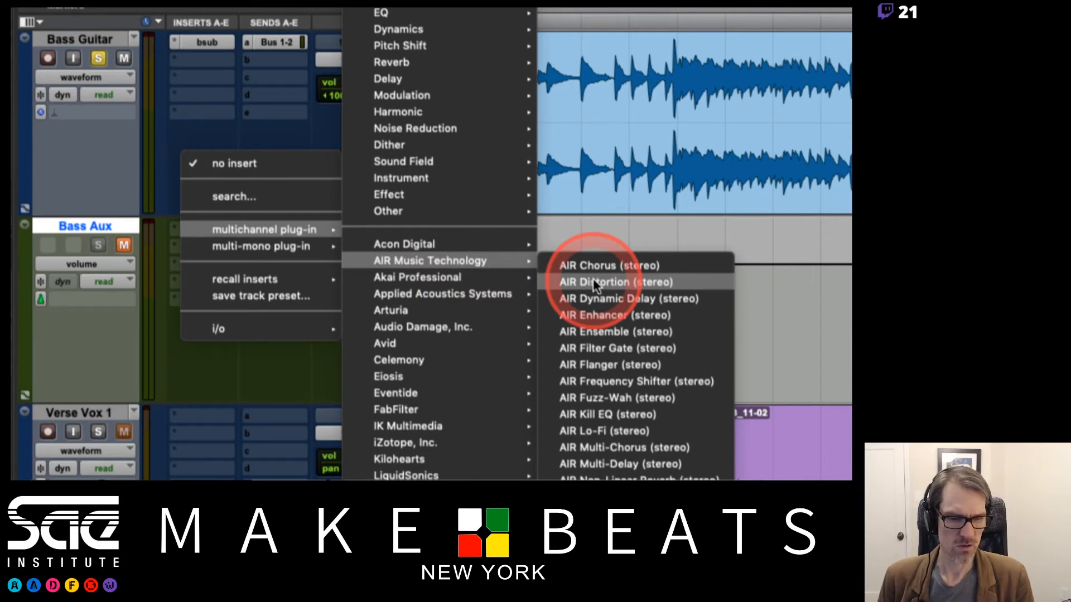
{"action": "left_click_drag", "start_coordinate": [593, 281], "coordinate": [593, 282]}
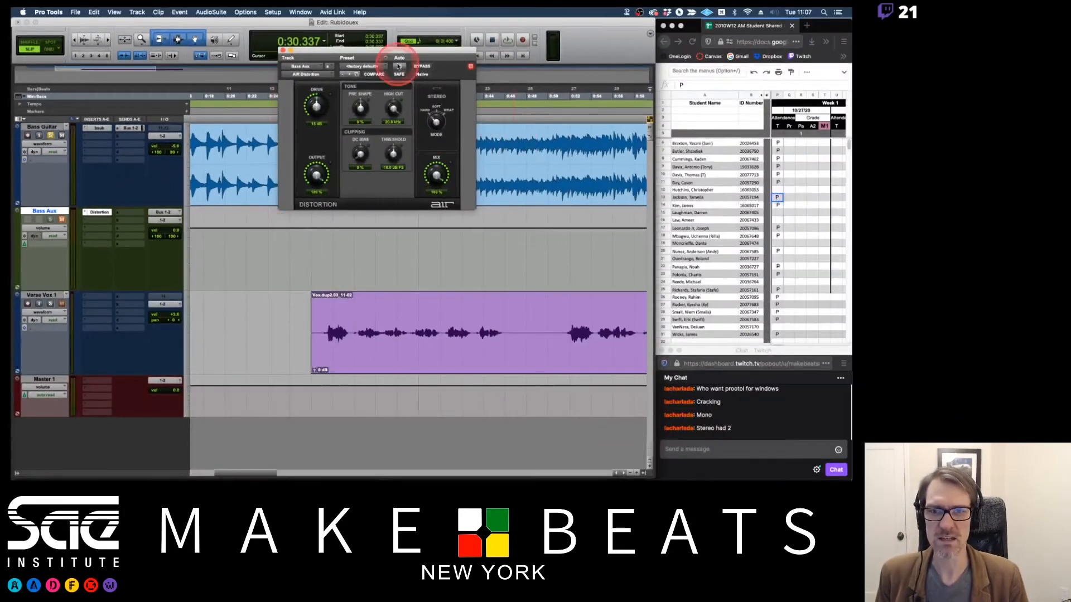
{"action": "left_click_drag", "start_coordinate": [388, 54], "coordinate": [339, 122]}
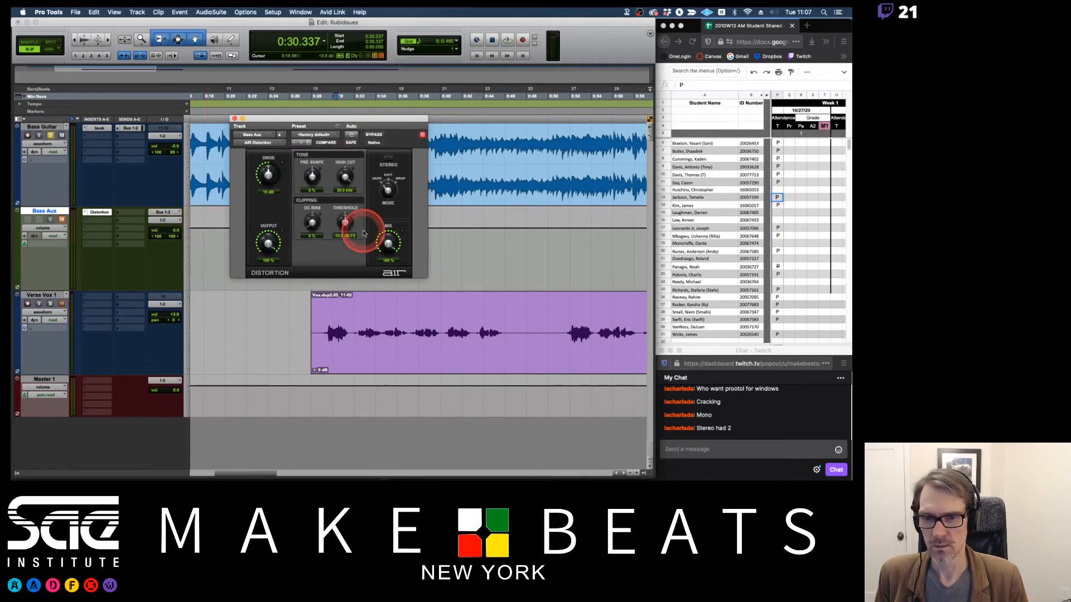
Step: Play the session with Bass Aux unmuted and lower its track volume to about -15 dB
{"action": "key", "text": "space"}
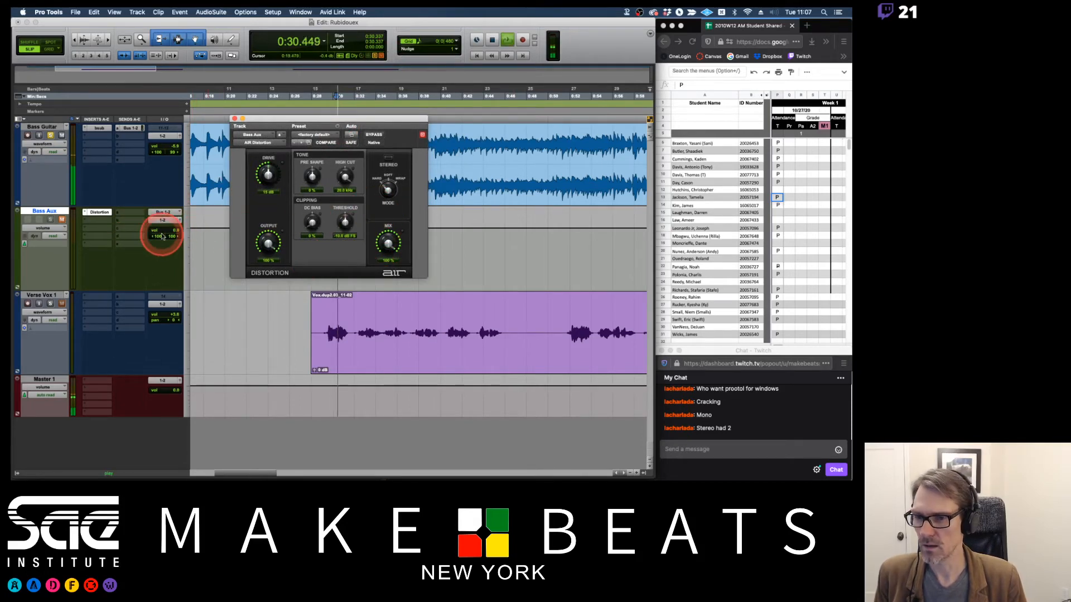
{"action": "mouse_move", "coordinate": [176, 232]}
{"action": "left_mouse_down"}
{"action": "mouse_move", "coordinate": [67, 220]}
{"action": "mouse_move", "coordinate": [198, 225]}
{"action": "mouse_move", "coordinate": [169, 233]}
{"action": "mouse_move", "coordinate": [174, 244]}
{"action": "left_mouse_up"}
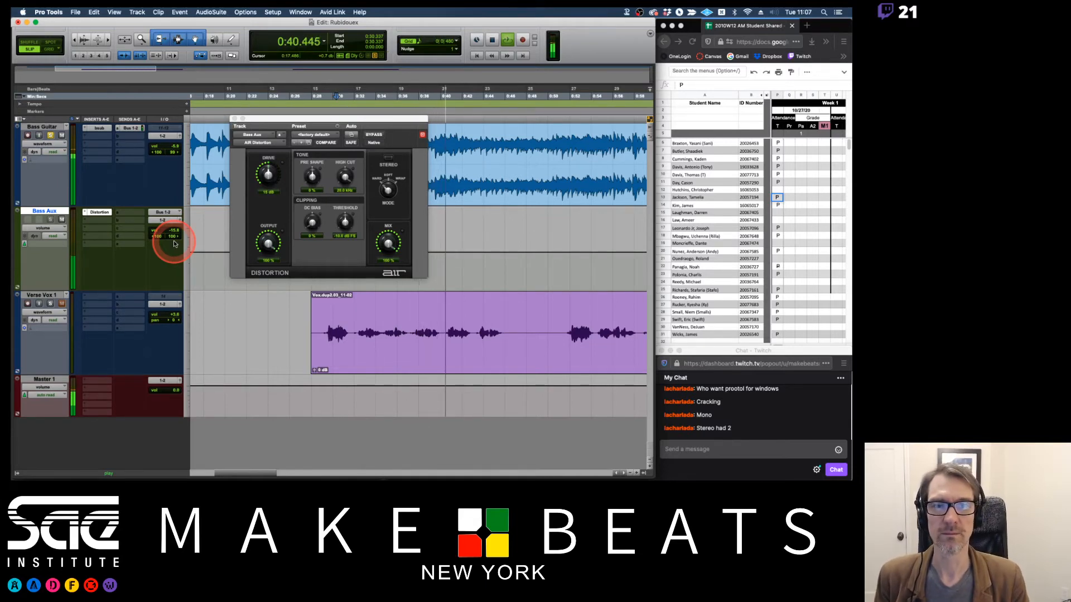
{"action": "left_click", "coordinate": [174, 243]}
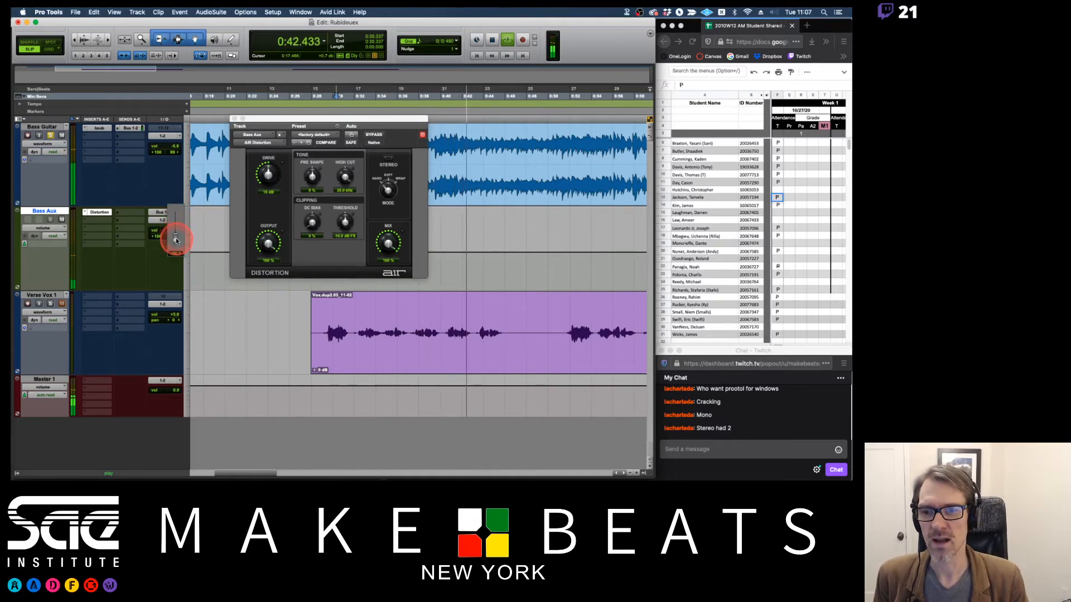
{"action": "left_click_drag", "start_coordinate": [174, 247], "coordinate": [177, 231]}
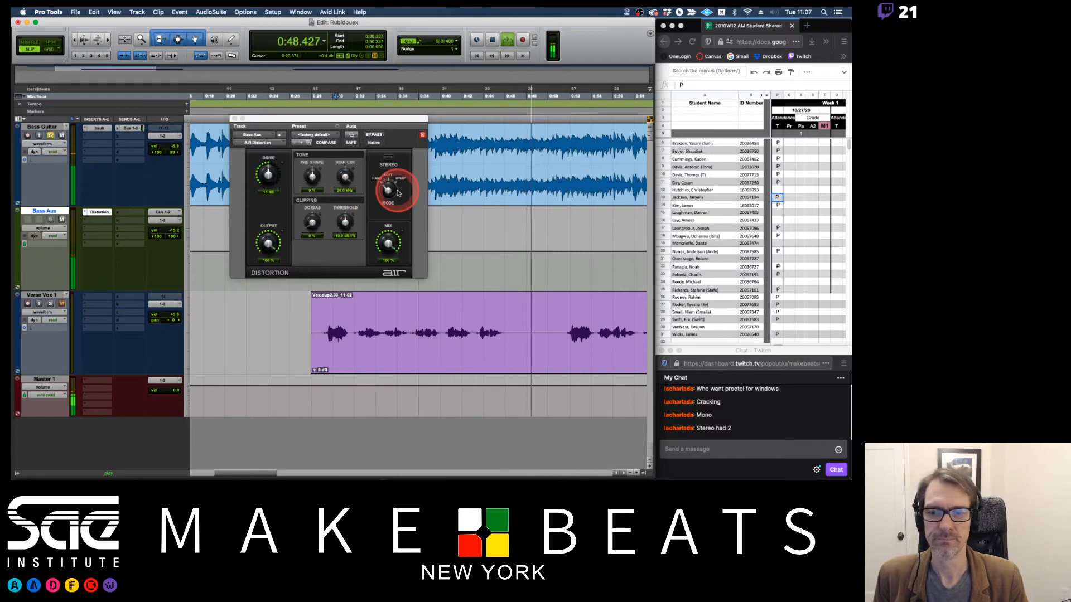
Step: Adjust the Distortion's drive to 8 dB and the Bass Aux volume to -13.2 dB during playback, and stop
{"action": "left_click_drag", "start_coordinate": [387, 190], "coordinate": [268, 180]}
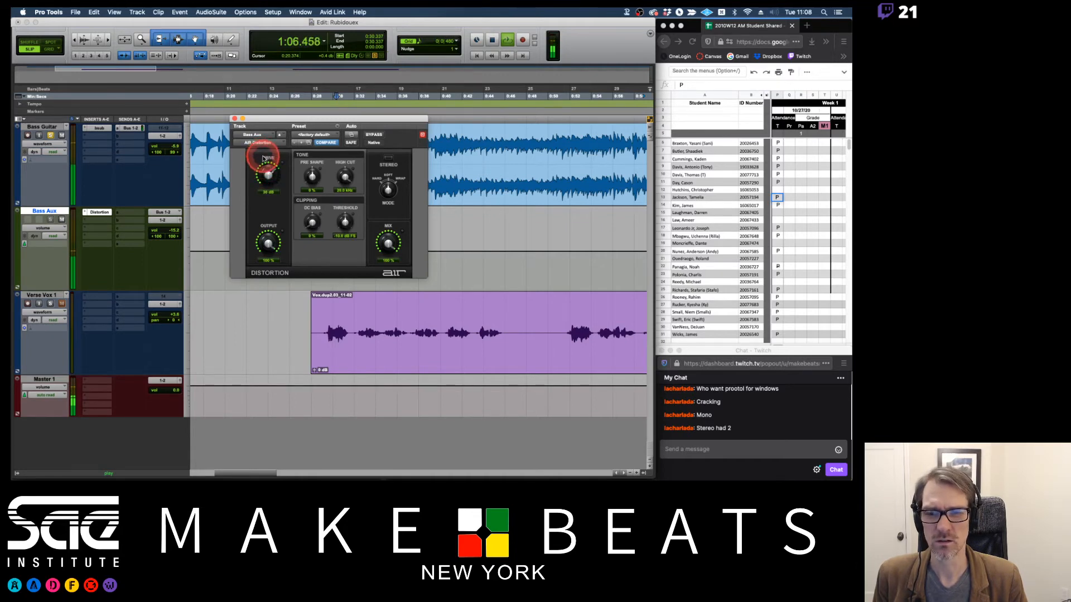
{"action": "left_click_drag", "start_coordinate": [266, 179], "coordinate": [263, 193]}
{"action": "left_click_drag", "start_coordinate": [170, 235], "coordinate": [175, 233]}
{"action": "left_click_drag", "start_coordinate": [265, 178], "coordinate": [83, 231]}
{"action": "key", "text": "space"}
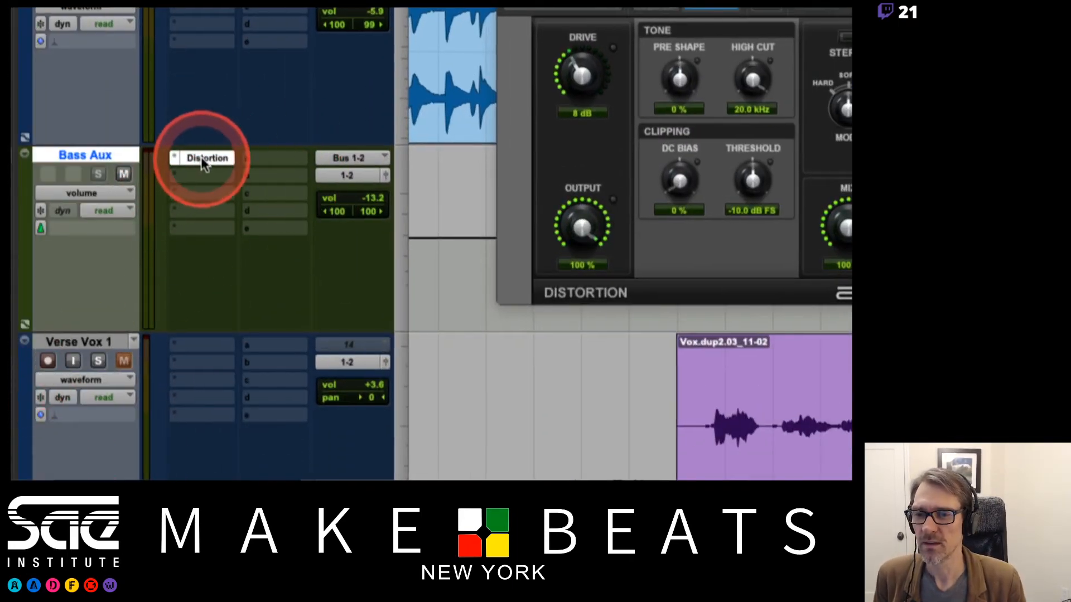
Step: Move Distortion to Bass Aux's second insert slot and insert the EQ3 1-Band plug-in in the first slot
{"action": "left_click", "coordinate": [199, 172]}
{"action": "mouse_move", "coordinate": [252, 152]}
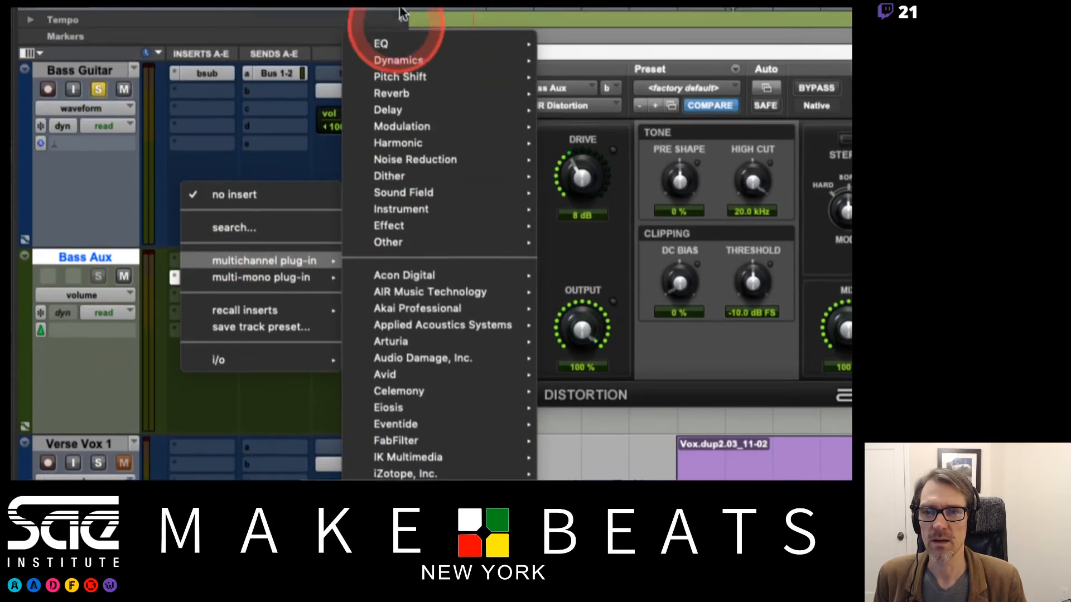
{"action": "mouse_move", "coordinate": [413, 42]}
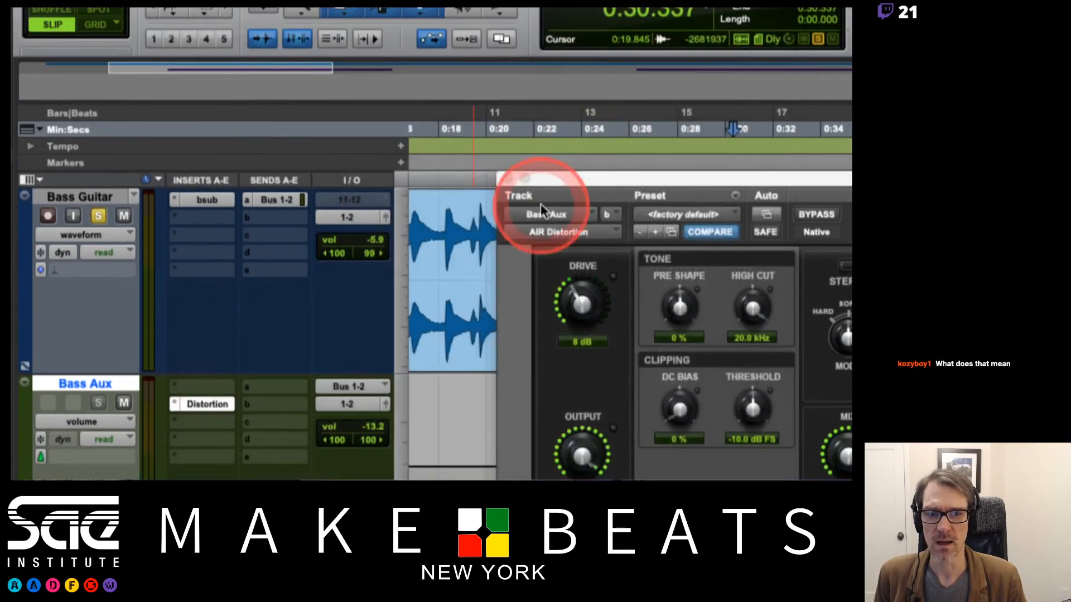
{"action": "left_click_drag", "start_coordinate": [557, 173], "coordinate": [442, 131]}
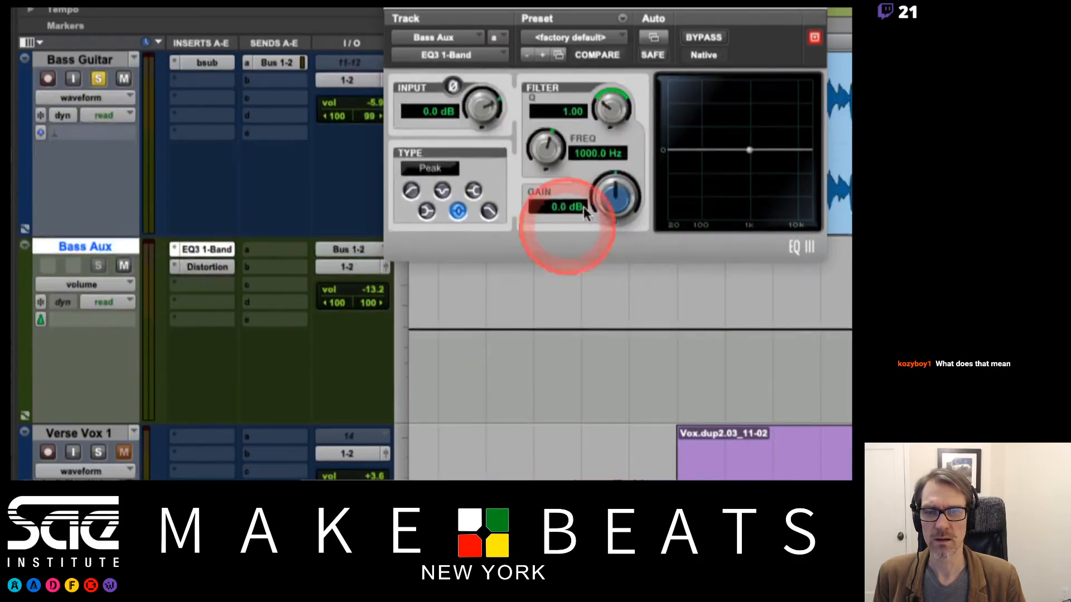
Step: Set the EQ3 1-Band to High-Pass at 319.9 Hz and raise the Bass Aux volume to -8.6 dB during playback
{"action": "left_click", "coordinate": [411, 191]}
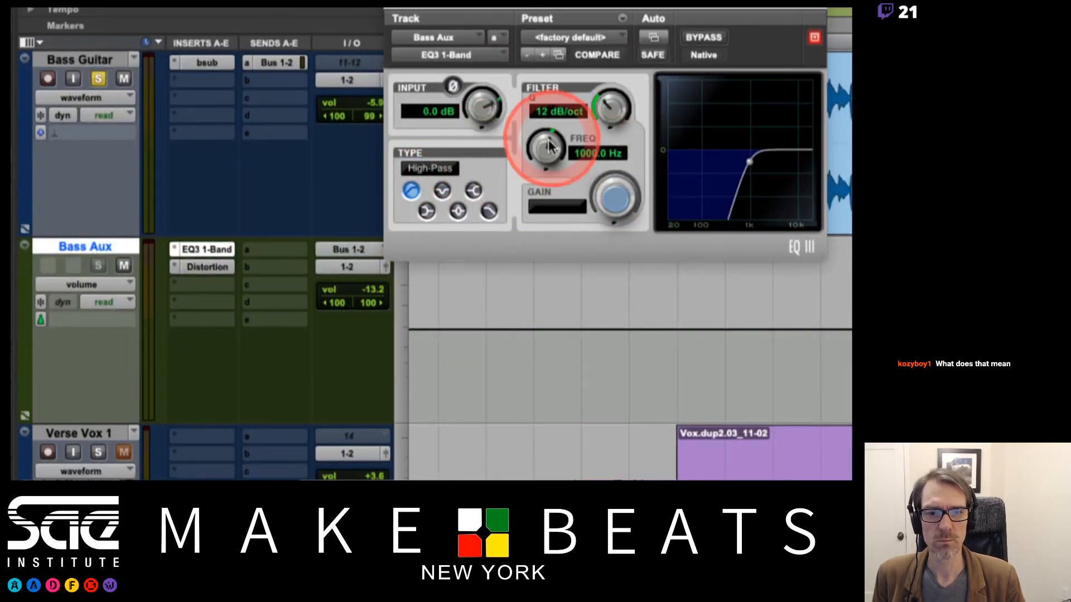
{"action": "left_click_drag", "start_coordinate": [550, 147], "coordinate": [541, 182]}
{"action": "left_click", "coordinate": [360, 290]}
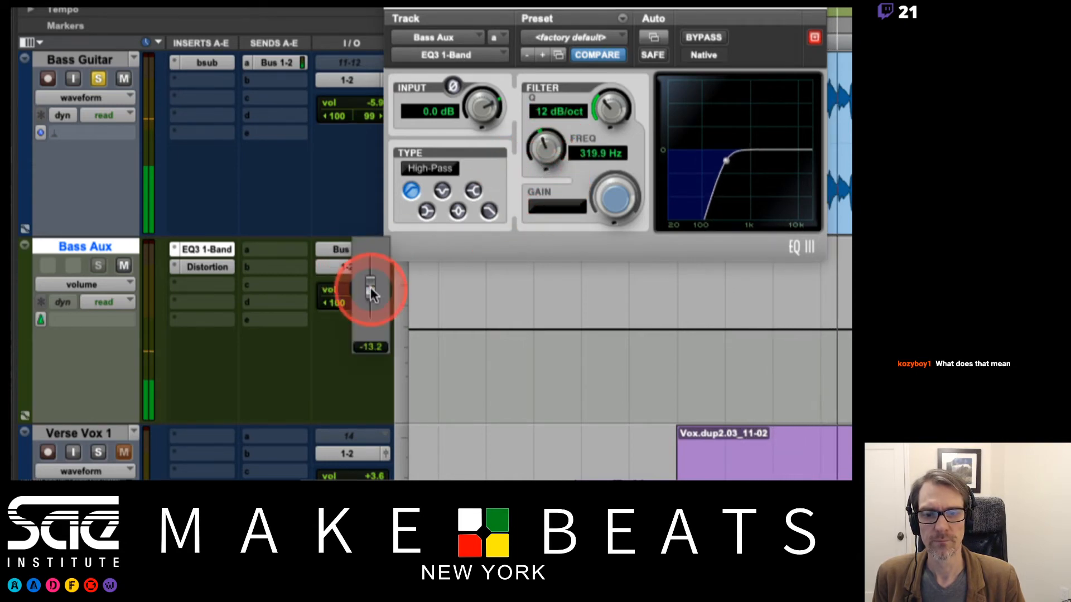
{"action": "left_click_drag", "start_coordinate": [371, 293], "coordinate": [366, 280]}
Step: Refine the high-pass filter to a 6 dB/oct slope with its frequency at about 452 Hz
{"action": "left_click_drag", "start_coordinate": [544, 148], "coordinate": [540, 192]}
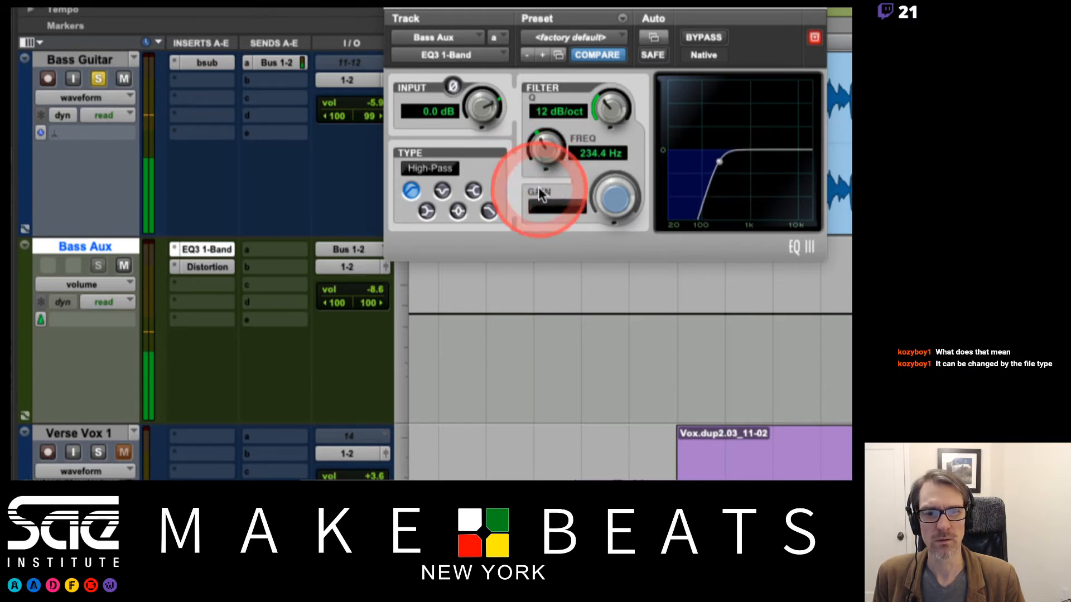
{"action": "left_click_drag", "start_coordinate": [612, 106], "coordinate": [613, 133]}
{"action": "mouse_move", "coordinate": [541, 151]}
{"action": "left_mouse_down"}
{"action": "mouse_move", "coordinate": [548, 133]}
{"action": "mouse_move", "coordinate": [548, 150]}
{"action": "left_mouse_up"}
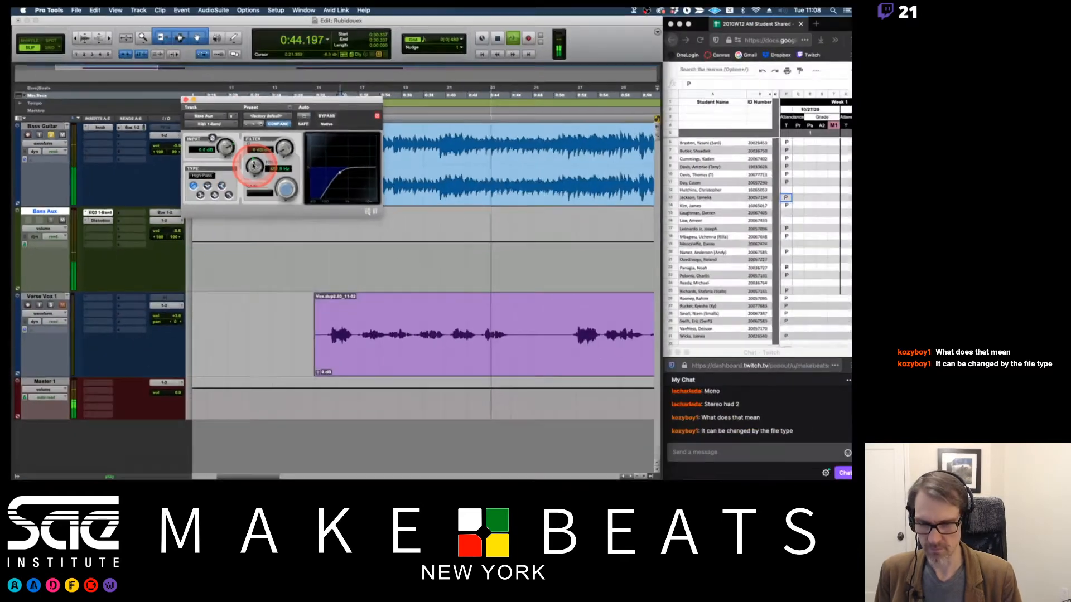
Step: Reopen the Distortion plug-in below the EQ window, set its drive to 12 dB and stop playback
{"action": "left_click_drag", "start_coordinate": [163, 259], "coordinate": [103, 224]}
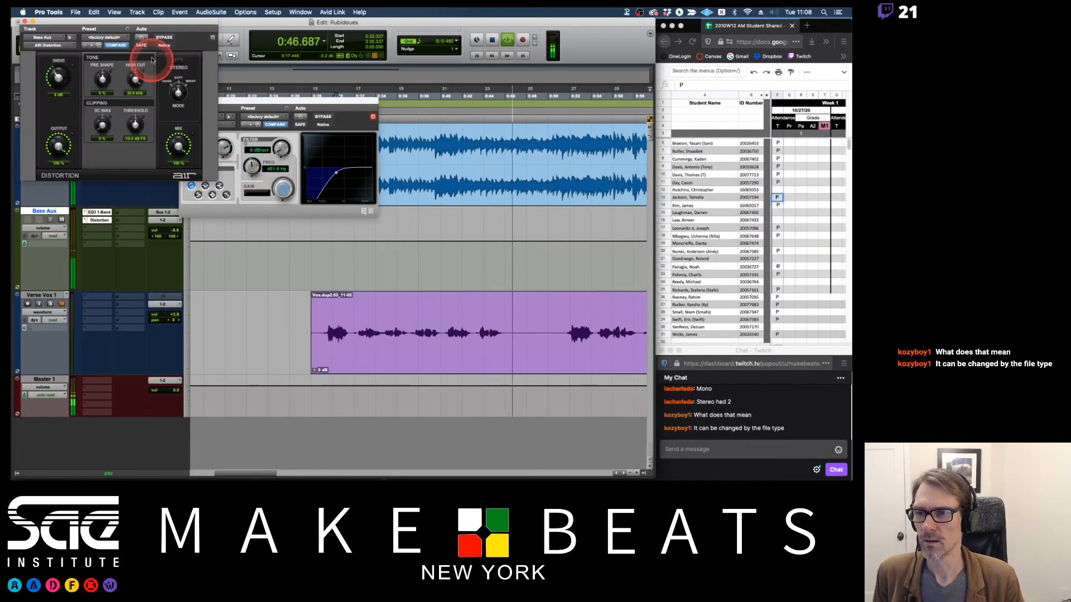
{"action": "left_click_drag", "start_coordinate": [162, 19], "coordinate": [396, 197]}
{"action": "left_click_drag", "start_coordinate": [292, 250], "coordinate": [293, 247]}
{"action": "key", "text": "space"}
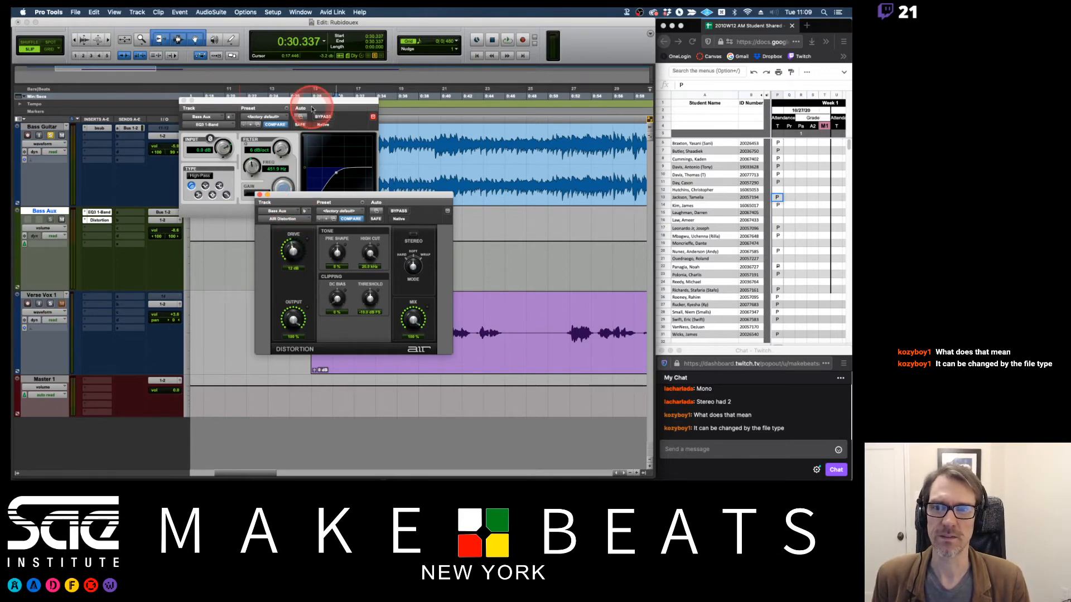
Step: Arrange the EQ3 1-Band window beside the Distortion window so that both plug-ins' controls are visible
{"action": "left_click_drag", "start_coordinate": [310, 103], "coordinate": [373, 214]}
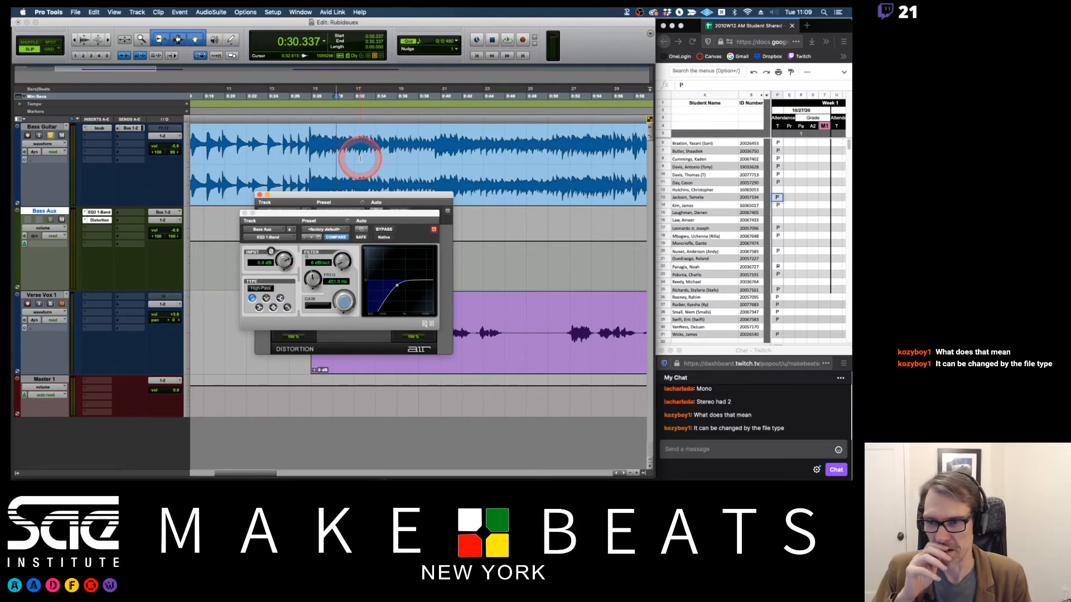
{"action": "left_click", "coordinate": [298, 223]}
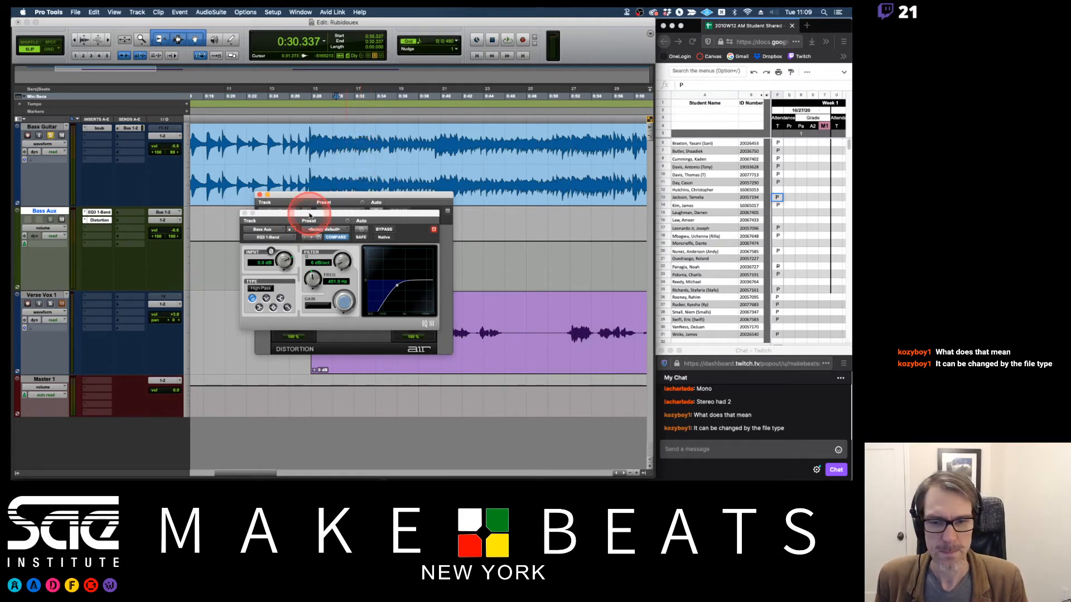
{"action": "left_click_drag", "start_coordinate": [310, 217], "coordinate": [471, 271]}
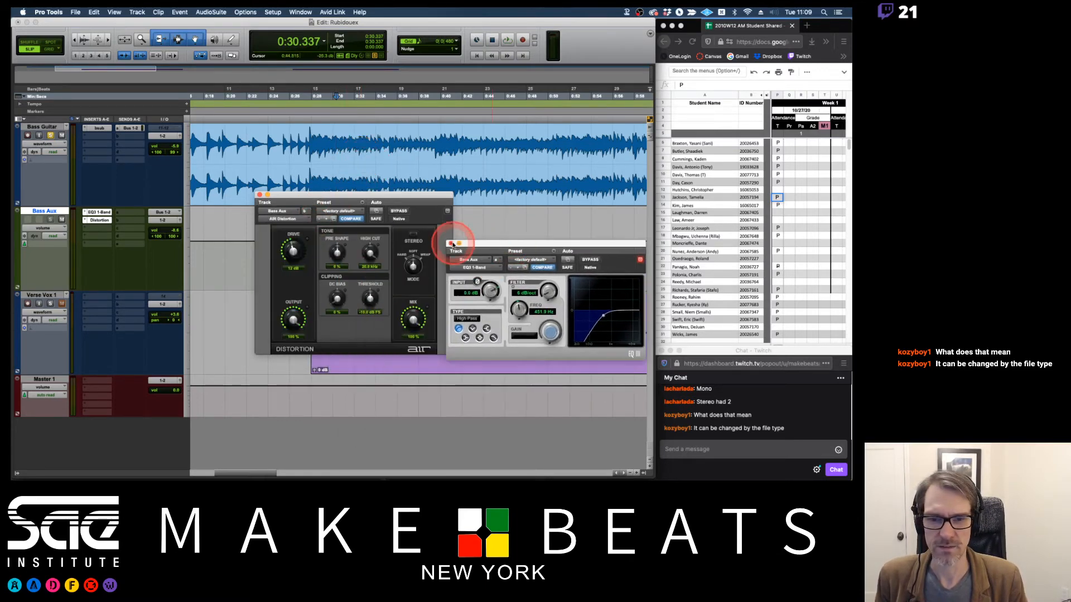
{"action": "left_click", "coordinate": [414, 243]}
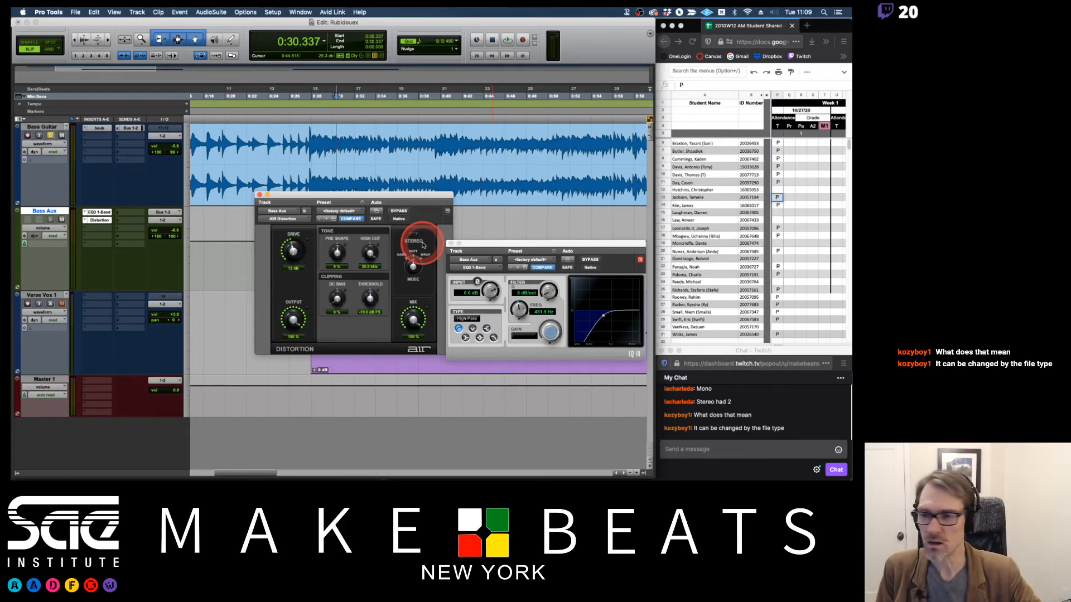
Step: Move the EQ3 1-Band on Bass Aux to the third insert slot, placing it after Distortion
{"action": "left_click", "coordinate": [96, 221]}
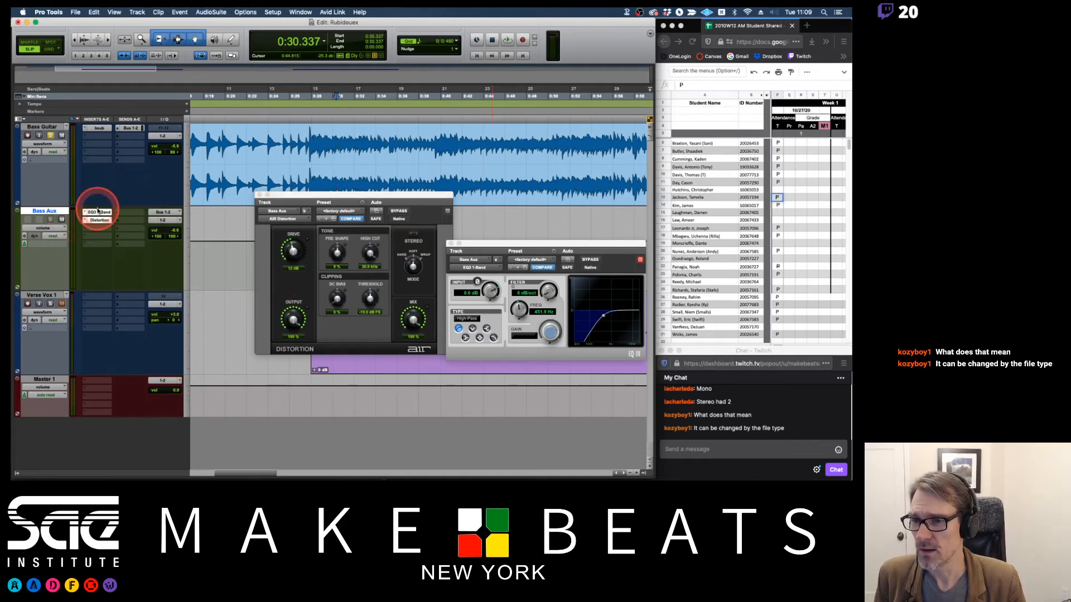
{"action": "left_click", "coordinate": [98, 212], "text": "super"}
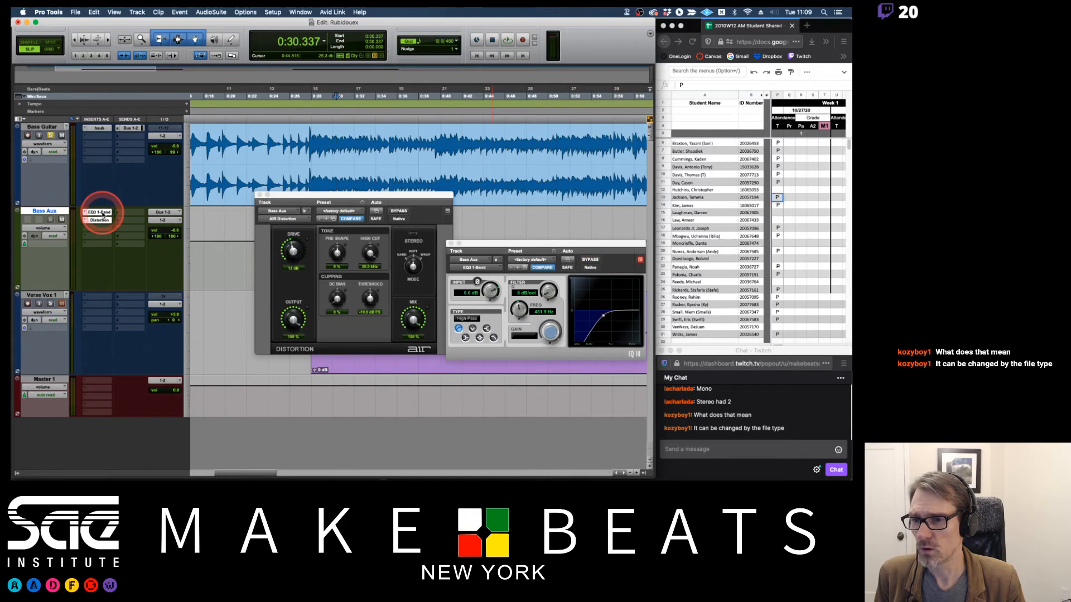
{"action": "left_click_drag", "start_coordinate": [96, 214], "coordinate": [101, 232]}
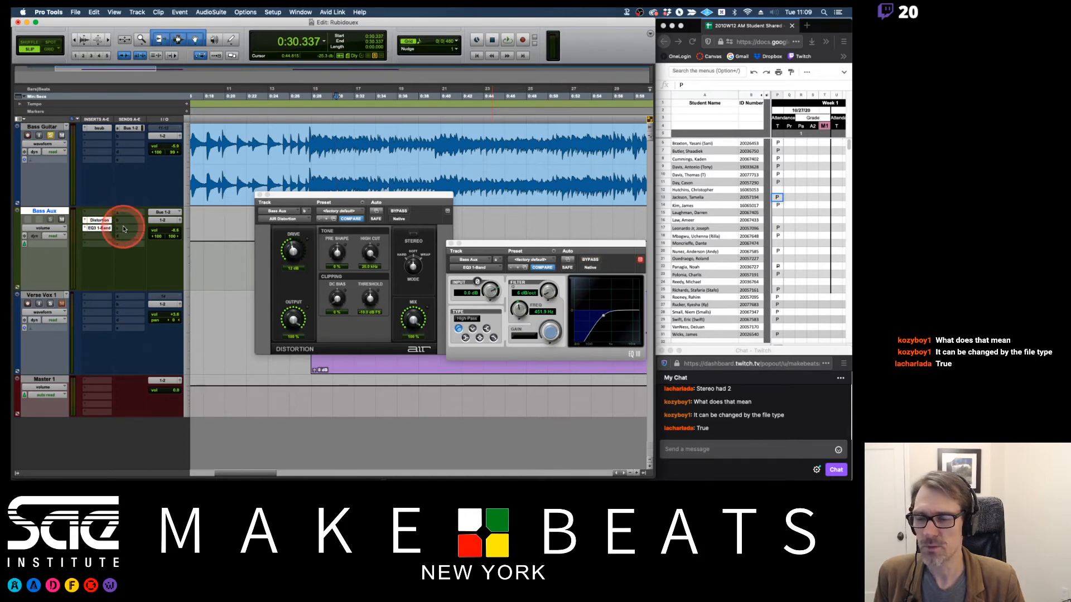
Step: During playback, lower the Distortion drive to about 6 dB and raise the EQ3 high-pass frequency to about 501 Hz
{"action": "key", "text": "space"}
{"action": "left_click", "coordinate": [213, 207]}
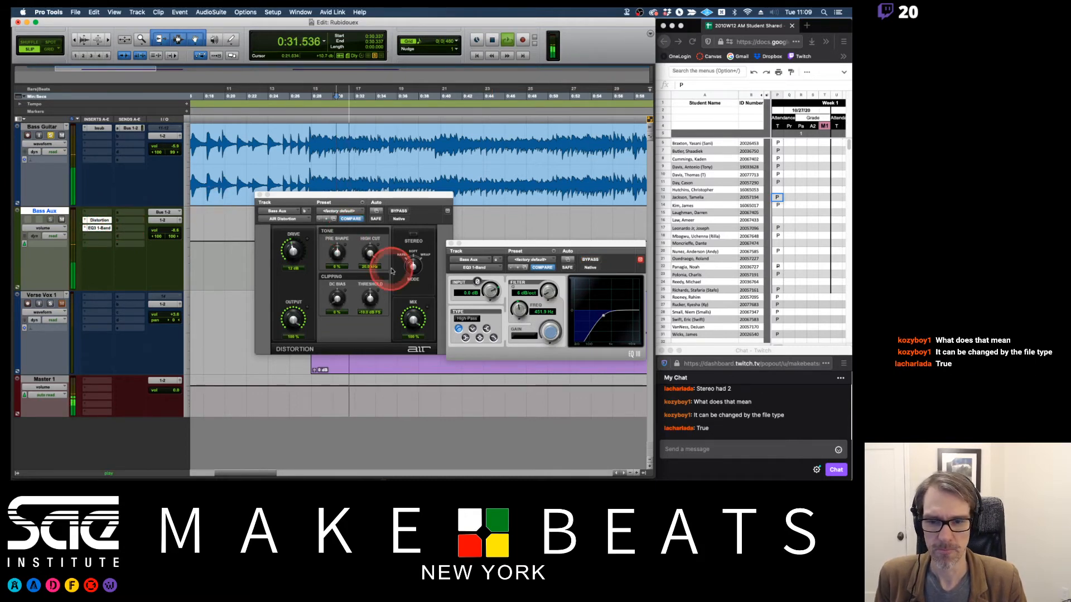
{"action": "left_click", "coordinate": [292, 250]}
{"action": "left_click_drag", "start_coordinate": [292, 250], "coordinate": [291, 264]}
{"action": "left_click", "coordinate": [494, 246]}
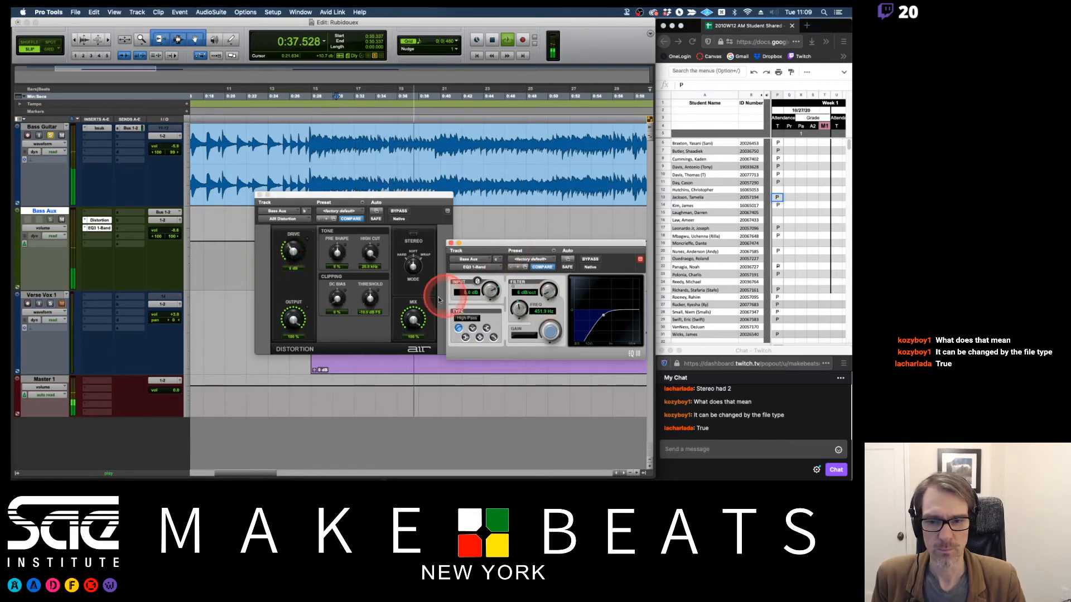
{"action": "left_click_drag", "start_coordinate": [519, 308], "coordinate": [296, 251]}
{"action": "left_click", "coordinate": [295, 252]}
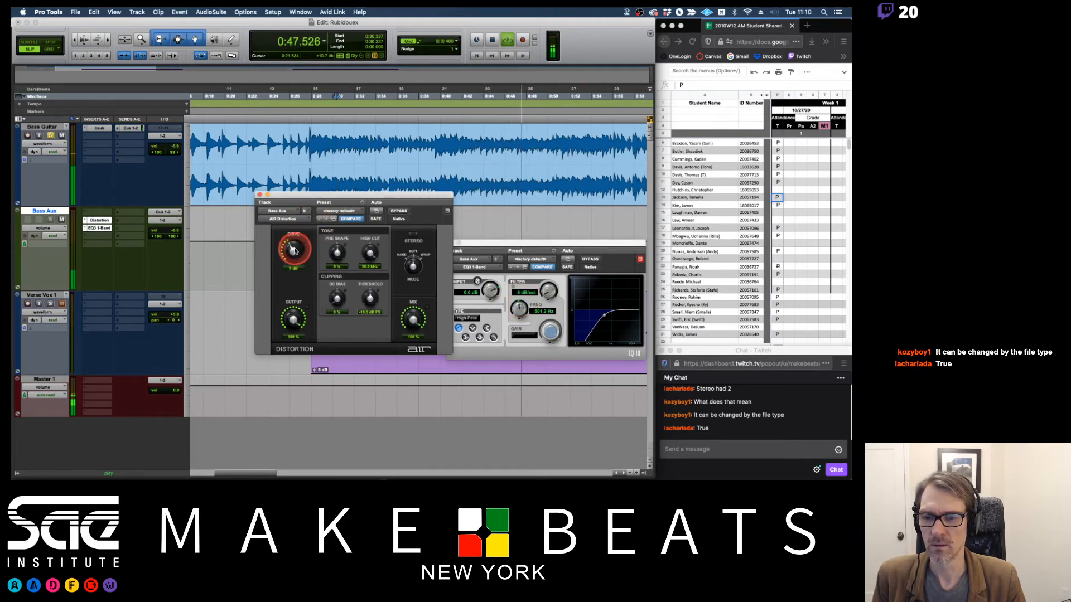
Step: Lower the Bass Aux volume to -15.8 dB, replay from 0:27.858, close the Distortion window and stop playback
{"action": "mouse_move", "coordinate": [162, 228]}
{"action": "left_mouse_down"}
{"action": "mouse_move", "coordinate": [173, 236]}
{"action": "mouse_move", "coordinate": [169, 228]}
{"action": "left_mouse_up"}
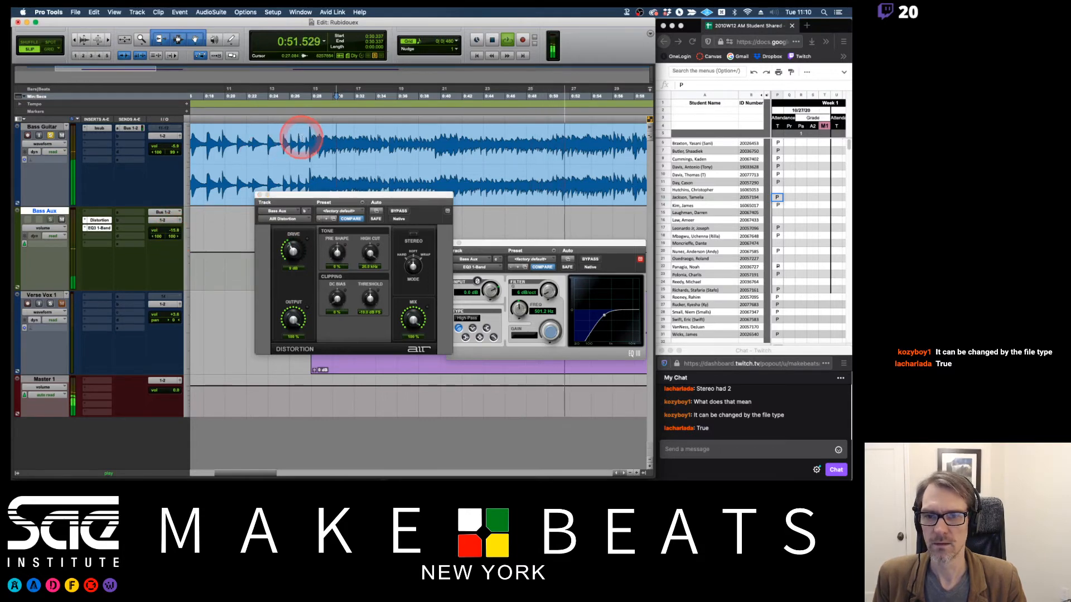
{"action": "left_click", "coordinate": [308, 138]}
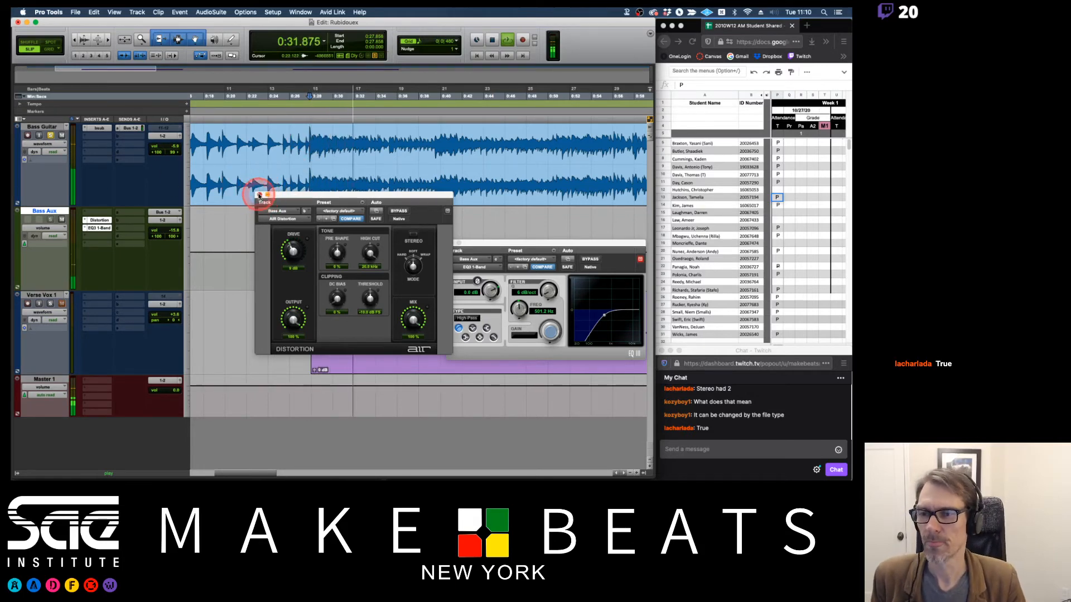
{"action": "left_click", "coordinate": [259, 195]}
{"action": "key", "text": "space"}
Step: Move bsub to Bass Guitar's second insert slot, insert the stereo Compressor in the first slot and close the plug-in window
{"action": "left_click", "coordinate": [100, 138]}
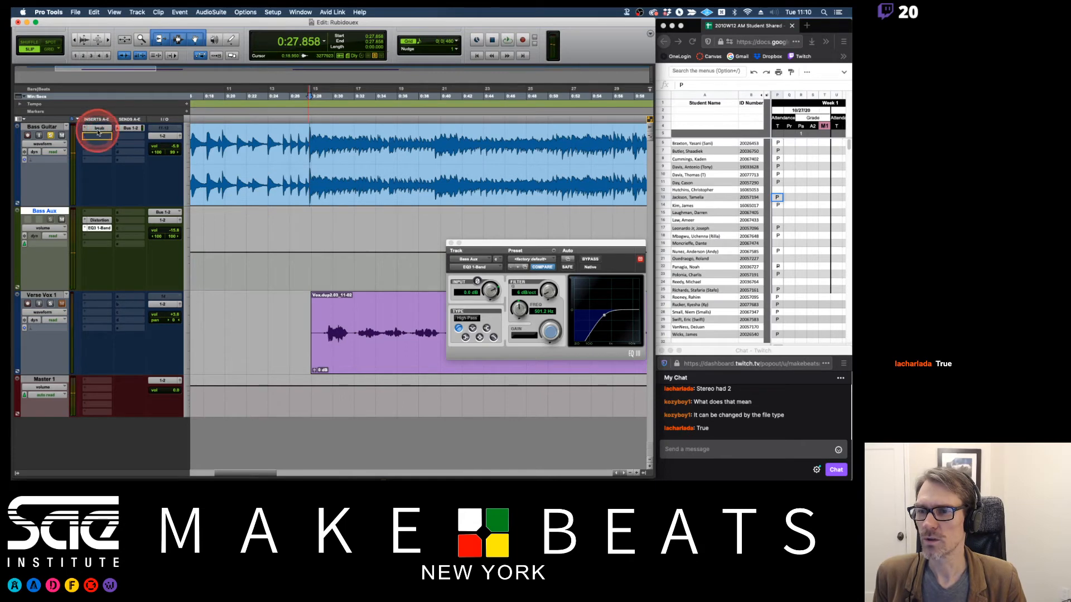
{"action": "mouse_move", "coordinate": [99, 131]}
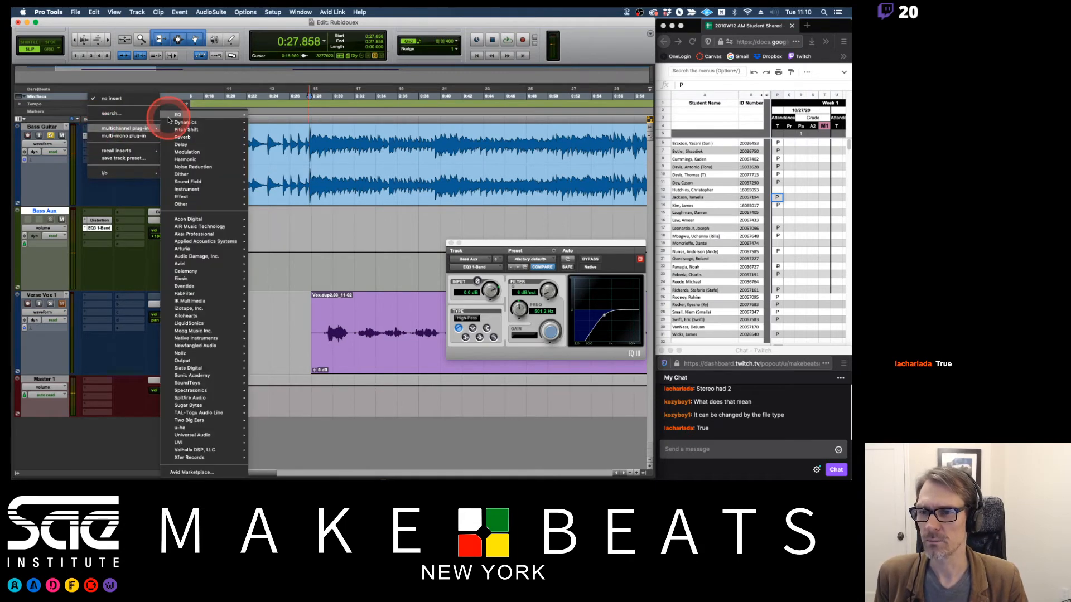
{"action": "mouse_move", "coordinate": [204, 124]}
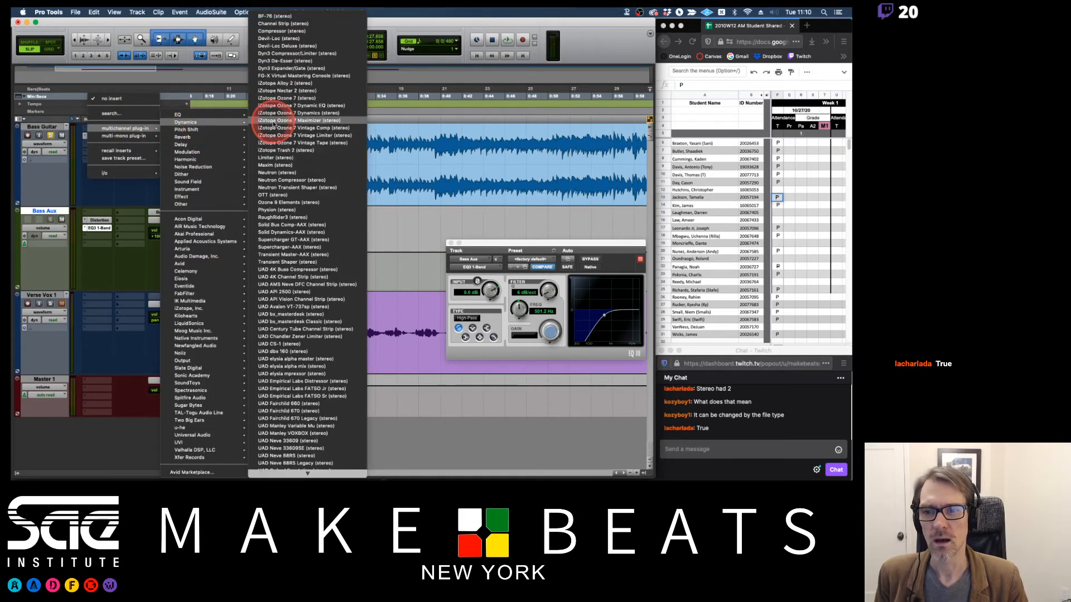
{"action": "left_click", "coordinate": [280, 31]}
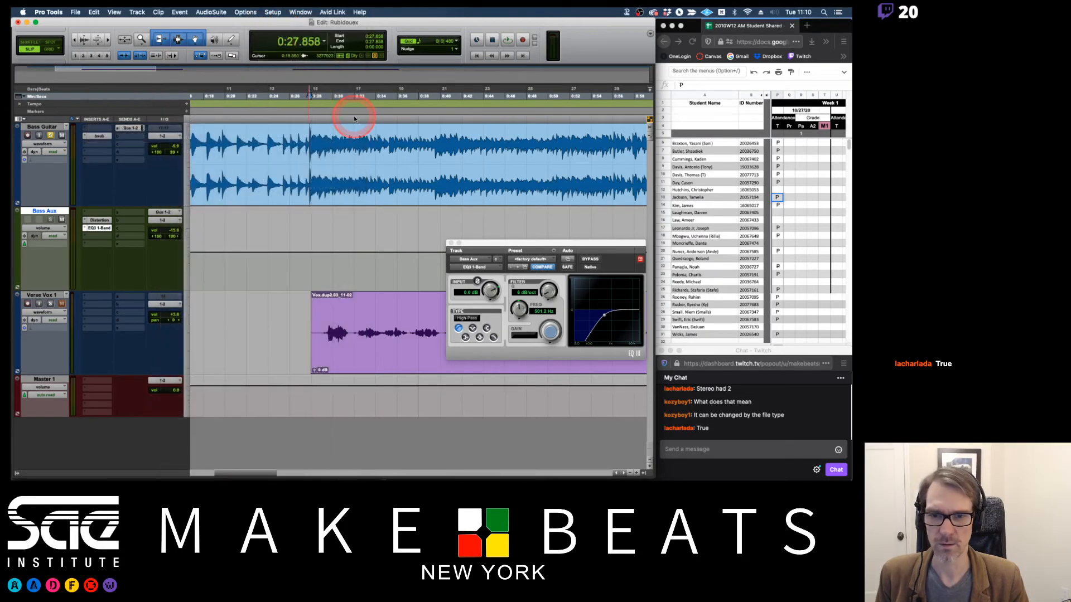
{"action": "left_click", "coordinate": [452, 243]}
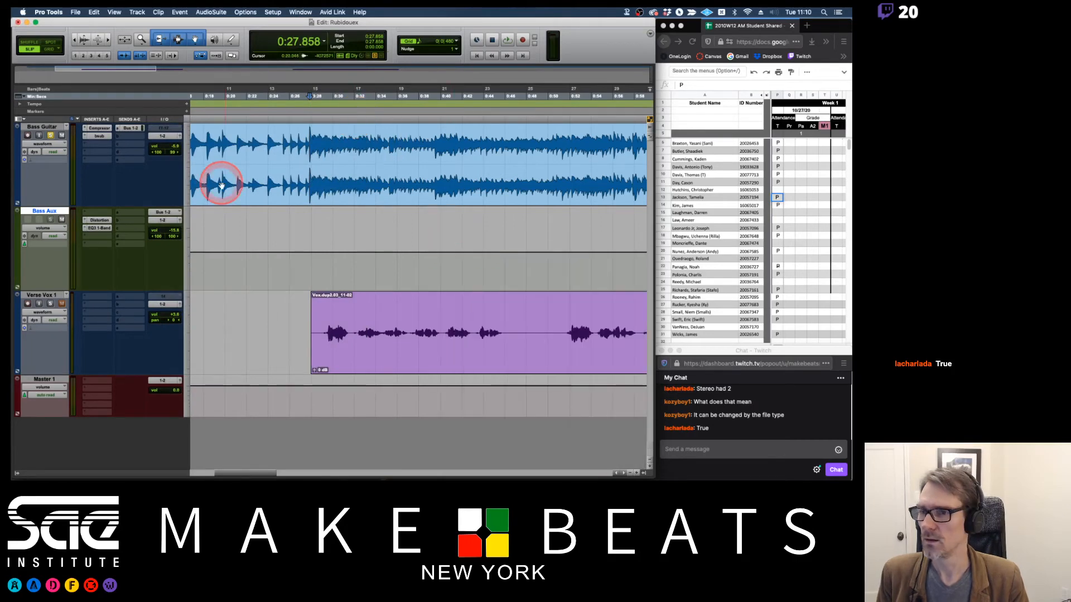
Step: Replace the Compressor on Bass Guitar with the stereo Dyn3 Compressor/Limiter and move its window clear of the spreadsheet
{"action": "left_click", "coordinate": [85, 130]}
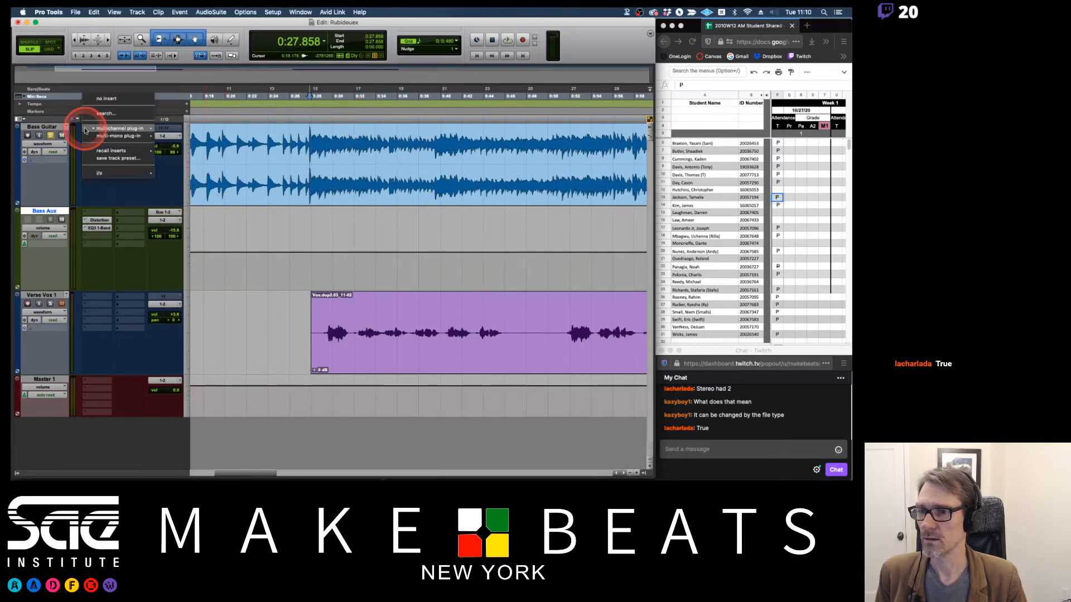
{"action": "mouse_move", "coordinate": [119, 128]}
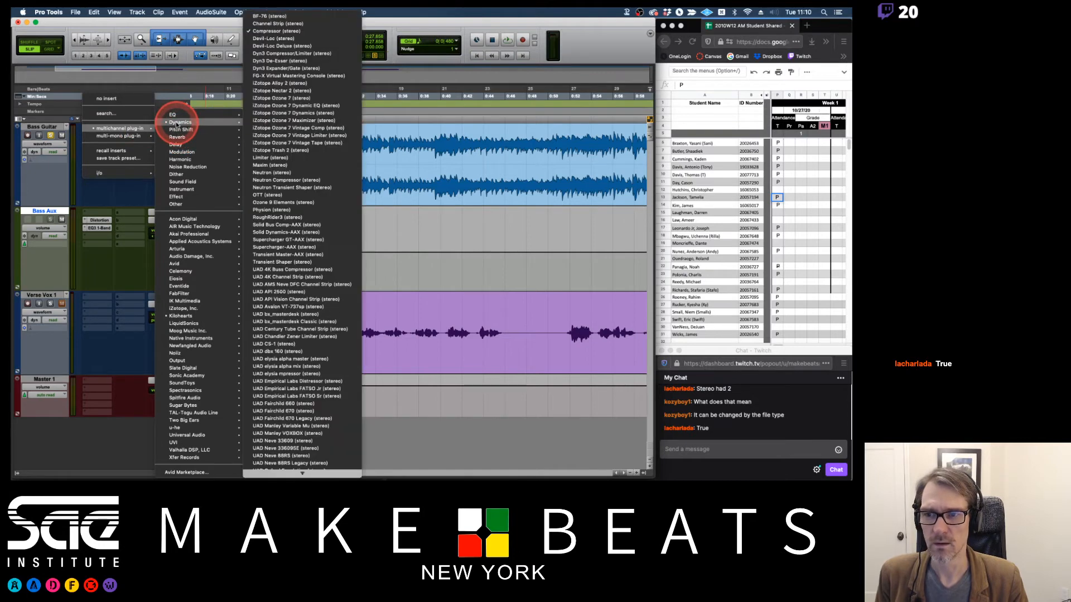
{"action": "left_click", "coordinate": [280, 54]}
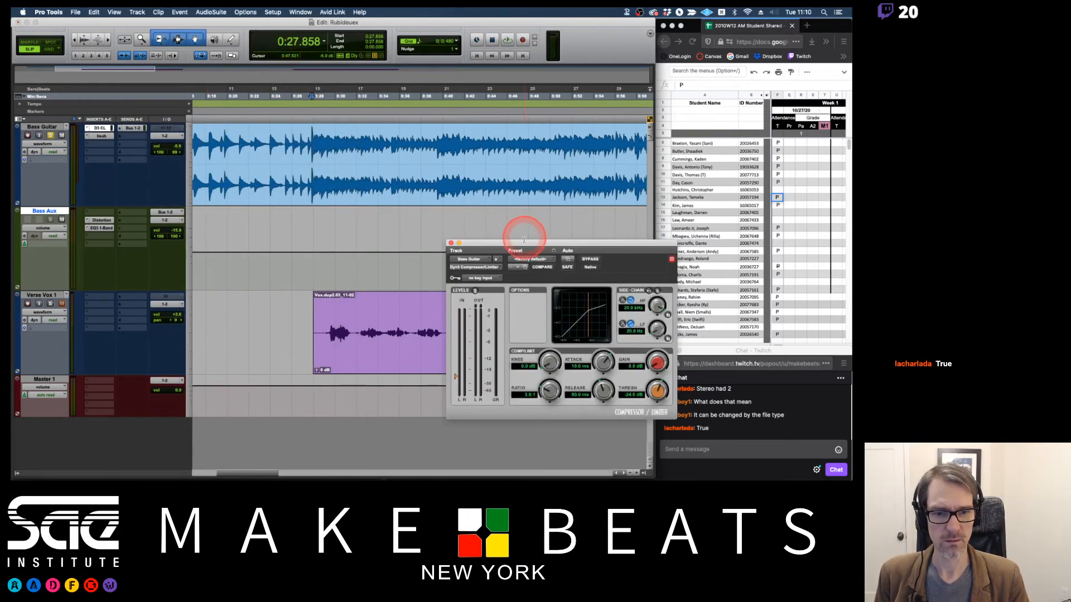
{"action": "left_click_drag", "start_coordinate": [521, 239], "coordinate": [422, 179]}
Step: Set the Dyn3 Compressor/Limiter threshold to -14.7 dB during playback, close its window and stop playback
{"action": "left_click", "coordinate": [554, 336]}
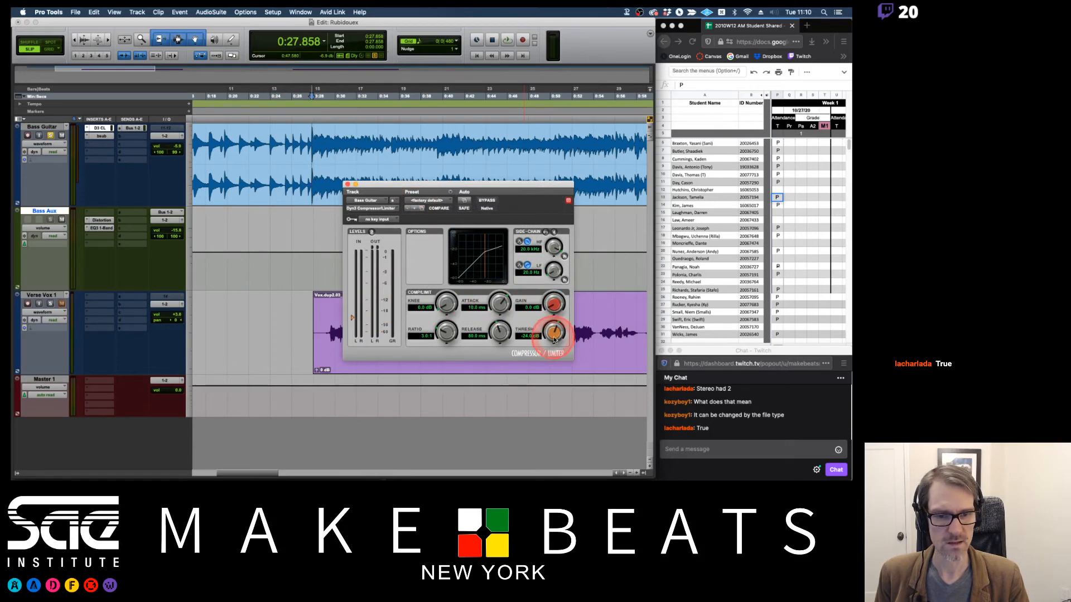
{"action": "left_click_drag", "start_coordinate": [554, 333], "coordinate": [554, 353]}
{"action": "key", "text": "space"}
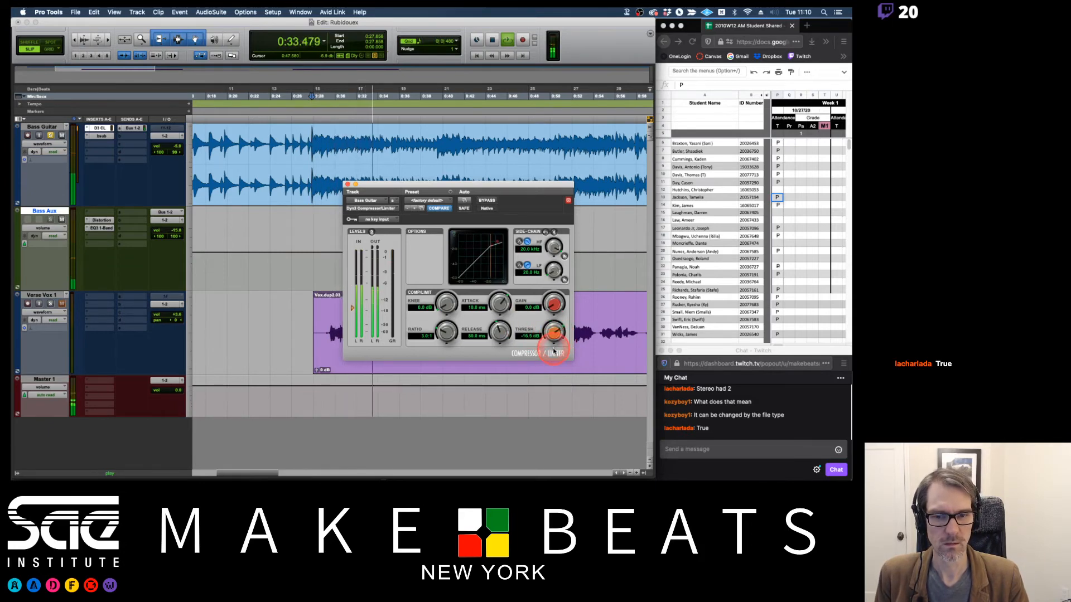
{"action": "left_click", "coordinate": [446, 334]}
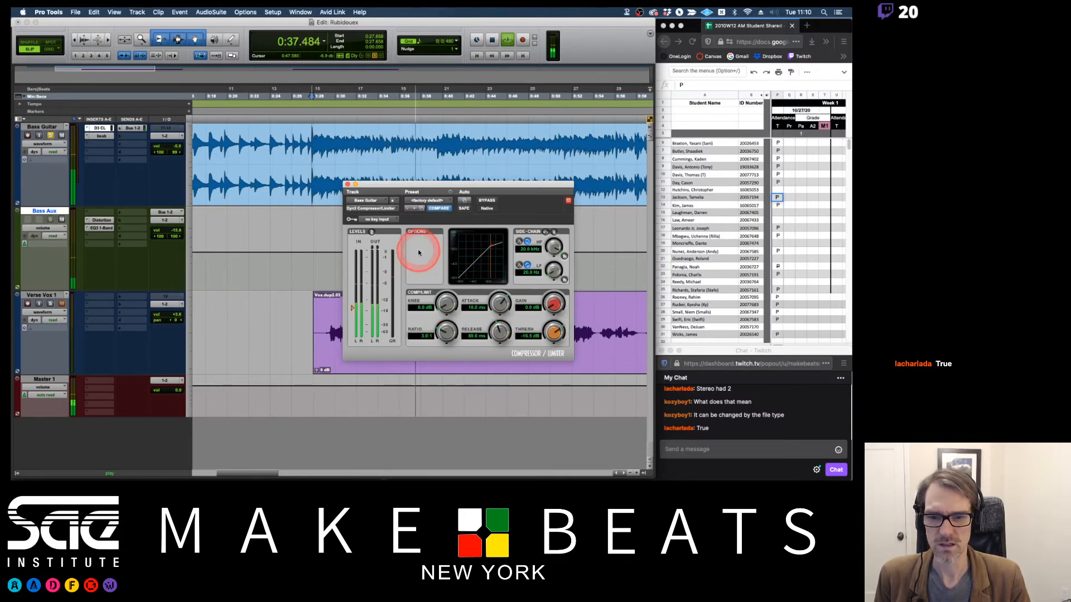
{"action": "left_click_drag", "start_coordinate": [369, 184], "coordinate": [361, 176]}
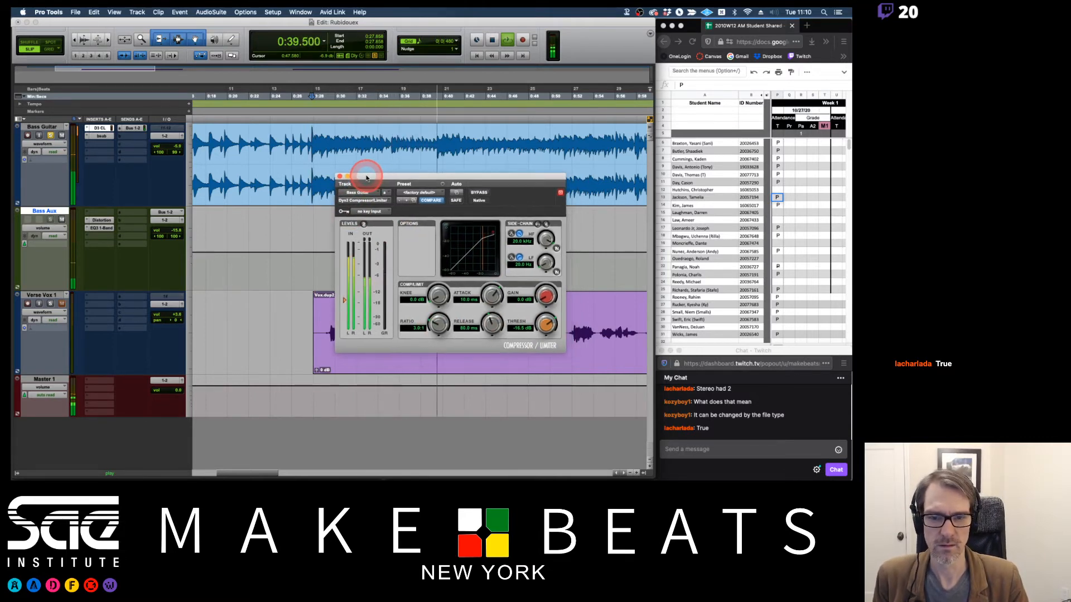
{"action": "left_click", "coordinate": [546, 323]}
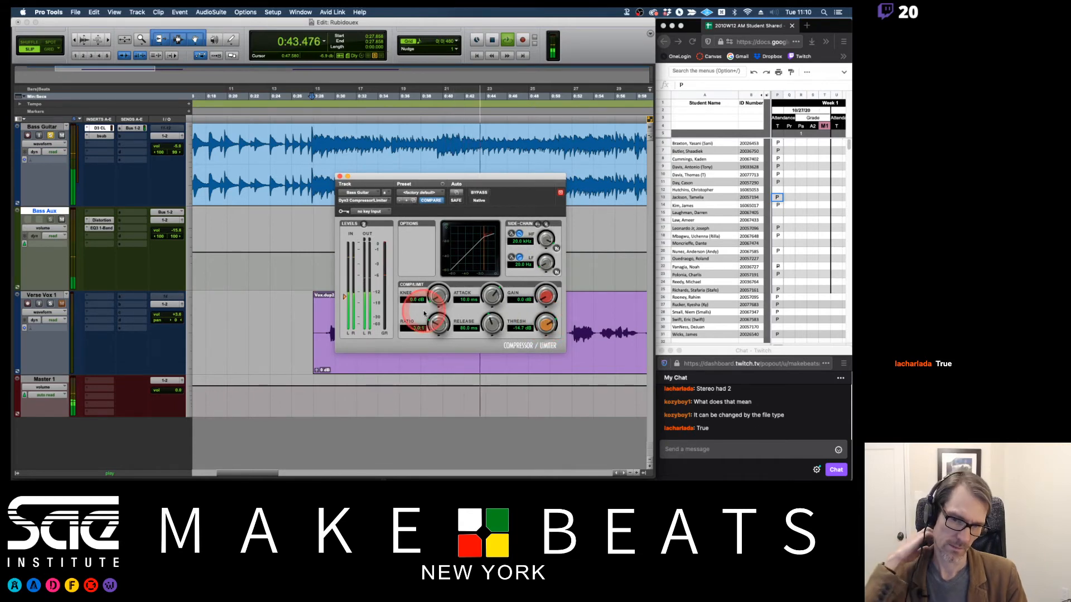
{"action": "left_click", "coordinate": [340, 176]}
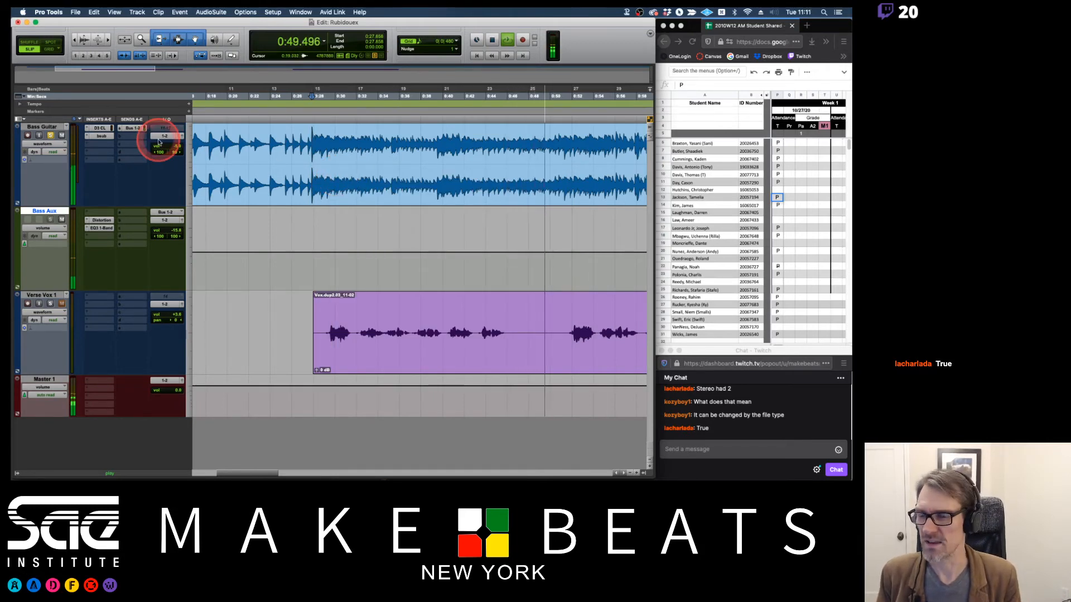
{"action": "key", "text": "space"}
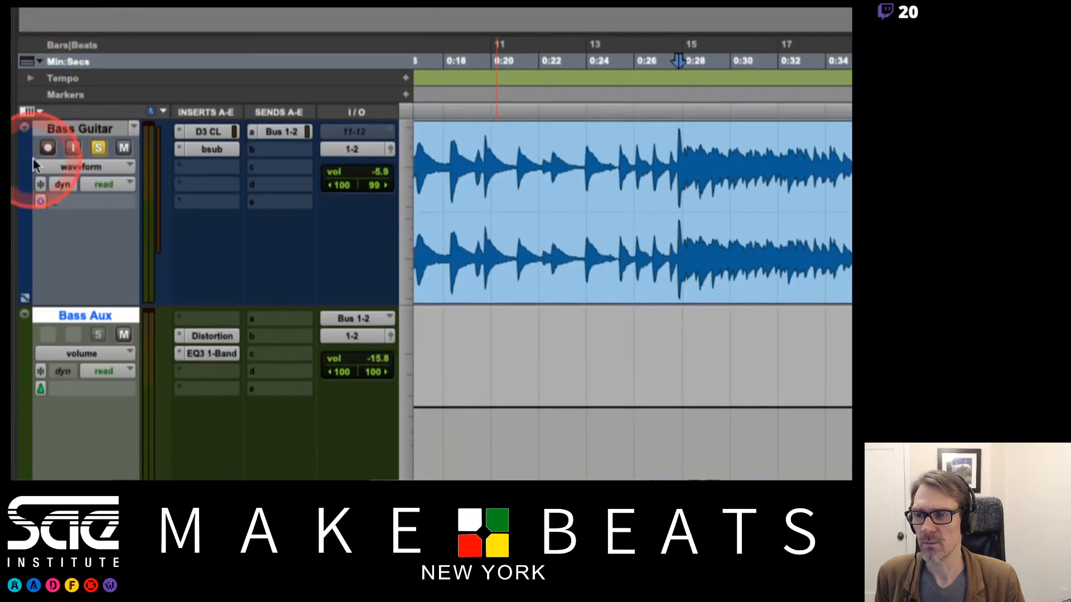
Step: Switch to the PT Track Types notes in Preview and review what each track type does and whether it takes inserts
{"action": "left_click", "coordinate": [69, 148]}
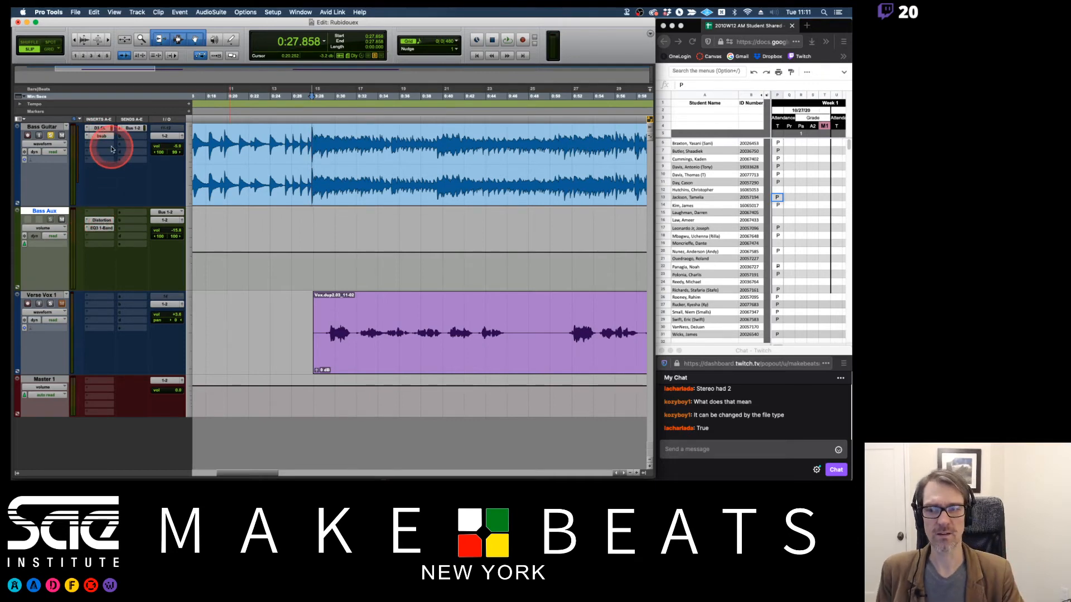
{"action": "key", "text": "super+Tab"}
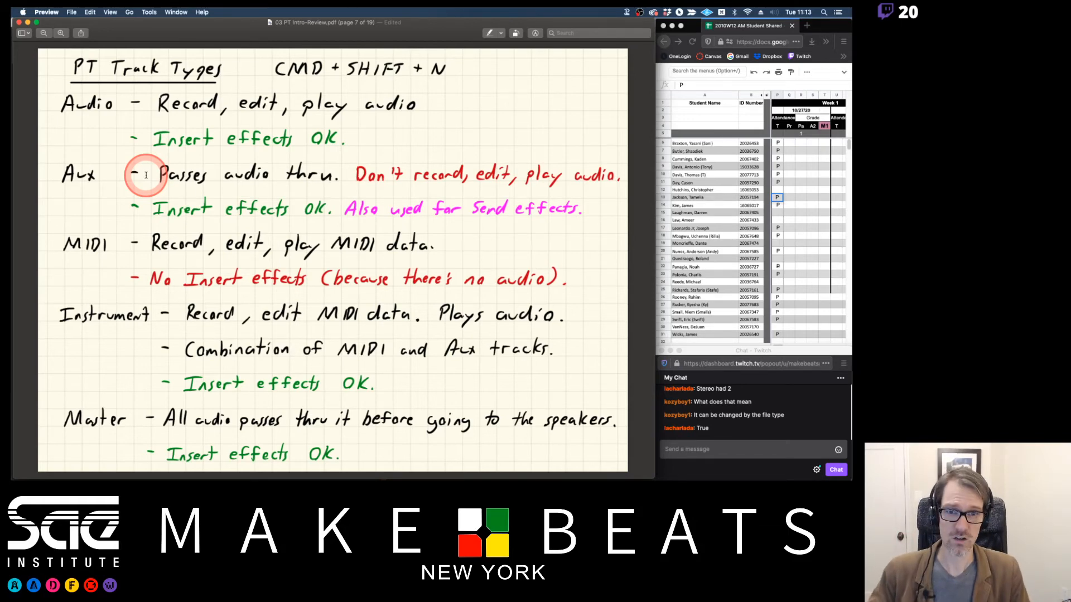
{"action": "key", "text": "super+equal"}
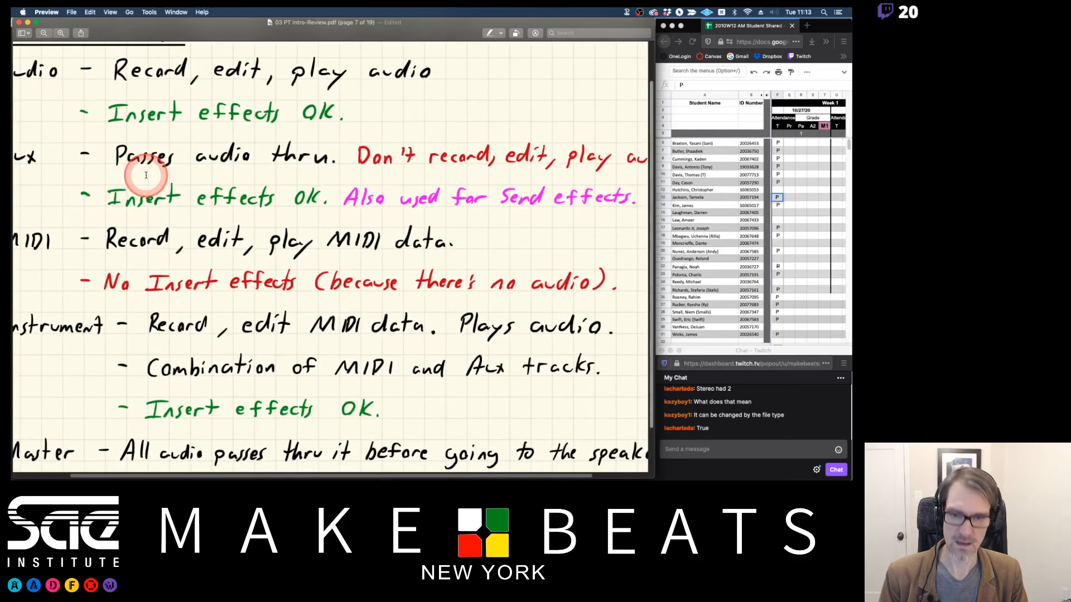
{"action": "key", "text": "super+minus"}
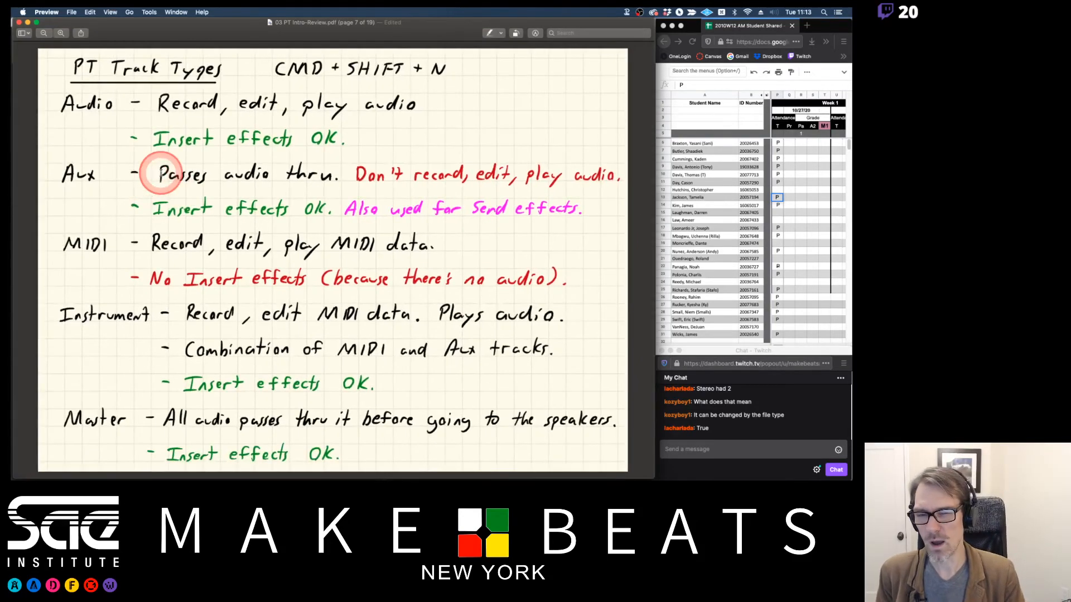
Step: Switch between Pro Tools and the Preview notes to compare Master 1 with the Master description, and show the Mix window
{"action": "key", "text": "super+Tab"}
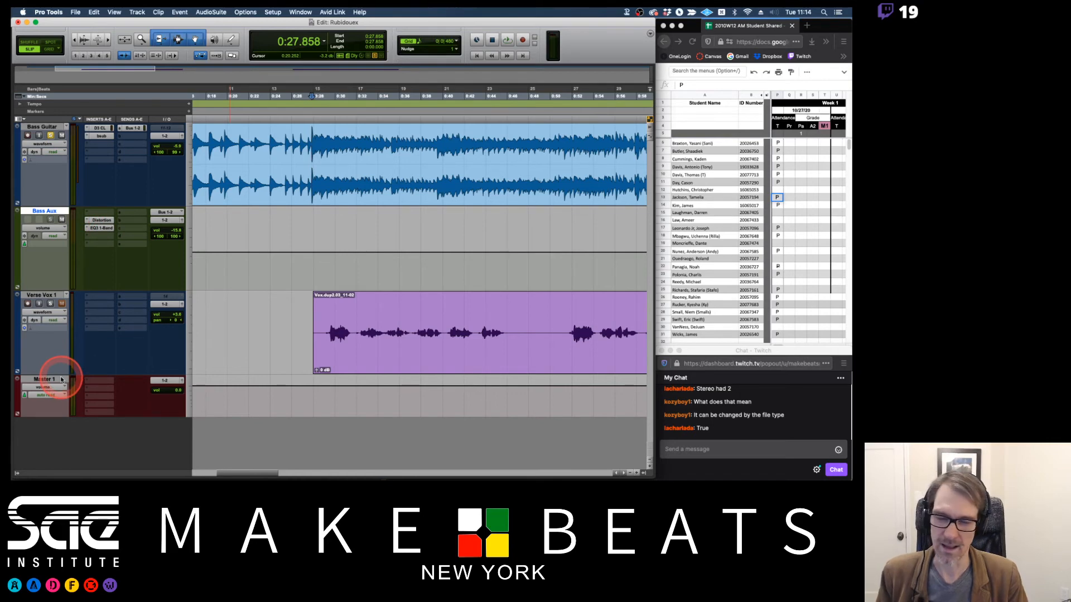
{"action": "key", "text": "super+Tab"}
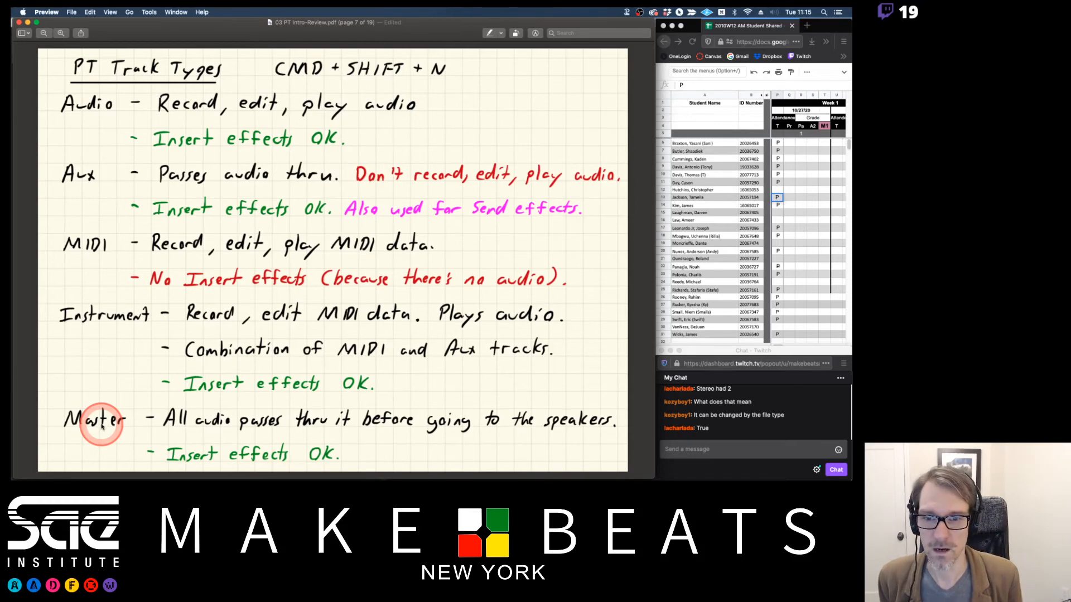
{"action": "key", "text": "super+Tab"}
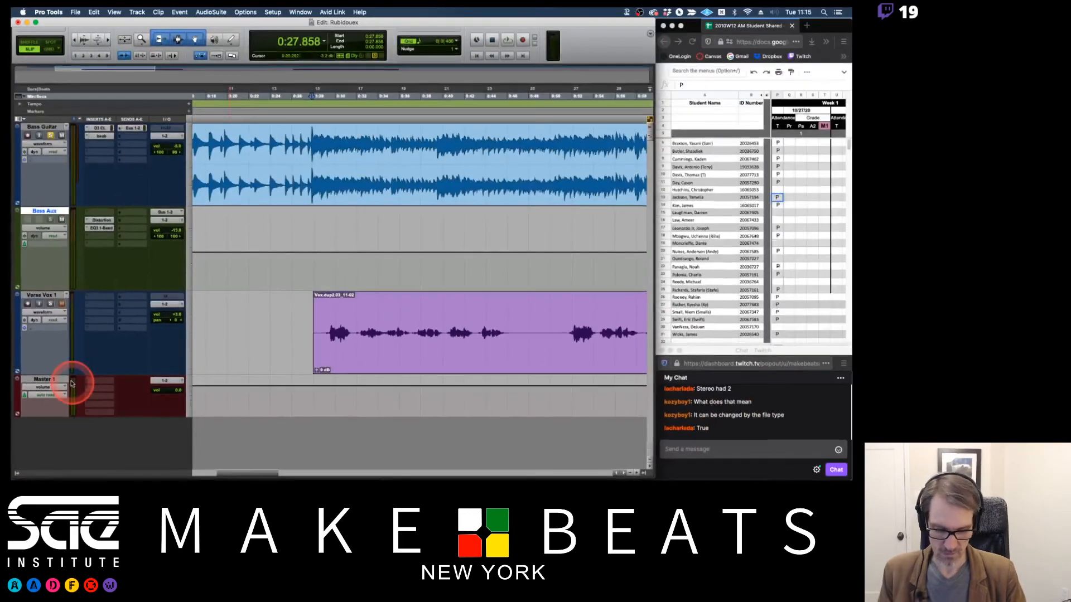
{"action": "key", "text": "super+equal"}
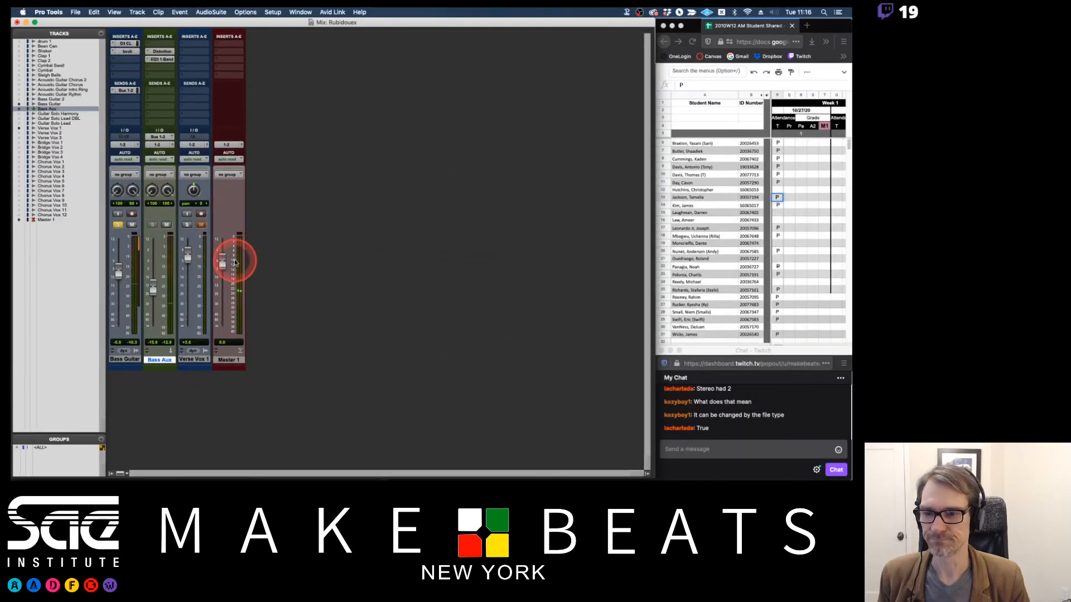
Step: Play the mix, show and solo drum 1, rebalance the Bass Guitar fader against it, and unsolo drum 1
{"action": "key", "text": "space"}
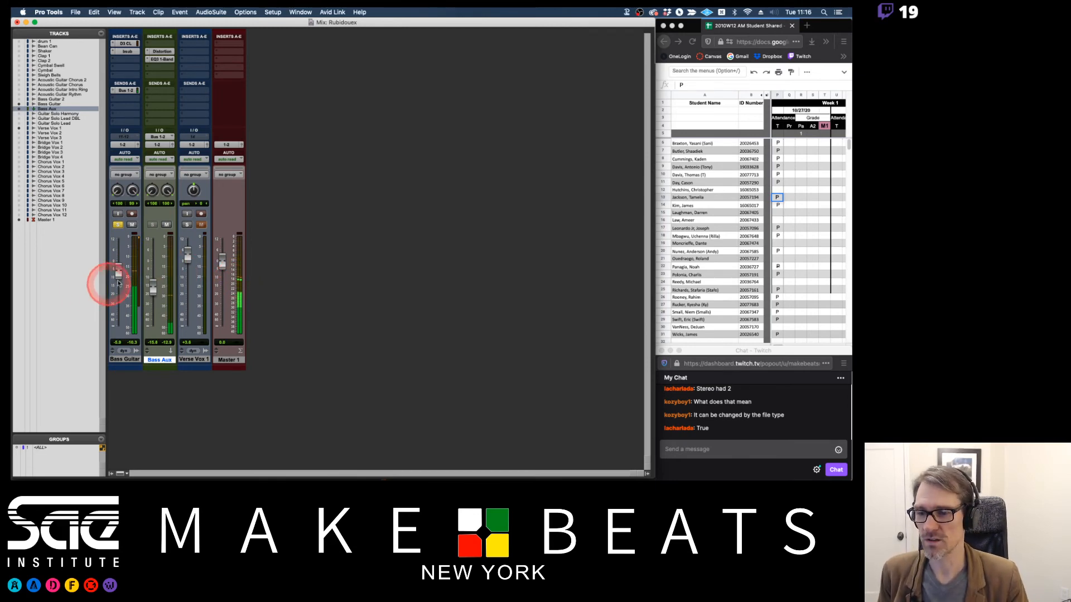
{"action": "mouse_move", "coordinate": [122, 277]}
{"action": "left_mouse_down"}
{"action": "mouse_move", "coordinate": [118, 315]}
{"action": "mouse_move", "coordinate": [121, 255]}
{"action": "mouse_move", "coordinate": [119, 270]}
{"action": "left_mouse_up"}
{"action": "left_click", "coordinate": [19, 41]}
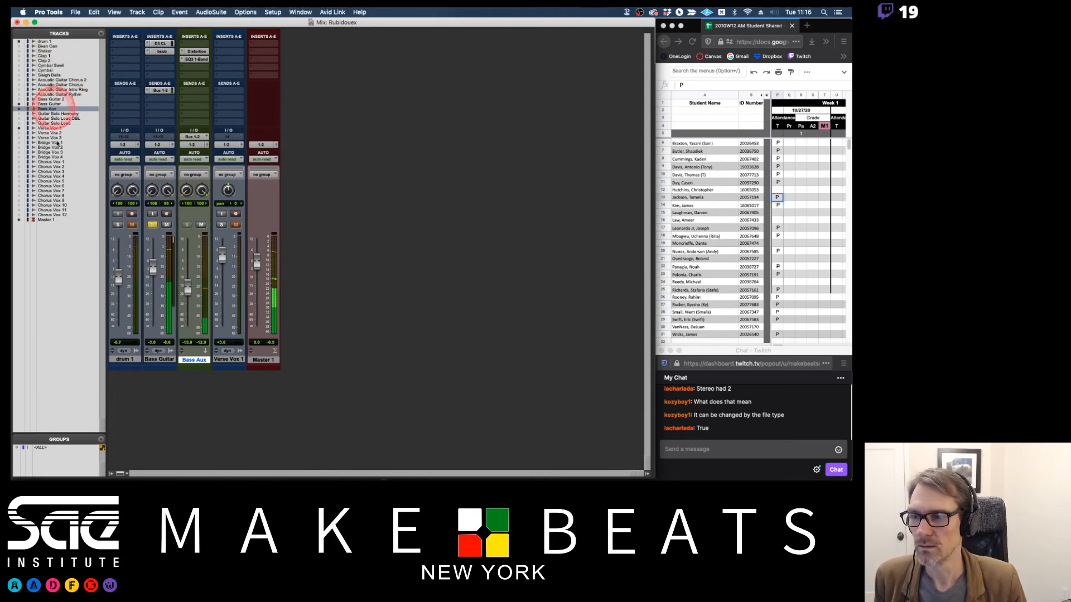
{"action": "left_click", "coordinate": [117, 224]}
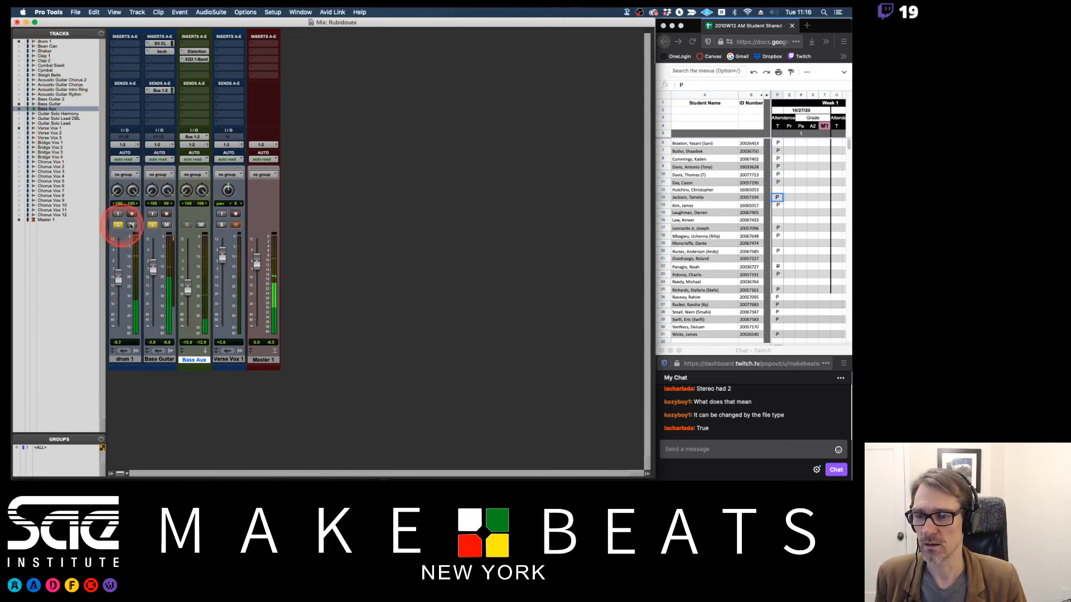
{"action": "mouse_move", "coordinate": [154, 266]}
{"action": "left_mouse_down"}
{"action": "mouse_move", "coordinate": [187, 286]}
{"action": "mouse_move", "coordinate": [153, 272]}
{"action": "left_mouse_up"}
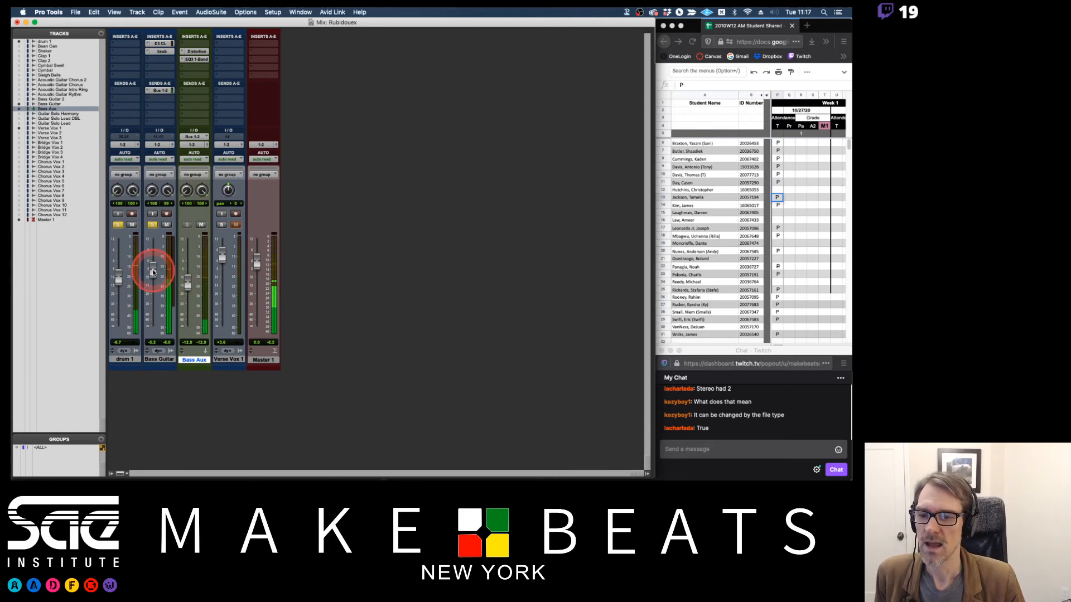
{"action": "left_click", "coordinate": [119, 225]}
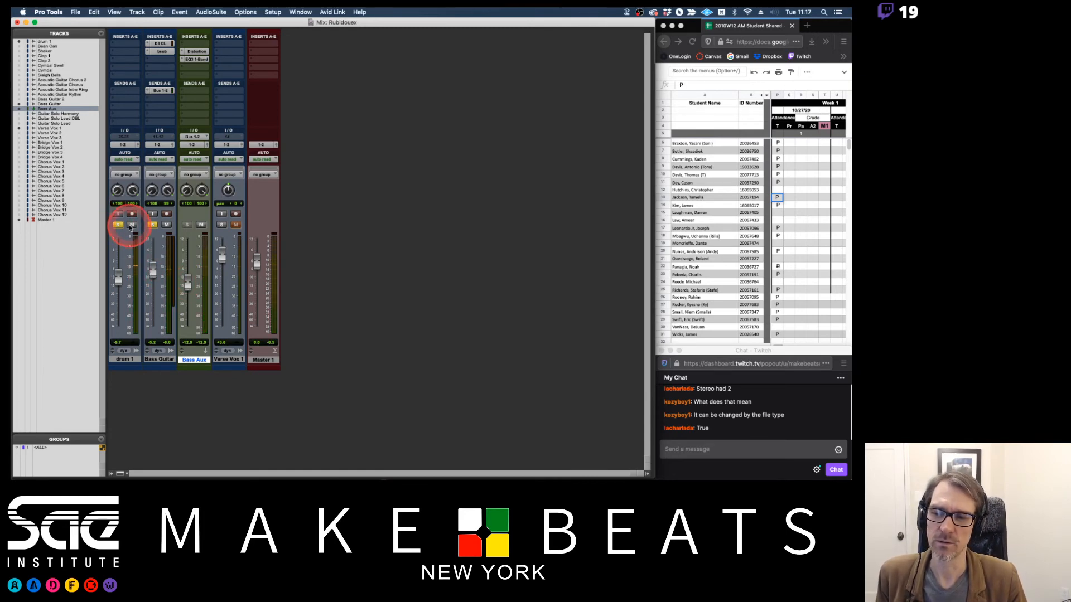
Step: Create one new stereo Aux Input track named BASS GRP directly after Bass Aux
{"action": "left_click", "coordinate": [168, 358]}
{"action": "left_click", "coordinate": [189, 361]}
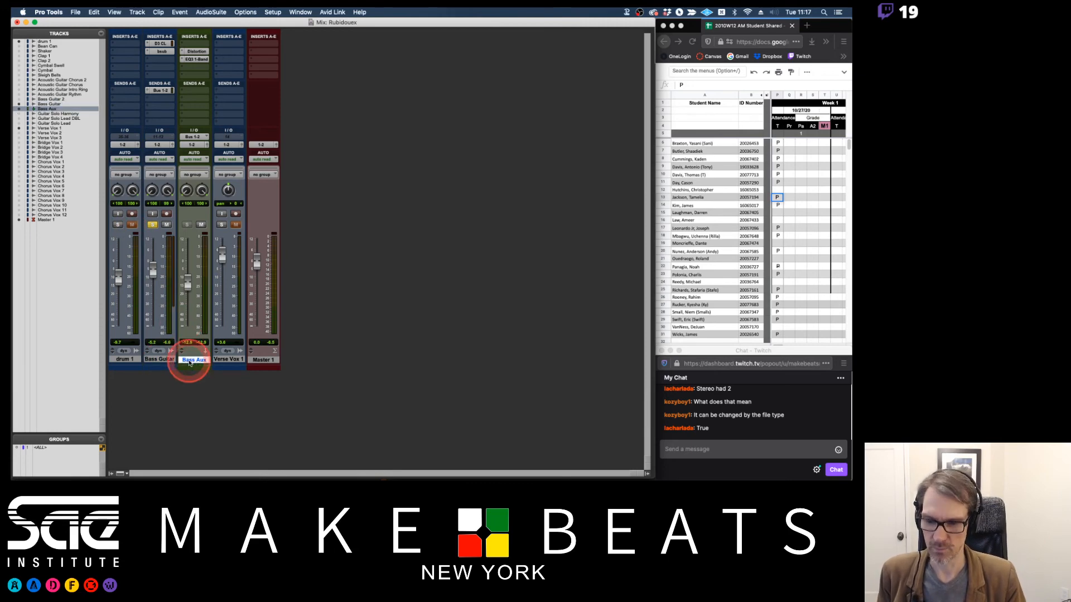
{"action": "key", "text": "super+shift+n"}
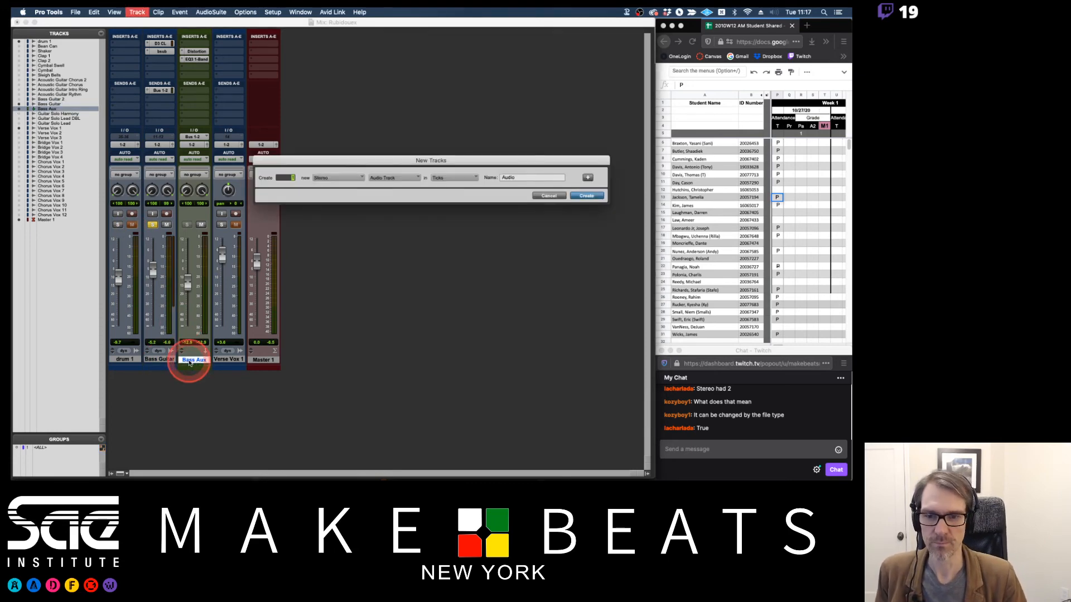
{"action": "key", "text": "super+Down"}
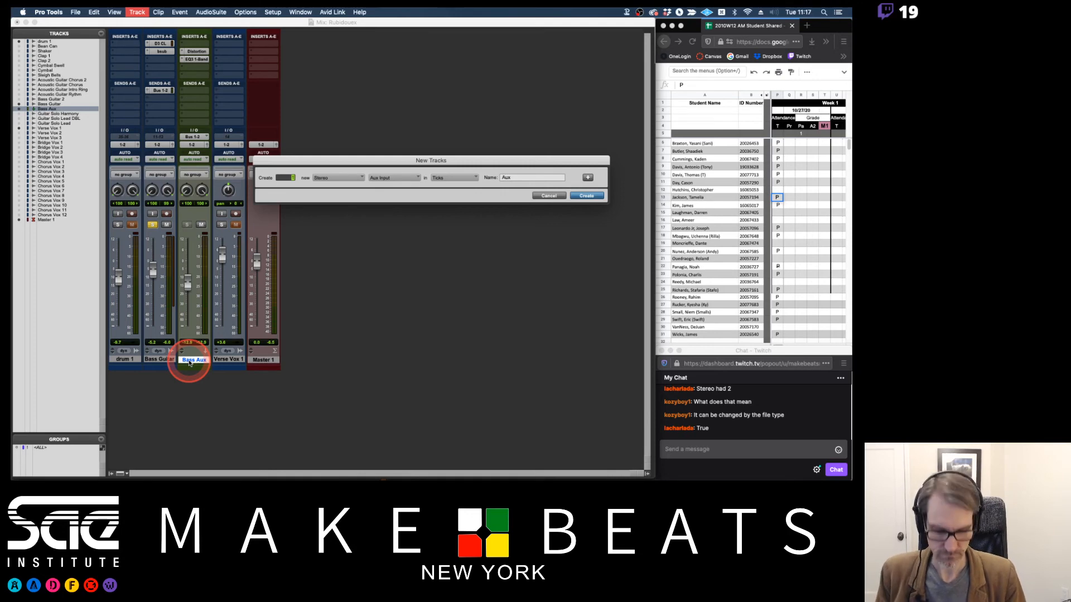
{"action": "key", "text": "Tab"}
{"action": "type", "text": "BASS GRP"}
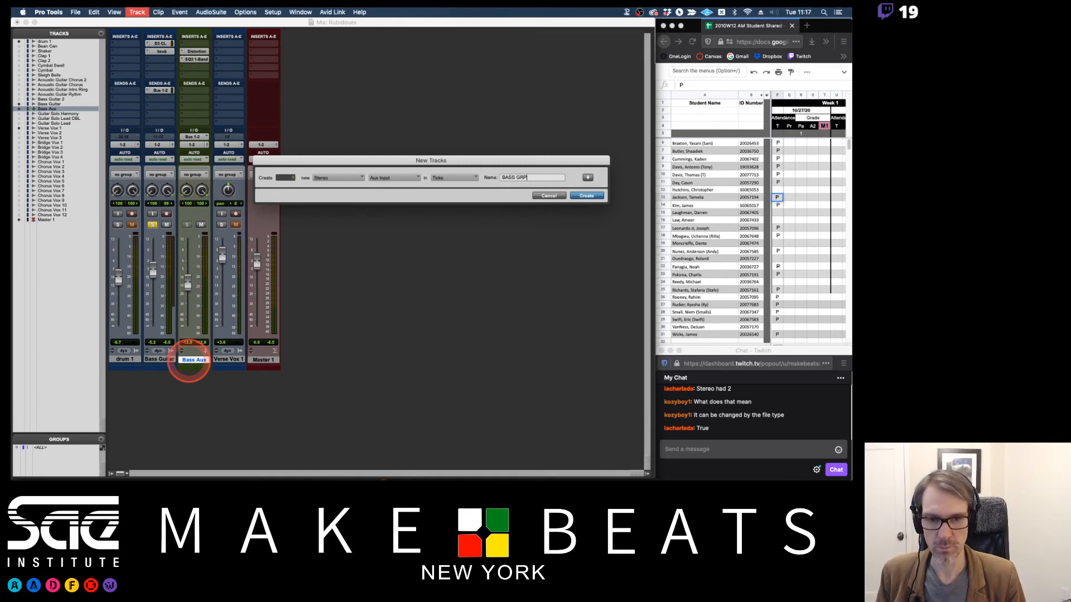
{"action": "key", "text": "Return"}
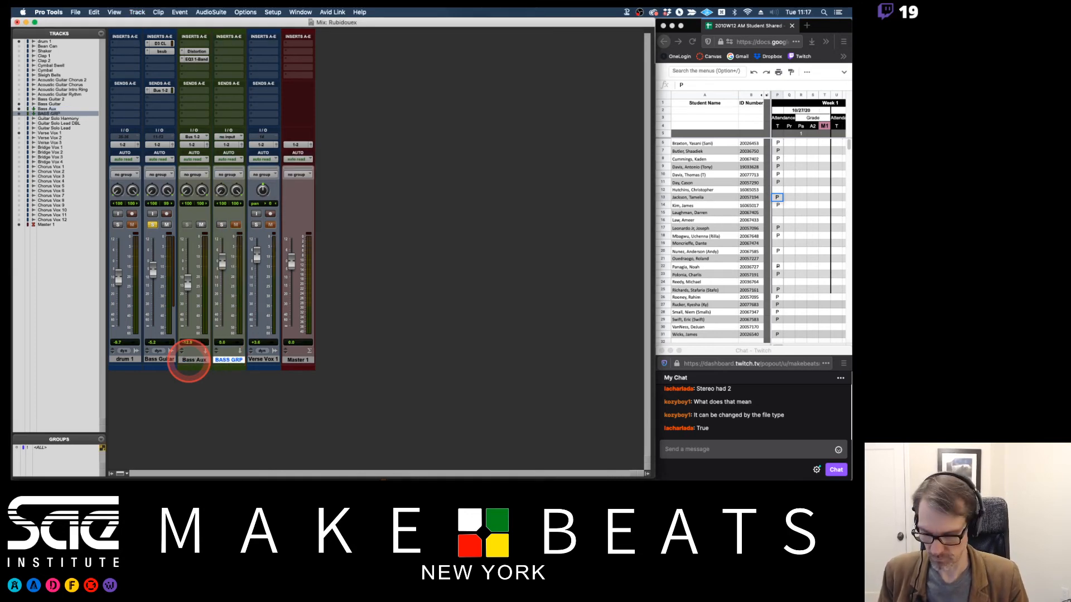
Step: Rename the BASS GRP track to Bass Grp and set its input to Bus 3-4
{"action": "double_click", "coordinate": [222, 361]}
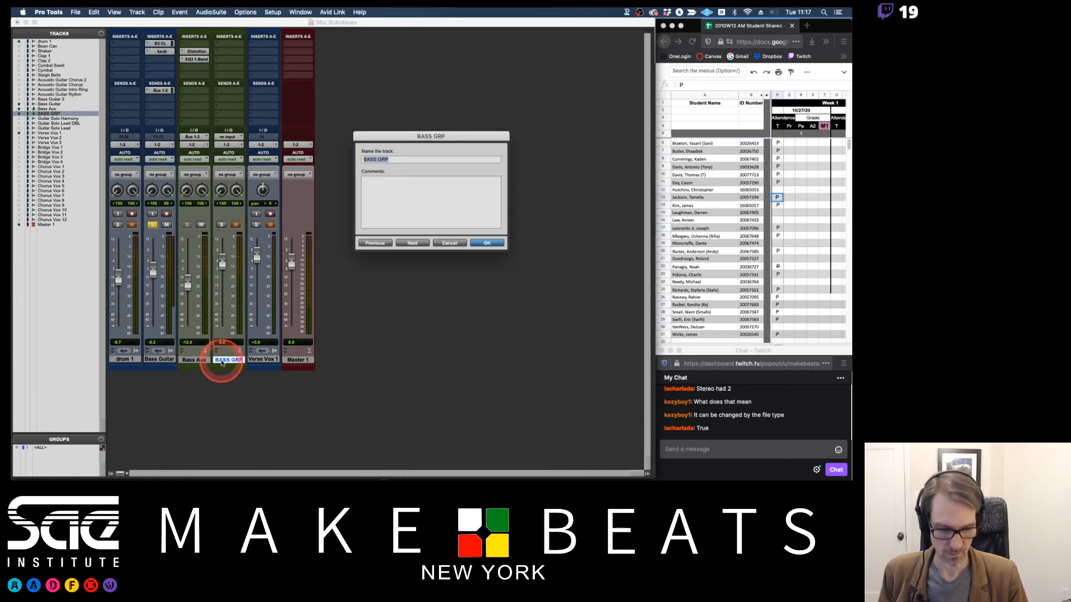
{"action": "type", "text": "Bass Grp"}
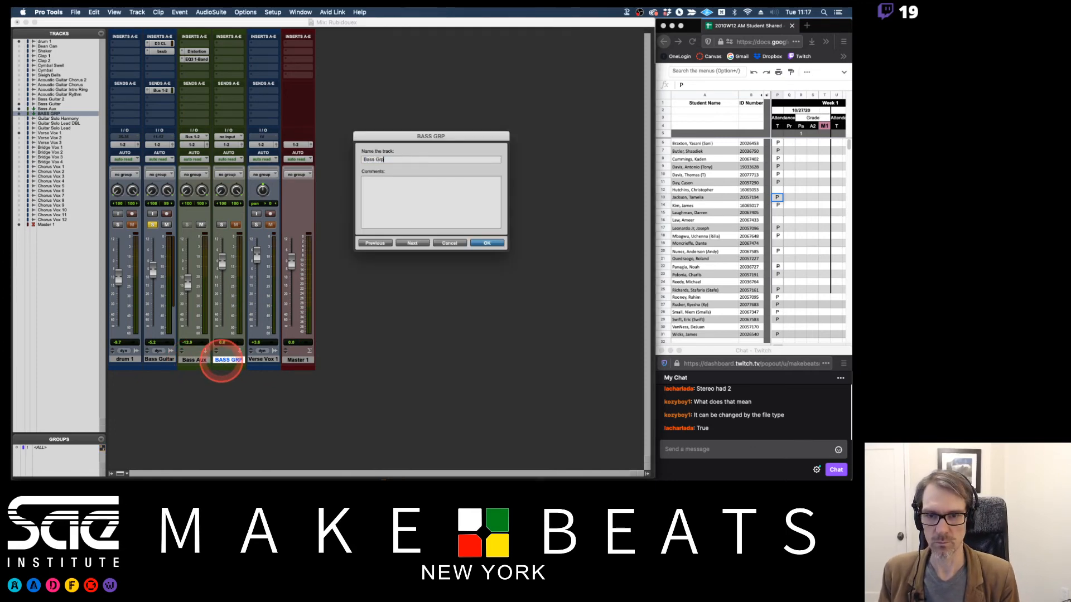
{"action": "key", "text": "Return"}
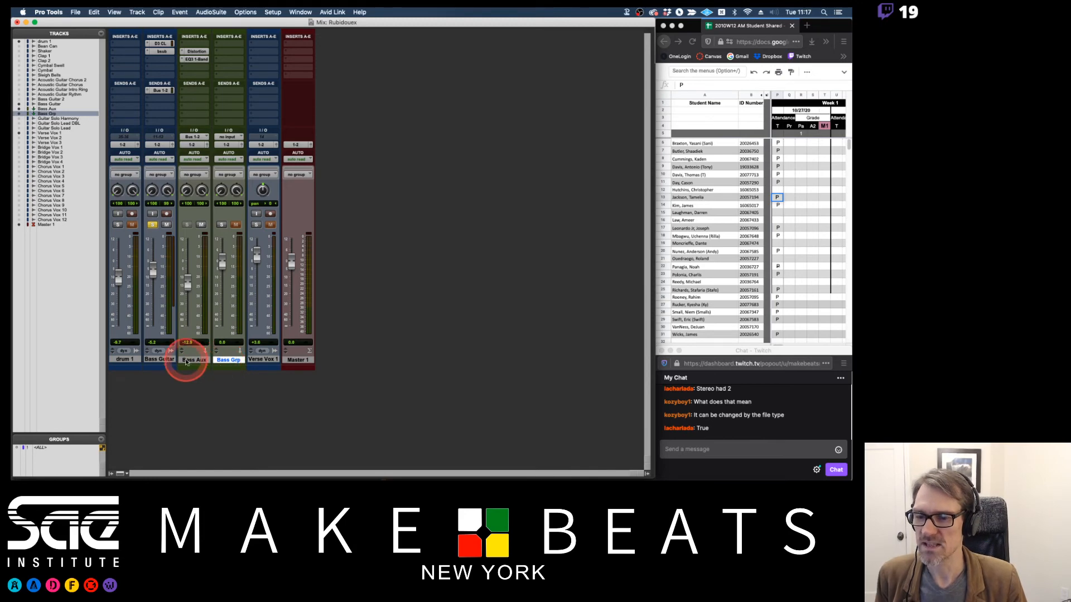
{"action": "left_click", "coordinate": [229, 137]}
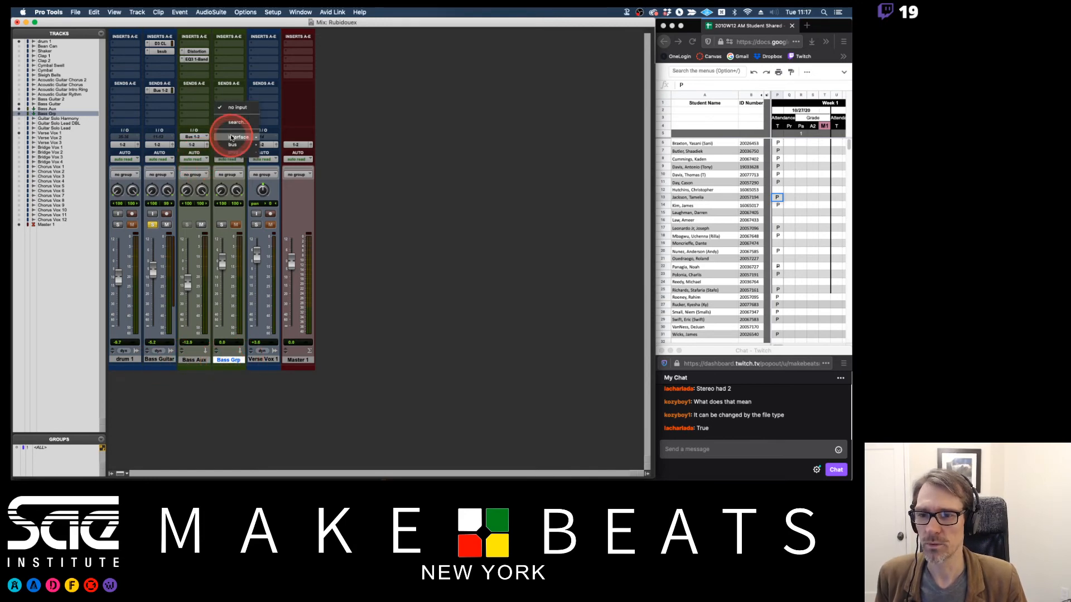
{"action": "mouse_move", "coordinate": [233, 147]}
{"action": "left_click", "coordinate": [289, 154]}
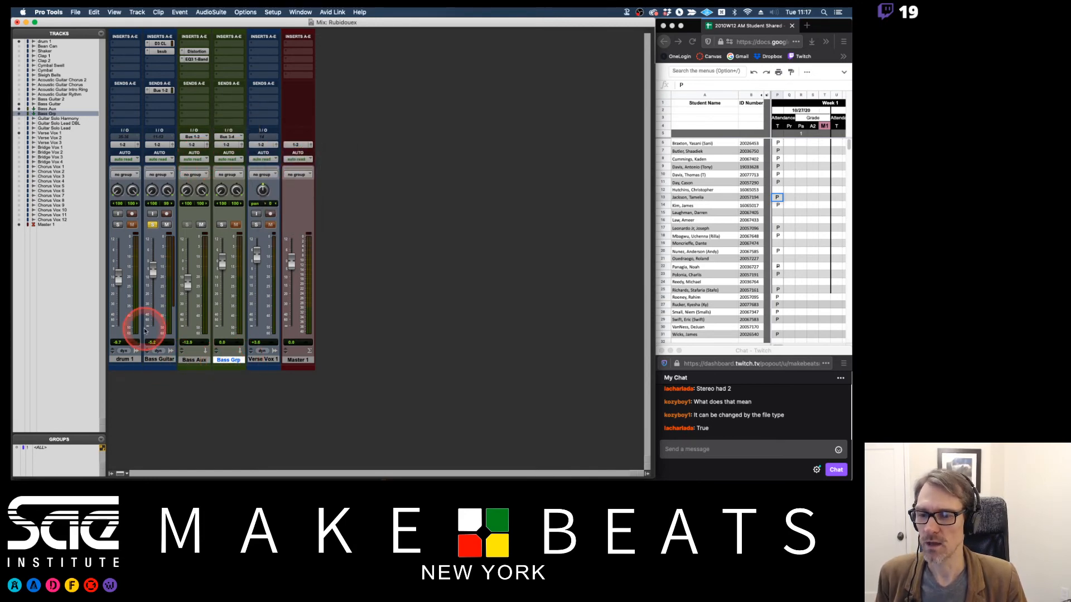
Step: Route the outputs of both Bass Guitar and Bass Aux to Bus 3-4 and solo-safe the Bass Grp track
{"action": "left_click", "coordinate": [167, 360]}
{"action": "left_click", "coordinate": [173, 188]}
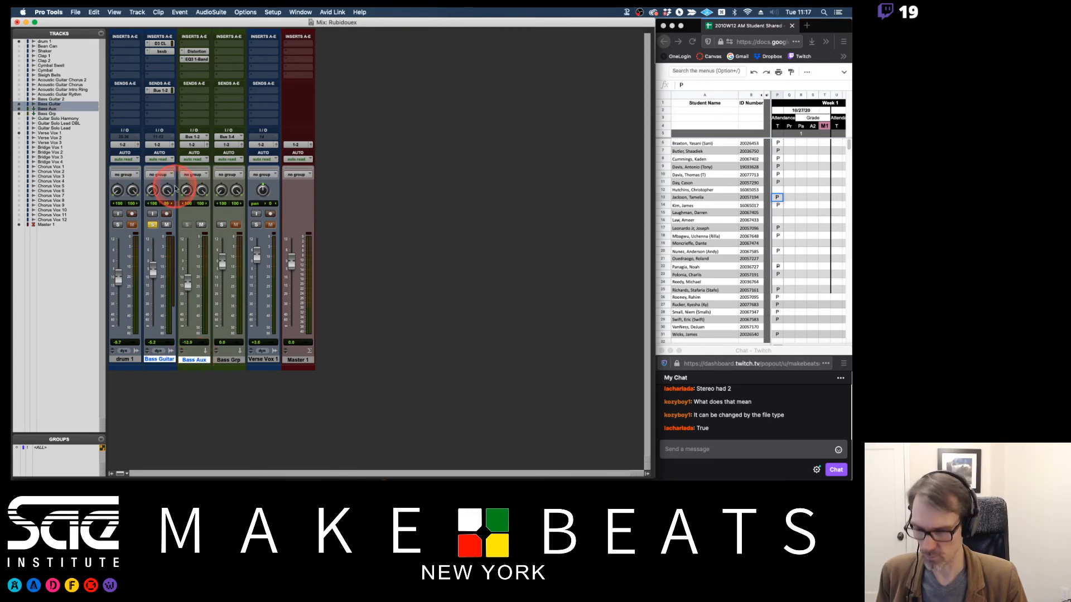
{"action": "left_click", "coordinate": [158, 145]}
{"action": "mouse_move", "coordinate": [161, 153]}
{"action": "left_click", "coordinate": [212, 177]}
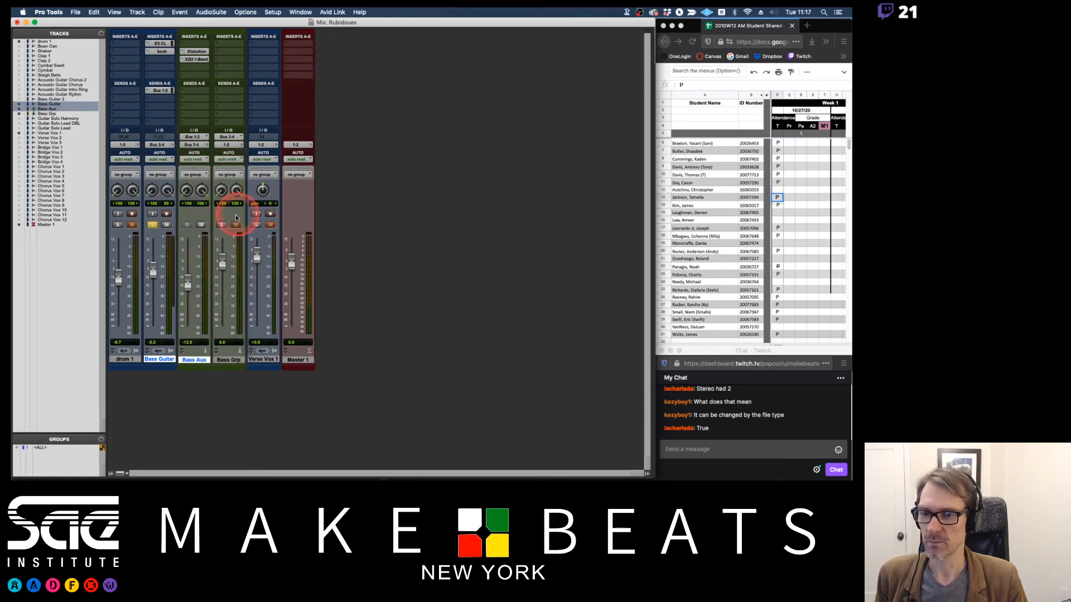
{"action": "left_click_drag", "start_coordinate": [220, 225], "coordinate": [219, 271]}
Step: Raise the Bass Guitar fader to about -1.4 dB and lower Bass Aux to about -10.3 dB during playback
{"action": "left_click_drag", "start_coordinate": [153, 275], "coordinate": [152, 272]}
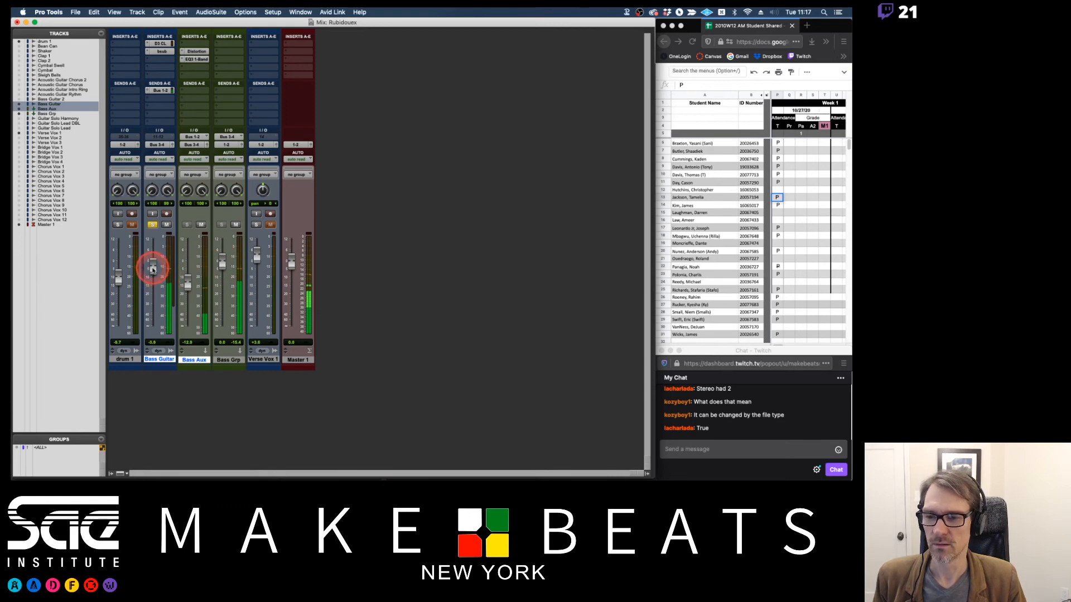
{"action": "left_click_drag", "start_coordinate": [185, 278], "coordinate": [188, 287]}
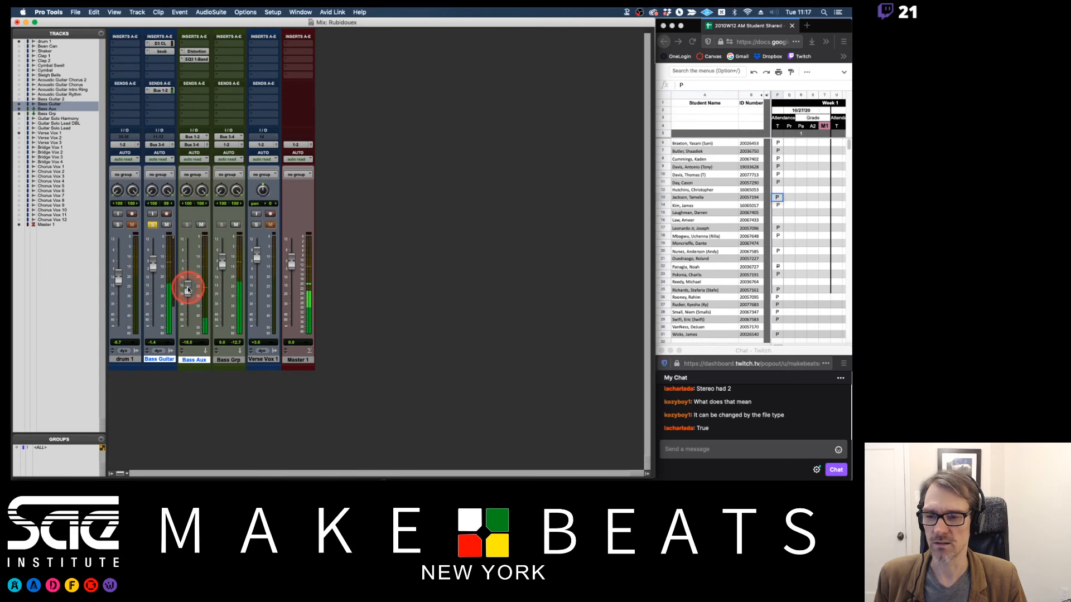
{"action": "mouse_move", "coordinate": [222, 261]}
{"action": "left_mouse_down"}
{"action": "mouse_move", "coordinate": [220, 301]}
{"action": "mouse_move", "coordinate": [223, 262]}
{"action": "left_mouse_up"}
Step: Try pulling Bass Guitar down to about -20 dB and raising Bass Grp to +12 dB, and reset Bass Grp to 0 dB
{"action": "left_click", "coordinate": [152, 266]}
{"action": "left_click_drag", "start_coordinate": [153, 265], "coordinate": [149, 300]}
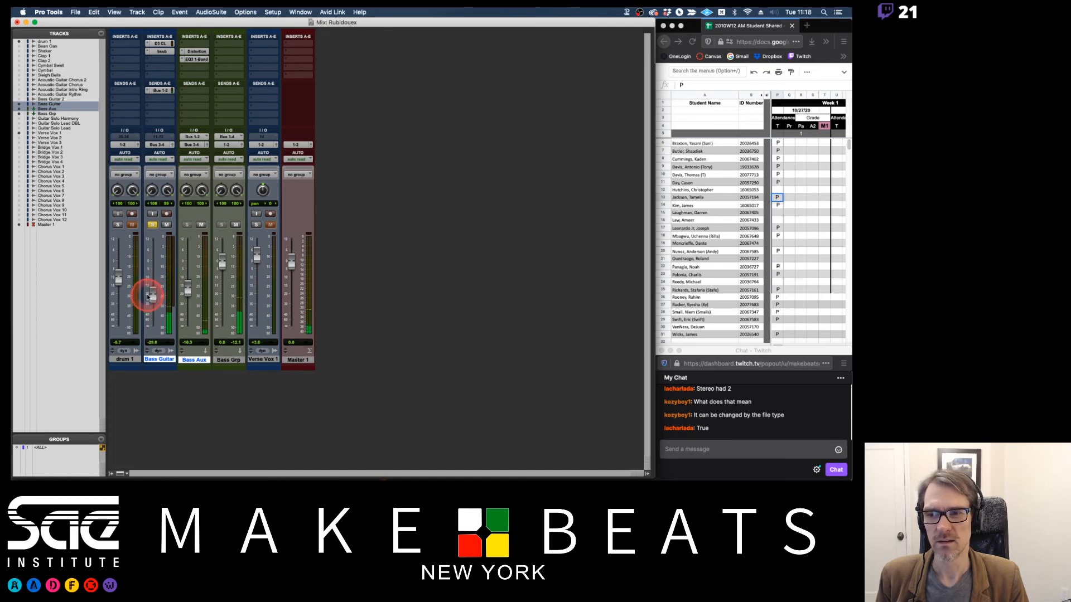
{"action": "left_click_drag", "start_coordinate": [221, 269], "coordinate": [222, 242]}
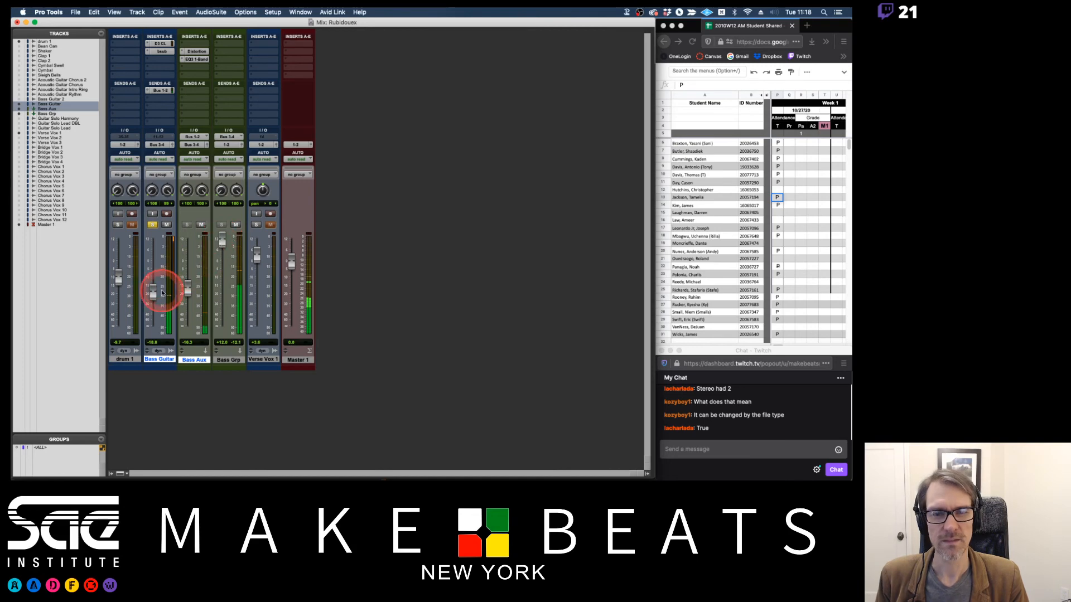
{"action": "left_click", "coordinate": [223, 244]}
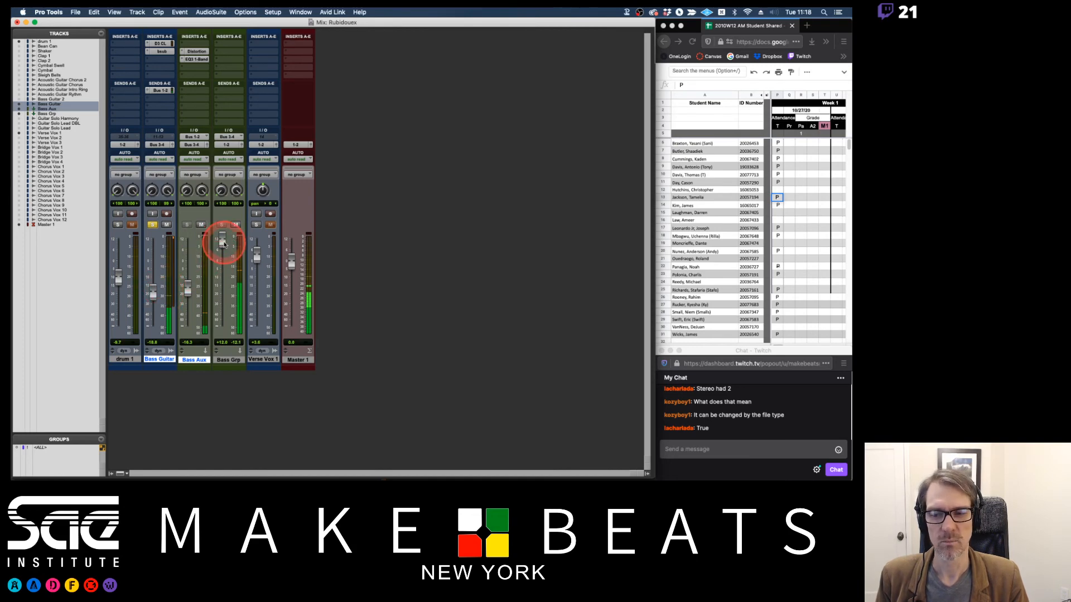
{"action": "left_click", "coordinate": [223, 245], "text": "alt"}
Step: Rebalance the bass during playback, with Bass Guitar at about -8.1 dB and Bass Grp at about +0.2 dB
{"action": "left_click_drag", "start_coordinate": [154, 291], "coordinate": [154, 271]}
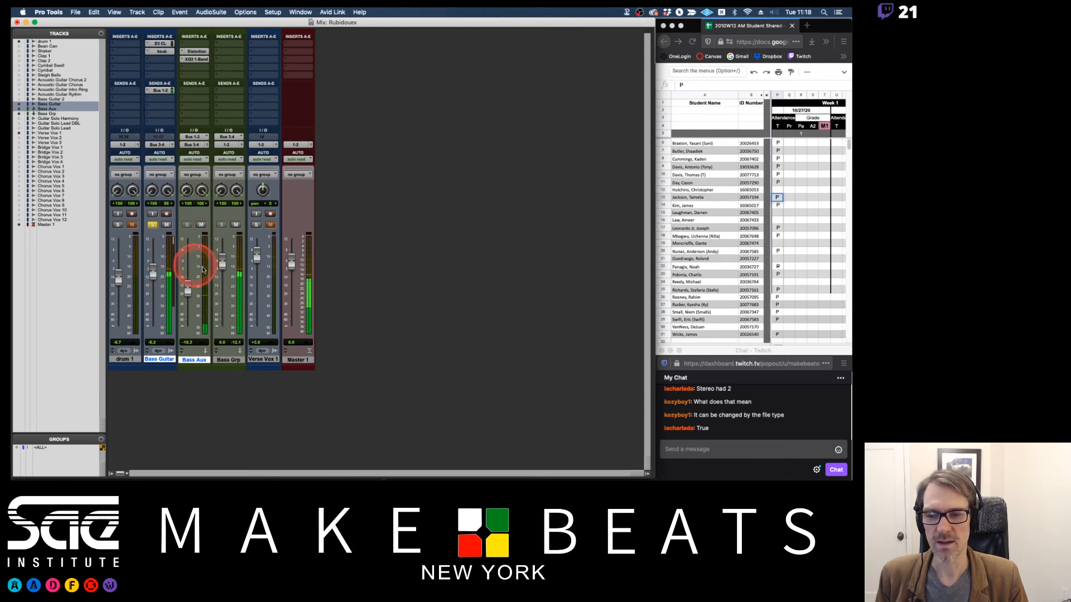
{"action": "mouse_move", "coordinate": [222, 262]}
{"action": "left_mouse_down"}
{"action": "mouse_move", "coordinate": [223, 253]}
{"action": "mouse_move", "coordinate": [222, 263]}
{"action": "left_mouse_up"}
{"action": "left_click_drag", "start_coordinate": [152, 278], "coordinate": [157, 265]}
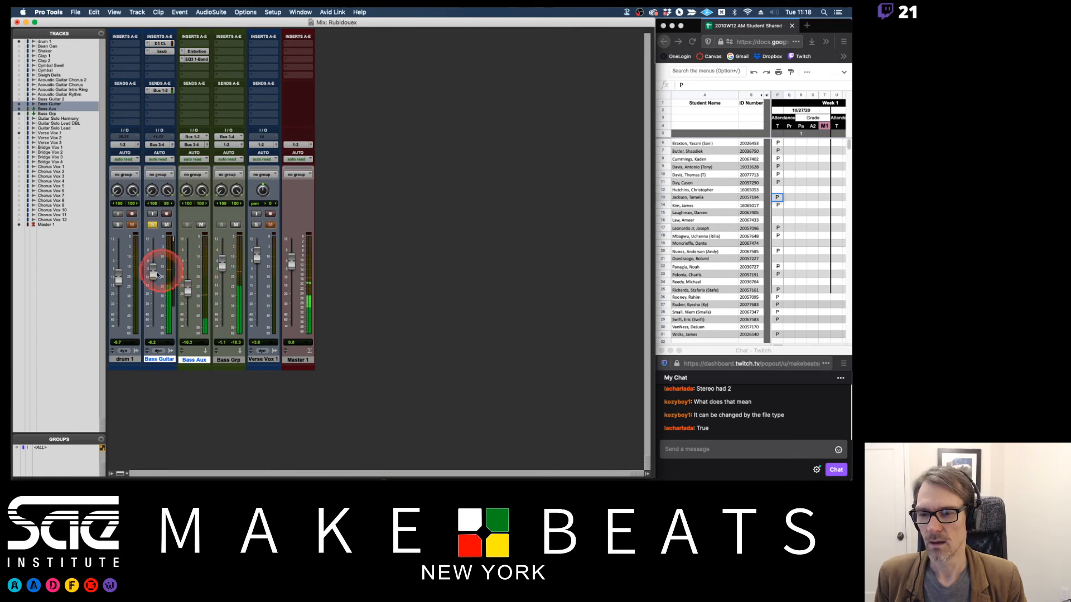
{"action": "left_click_drag", "start_coordinate": [156, 276], "coordinate": [155, 282]}
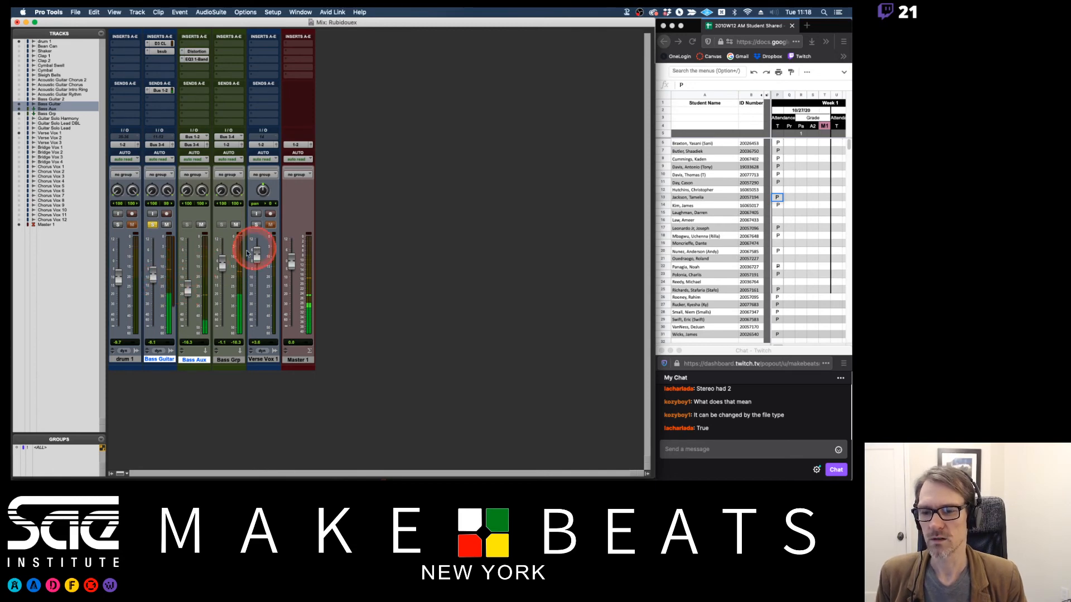
{"action": "mouse_move", "coordinate": [221, 267]}
{"action": "left_mouse_down"}
{"action": "mouse_move", "coordinate": [222, 246]}
{"action": "mouse_move", "coordinate": [222, 307]}
{"action": "mouse_move", "coordinate": [219, 251]}
{"action": "mouse_move", "coordinate": [222, 262]}
{"action": "left_mouse_up"}
Step: Solo drum 1, push its fader up to about +4.3 dB during playback, and bring it down to about -5.7 dB
{"action": "left_click", "coordinate": [117, 225]}
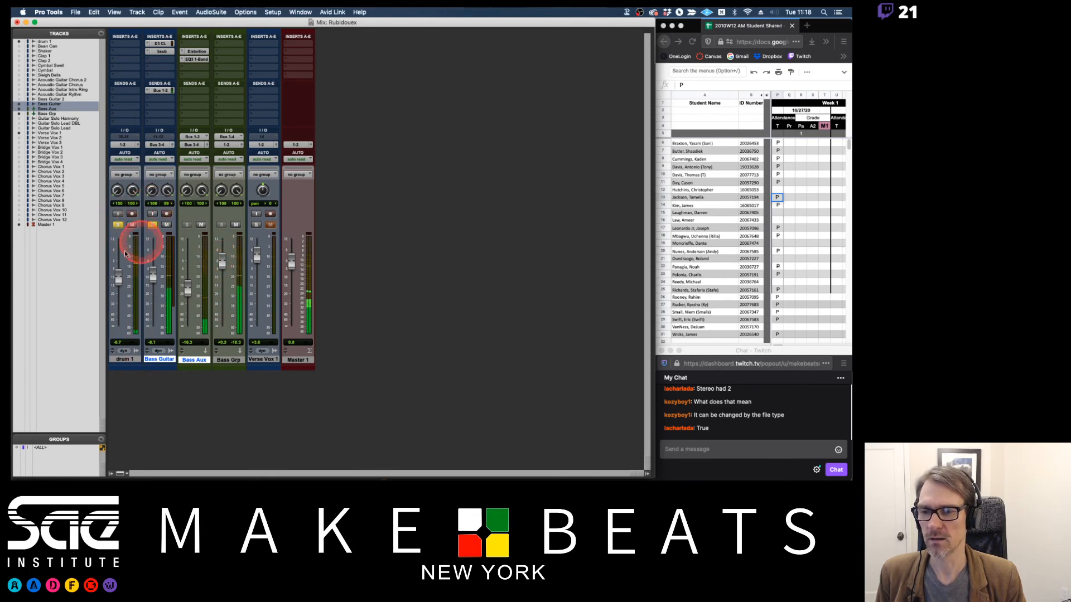
{"action": "left_click_drag", "start_coordinate": [117, 278], "coordinate": [191, 267]}
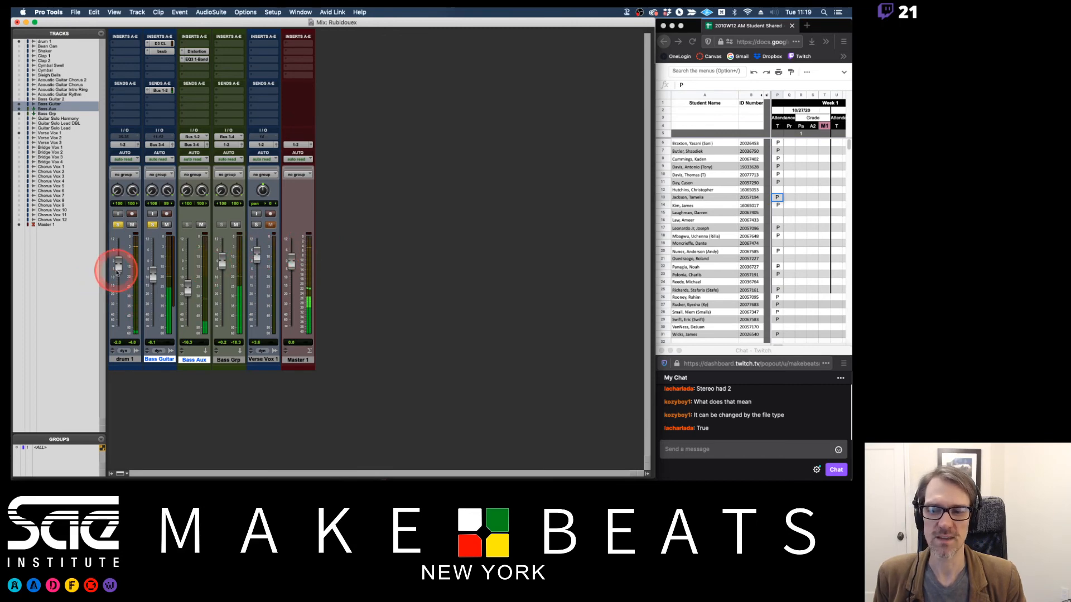
{"action": "left_click_drag", "start_coordinate": [115, 266], "coordinate": [115, 258]}
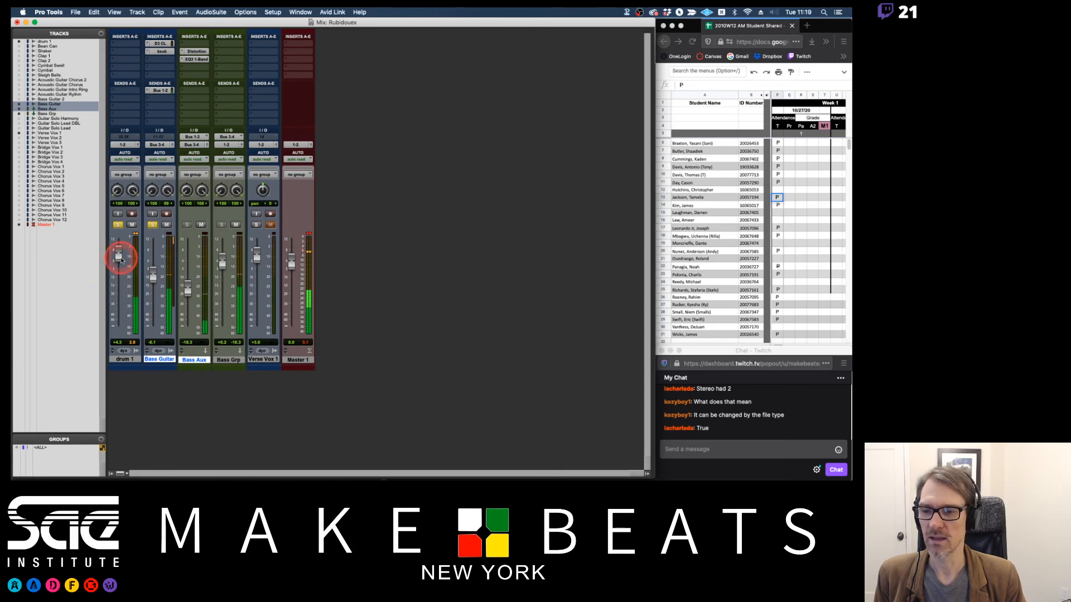
{"action": "left_click_drag", "start_coordinate": [115, 254], "coordinate": [115, 270]}
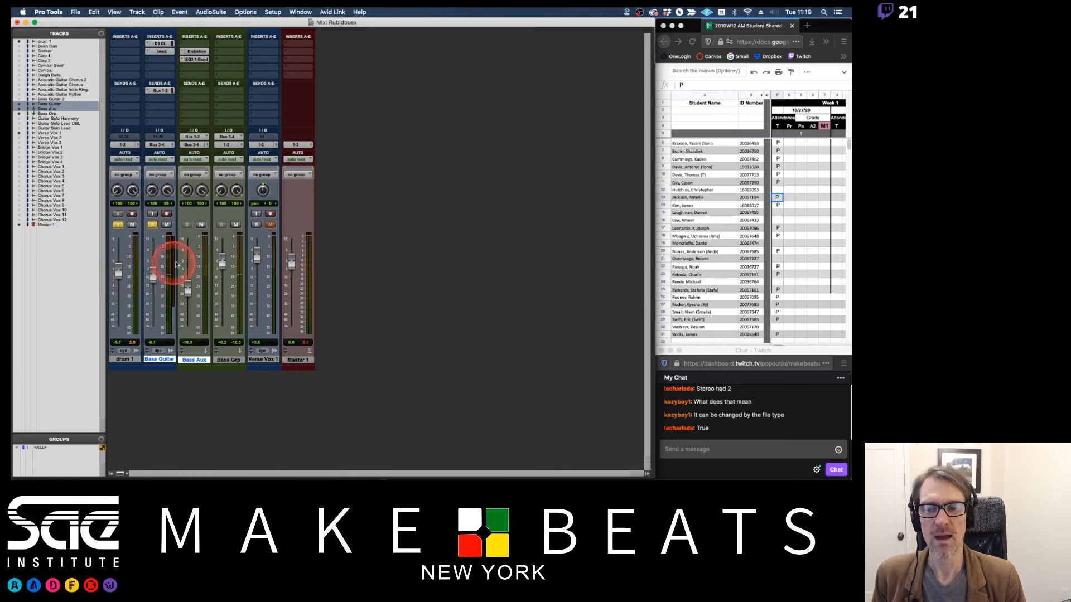
Step: Clear the clip indicators on Master 1 and set the drum 1 fader to about -4.1 dB
{"action": "left_click", "coordinate": [304, 340]}
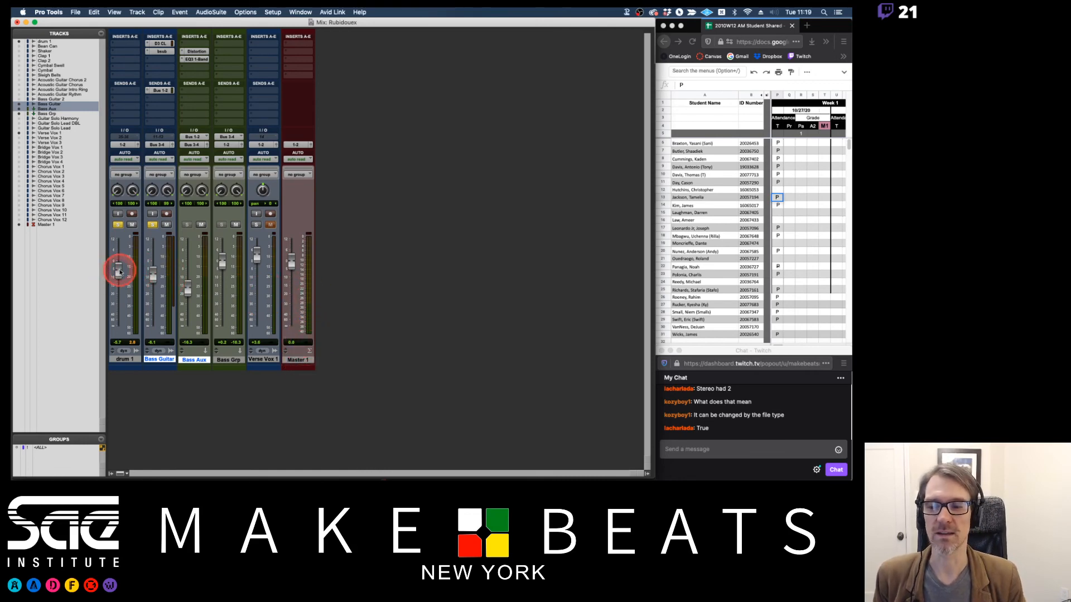
{"action": "mouse_move", "coordinate": [115, 268]}
{"action": "left_mouse_down"}
{"action": "mouse_move", "coordinate": [119, 246]}
{"action": "mouse_move", "coordinate": [120, 270]}
{"action": "left_mouse_up"}
{"action": "left_click", "coordinate": [307, 233]}
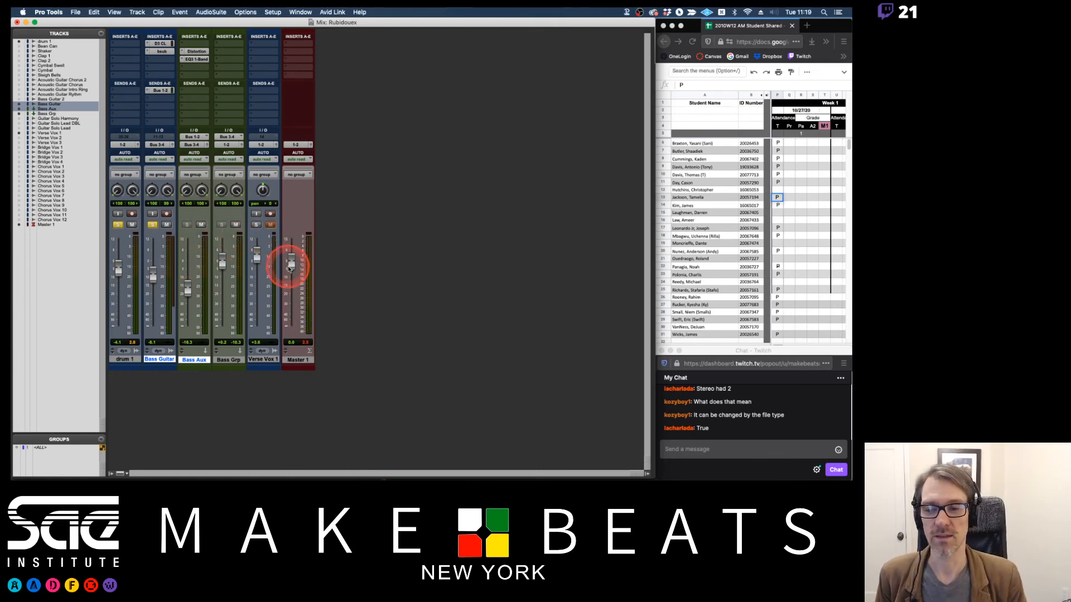
Step: Pull the Master 1 fader almost fully down, reset it to 0 dB and clear its peak indicator
{"action": "left_click_drag", "start_coordinate": [290, 269], "coordinate": [292, 323]}
{"action": "left_click", "coordinate": [292, 319], "text": "alt"}
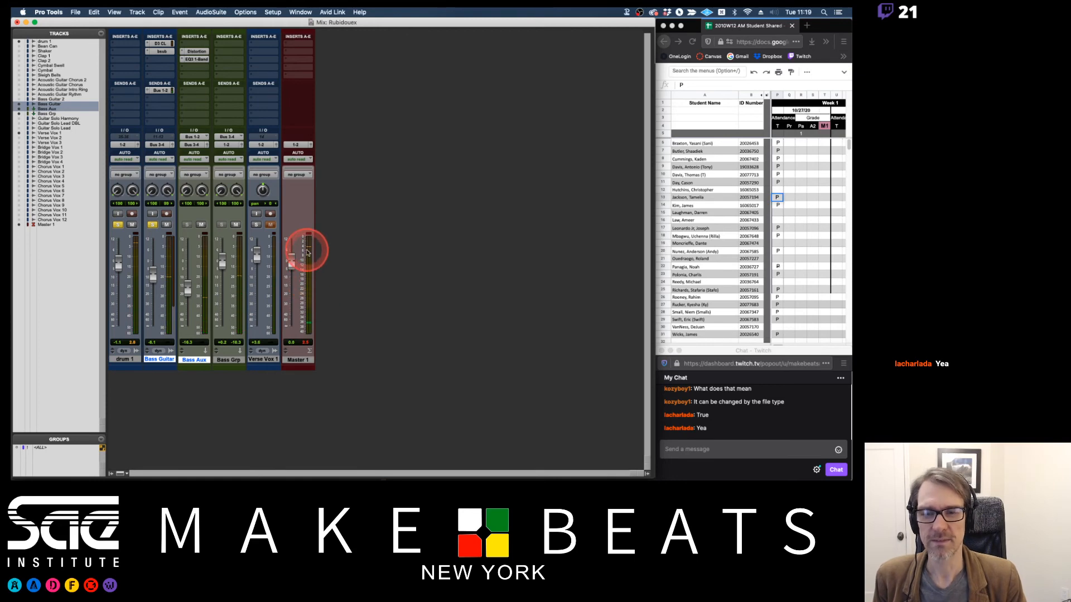
{"action": "left_click", "coordinate": [292, 255]}
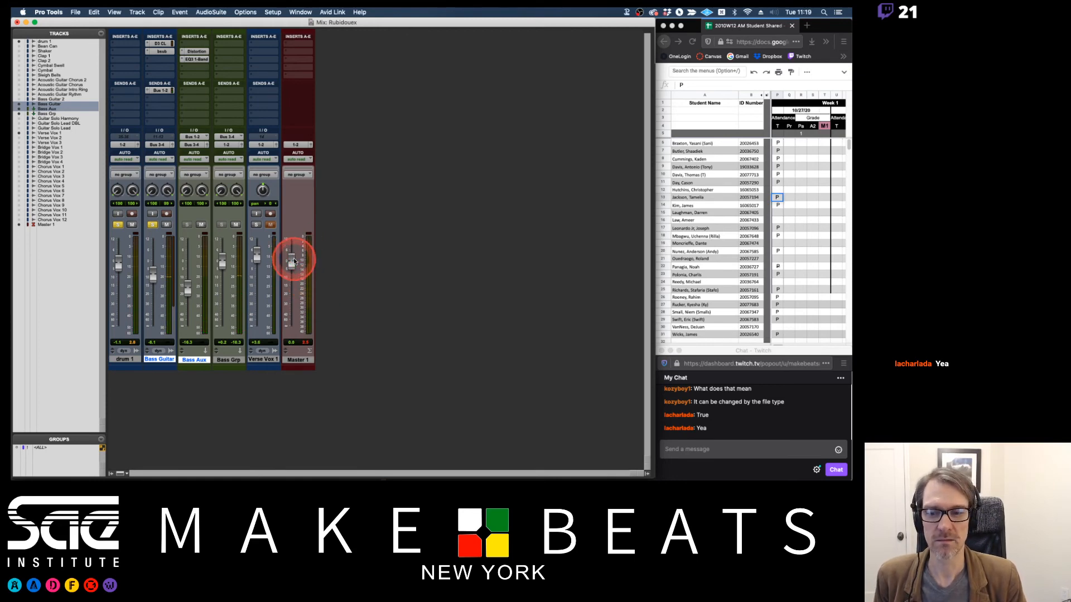
{"action": "mouse_move", "coordinate": [294, 258]}
{"action": "left_mouse_down"}
{"action": "mouse_move", "coordinate": [292, 277]}
{"action": "mouse_move", "coordinate": [292, 262]}
{"action": "left_mouse_up"}
{"action": "left_click_drag", "start_coordinate": [296, 363], "coordinate": [306, 345]}
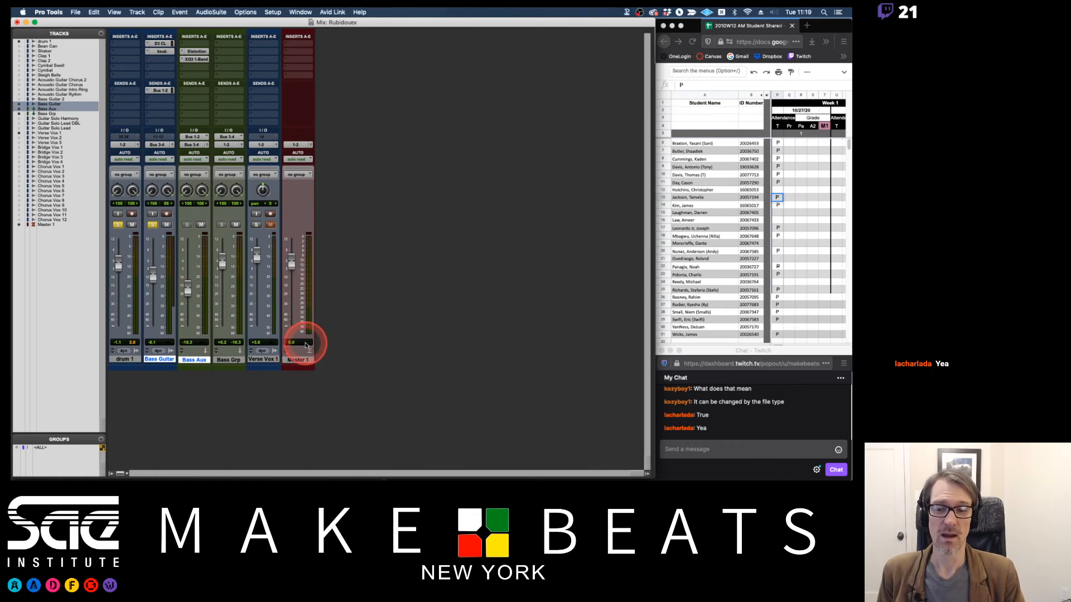
{"action": "left_click", "coordinate": [291, 263]}
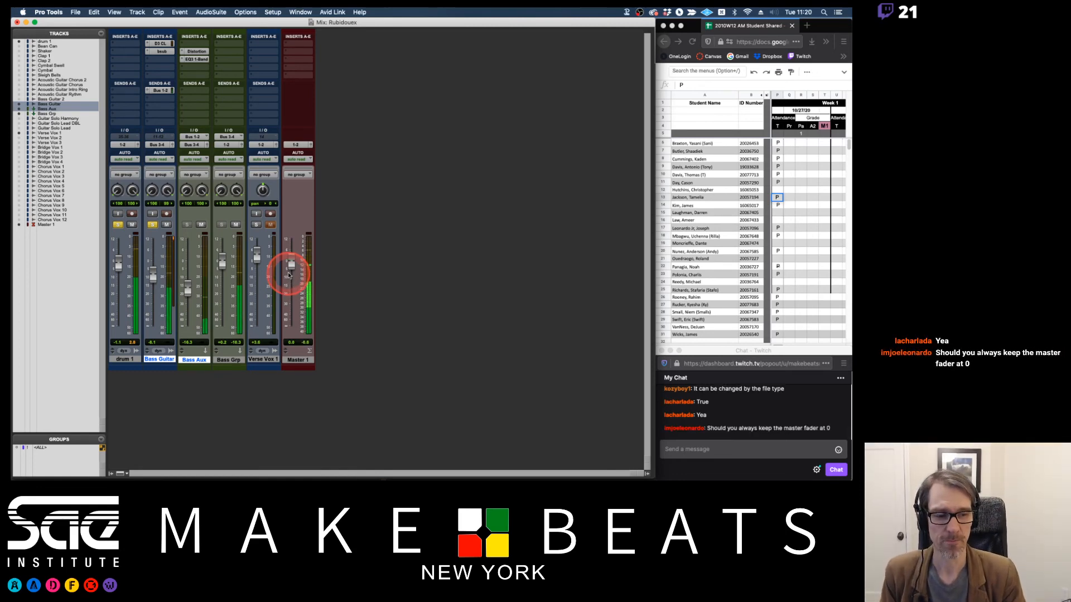
Step: Try small Master 1 fader moves, and lower drum 1 to about -5.2 dB and Bass Grp to about -2.5 dB
{"action": "mouse_move", "coordinate": [289, 275]}
{"action": "left_mouse_down"}
{"action": "mouse_move", "coordinate": [294, 330]}
{"action": "mouse_move", "coordinate": [291, 271]}
{"action": "left_mouse_up"}
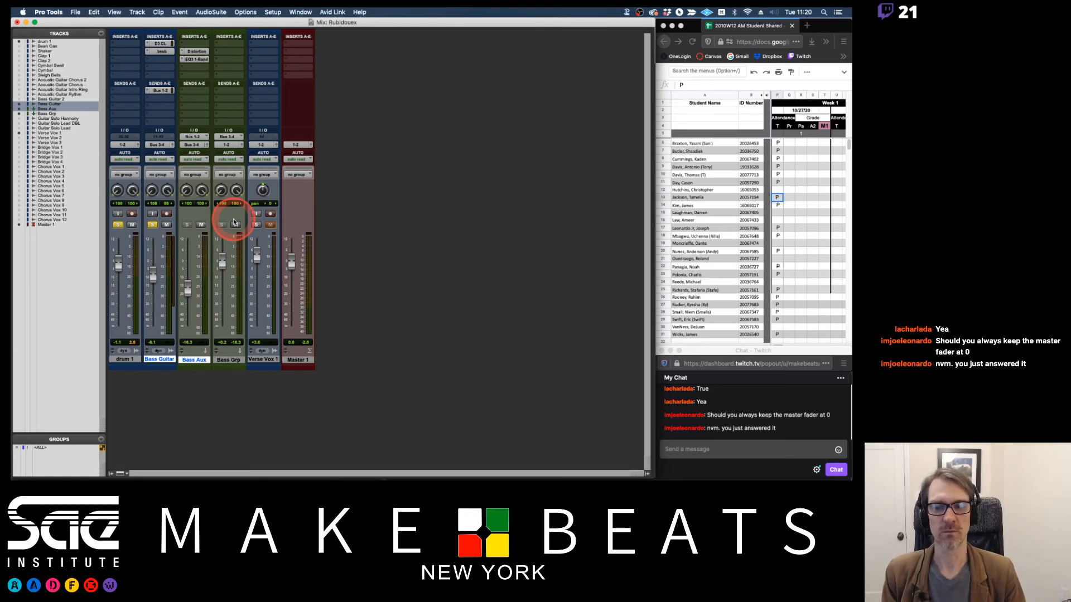
{"action": "mouse_move", "coordinate": [291, 263]}
{"action": "left_mouse_down"}
{"action": "mouse_move", "coordinate": [288, 296]}
{"action": "mouse_move", "coordinate": [291, 274]}
{"action": "left_mouse_up"}
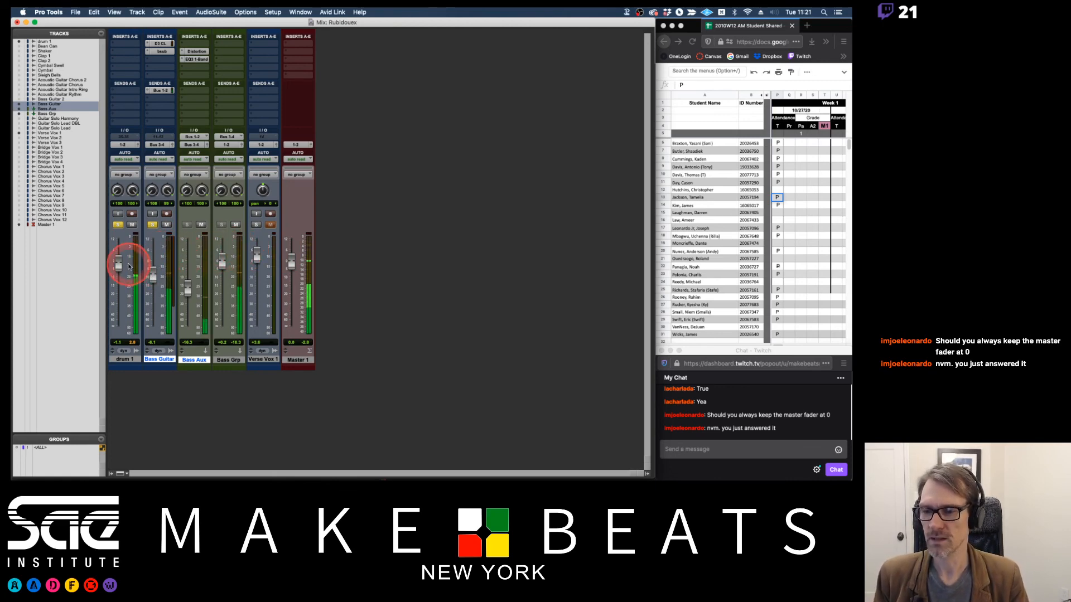
{"action": "left_click_drag", "start_coordinate": [118, 267], "coordinate": [118, 271]}
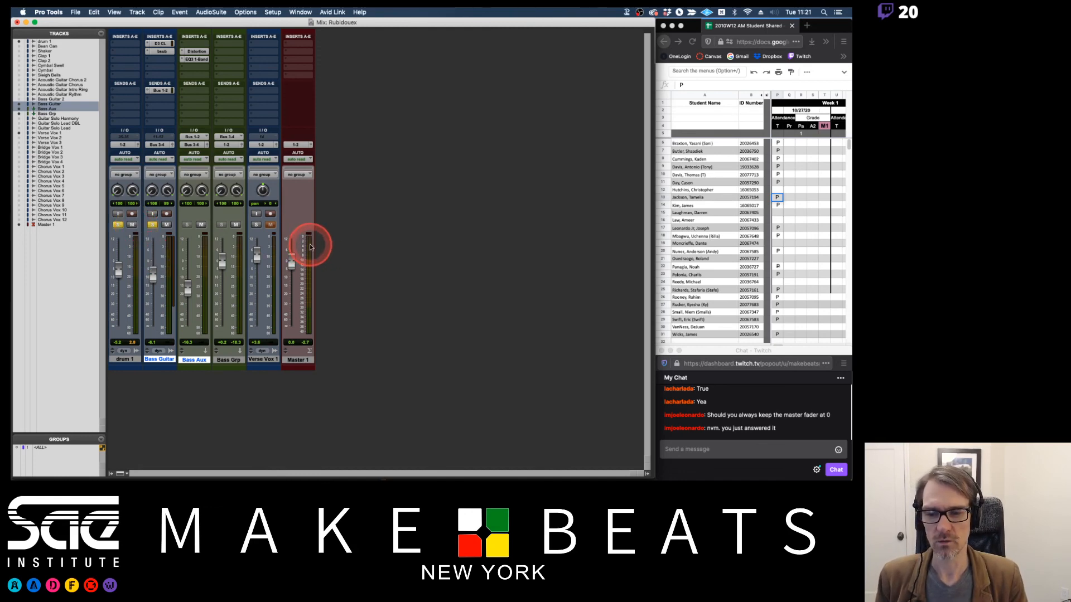
{"action": "key", "text": "space"}
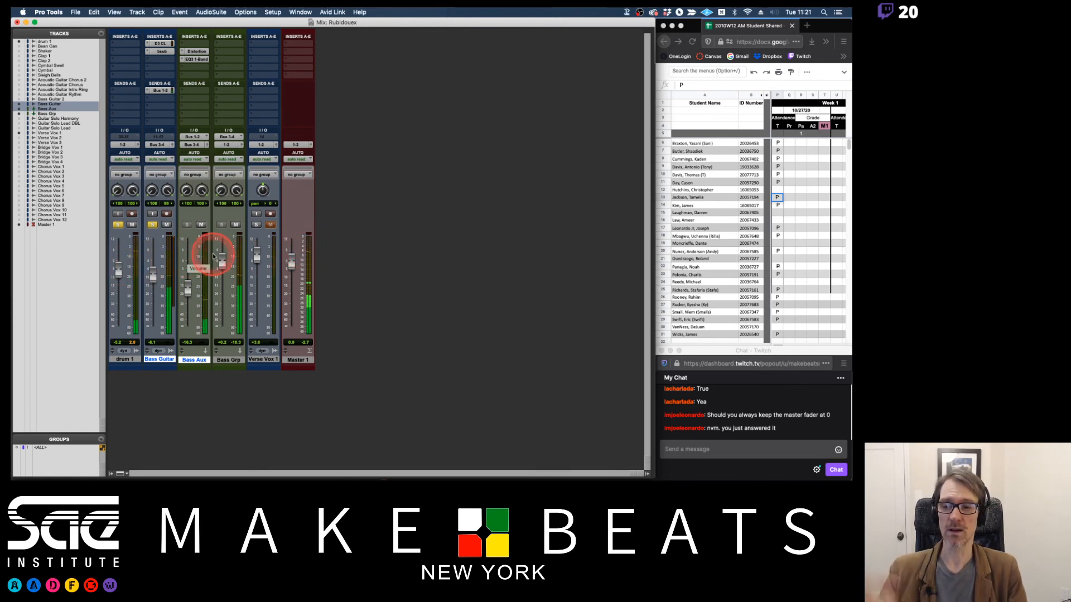
{"action": "left_click_drag", "start_coordinate": [222, 266], "coordinate": [225, 272]}
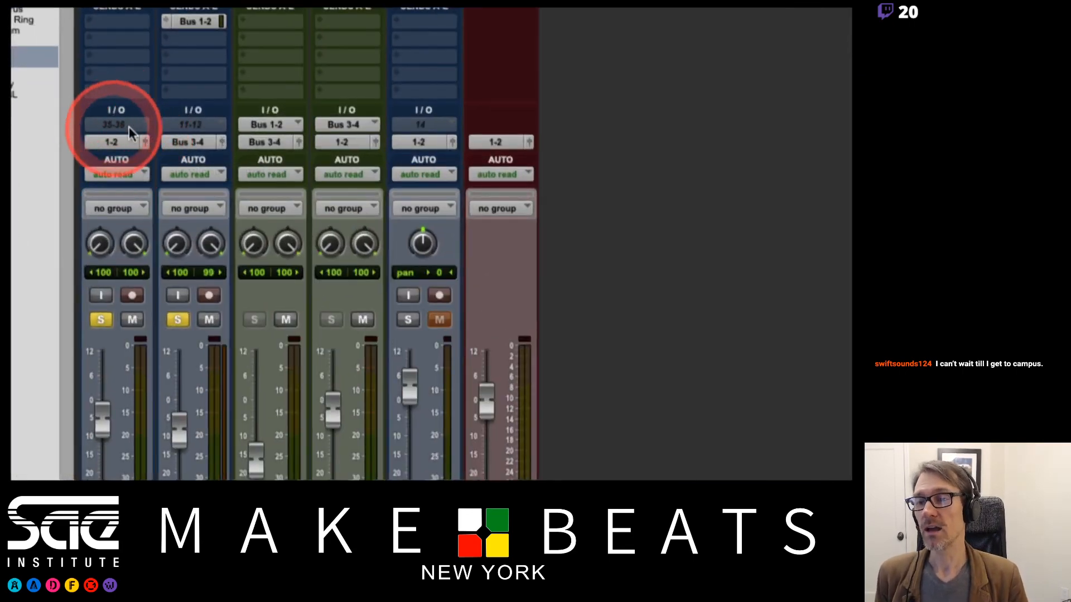
Step: Set the inputs of drum 1, Bass Guitar and Verse Vox 1 to no input
{"action": "left_click", "coordinate": [129, 122]}
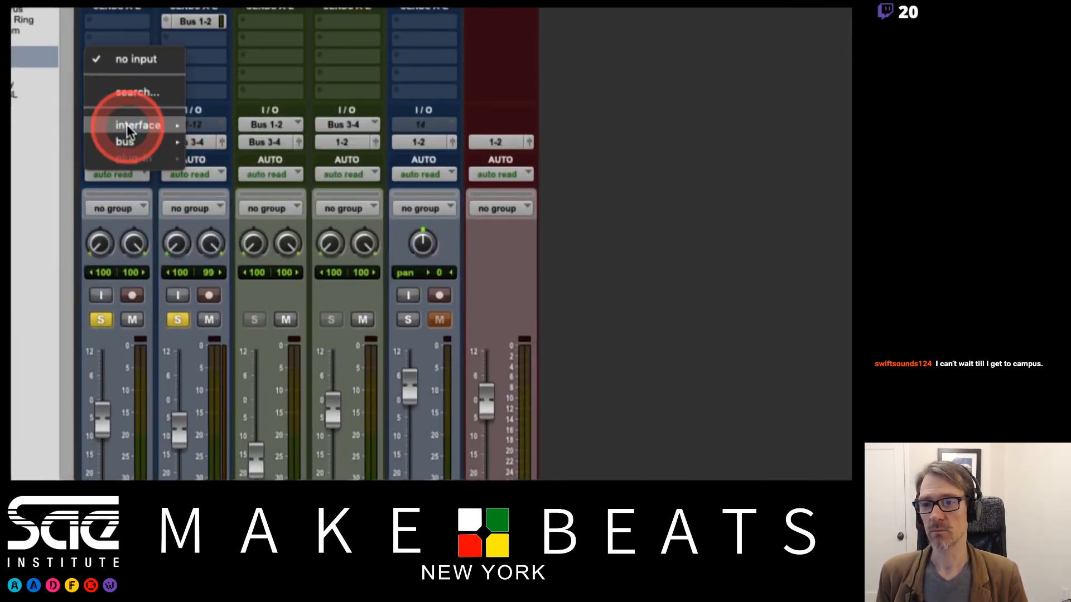
{"action": "left_click", "coordinate": [138, 56]}
{"action": "left_click", "coordinate": [192, 124]}
{"action": "left_click", "coordinate": [211, 57]}
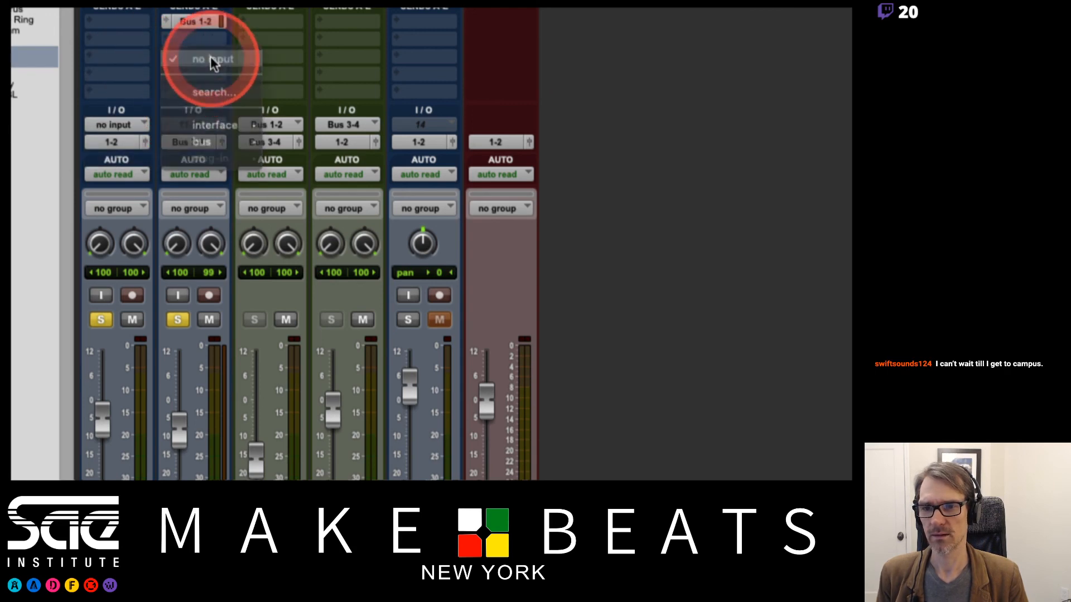
{"action": "left_click", "coordinate": [440, 125]}
{"action": "left_click", "coordinate": [424, 58]}
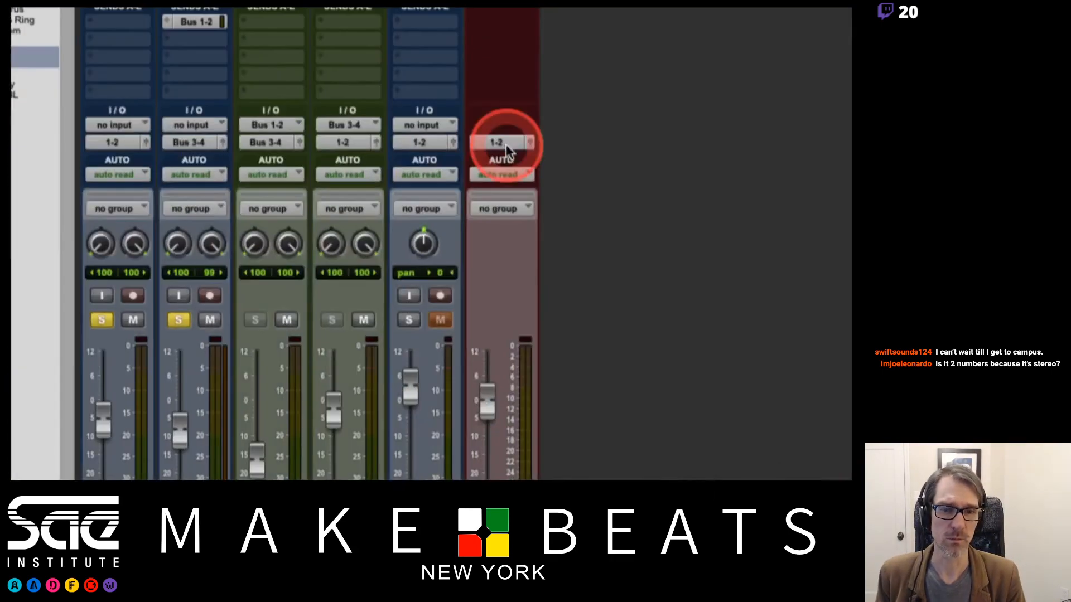
Step: Route the Master 1 output to A CUE1 L/R, pull its fader down during playback and reset it to 0 dB
{"action": "left_click", "coordinate": [505, 143]}
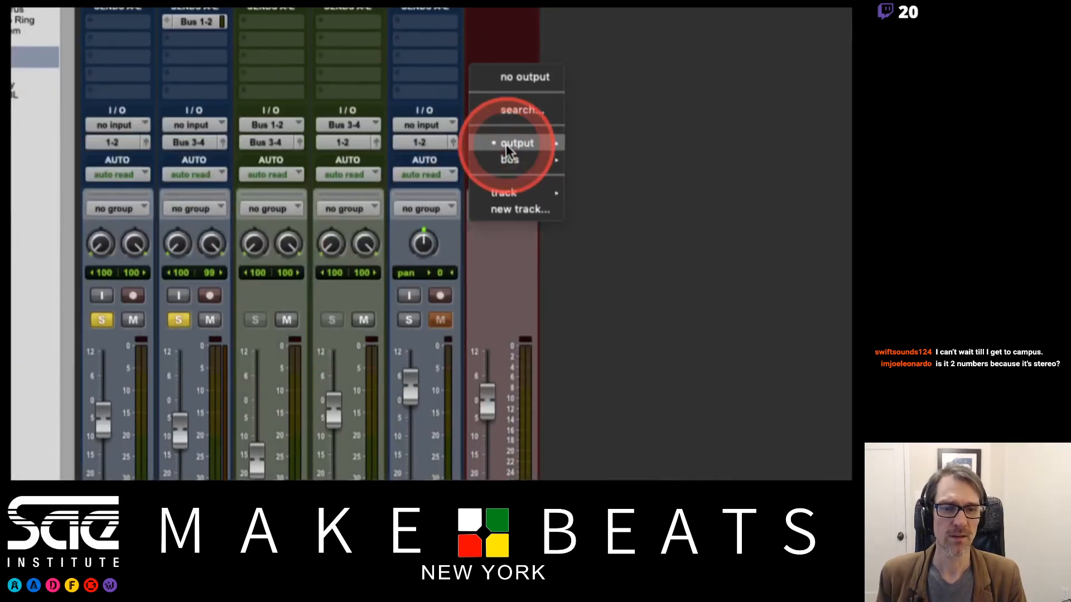
{"action": "mouse_move", "coordinate": [506, 144]}
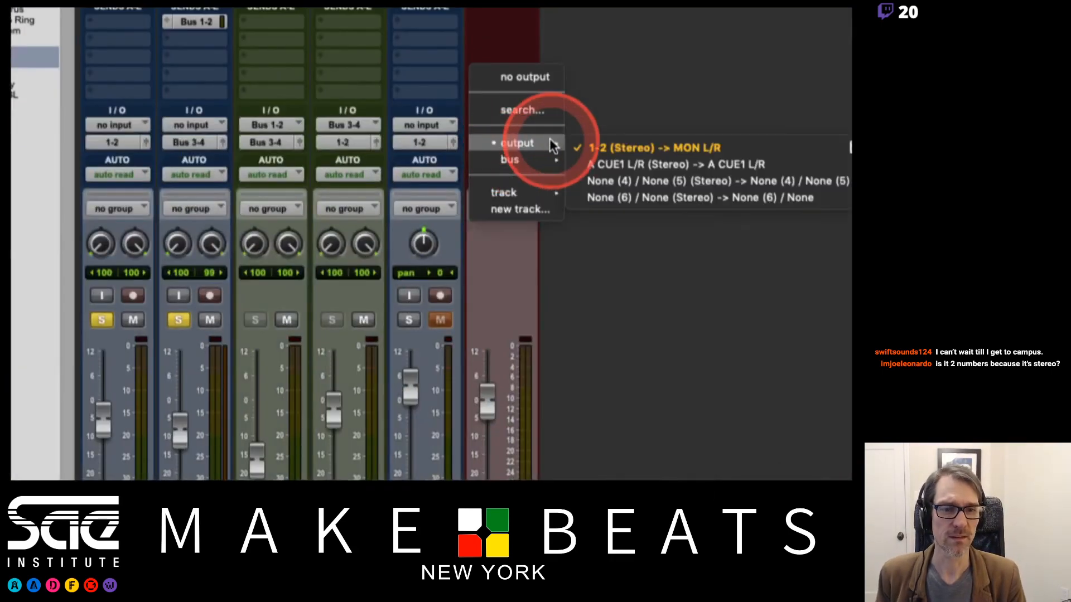
{"action": "left_click", "coordinate": [632, 163]}
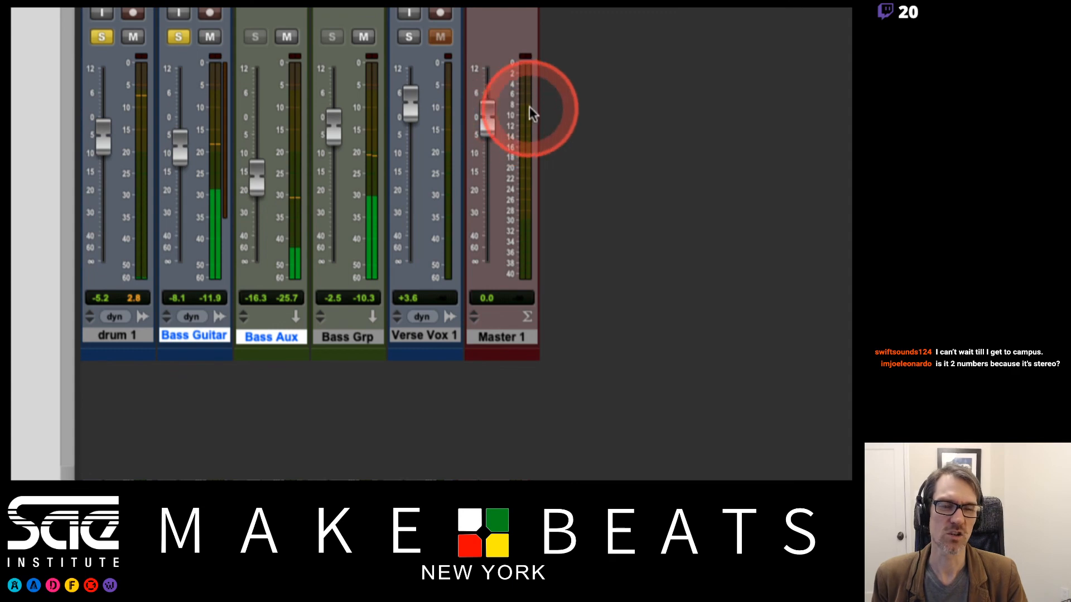
{"action": "left_click_drag", "start_coordinate": [485, 117], "coordinate": [492, 161]}
{"action": "left_click", "coordinate": [486, 139], "text": "alt"}
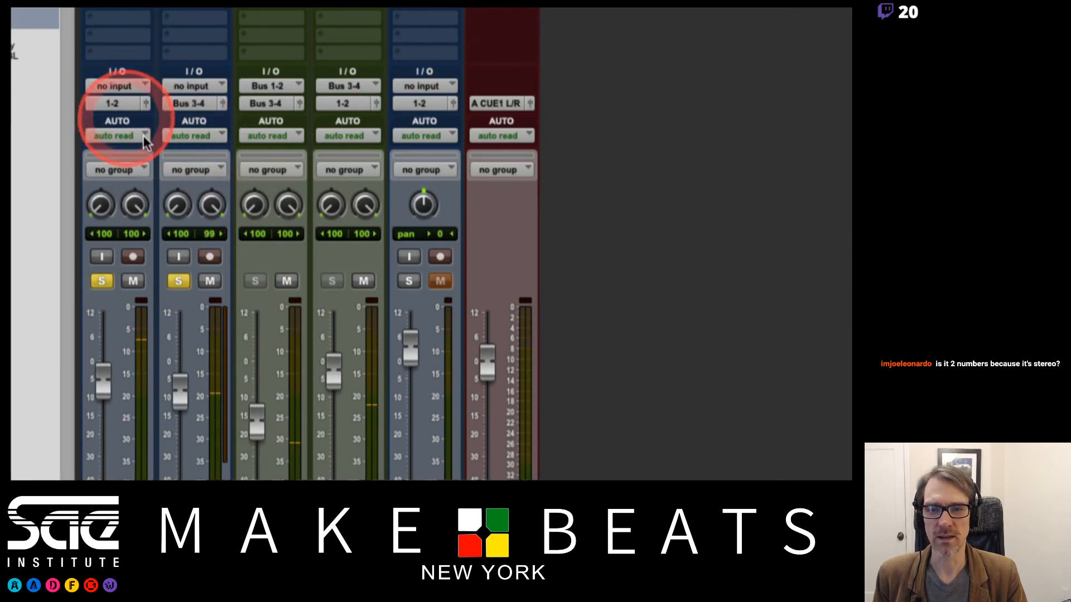
Step: Route the Master 1 output back to 1-2 (Stereo) and try lowering its fader slightly during playback
{"action": "left_click", "coordinate": [497, 105]}
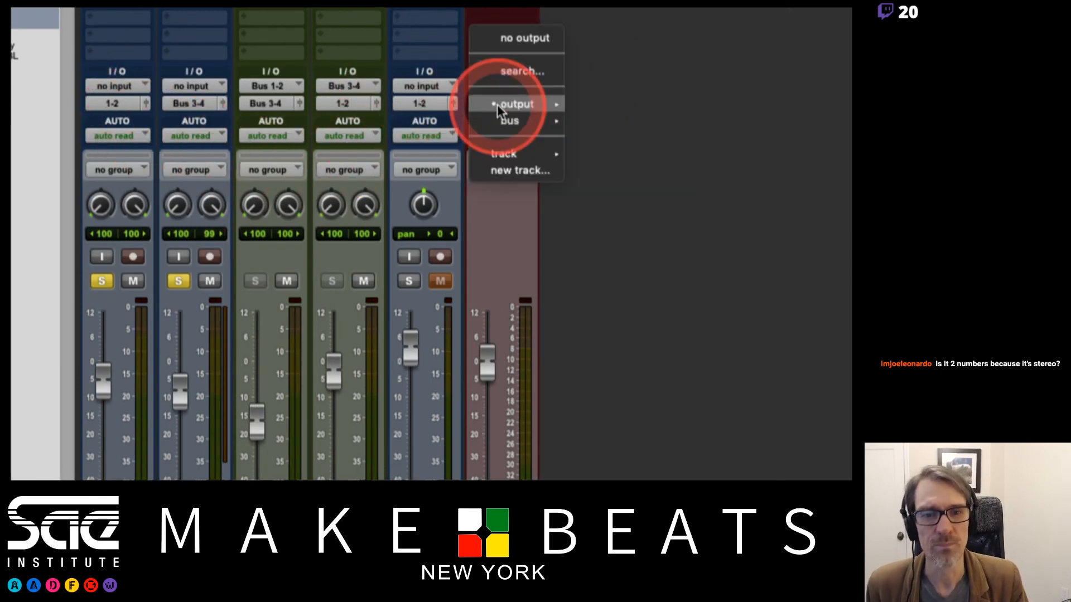
{"action": "mouse_move", "coordinate": [528, 109]}
{"action": "left_click", "coordinate": [613, 106]}
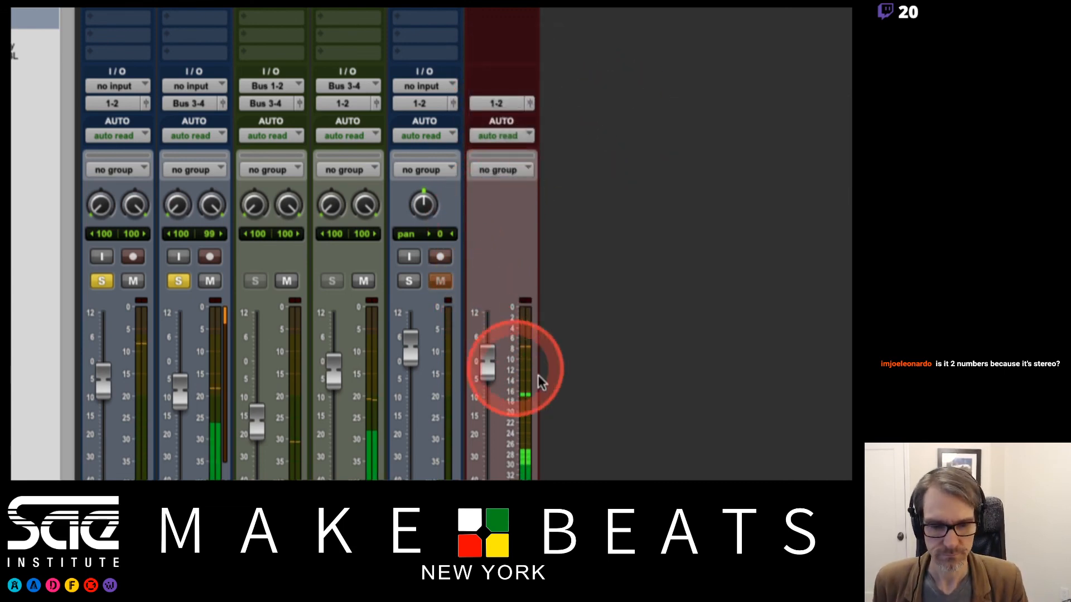
{"action": "scroll", "coordinate": [570, 478], "scroll_direction": "down", "scroll_amount": 2}
{"action": "scroll", "coordinate": [570, 478], "scroll_direction": "down", "scroll_amount": 2}
{"action": "mouse_move", "coordinate": [486, 292]}
{"action": "left_mouse_down"}
{"action": "mouse_move", "coordinate": [480, 399]}
{"action": "mouse_move", "coordinate": [490, 303]}
{"action": "mouse_move", "coordinate": [476, 326]}
{"action": "mouse_move", "coordinate": [486, 299]}
{"action": "left_mouse_up"}
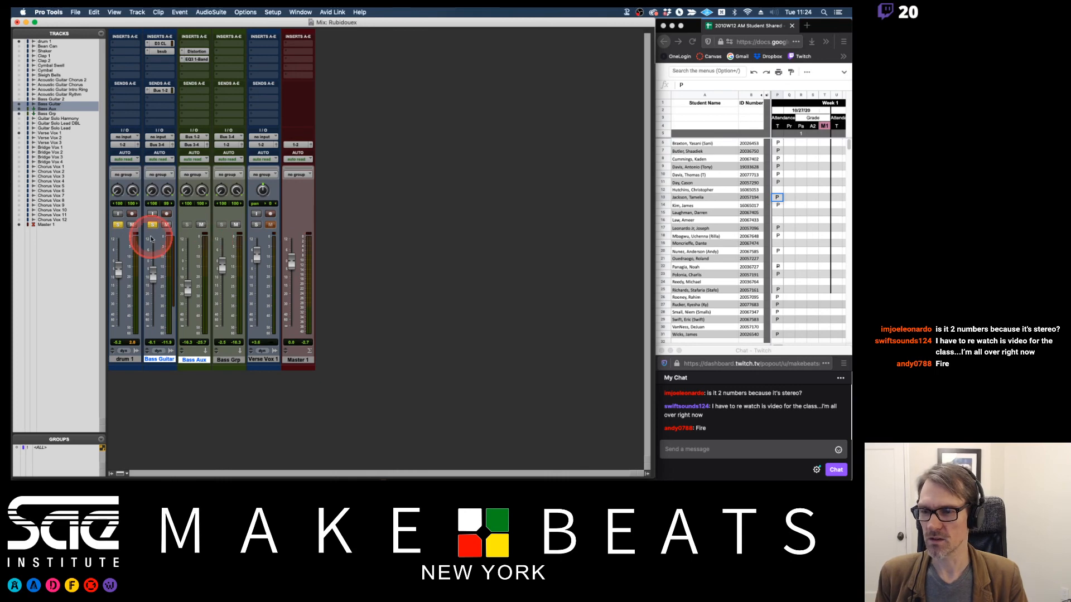
Step: Check the PT Track Types notes in Preview and return to the Pro Tools mix
{"action": "key", "text": "super+Tab"}
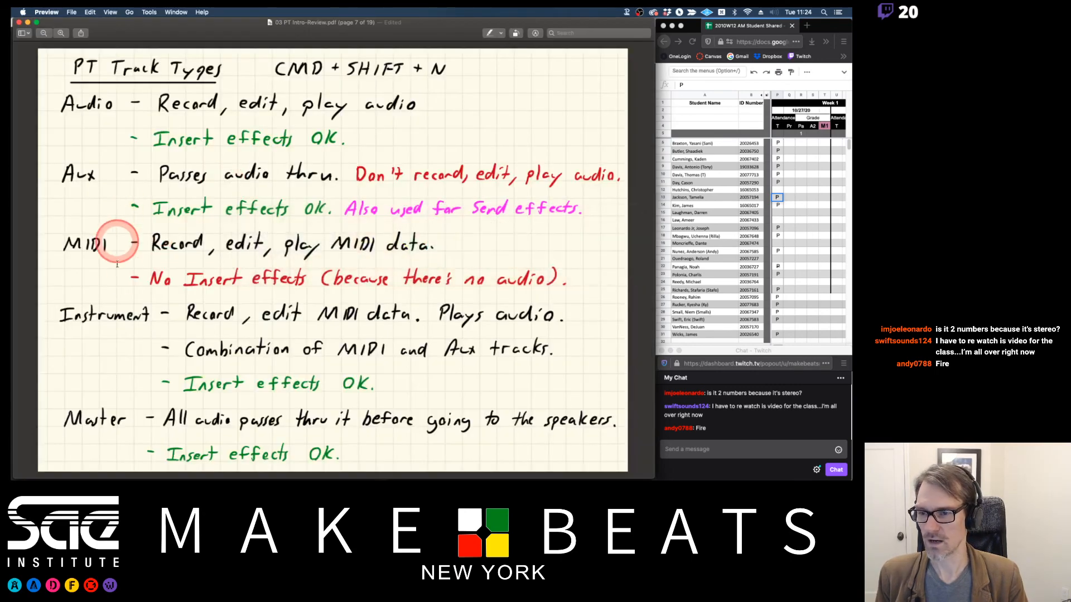
{"action": "key", "text": "super+Tab"}
{"action": "left_click", "coordinate": [177, 294]}
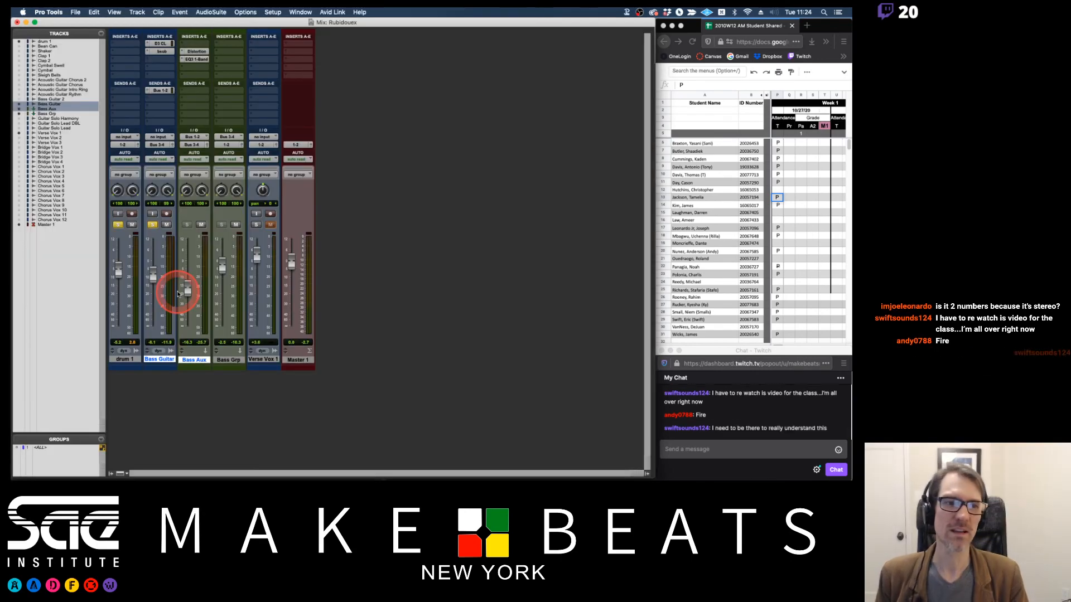